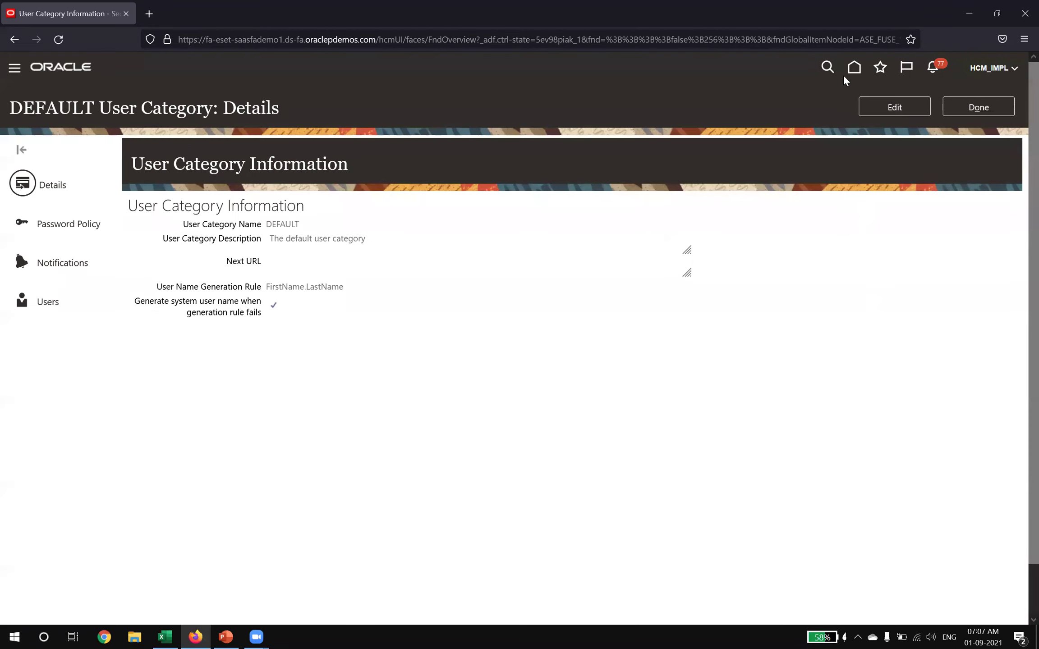
Step: Return to the Oracle home page and highlight the user name in the greeting
click(854, 68)
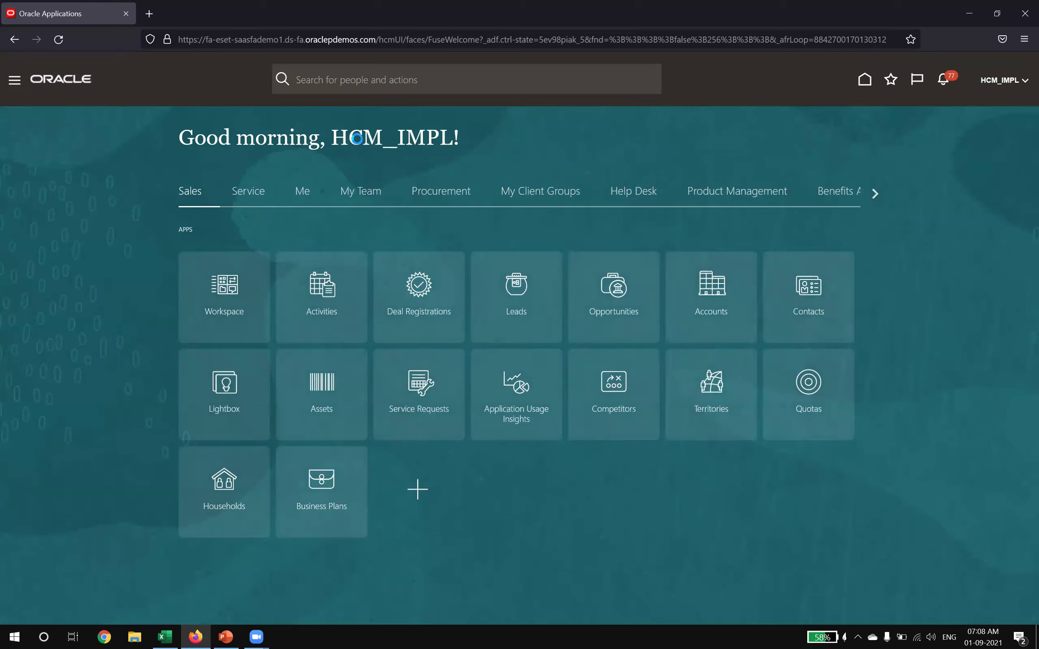
drag(328, 135, 445, 135)
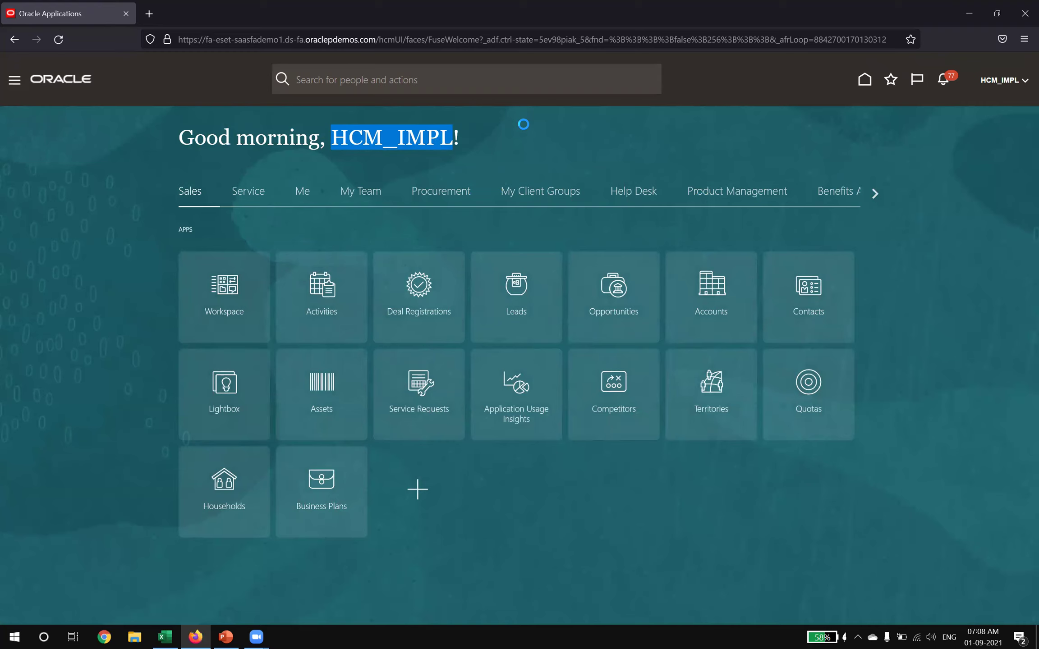
click(511, 134)
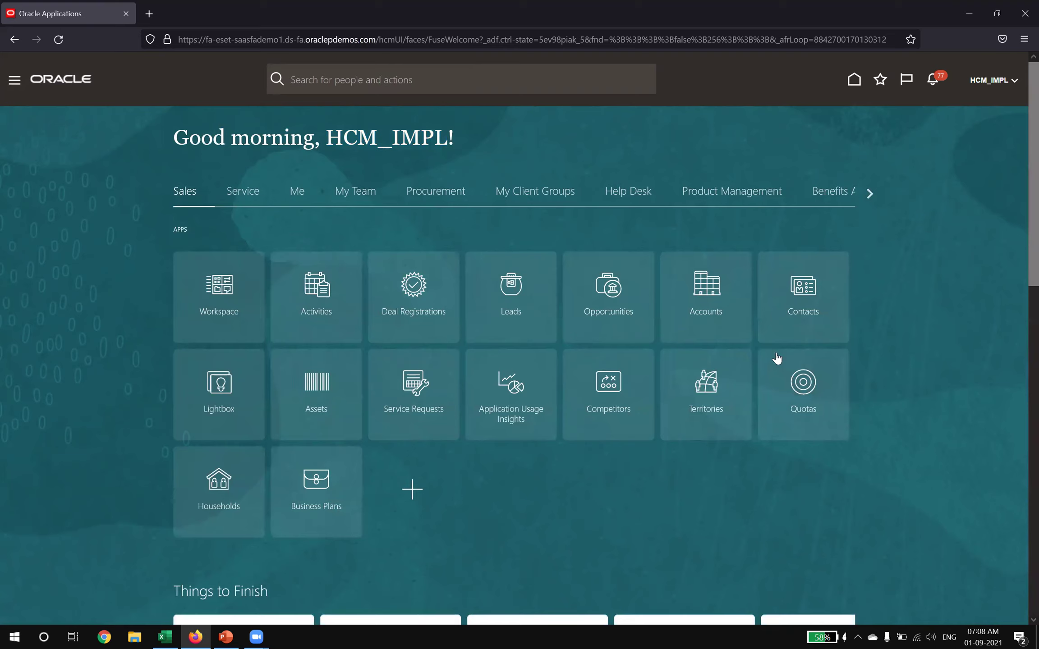
click(610, 306)
Step: Switch to Excel, enter "RBAC - Role Based Access Control" in cell C1 of the Security sheet, and fit column C's width to it
click(166, 635)
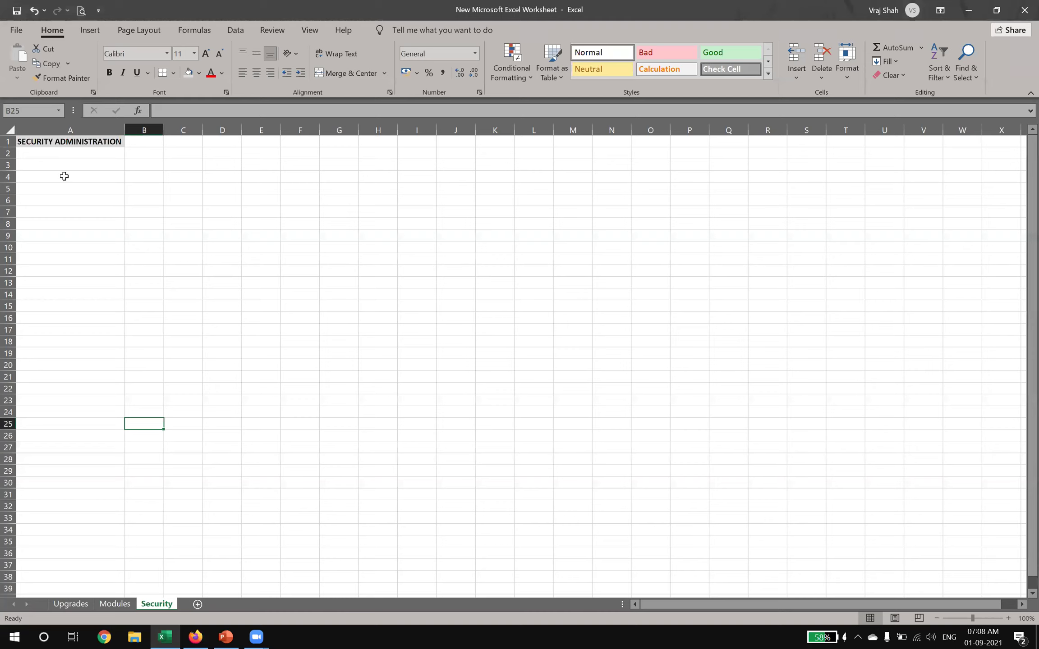
click(181, 141)
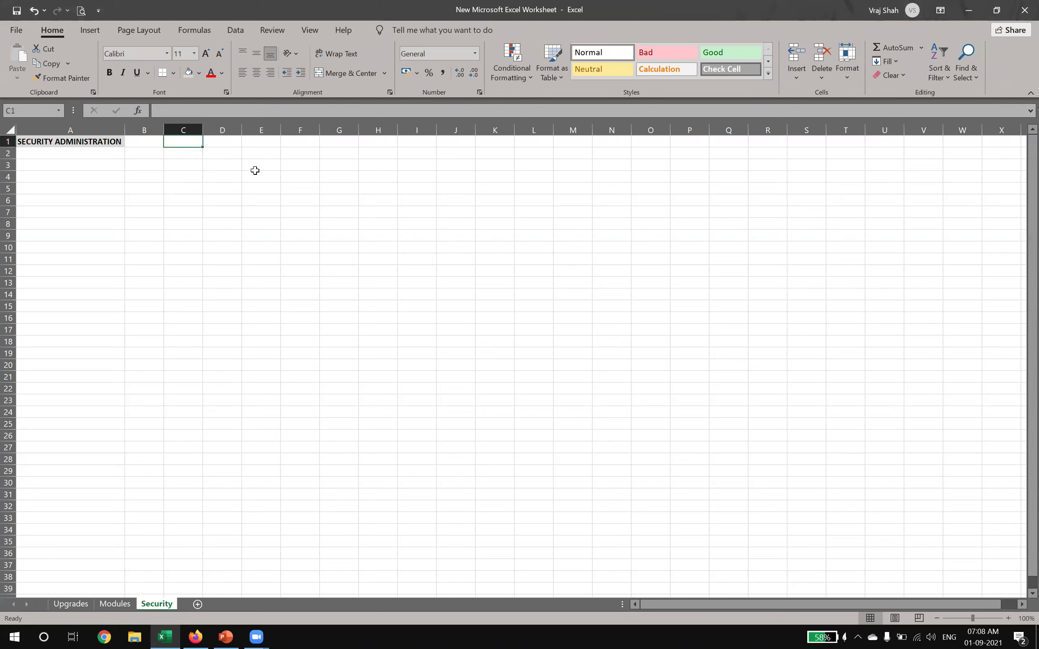
text(RBAC - Role Based )
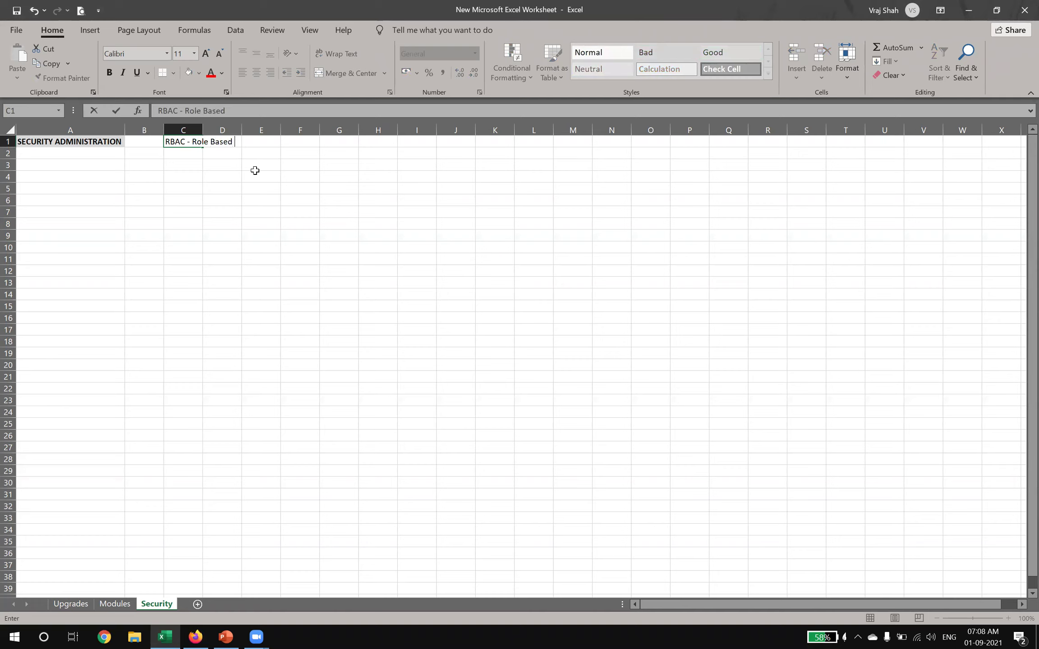
text(Access Control)
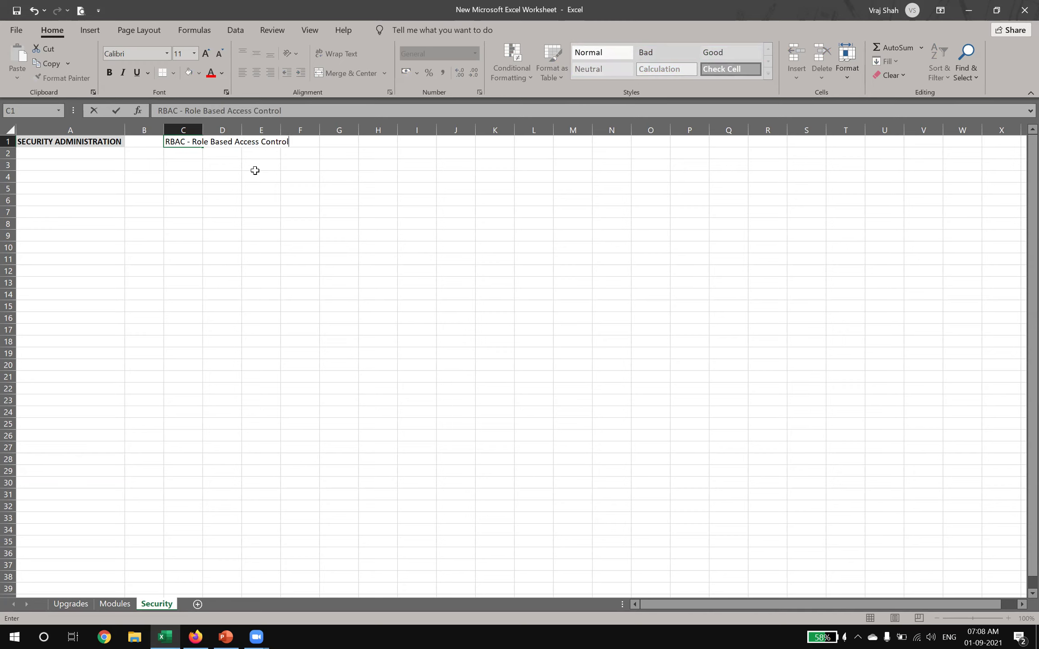
key(Return)
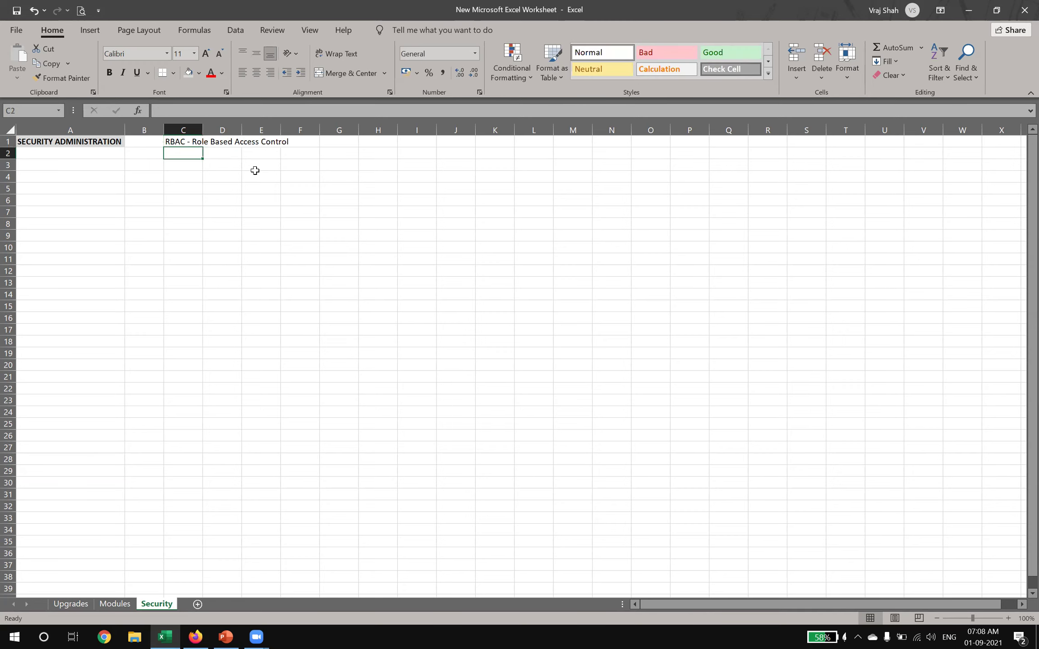
double_click(203, 130)
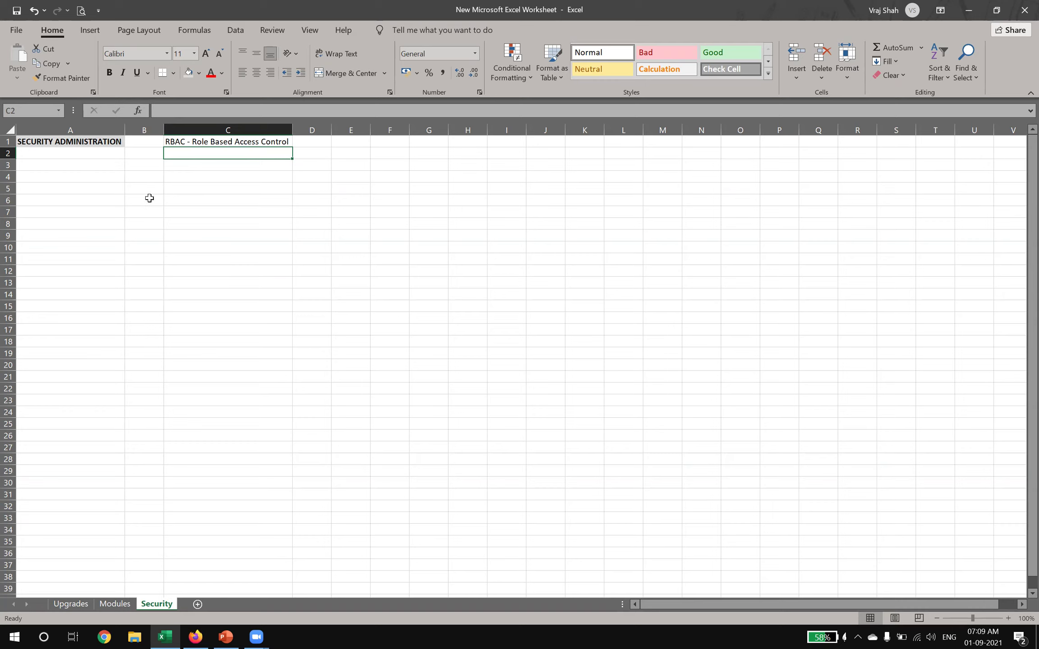
Step: Enter the prefix "ORA_" in cell J4
click(531, 181)
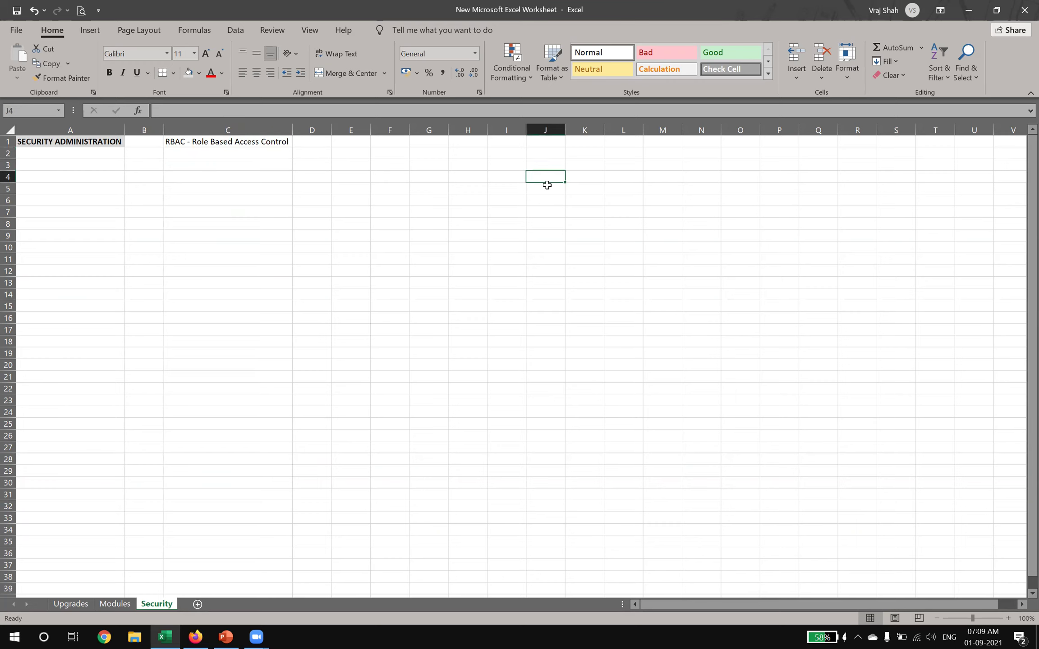
text(ORA)
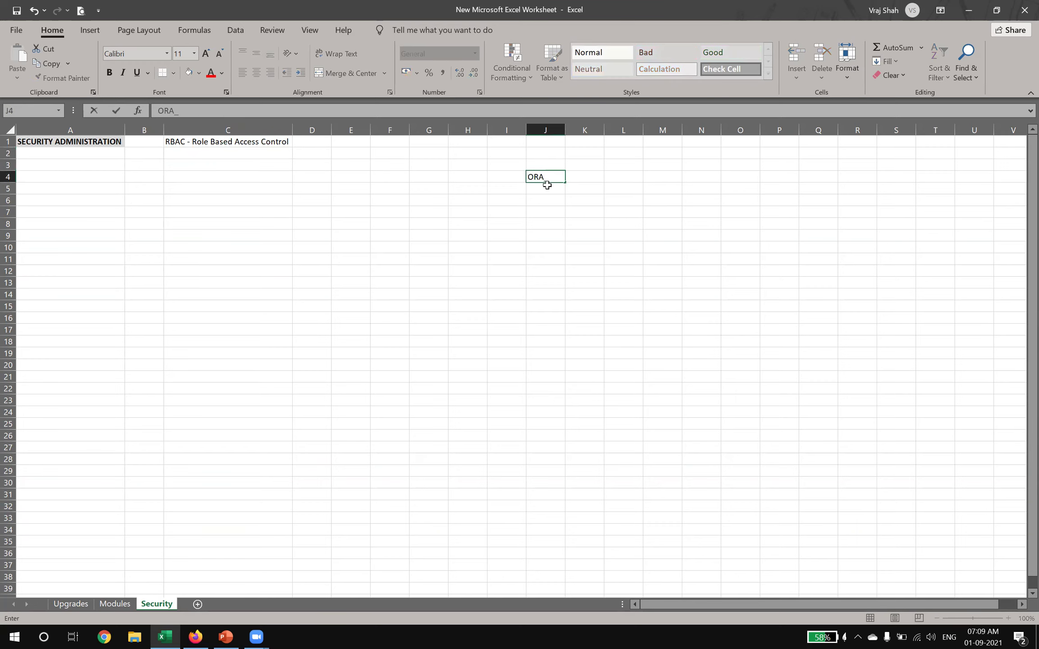
text(_)
Step: Switch to Firefox and open the Security Console from the Oracle home page's Tools apps
key(alt+Tab)
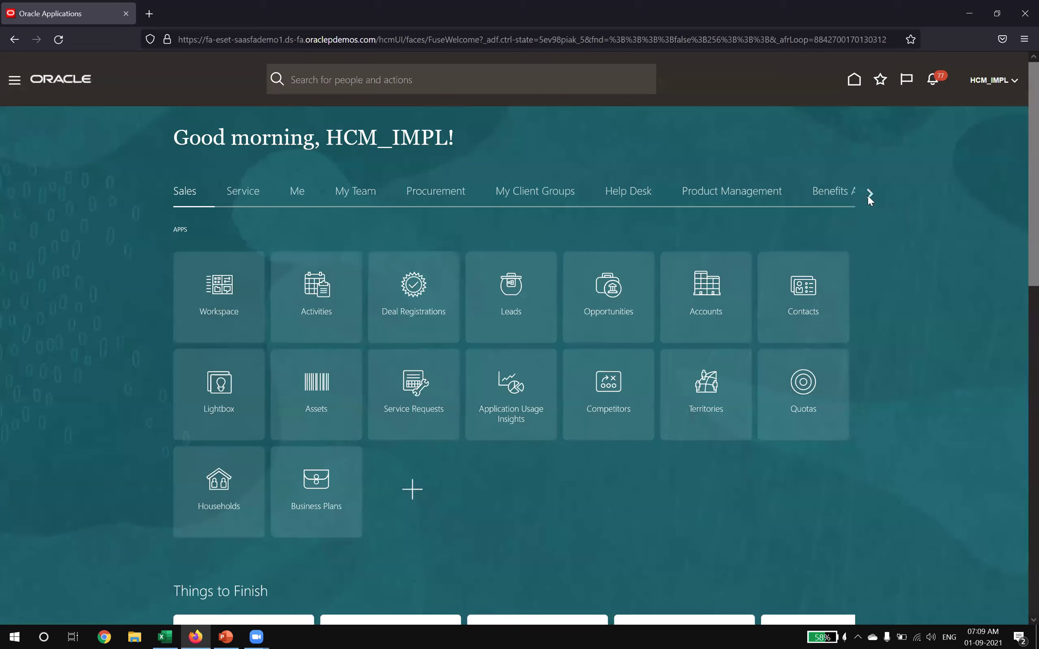
click(869, 194)
click(869, 194)
click(868, 194)
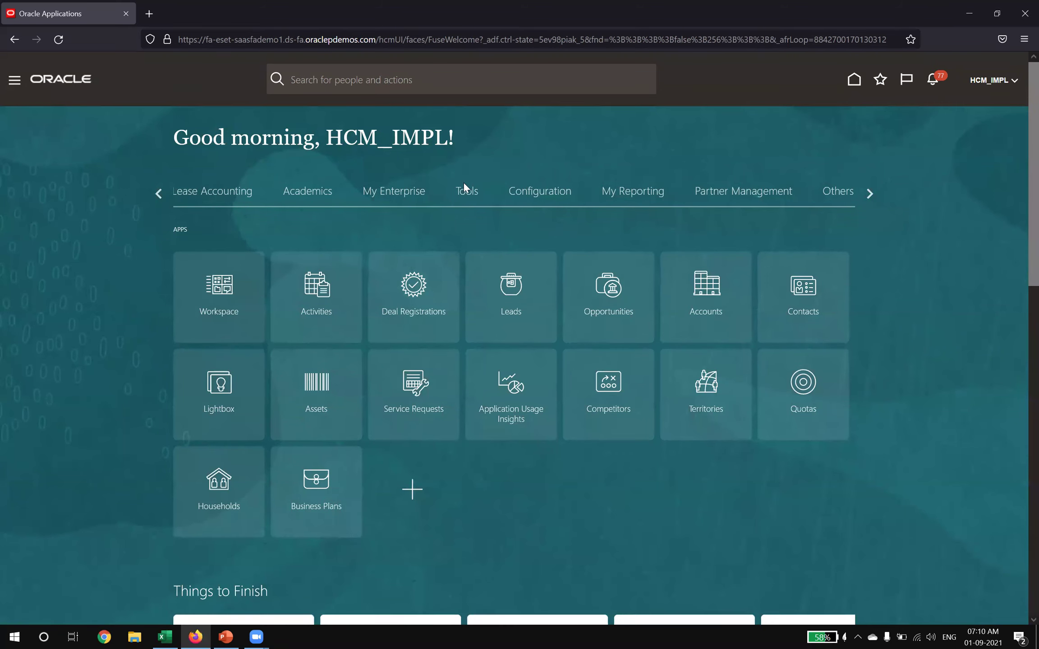
click(465, 198)
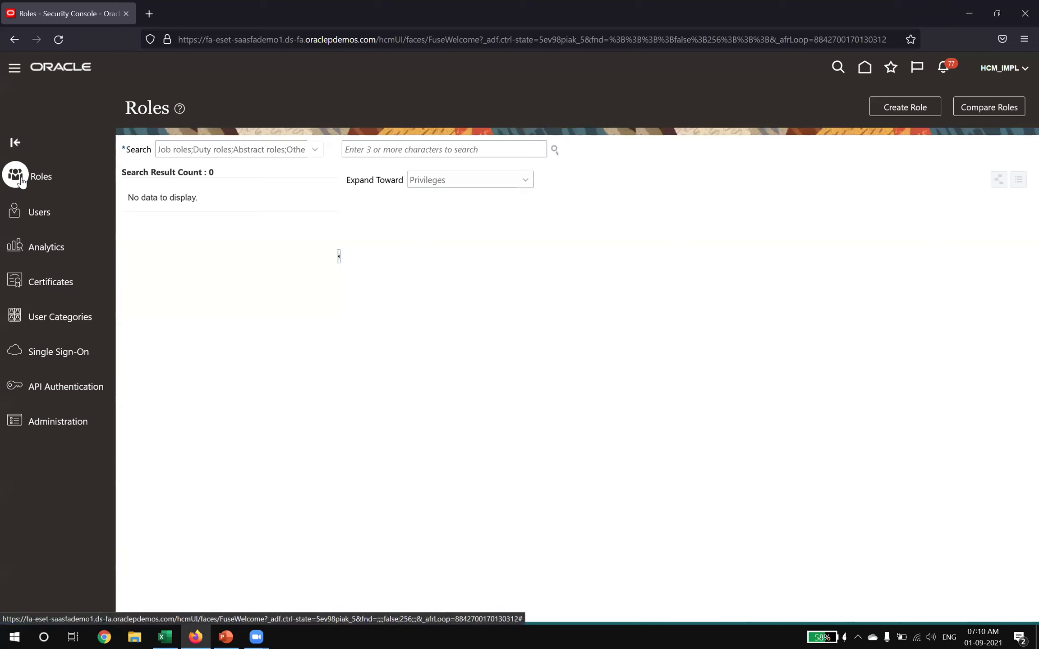
Step: Search the Security Console roles for "ORA_"
click(414, 153)
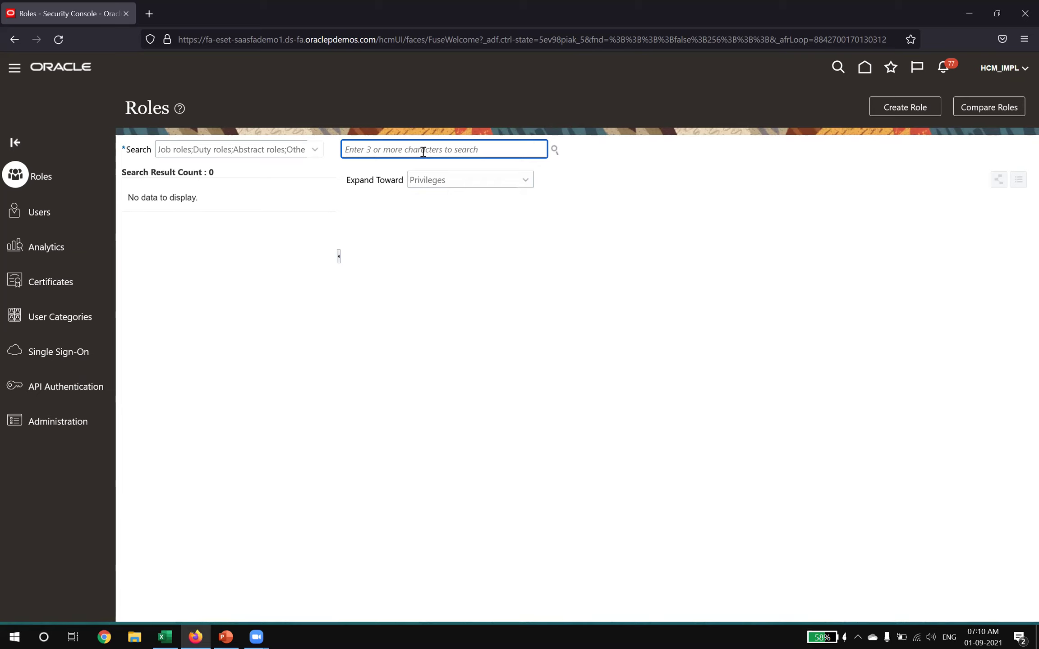
text(ORA_)
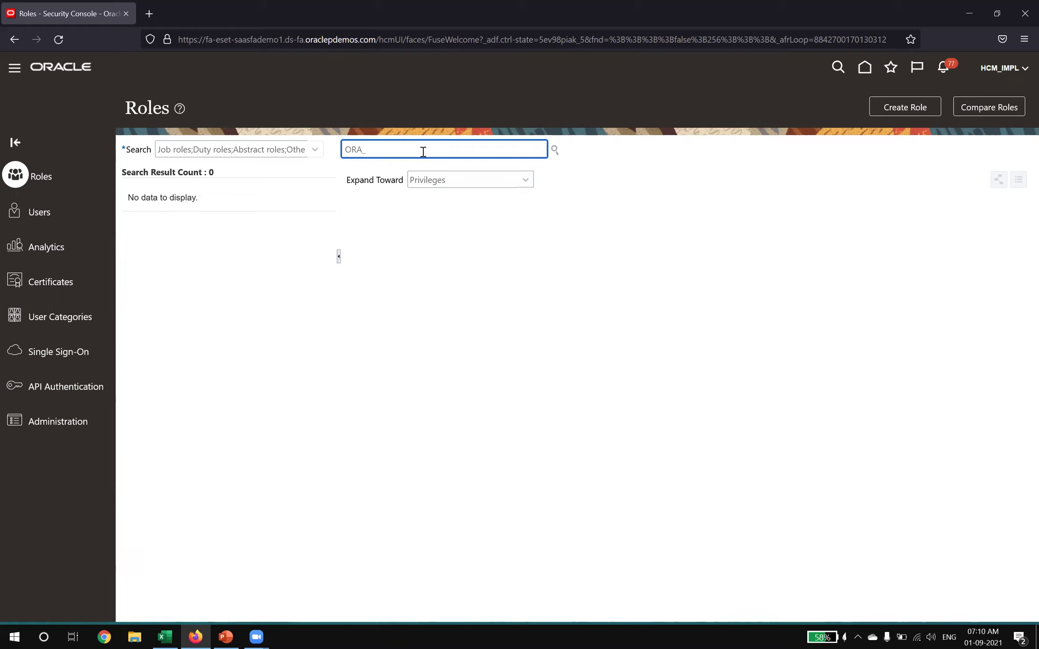
key(Return)
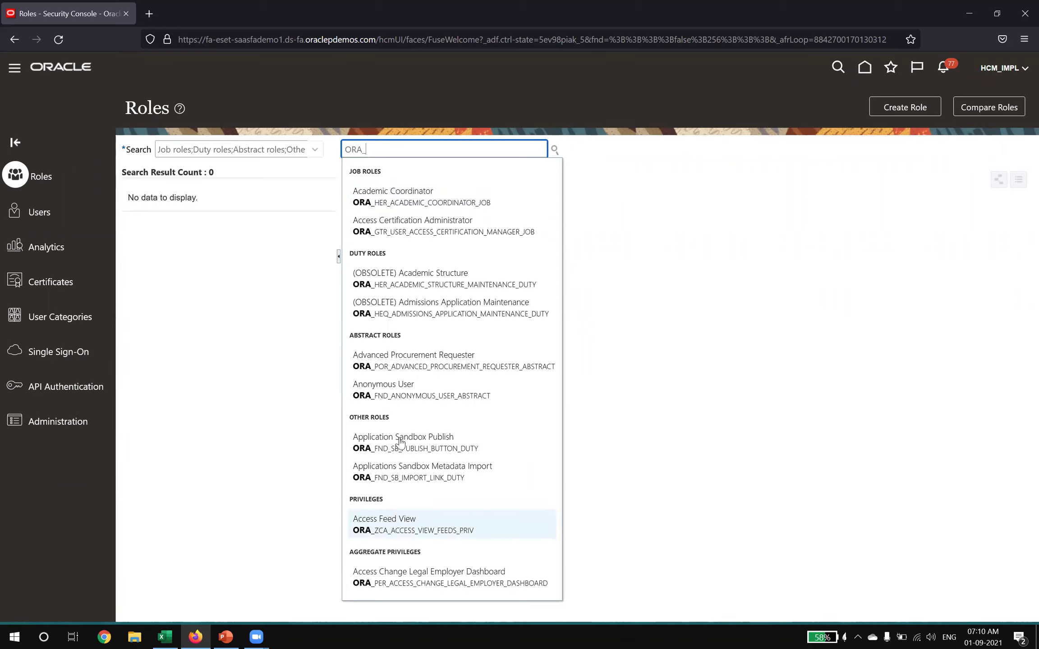
Step: Search the roles for "Employee" and load the abstract role ORA_PER_EMPLOYEE_ABSTRACT
drag(377, 150, 335, 149)
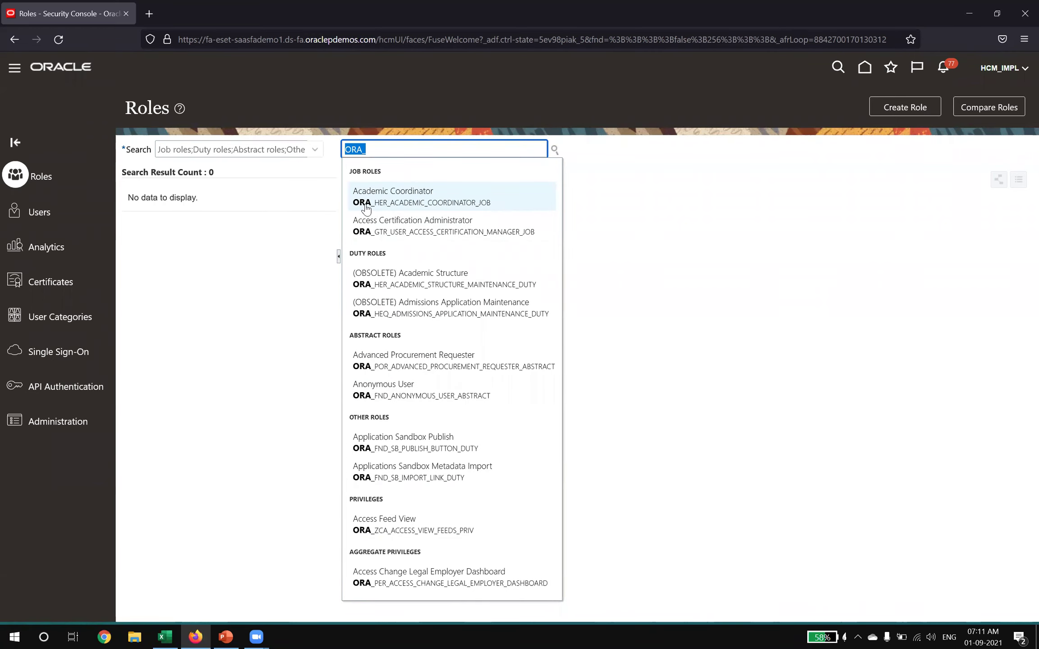
text(Em)
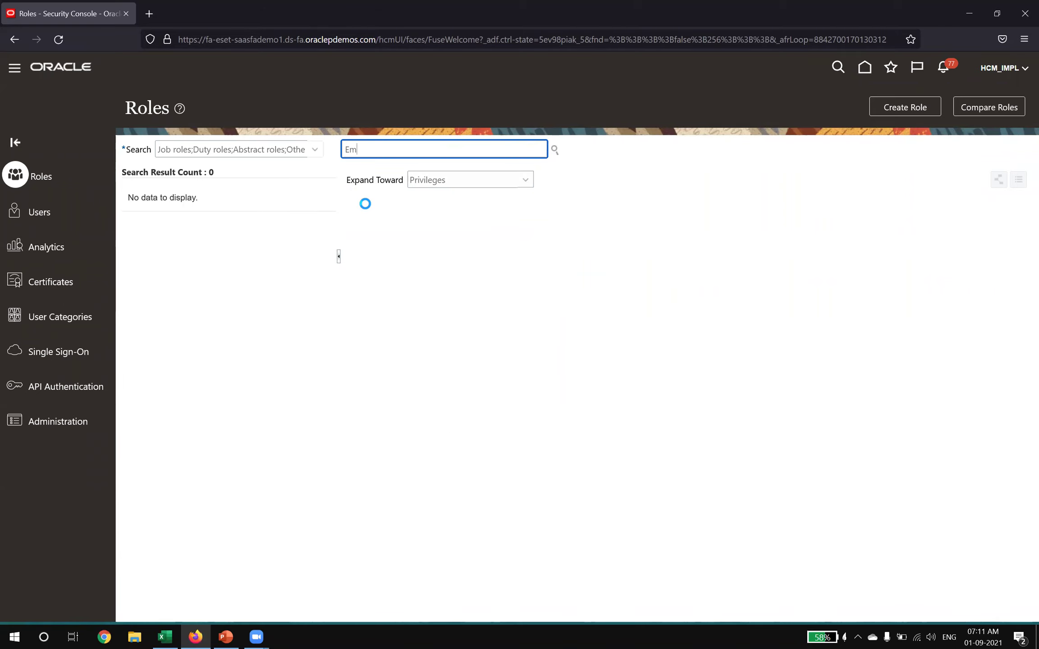
text(ployee)
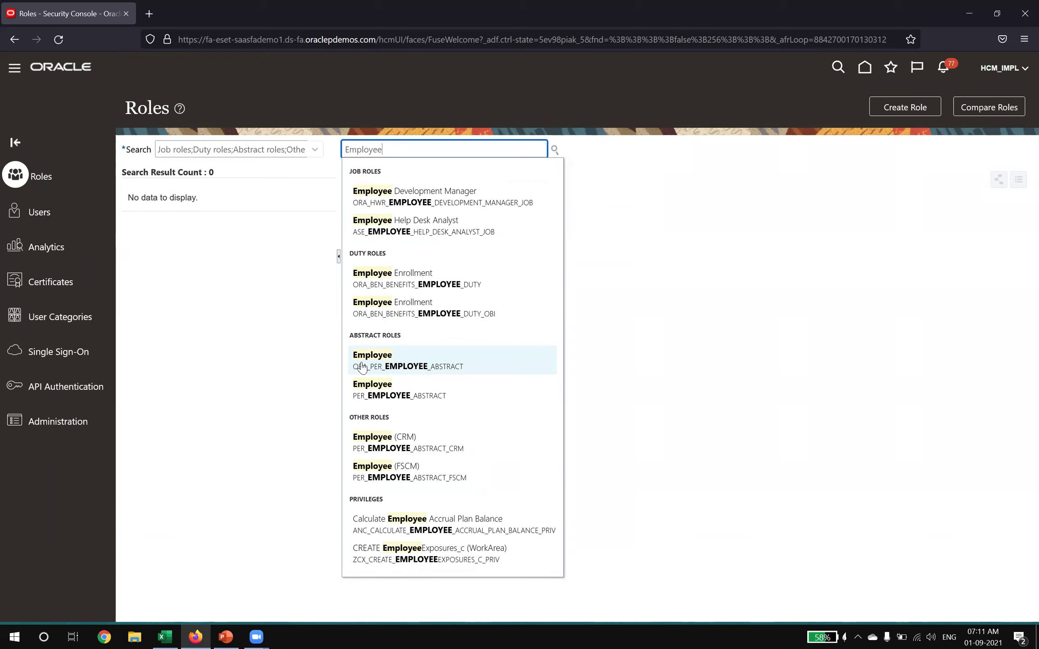
click(444, 365)
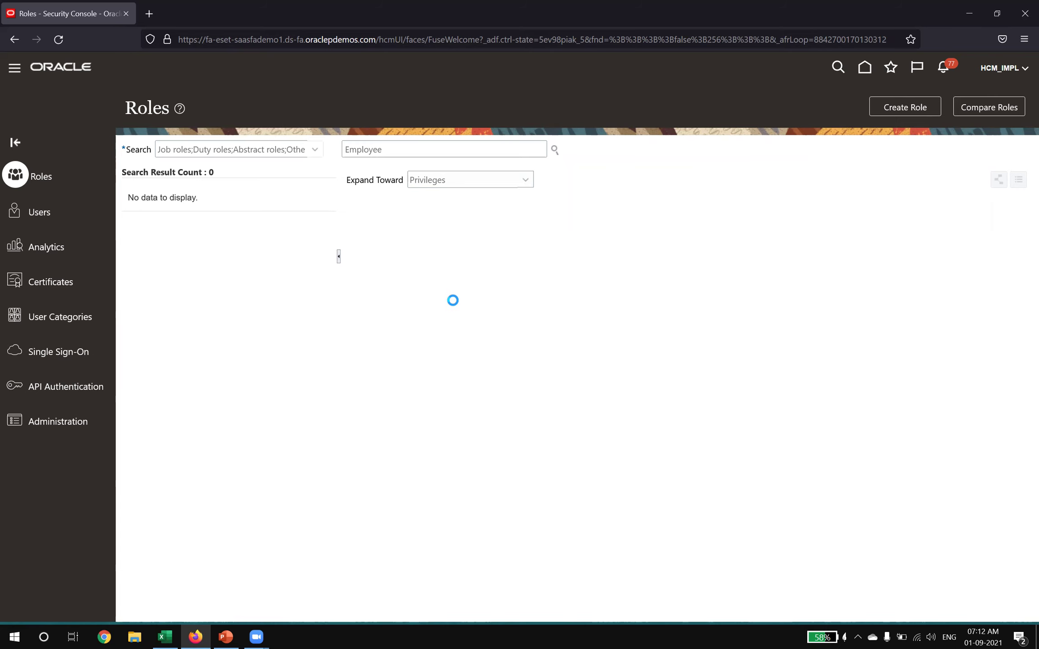
Step: Switch to Excel and clear the "ORA_" entry from cell J4
click(165, 636)
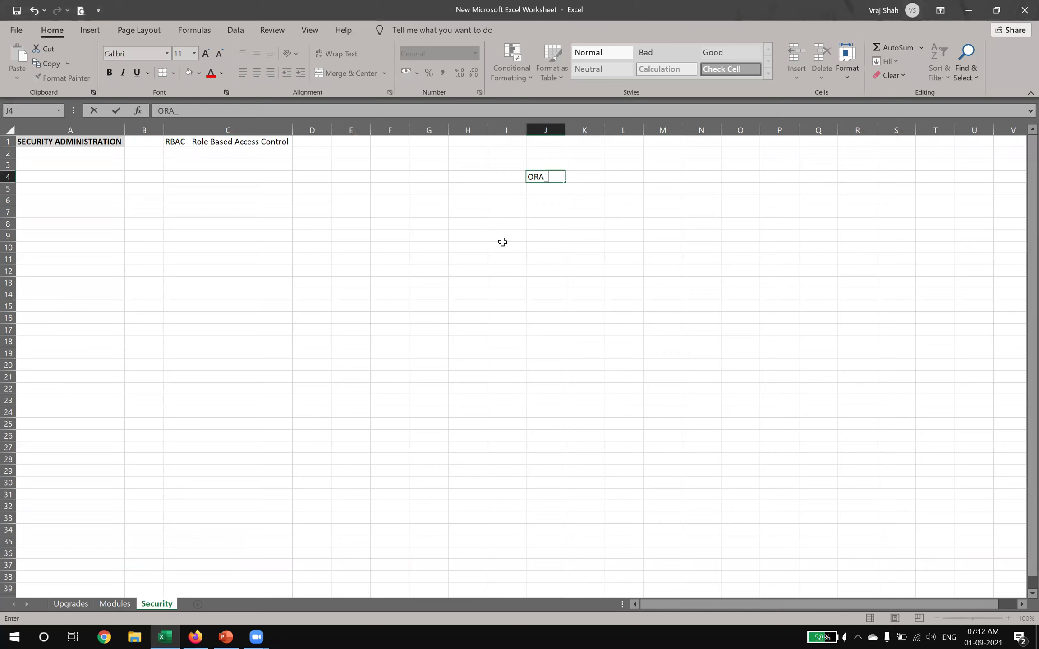
click(538, 234)
click(548, 177)
key(Delete)
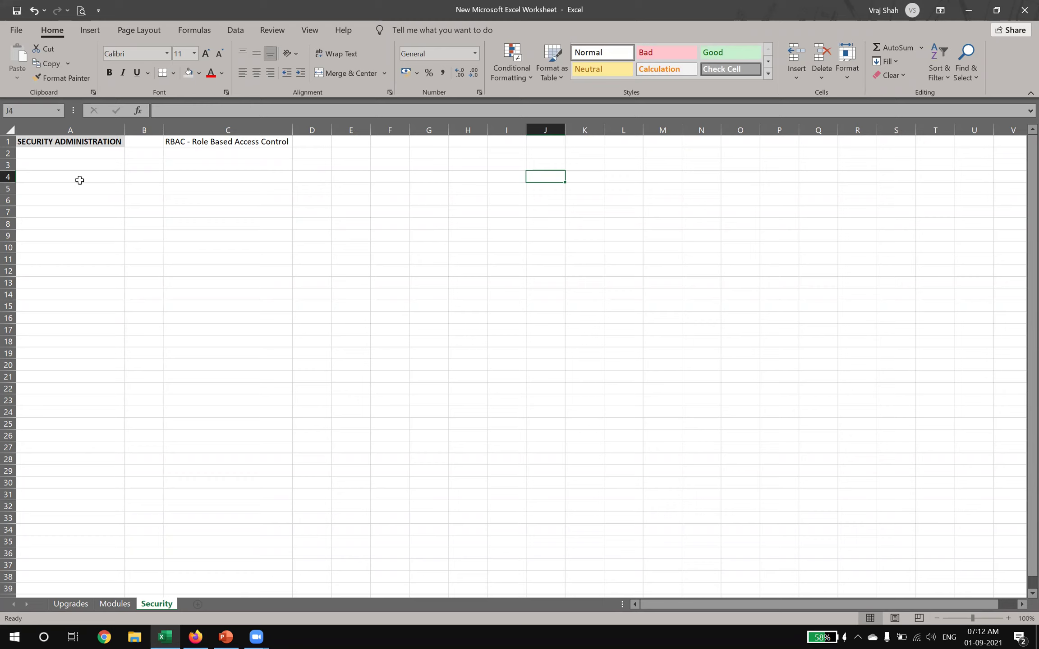
Step: Enter "Privileges" in cell A4 and "Duty Roles" in cell A5, leaving row 6 blank
click(79, 181)
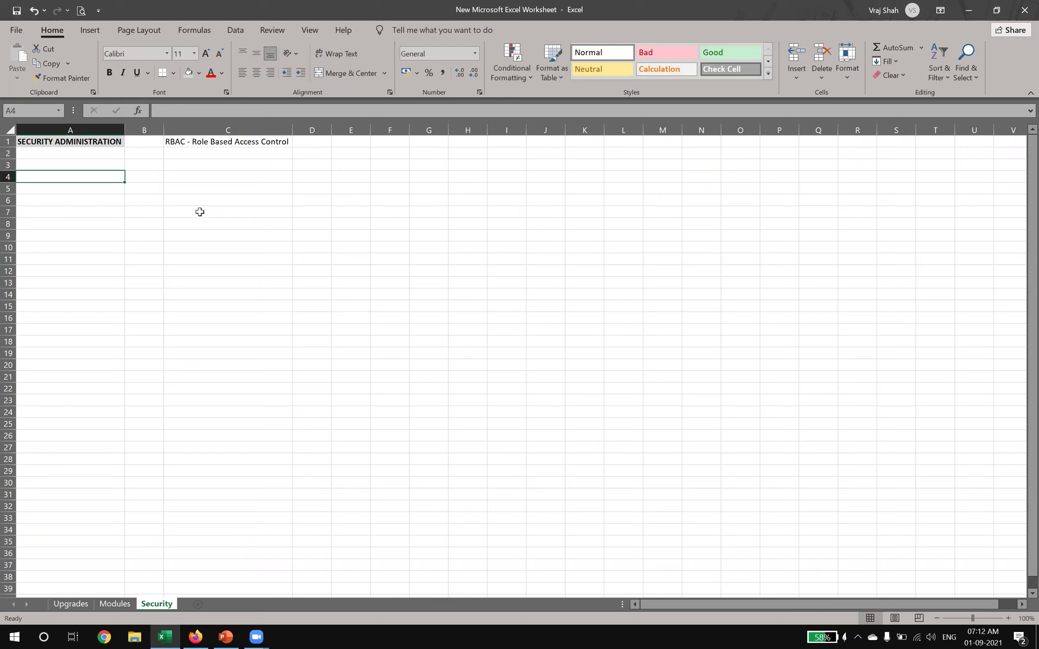
text(Privileges)
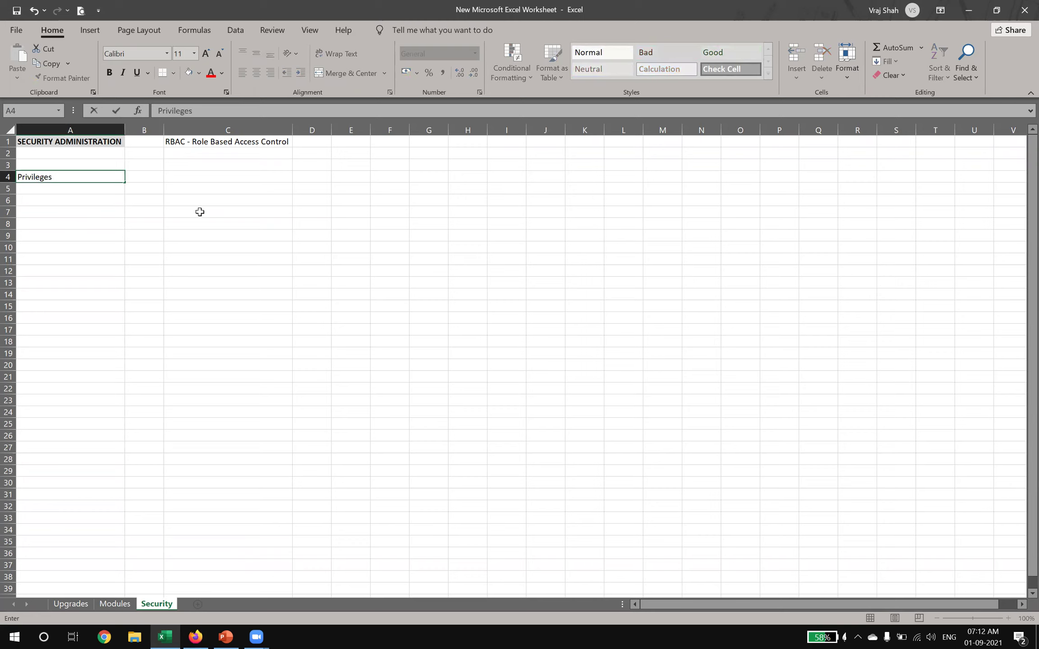
key(Return)
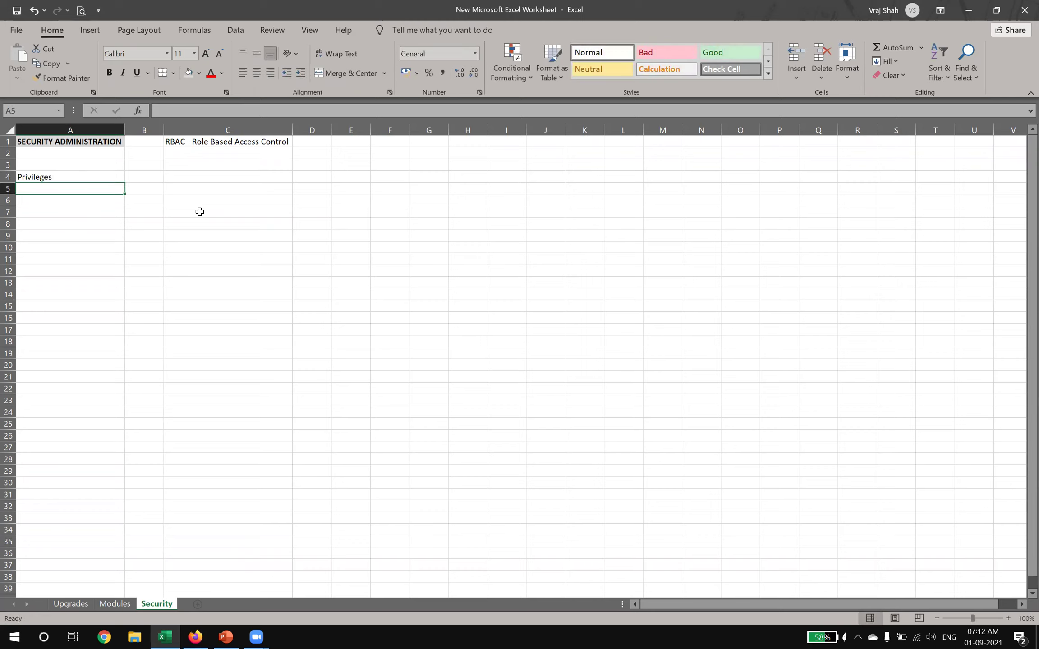
text(Duty Roles)
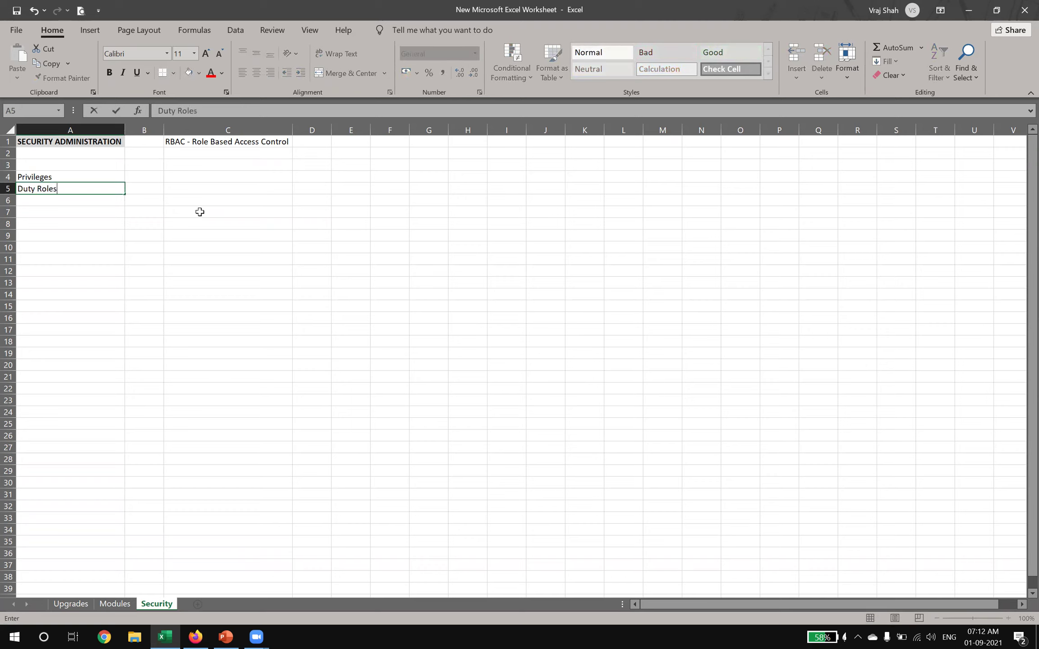
key(Return)
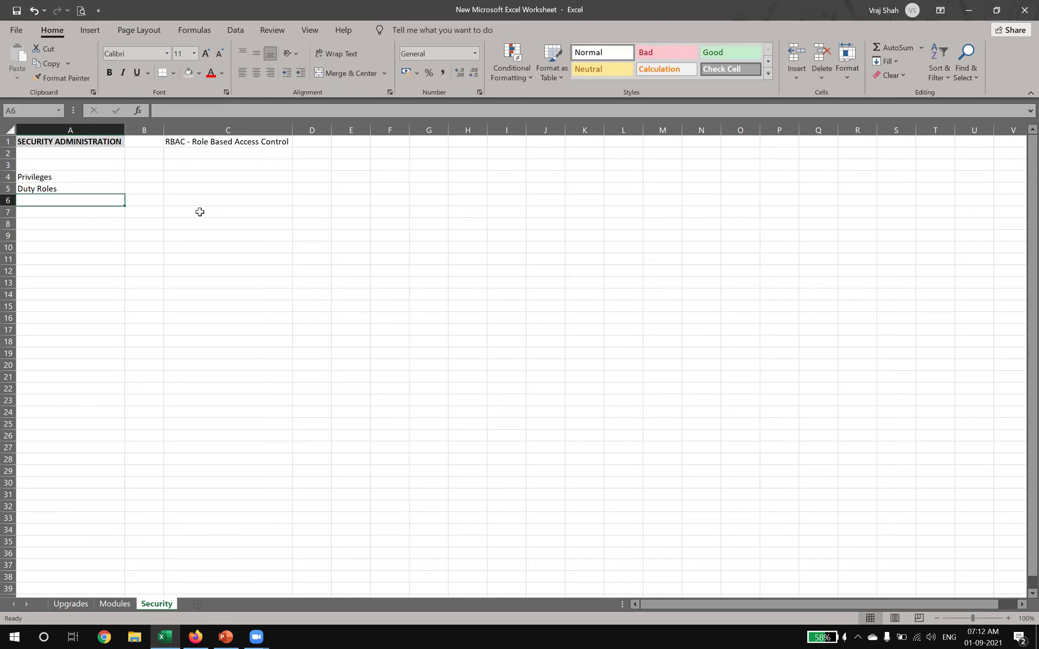
key(Return)
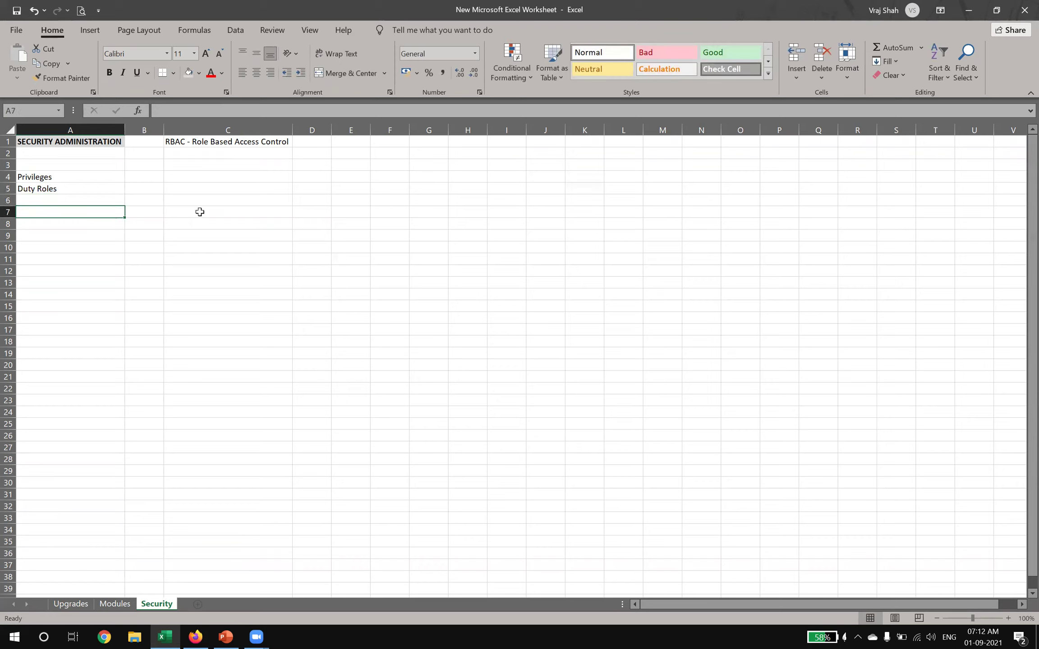
Step: List "Abstract Roles", "Data Roles" and "Job Roles" in cells A7 to A9, and reselect cell A4
text(Abst)
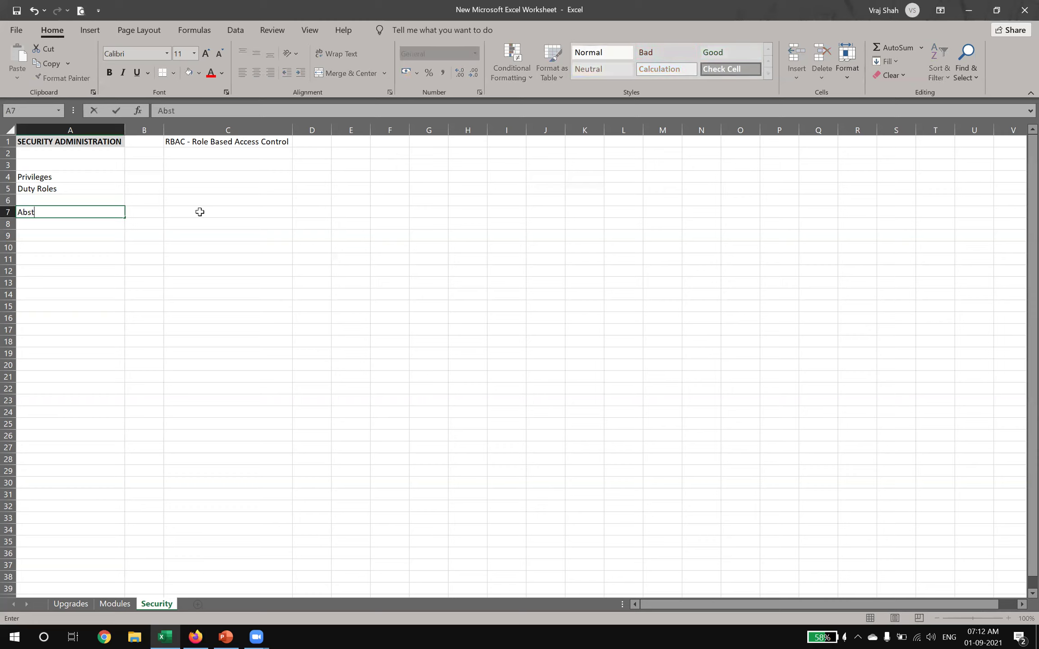
text(ract Roles)
key(Return)
text(Da)
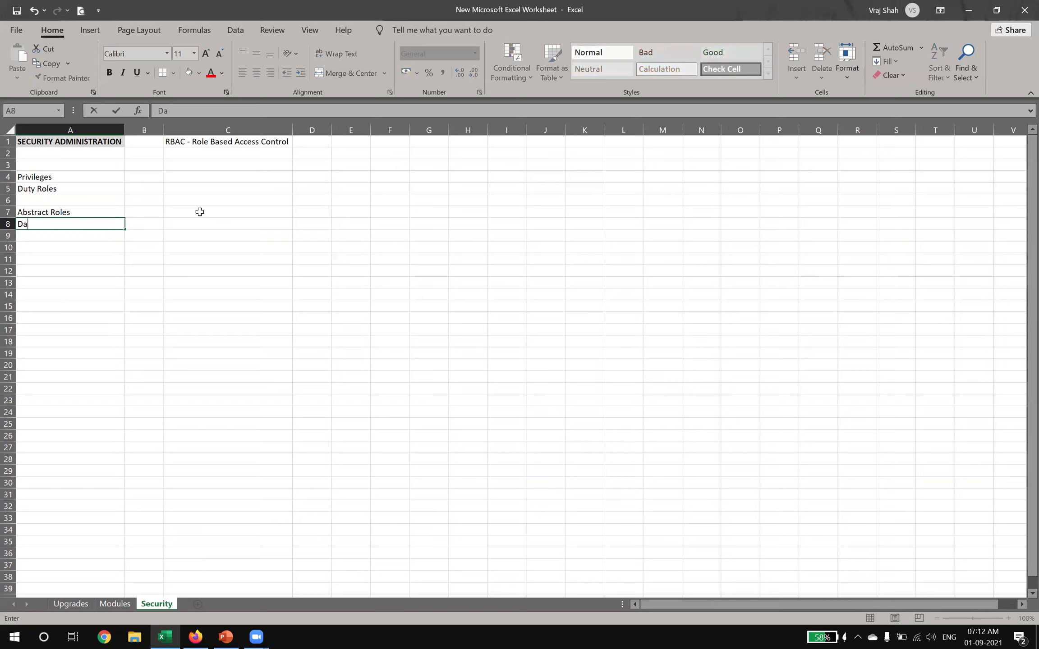
text(ta Roles)
key(Return)
text(Job Roles)
key(Return)
key(Up)
key(Up)
key(Up)
key(Up)
key(Up)
key(Up)
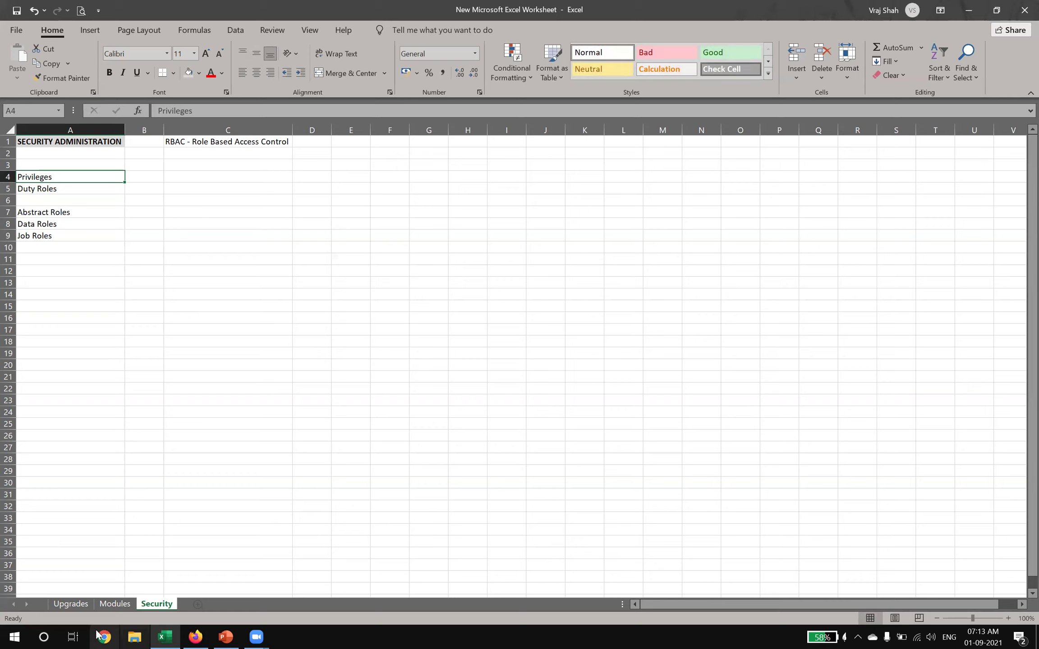
Step: Switch to Firefox and open the Fusion 1 bookmark in a new tab
click(195, 635)
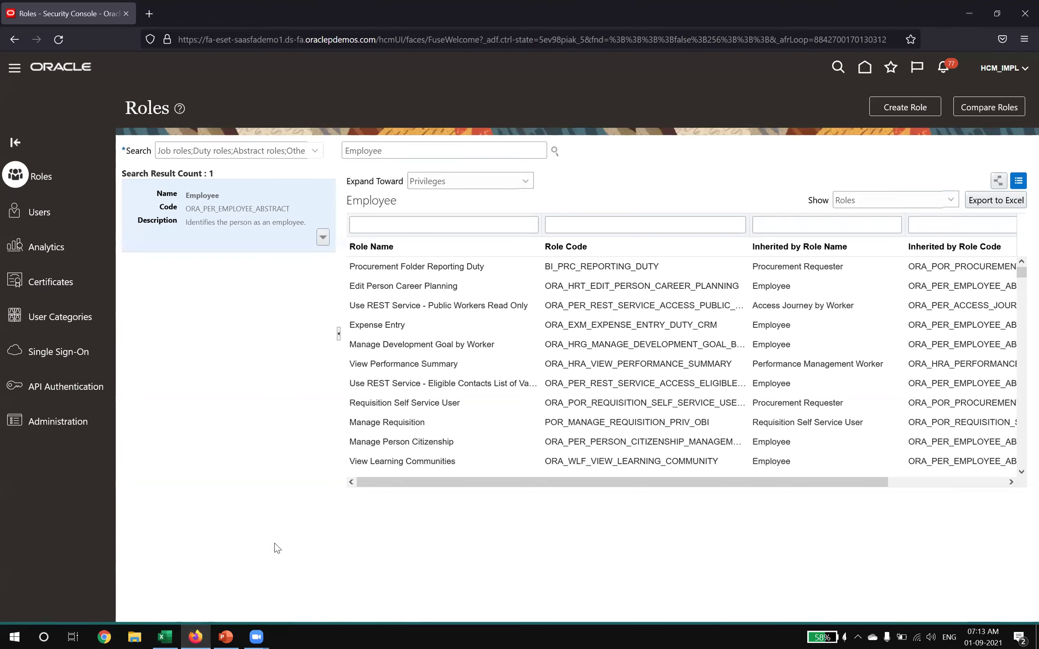
click(156, 12)
click(27, 63)
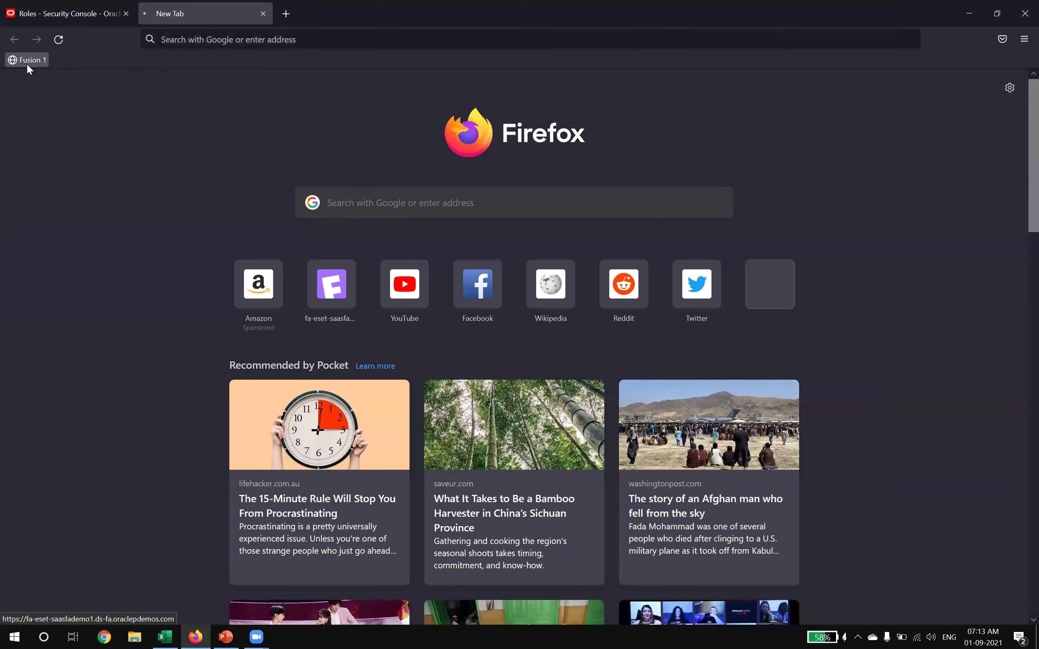
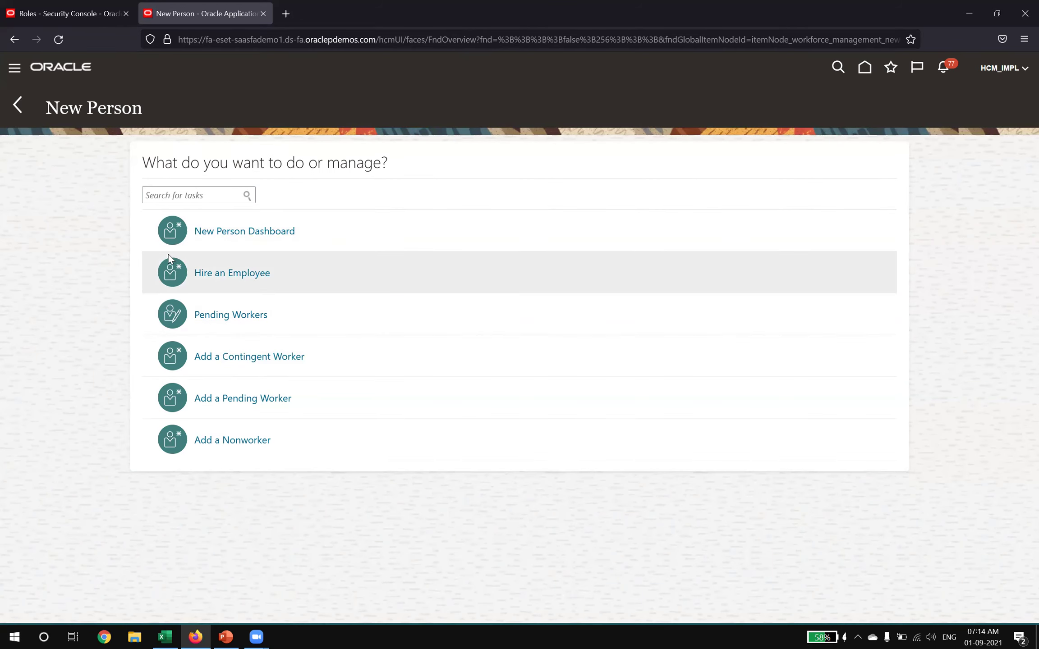
Step: Show the My Client Groups apps on the Oracle home page, and select the "Duty Roles" cell A5 in Excel
click(170, 271)
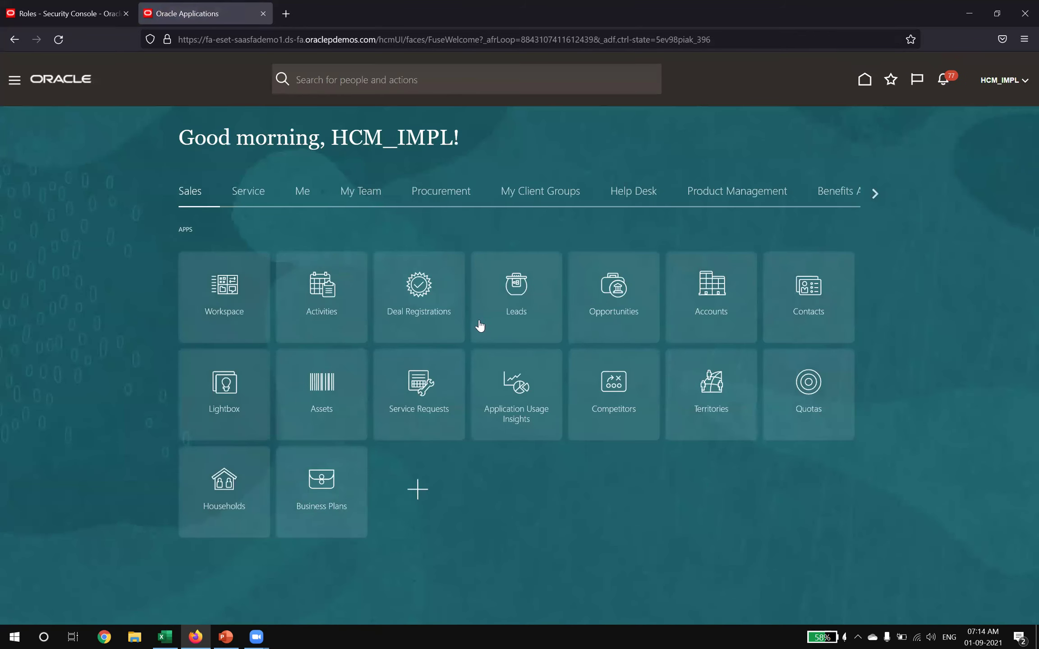
click(529, 200)
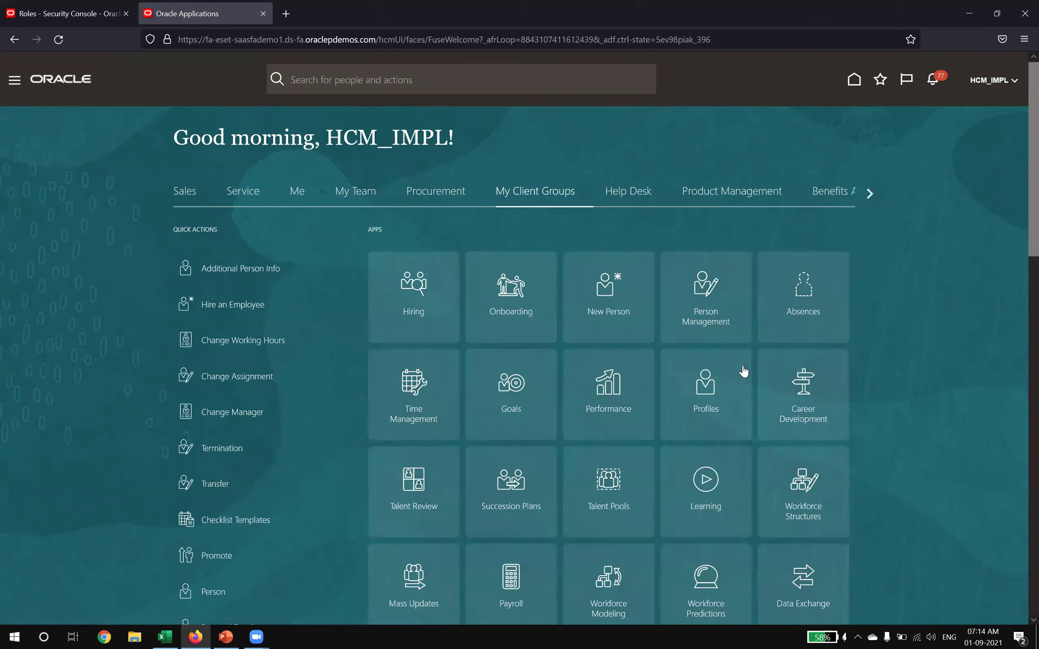
key(alt+Tab)
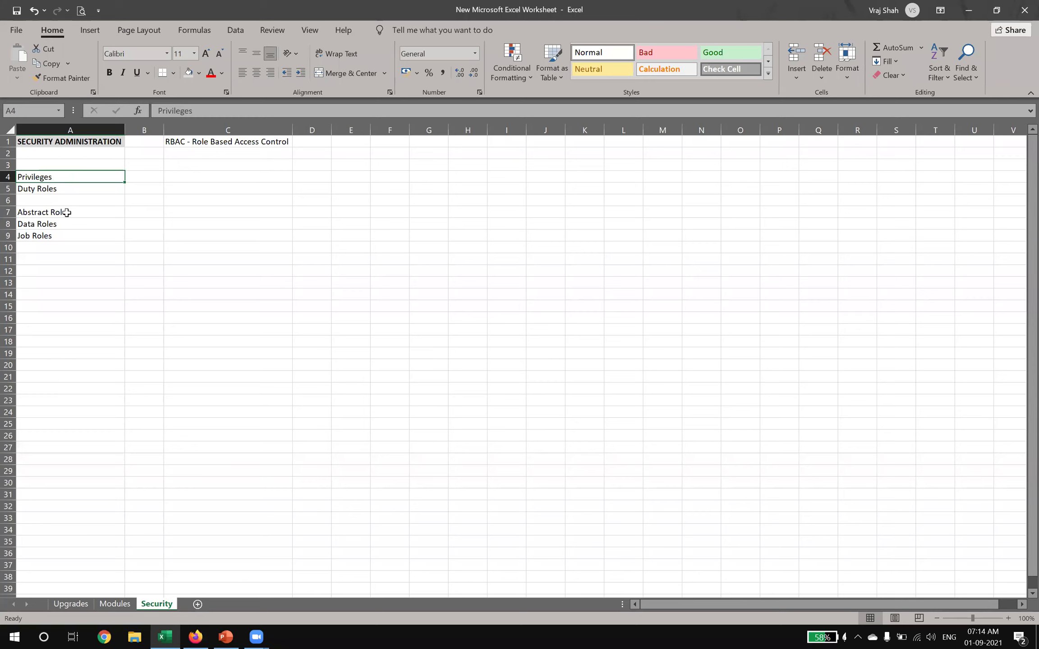
click(70, 189)
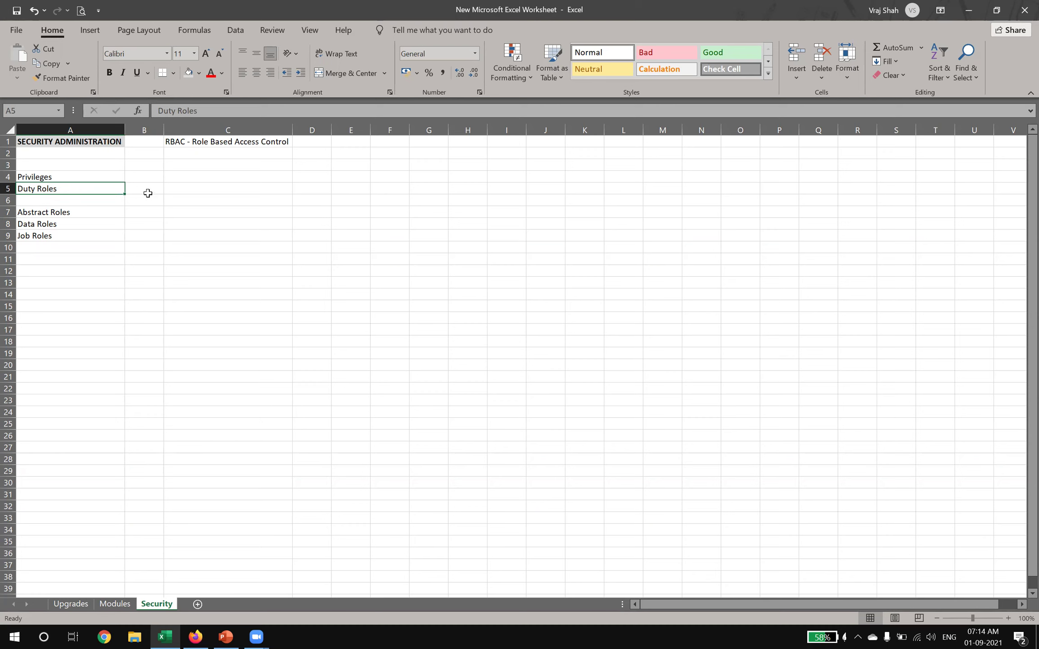
Step: Switch to Firefox and open the New Person task list from My Client Groups
key(alt+Tab)
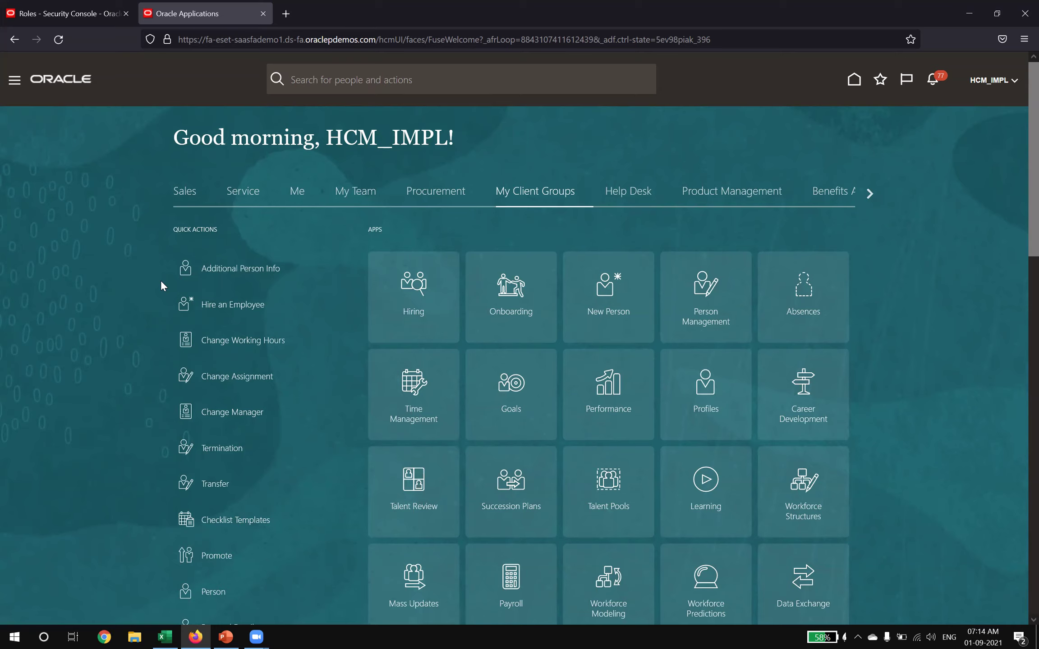
click(604, 320)
click(612, 262)
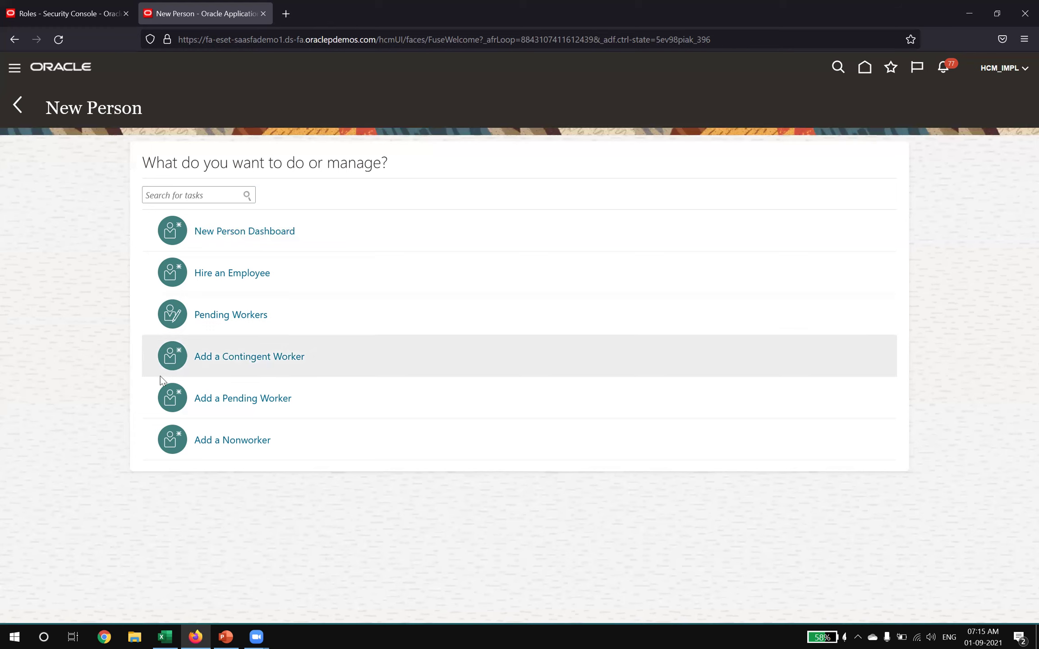
Step: Switch to Excel and enter the abstract roles "Employee" in cell C7 and "Line Manager Role" in cell C8
click(165, 637)
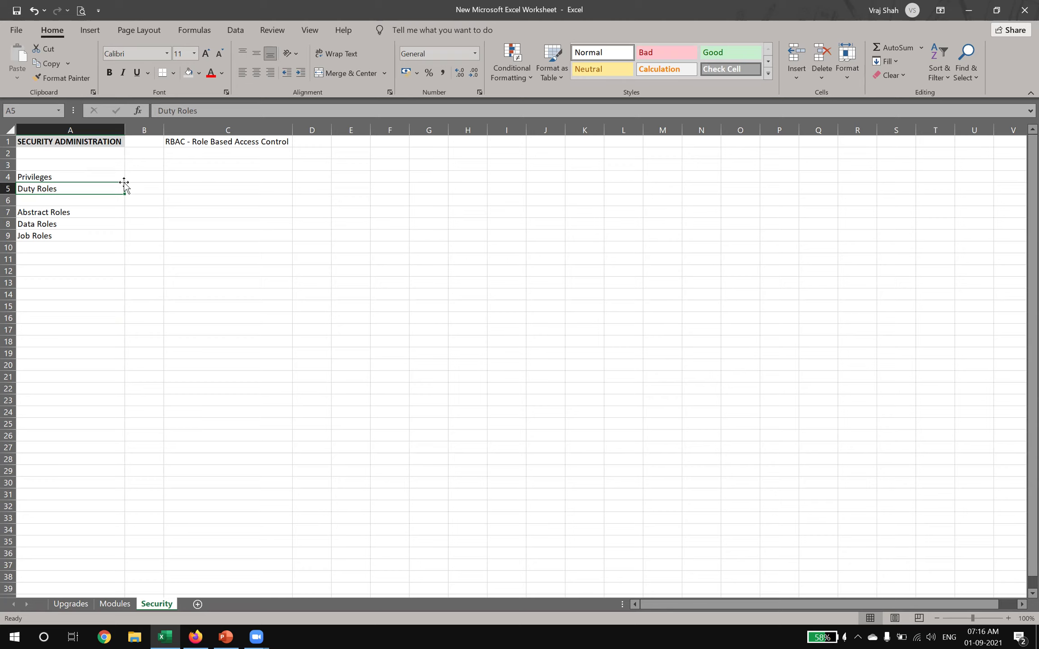
click(84, 212)
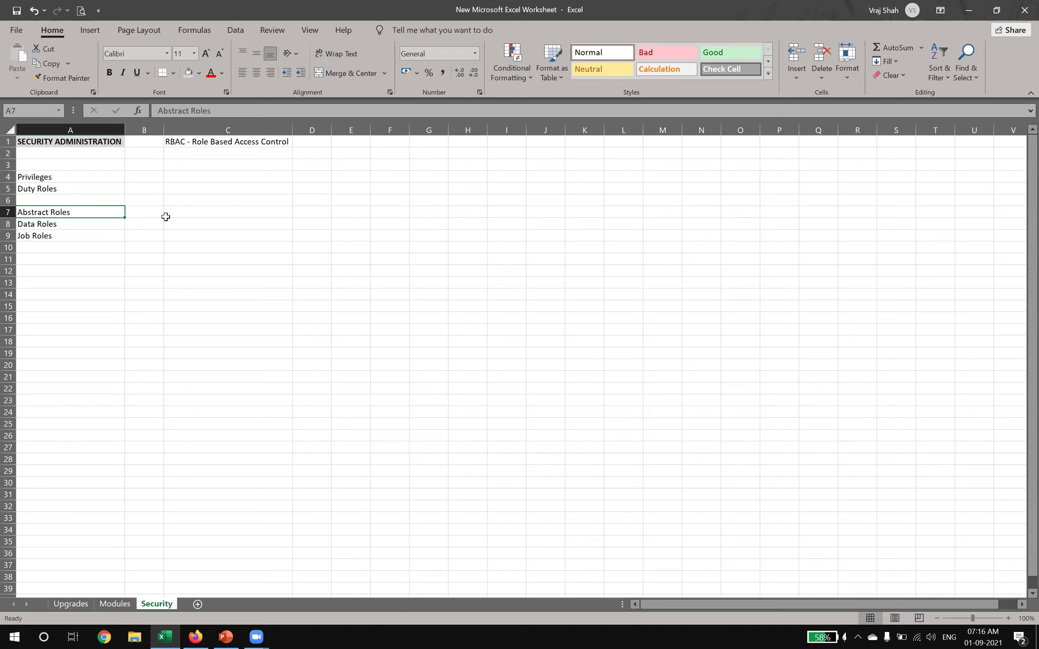
click(194, 208)
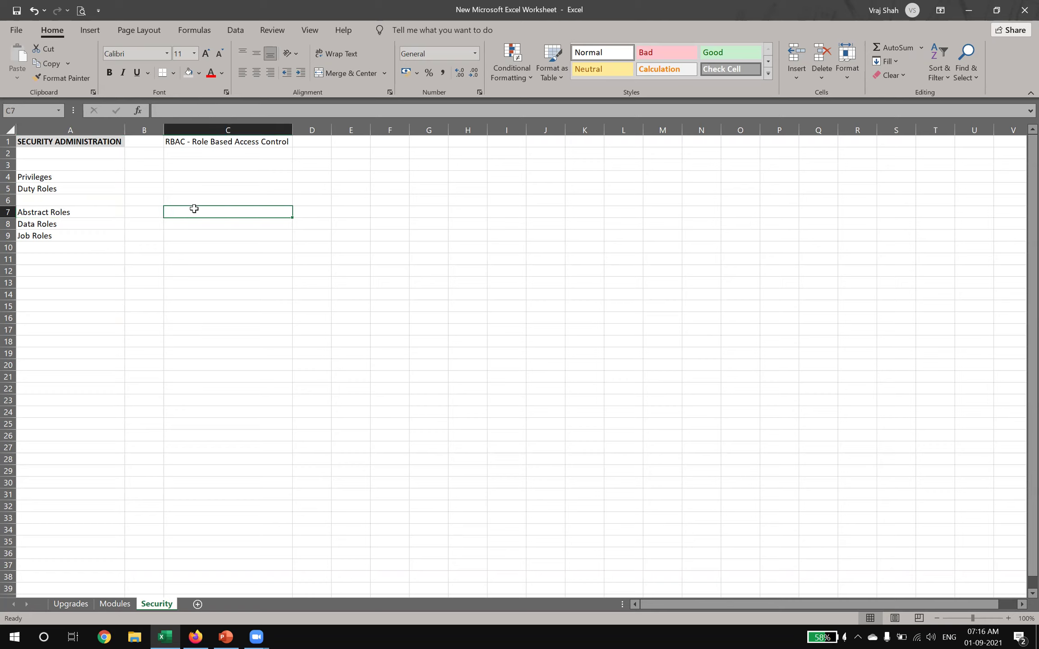
text(Employee)
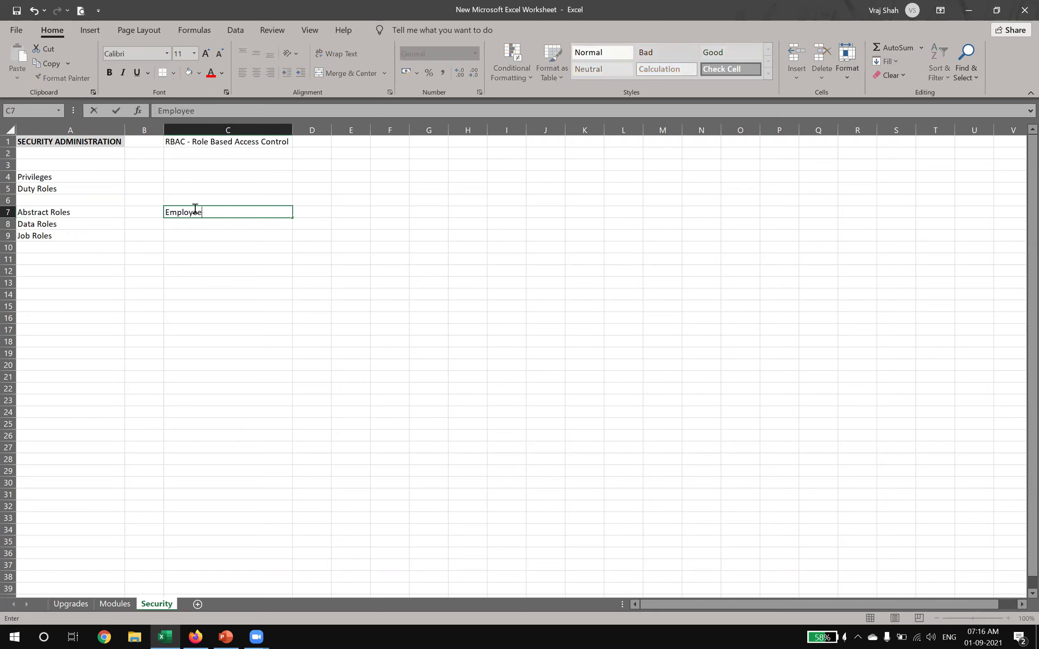
key(Return)
text(L)
key(BackSpace)
text(Line Manage)
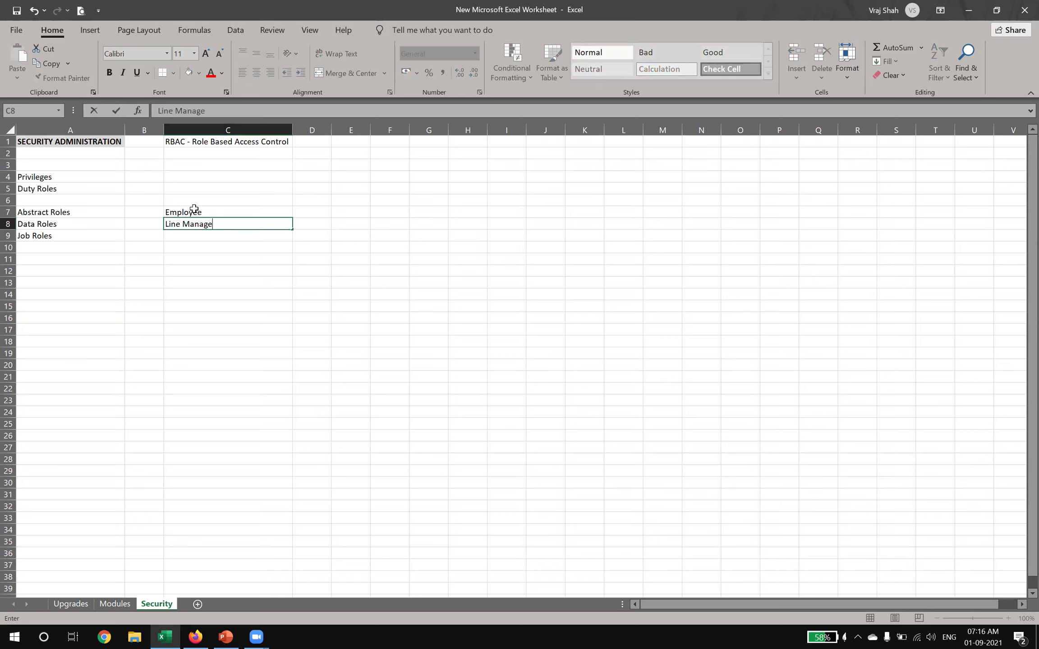
text(r Role)
key(Return)
Step: Enter "Contingent Worker Role" in cell C9 as the third abstract role
text(Con)
key(BackSpace)
key(BackSpace)
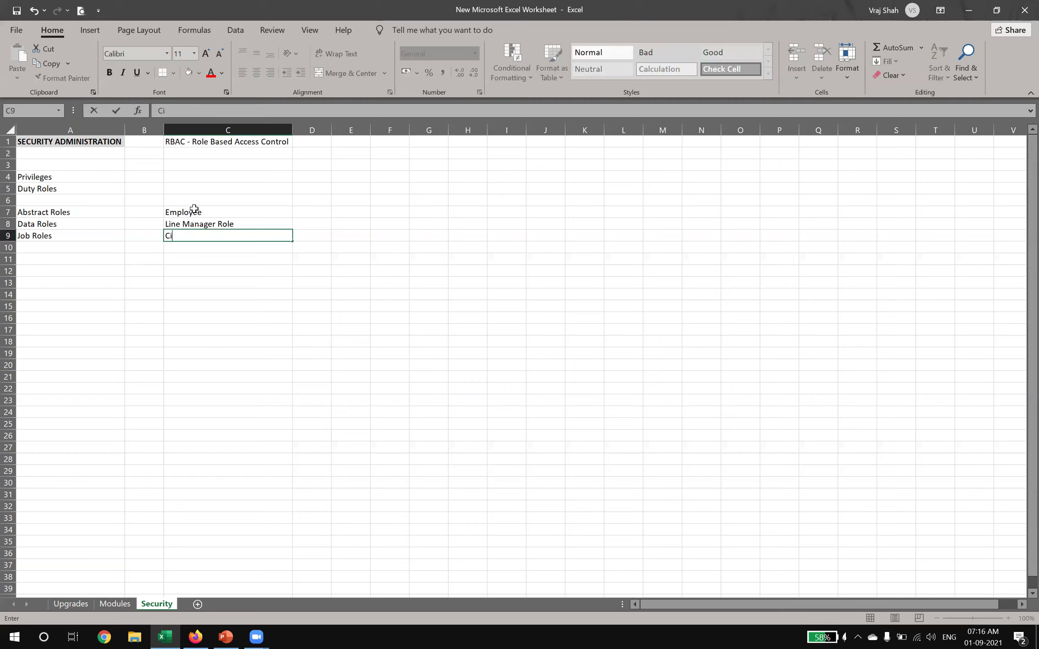
text(i)
key(BackSpace)
text(onm)
key(BackSpace)
text(tingent Worker Role)
key(Return)
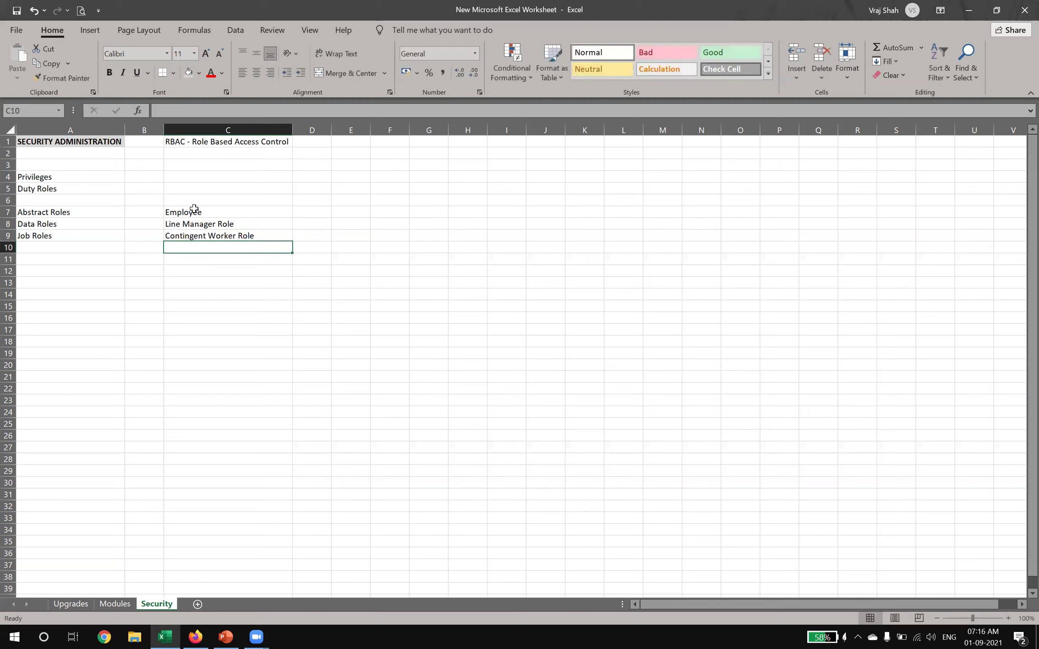
Step: Move the "Data Roles" and "Job Roles" entries from cells A8:A9 to A11:A12
drag(75, 225, 76, 235)
key(ctrl+c)
click(90, 258)
key(ctrl+v)
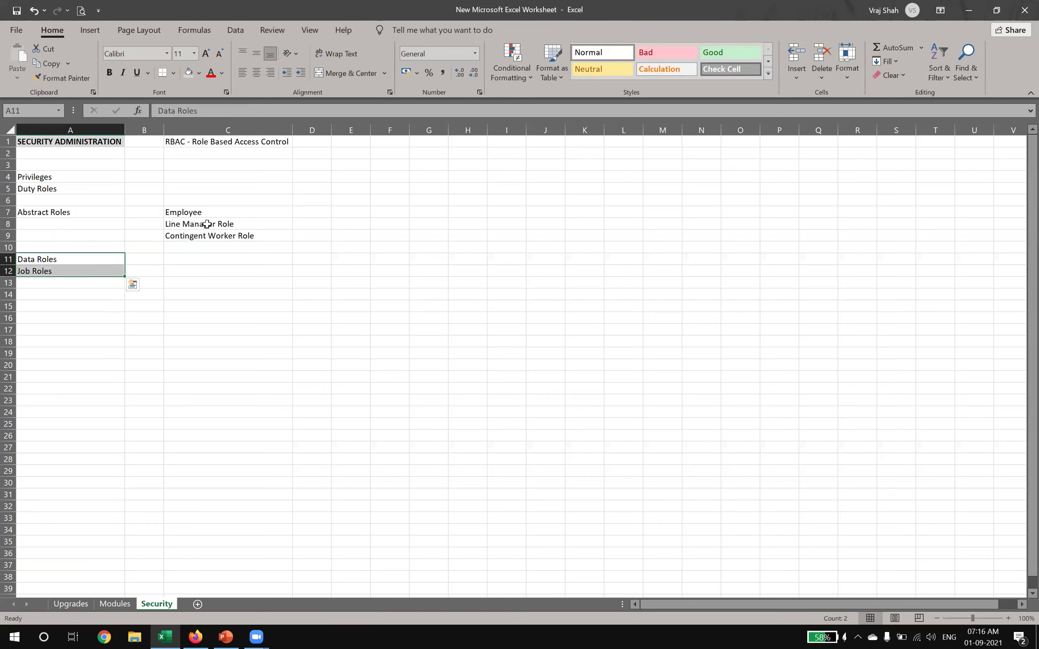
Step: Review the Employee and Line Manager abstract roles in column C and the Abstract, Data and Job Roles entries in column A
drag(204, 211, 200, 224)
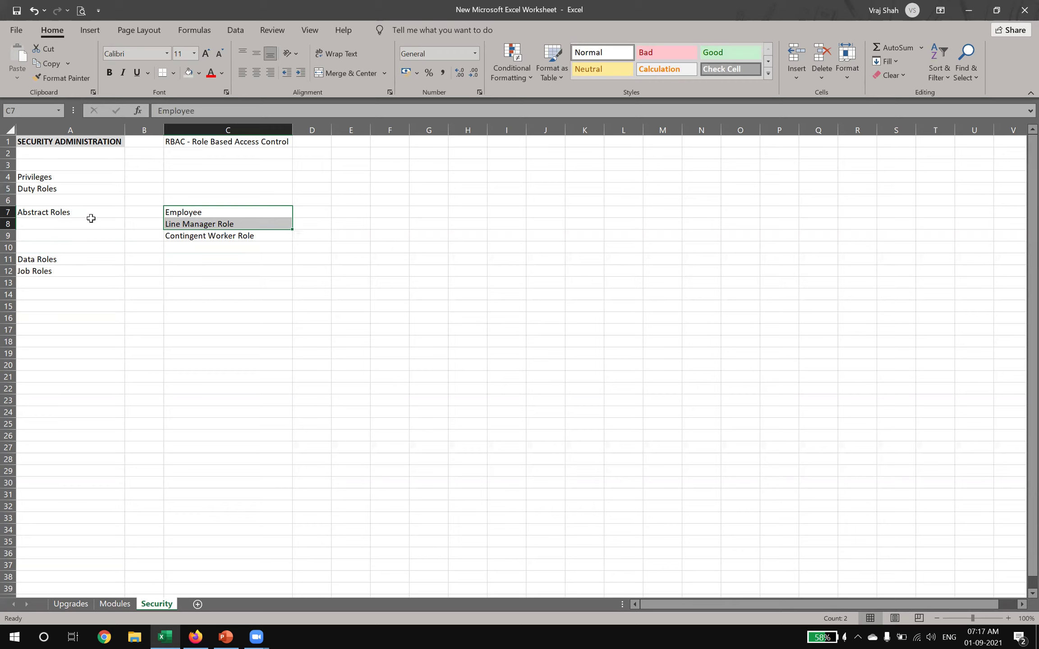
click(241, 211)
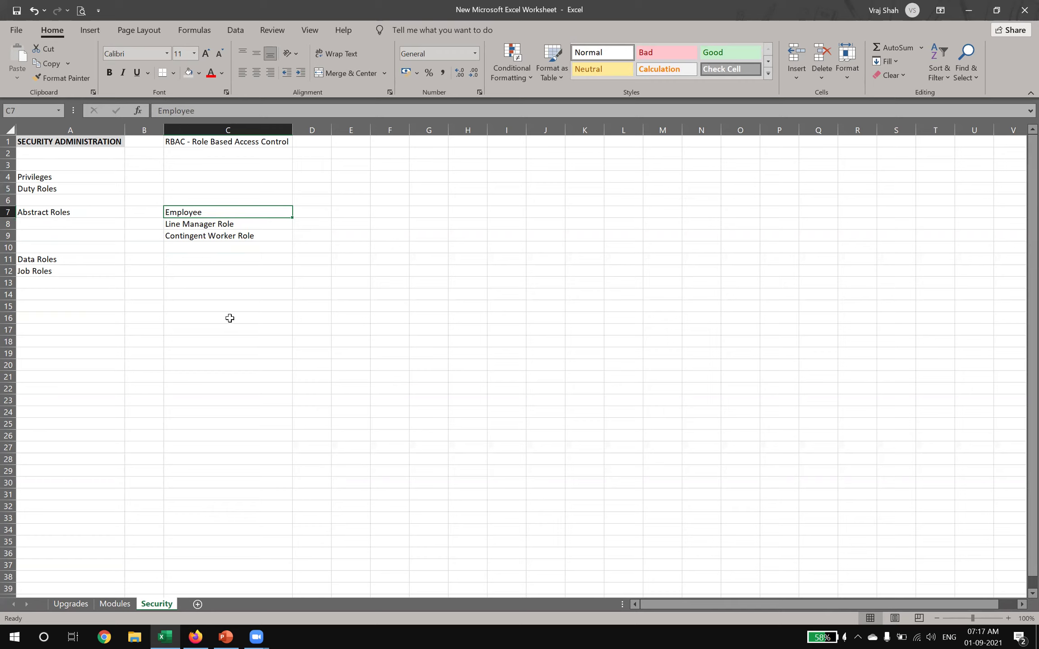
click(221, 223)
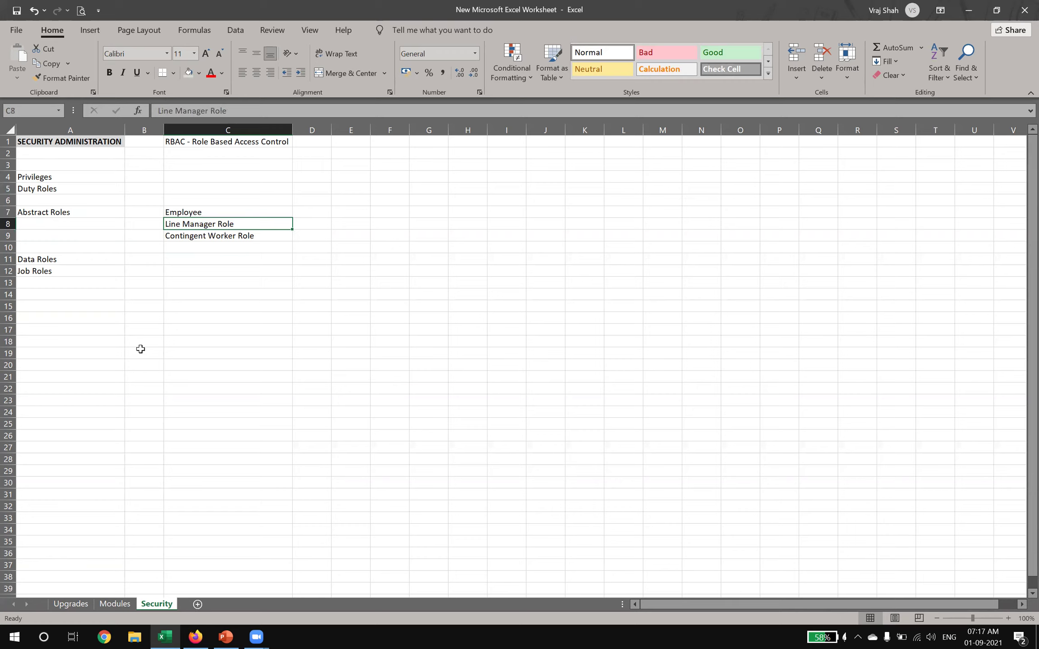
click(78, 212)
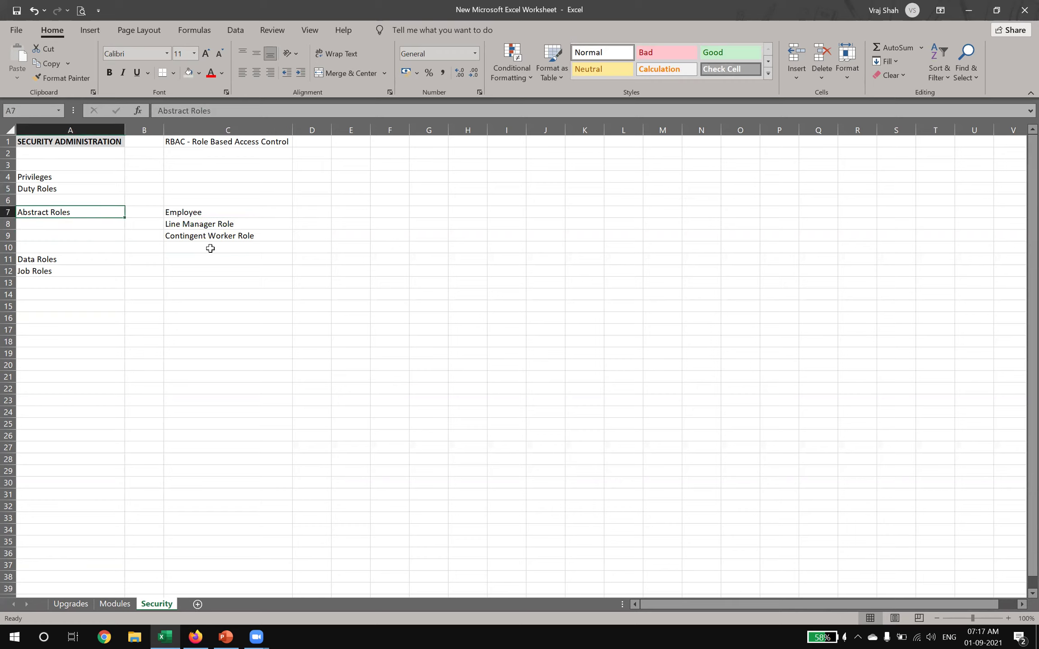
click(210, 213)
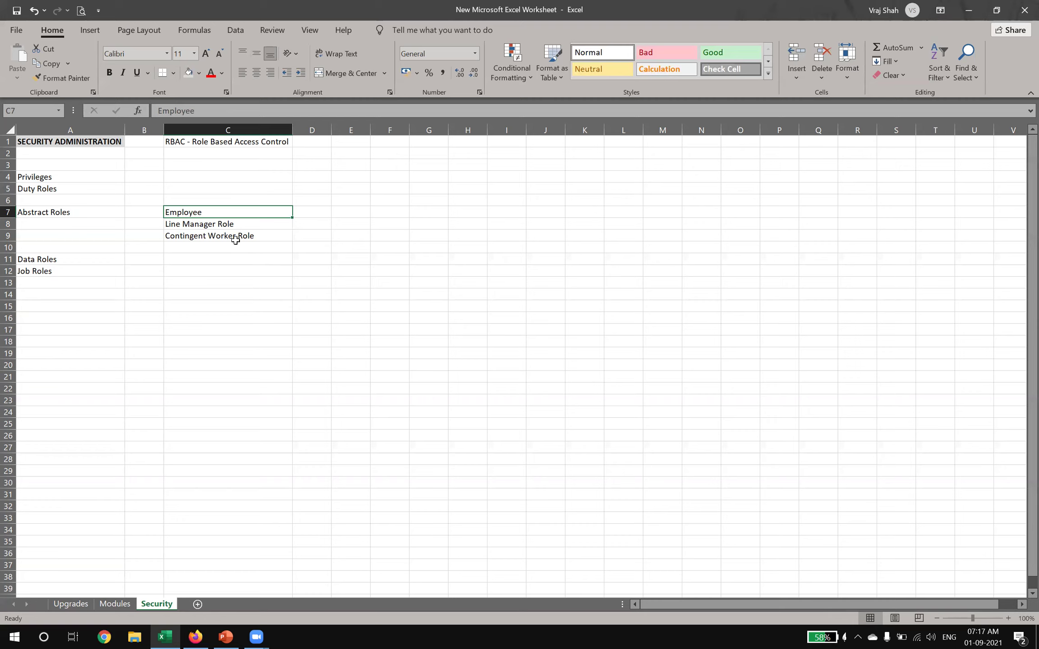
click(244, 226)
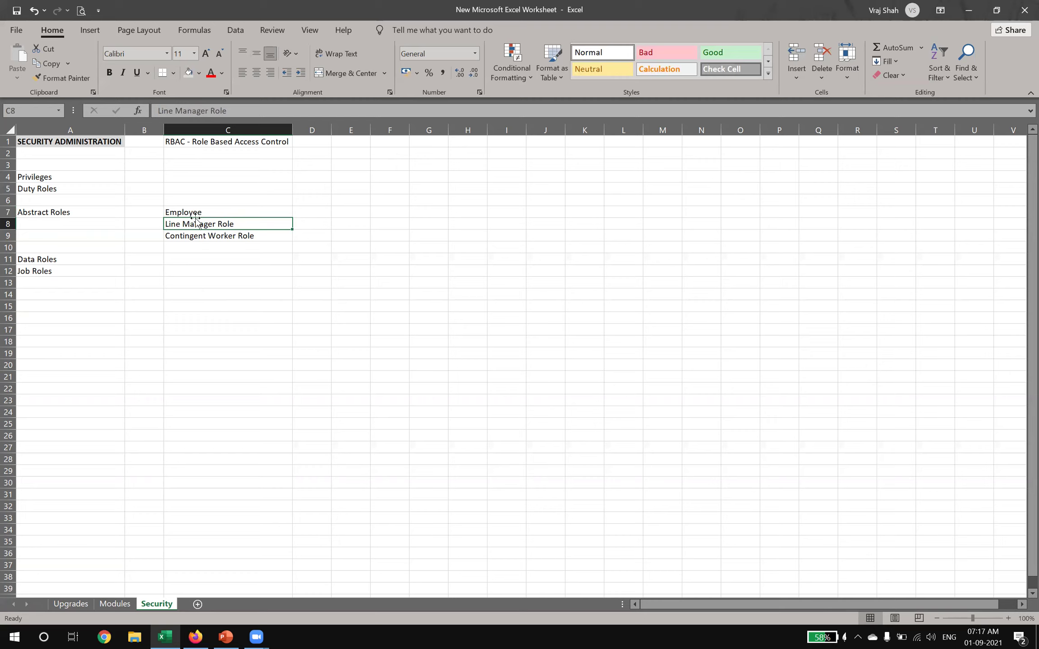
drag(201, 211, 199, 224)
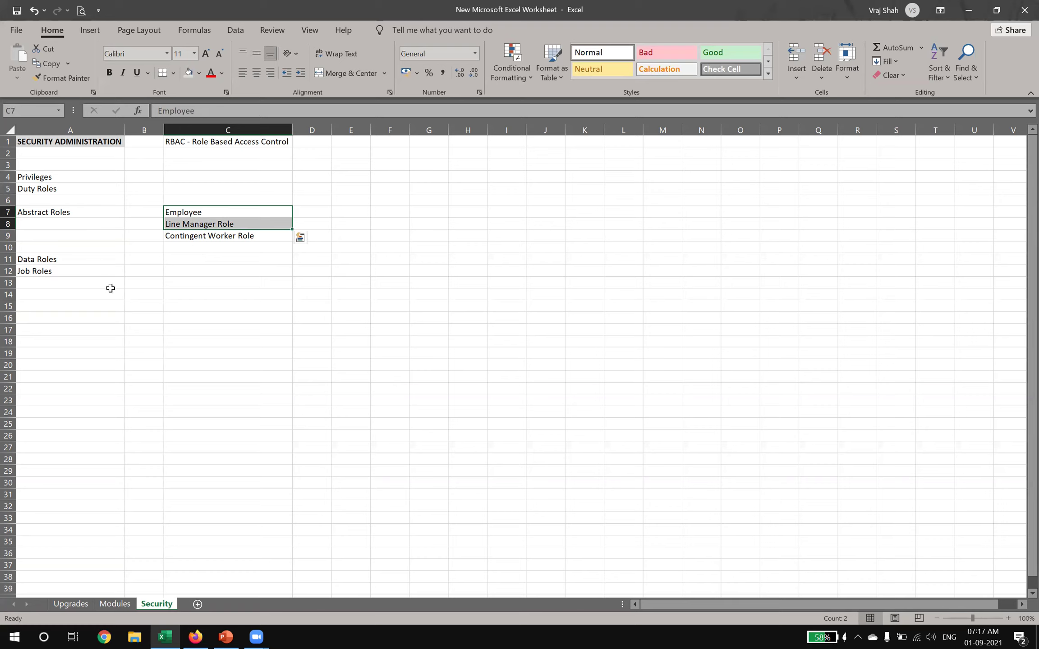
click(32, 261)
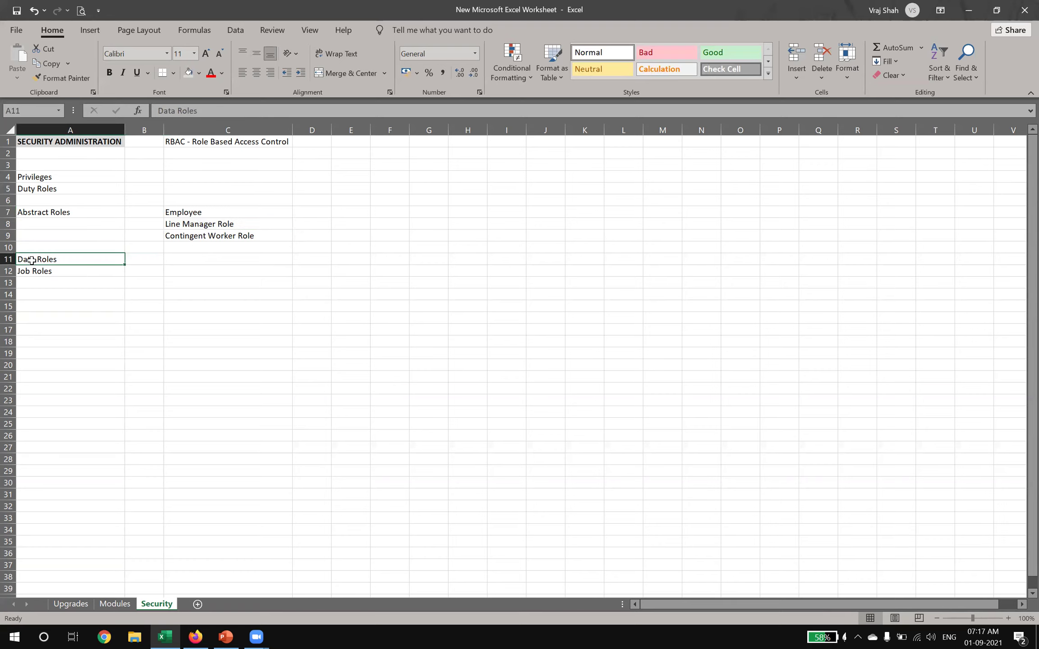
click(50, 270)
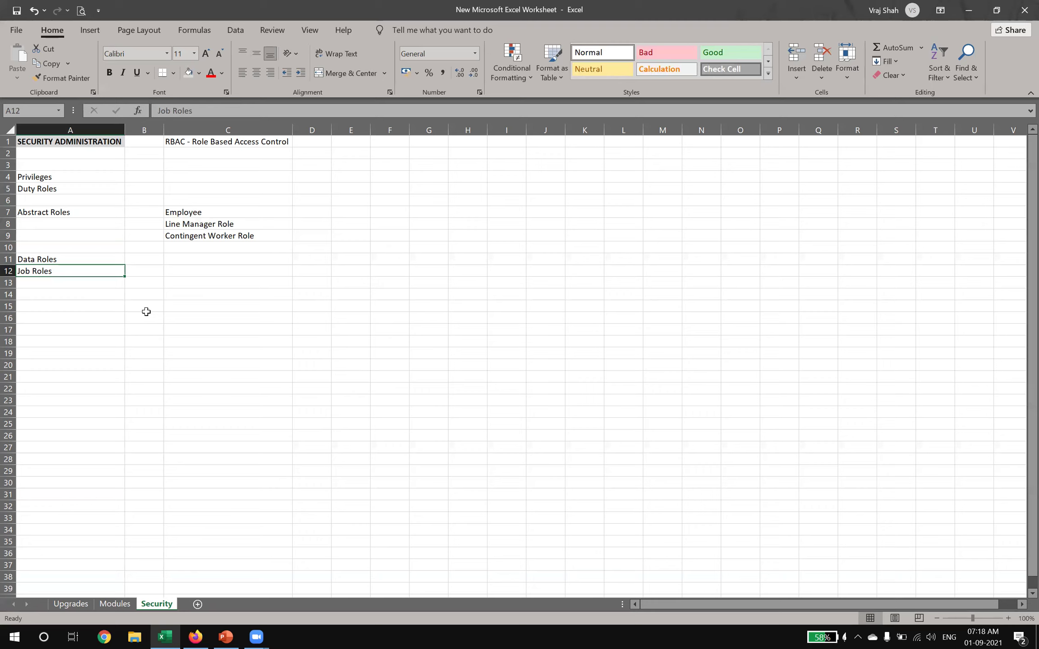
click(214, 222)
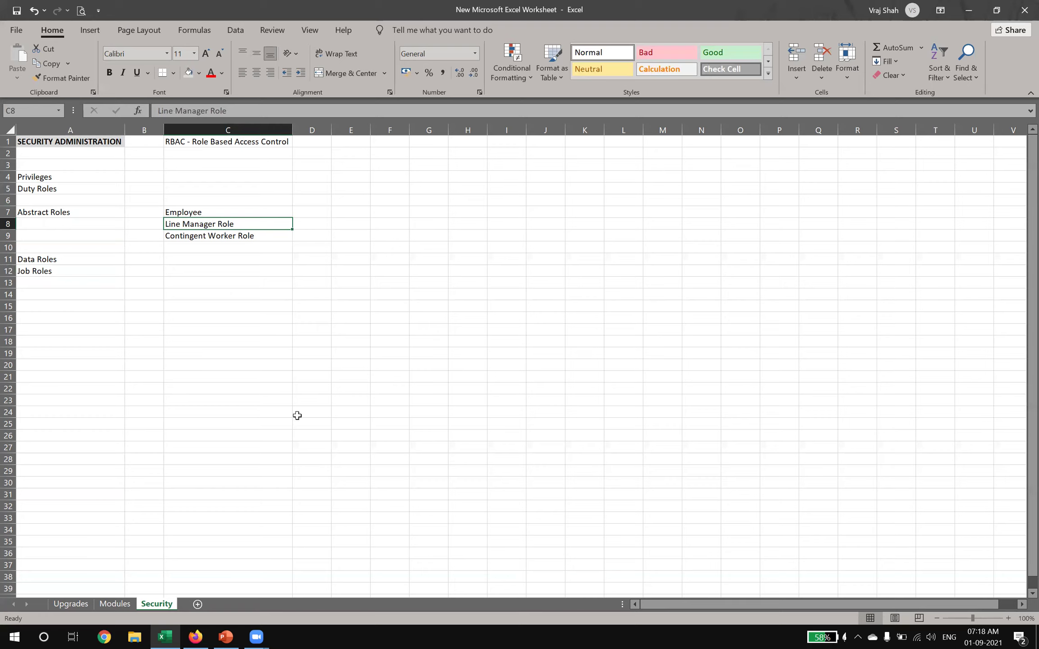
Step: Start a sample reporting hierarchy with "Mr A" in cell I5, "Mr B" in H6 and "Mr C" in I6
click(513, 188)
text(Mr A)
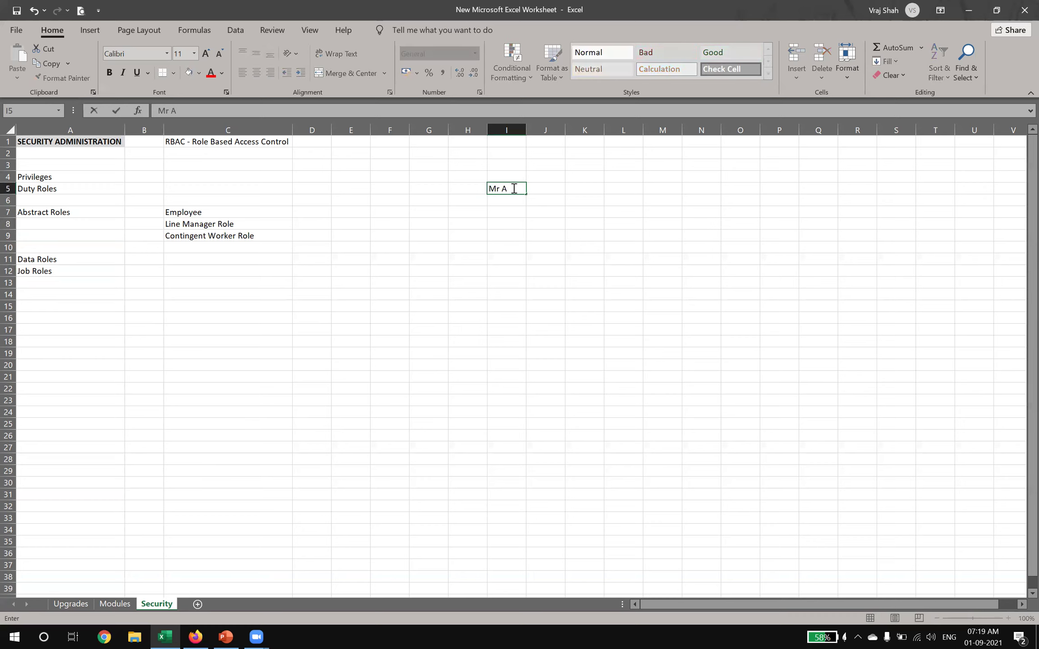
key(Return)
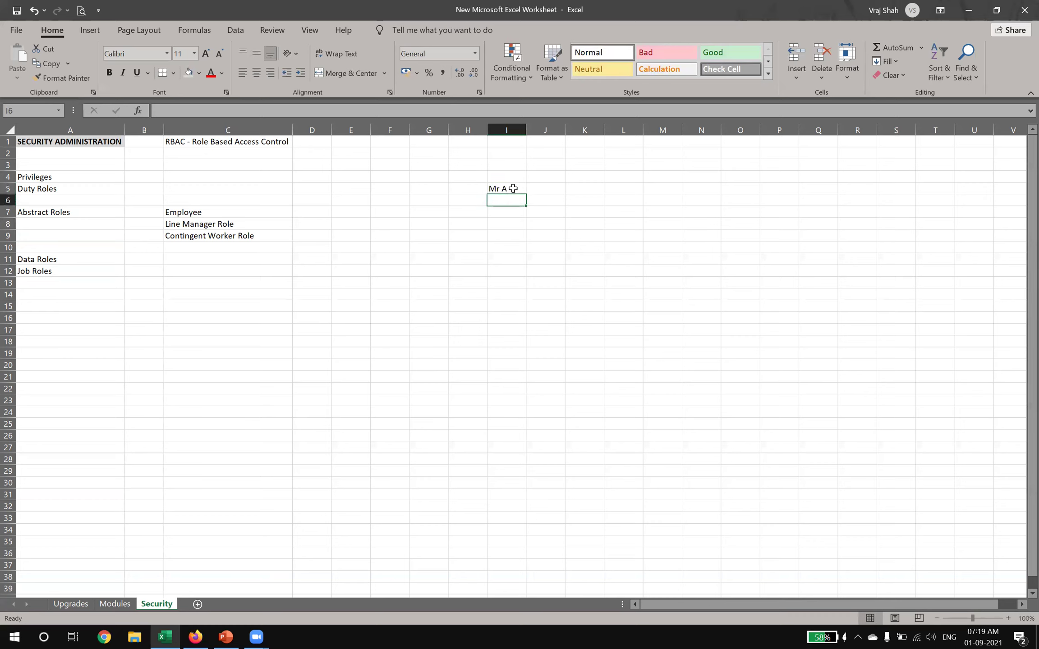
key(Left)
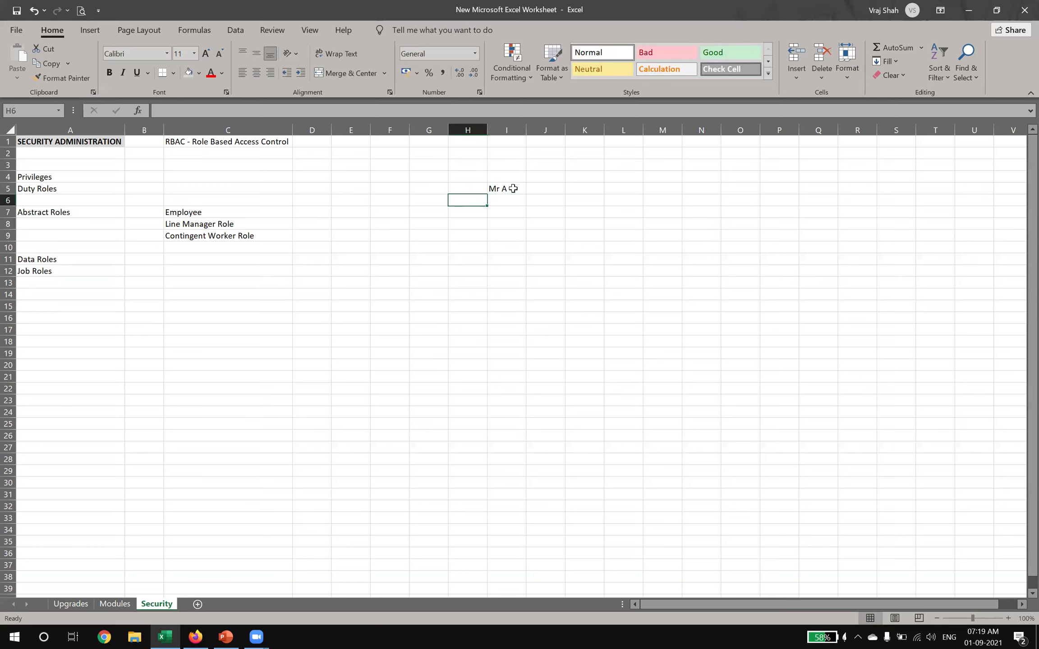
text(Mr B)
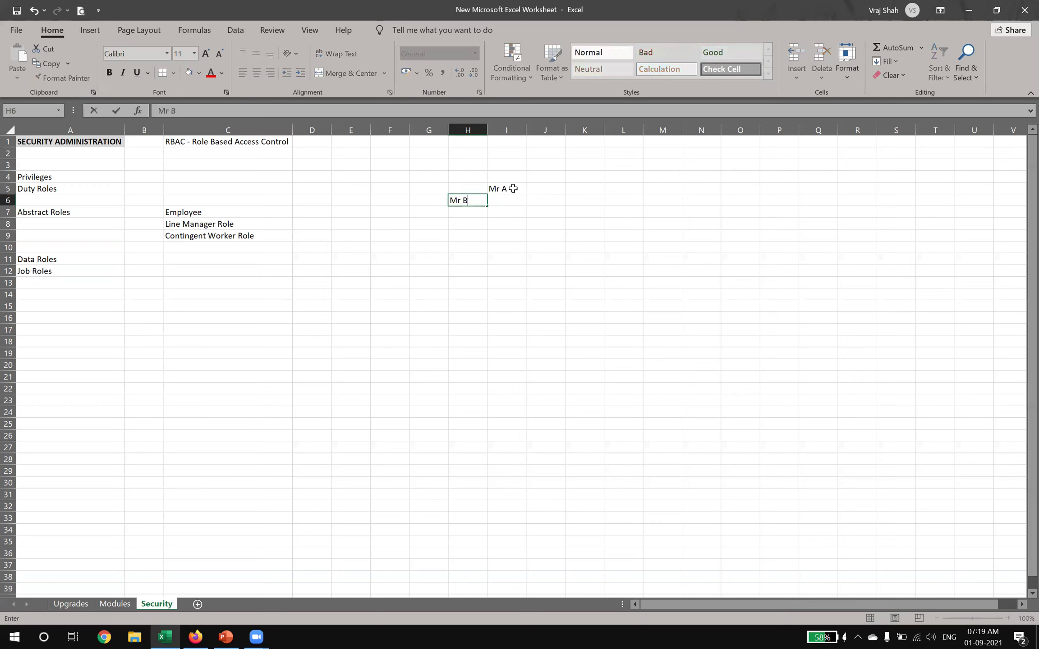
key(Tab)
text(Mr C)
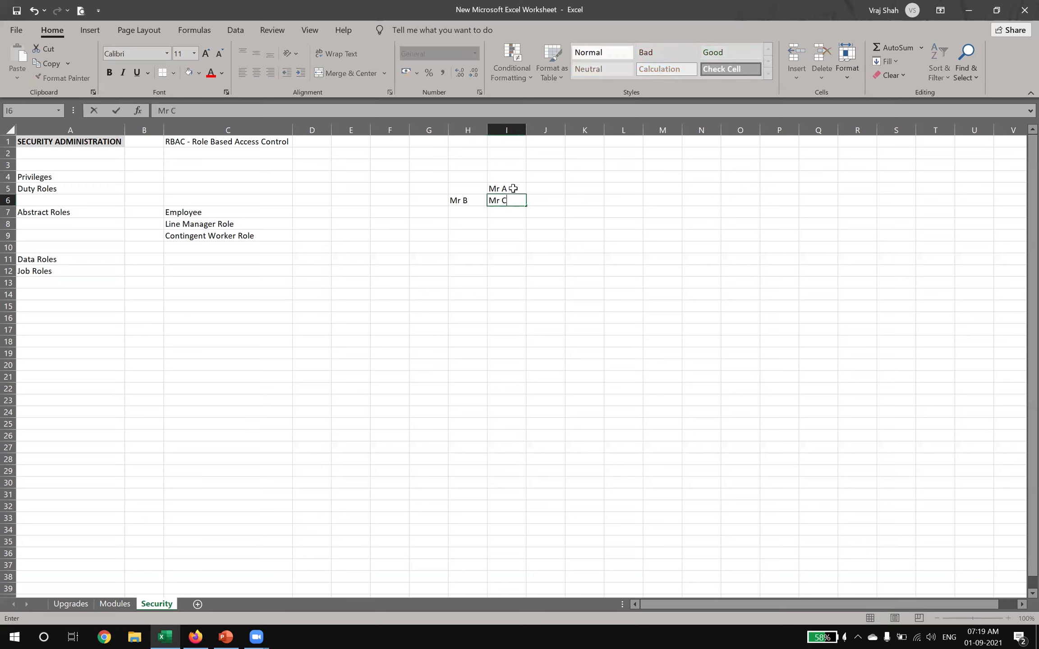
Step: Add "D" in cell K6 and "E" in cell L6 to the row of people below "Mr A"
key(Left)
key(Up)
key(Right)
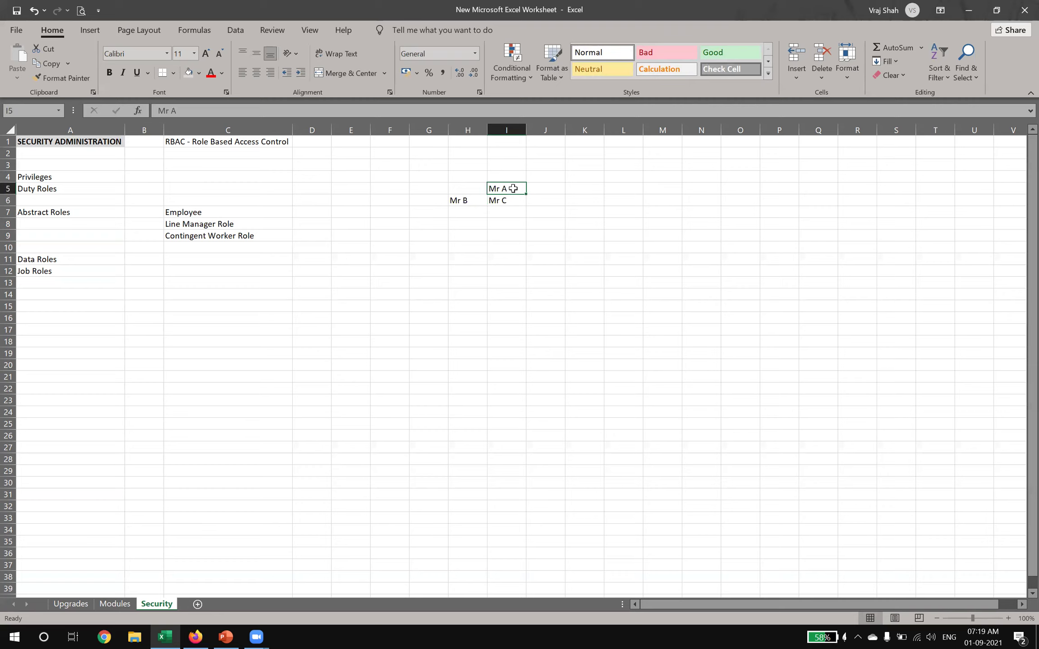
key(Left)
key(Down)
key(Right)
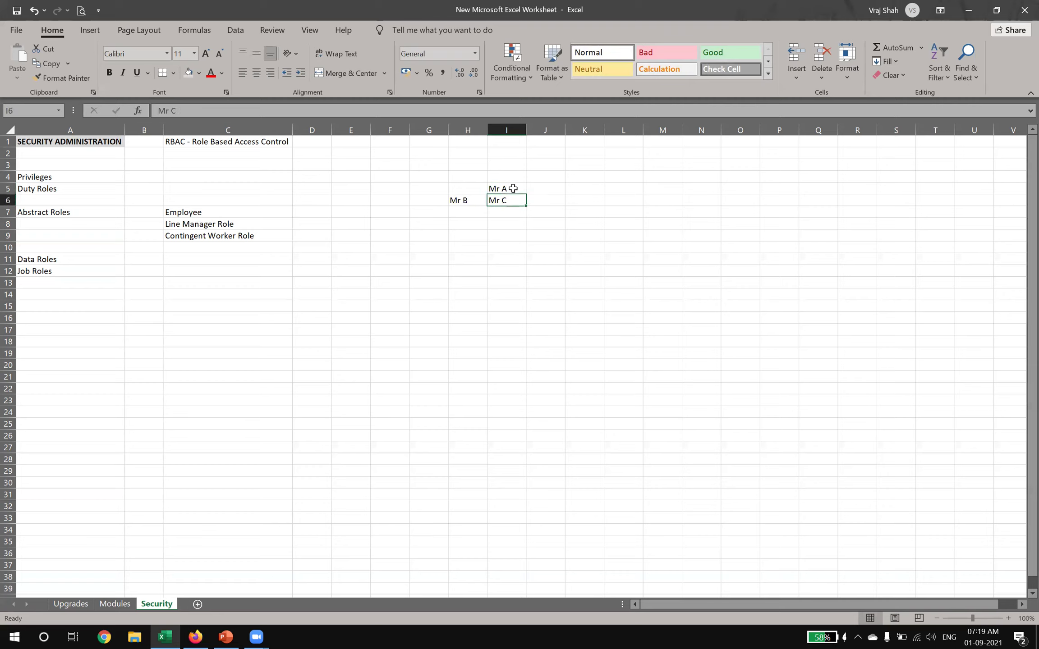
key(Right)
key(Right)
text(D)
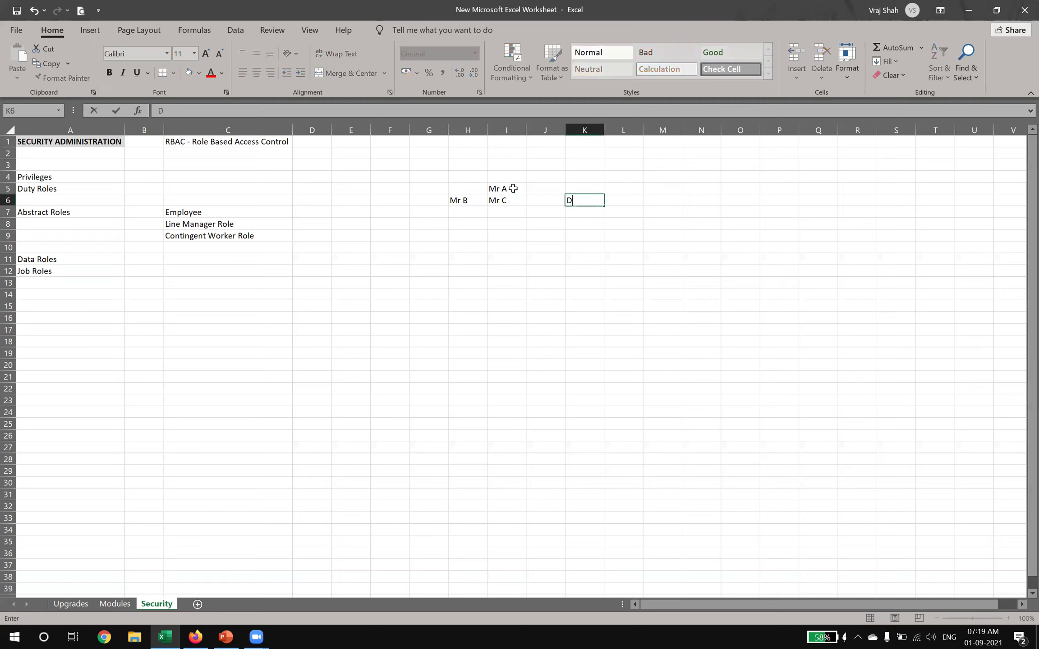
key(Right)
text(E)
key(Return)
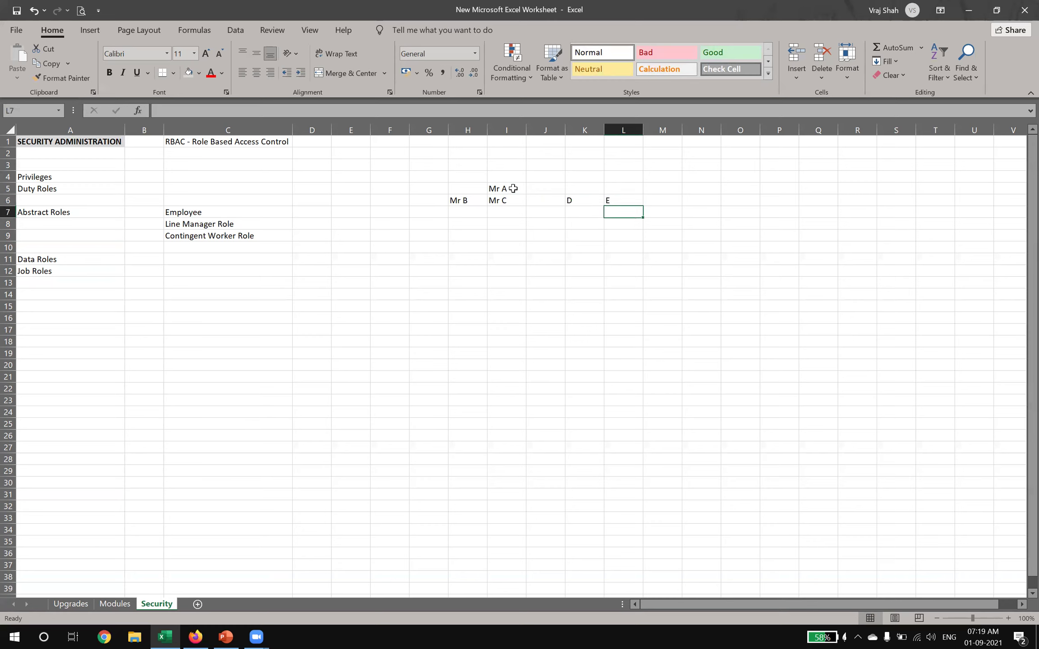
Step: Label the "Mr A" reporting hierarchy by entering "Line Manager" in cell G5
key(Left)
key(Left)
key(Left)
key(Left)
key(Up)
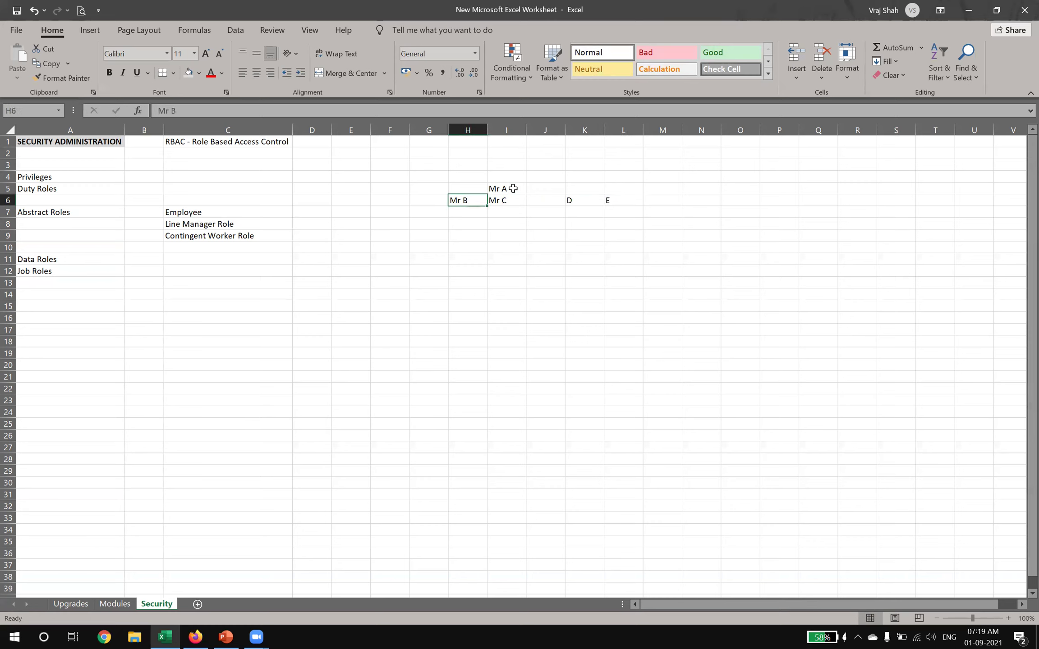
key(Up)
key(Right)
key(Left)
key(Left)
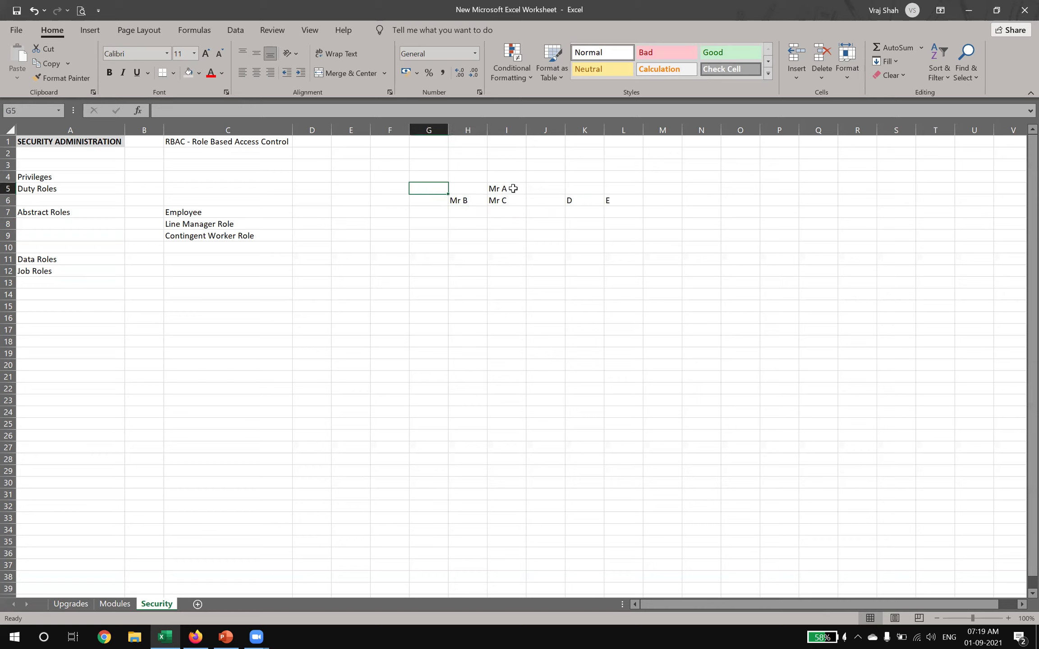
text(Line M)
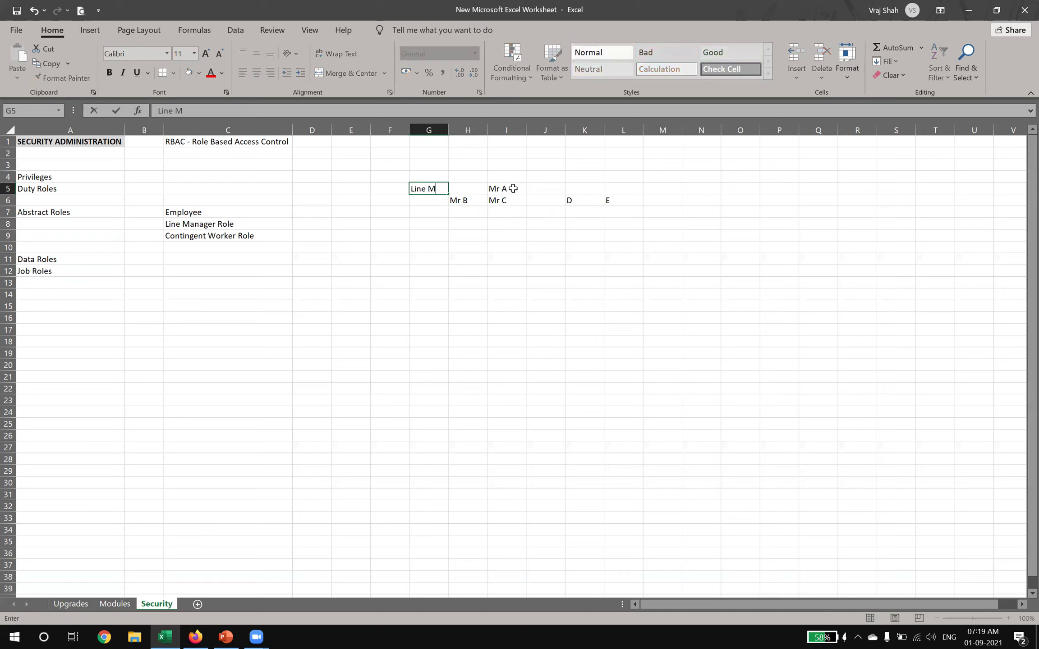
text(anager)
key(Return)
key(Up)
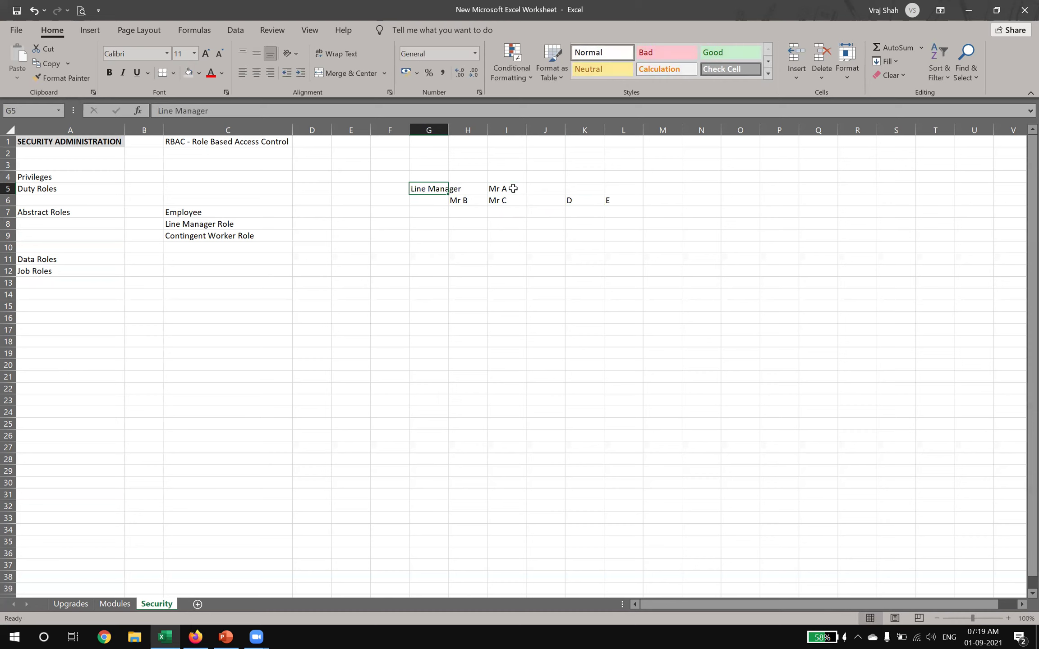
Step: Review the Line Manager hierarchy in rows 5 and 6, comparing "Mr A" with Mr B, Mr C, D and E below
key(Right)
key(Right)
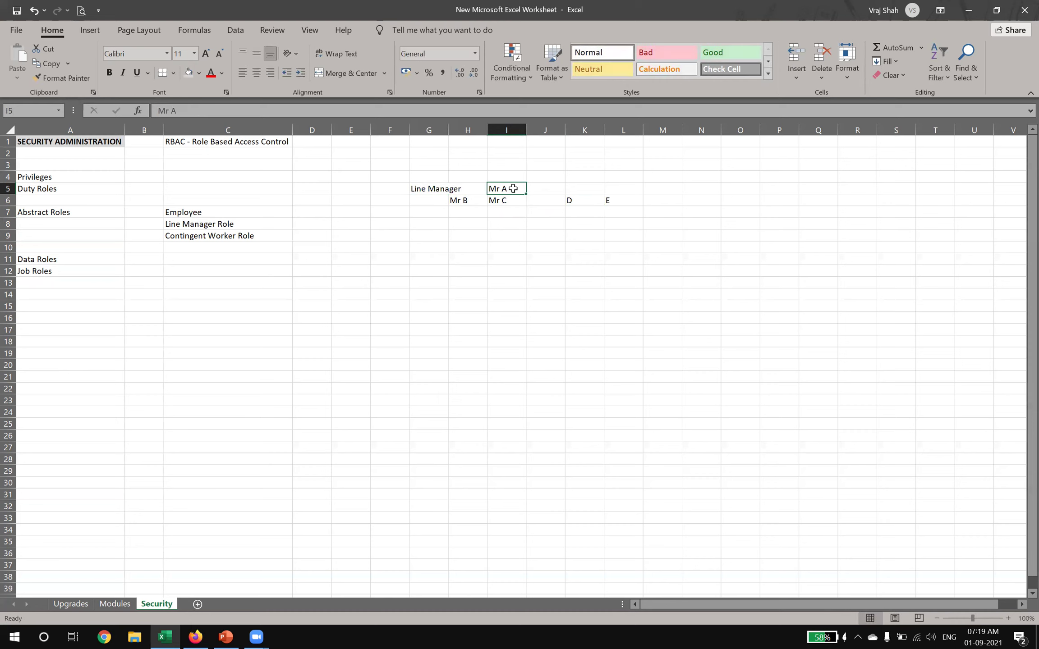
key(Down)
key(Left)
key(Right)
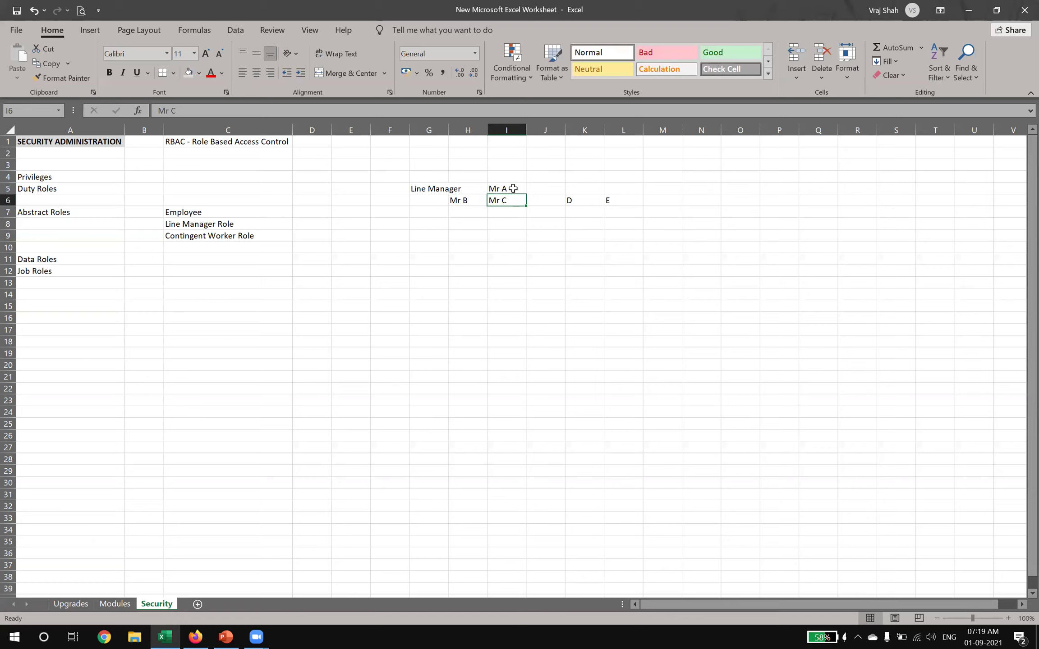
key(Up)
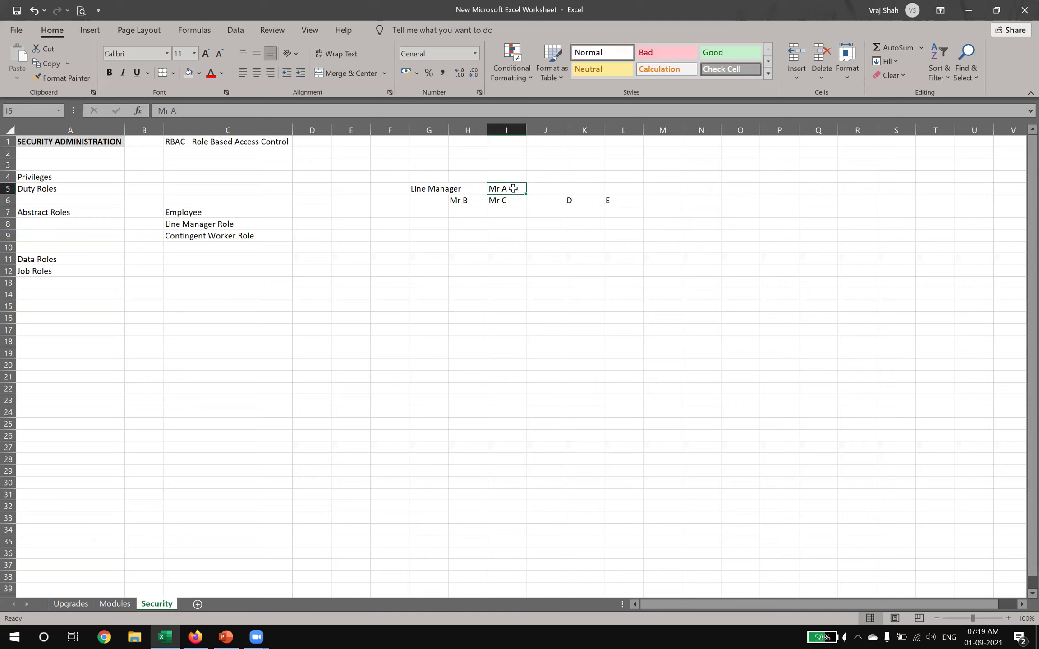
key(Left)
key(Down)
key(Up)
key(Right)
key(Down)
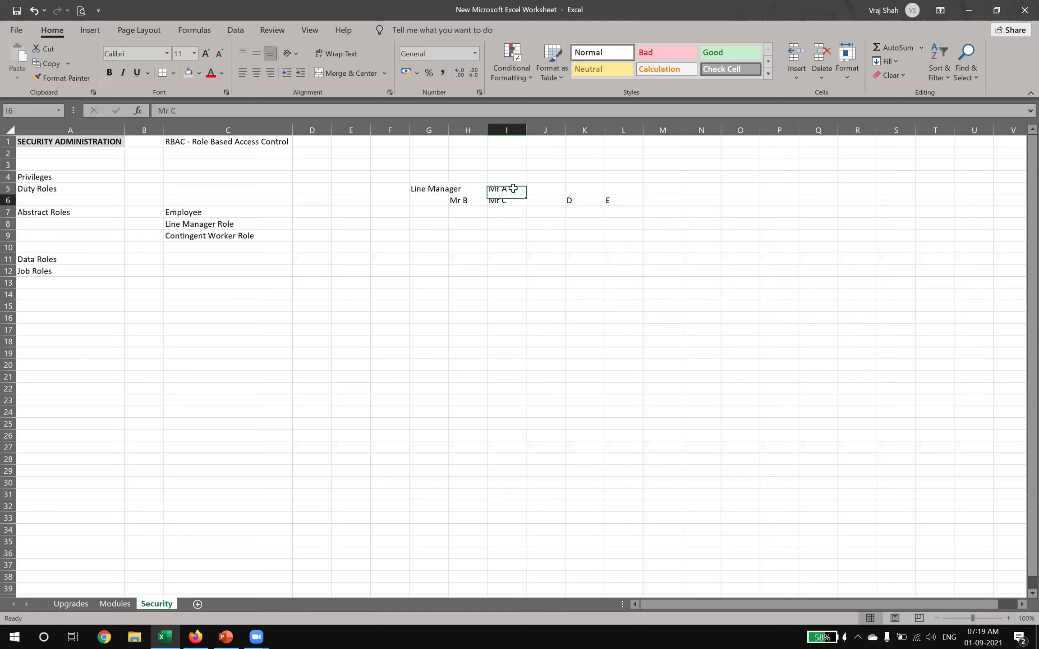
key(Right)
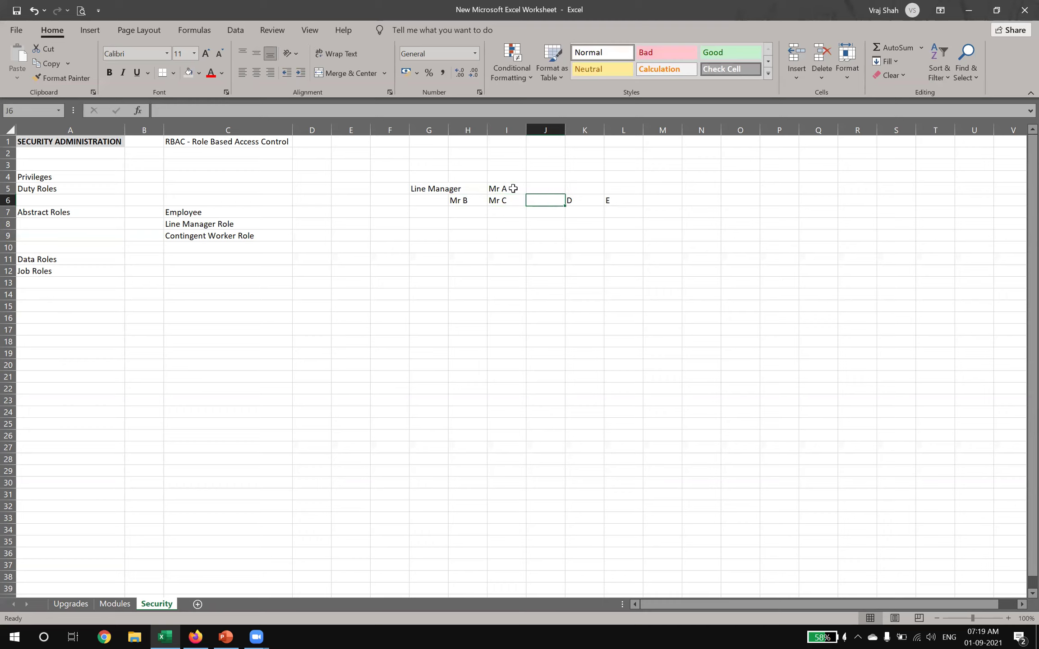
key(Right)
key(Right)
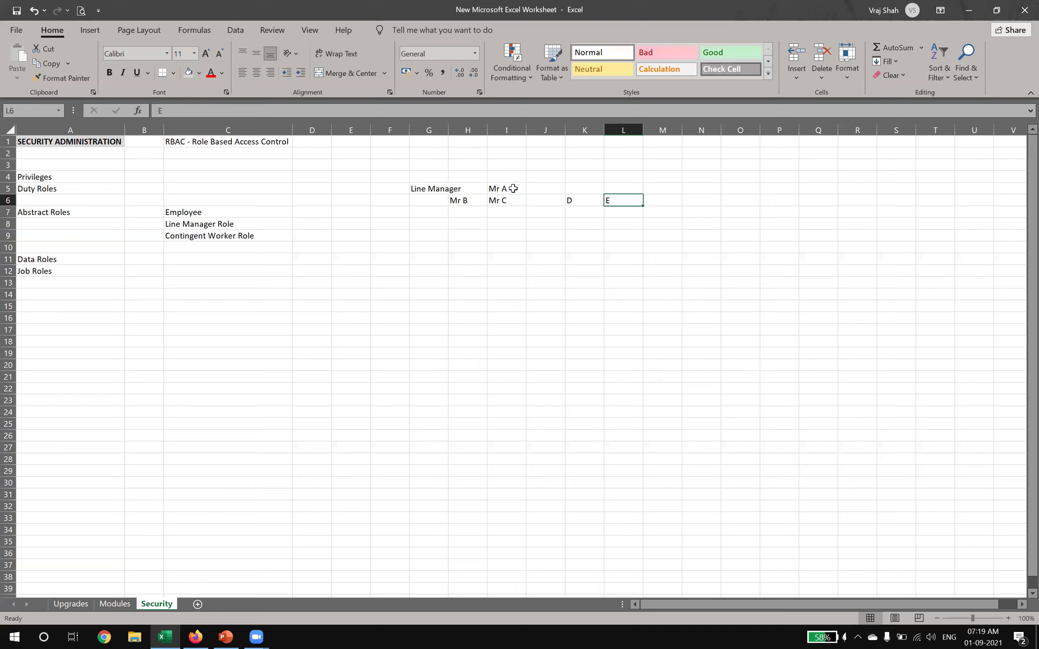
key(Left)
key(Left)
key(Left)
key(Up)
key(Right)
key(Right)
key(Down)
key(Right)
key(Left)
key(Left)
key(Left)
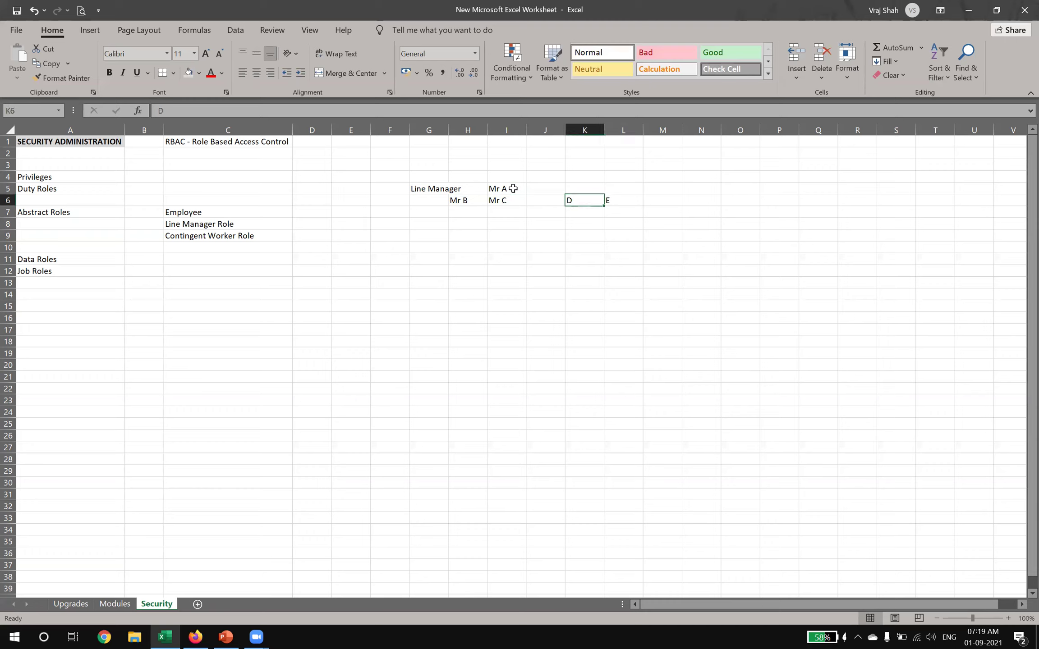
key(Up)
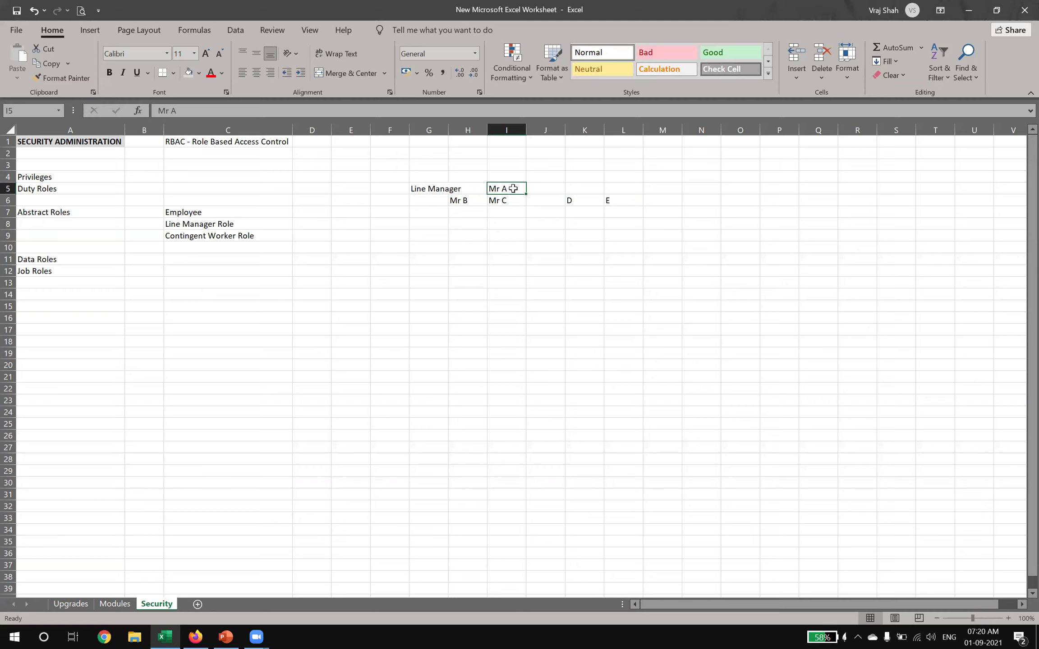
key(Down)
key(Down)
key(Up)
Step: Copy the Line Manager hierarchy in G5:L6 to the block starting at cell G9
key(Left)
key(Left)
key(Left)
key(Up)
key(Right)
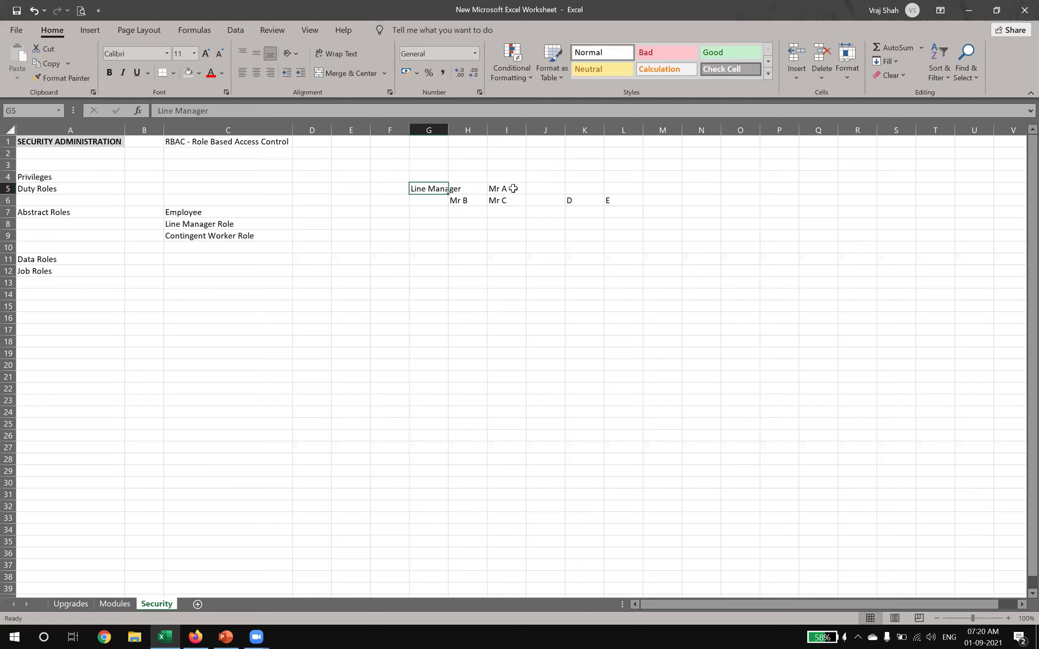
key(Down)
key(shift+Up)
key(shift+Right)
key(shift+Right)
key(shift+Right)
key(shift+Right)
key(shift+Right)
key(ctrl+c)
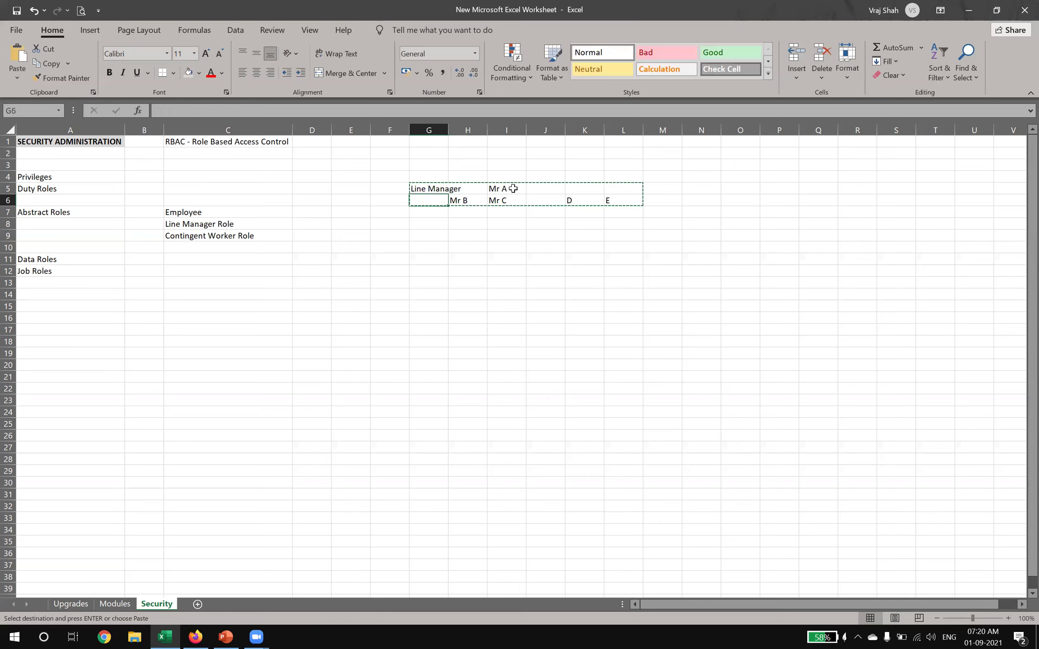
key(Down)
key(Down)
key(Right)
key(Right)
key(Down)
key(Left)
key(Left)
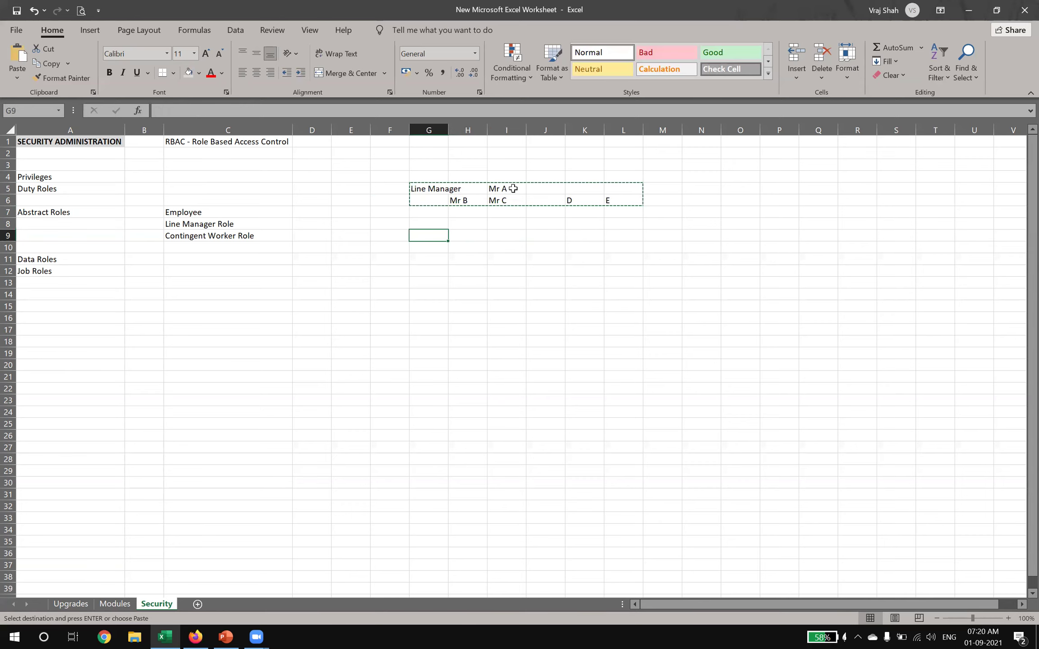
key(ctrl+v)
Step: Change the label of the copied hierarchy in cell G9 to "HR Manager"
key(Left)
key(Up)
key(Right)
key(Down)
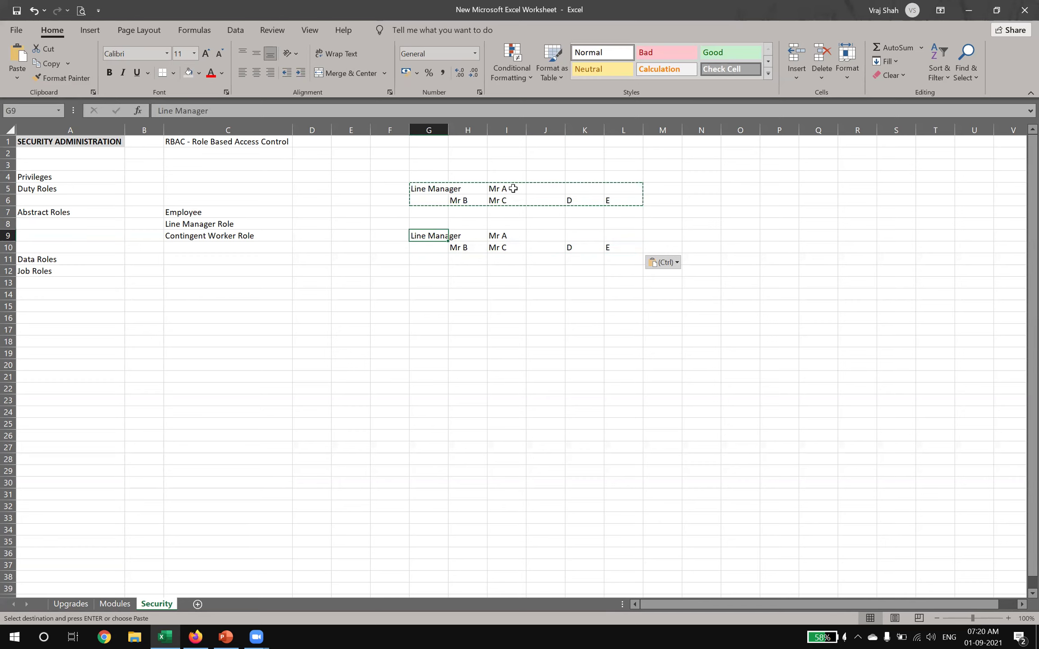
key(F2)
text(HR <a)
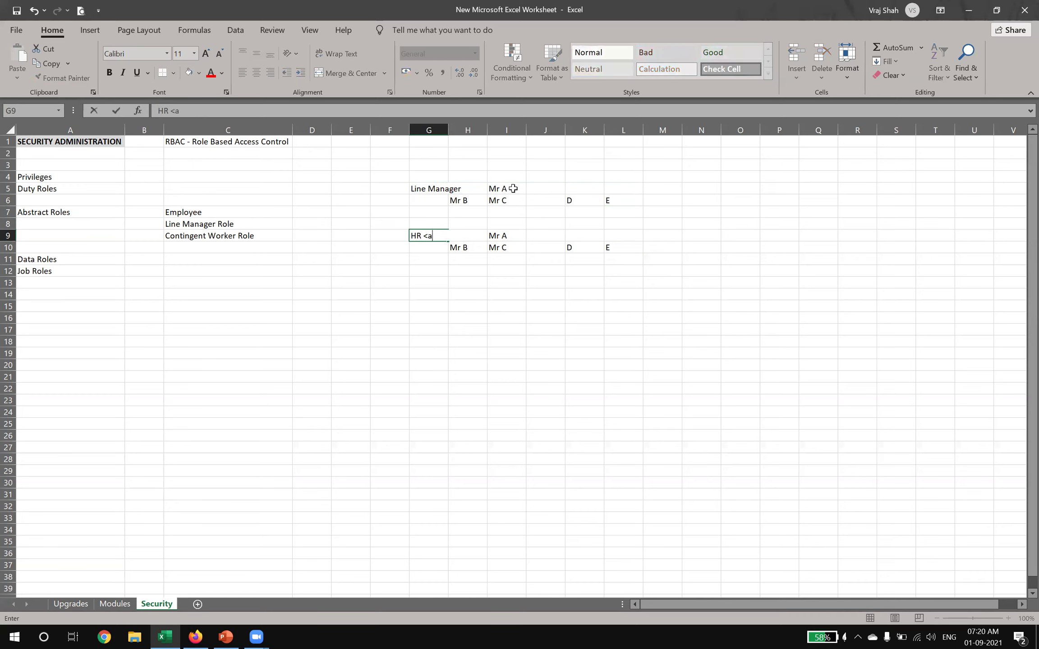
key(BackSpace)
key(BackSpace)
text(Manager)
key(Tab)
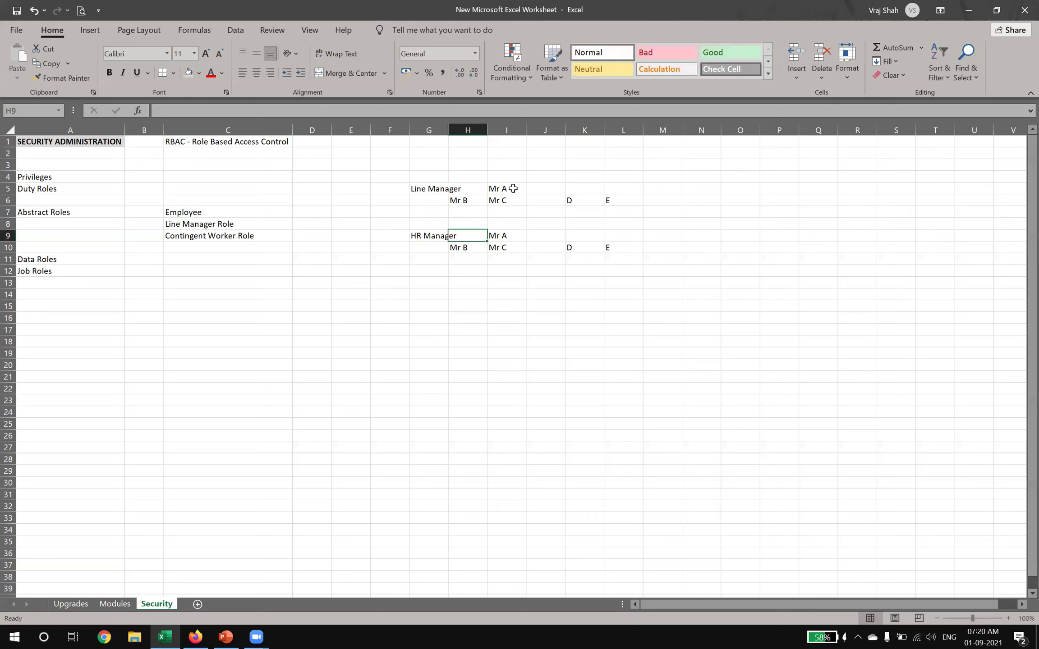
Step: Examine the HR Manager hierarchy in rows 9 and 10, including Mr A, Mr B, Mr C and the D and E entries
key(Left)
key(Right)
key(Right)
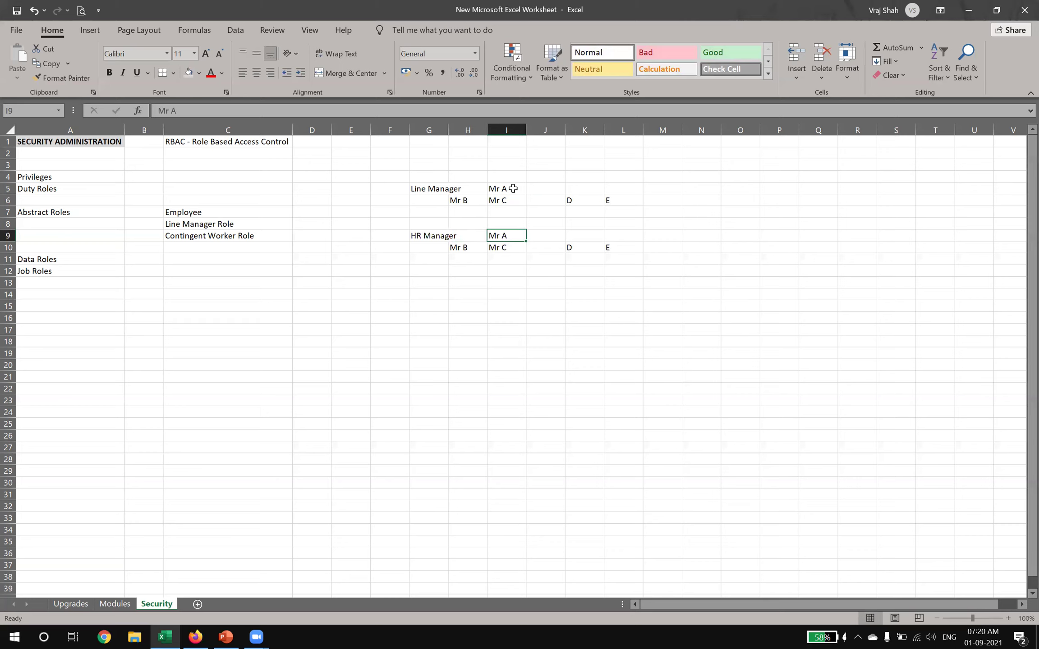
key(Left)
key(Down)
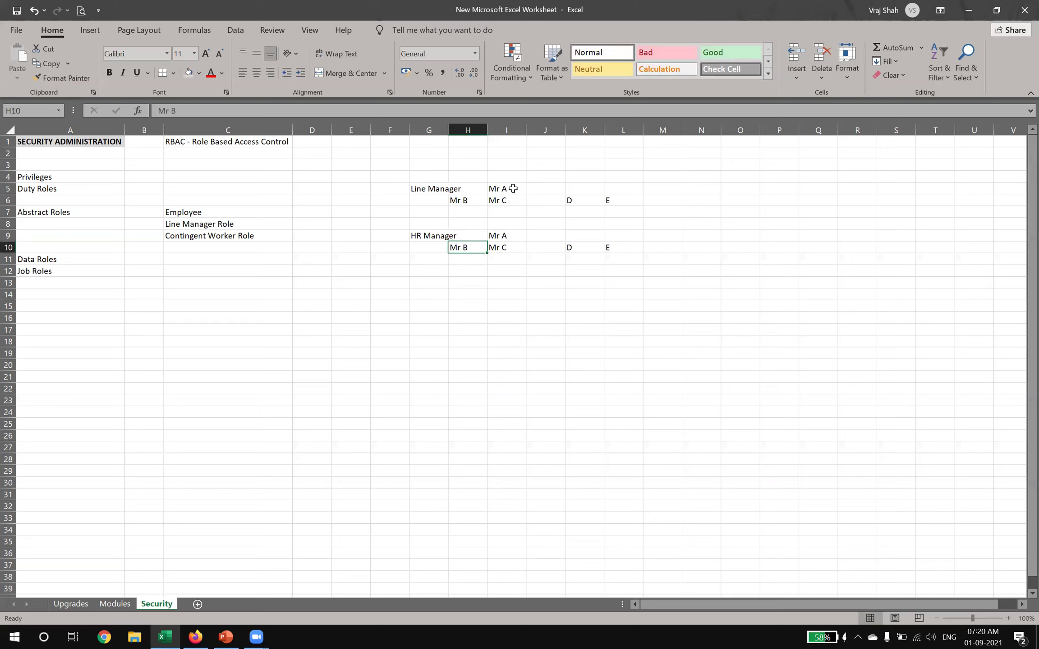
key(Right)
key(Right)
key(Right)
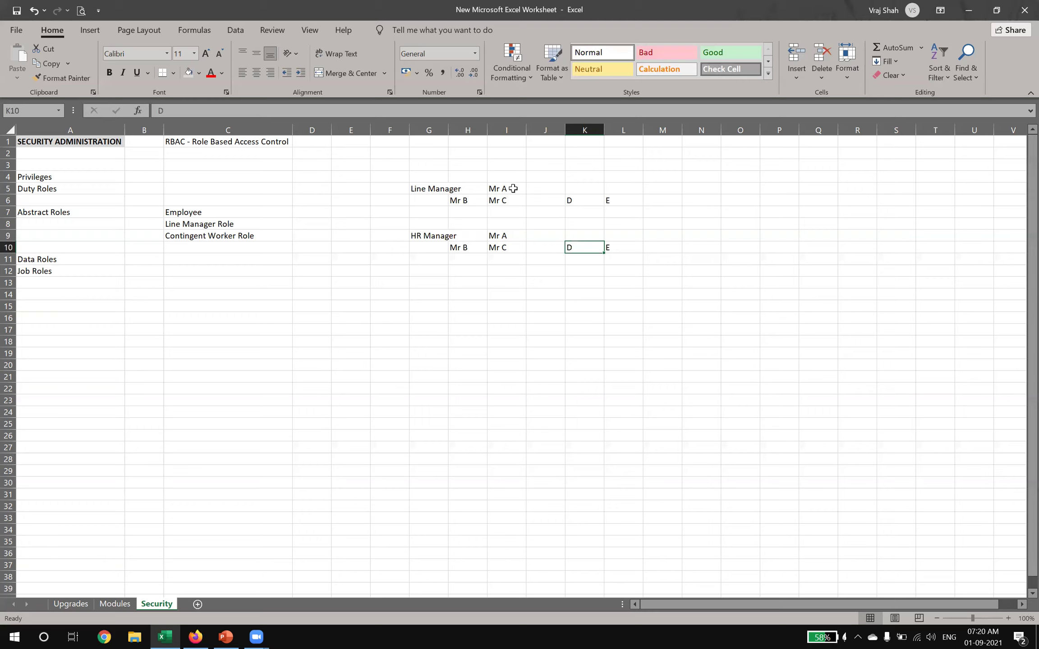
key(Left)
key(Left)
key(Left)
key(Left)
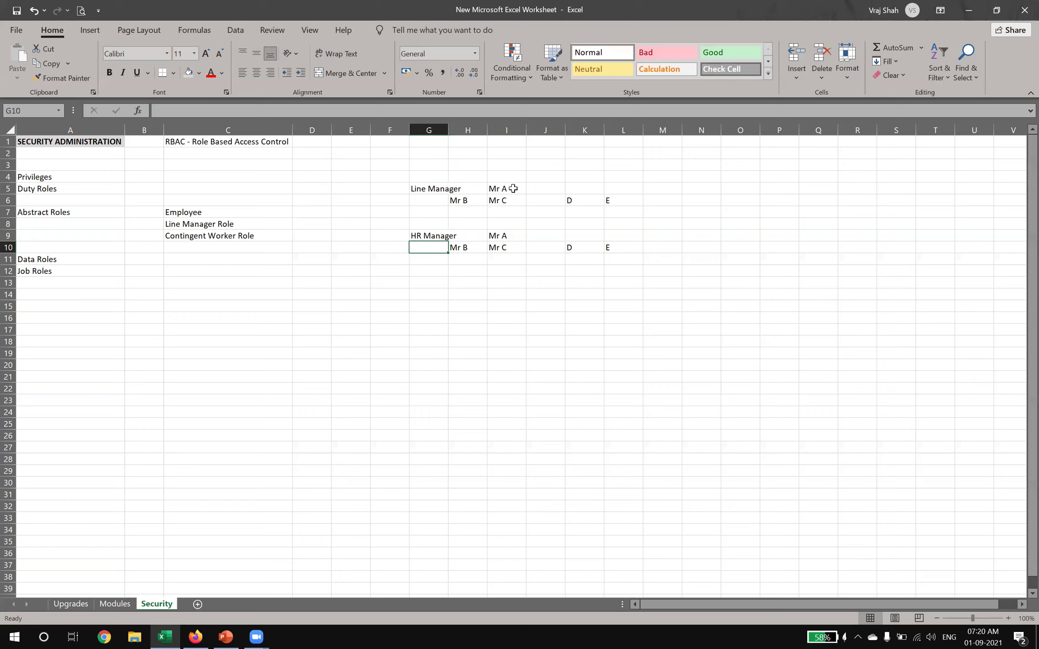
key(Up)
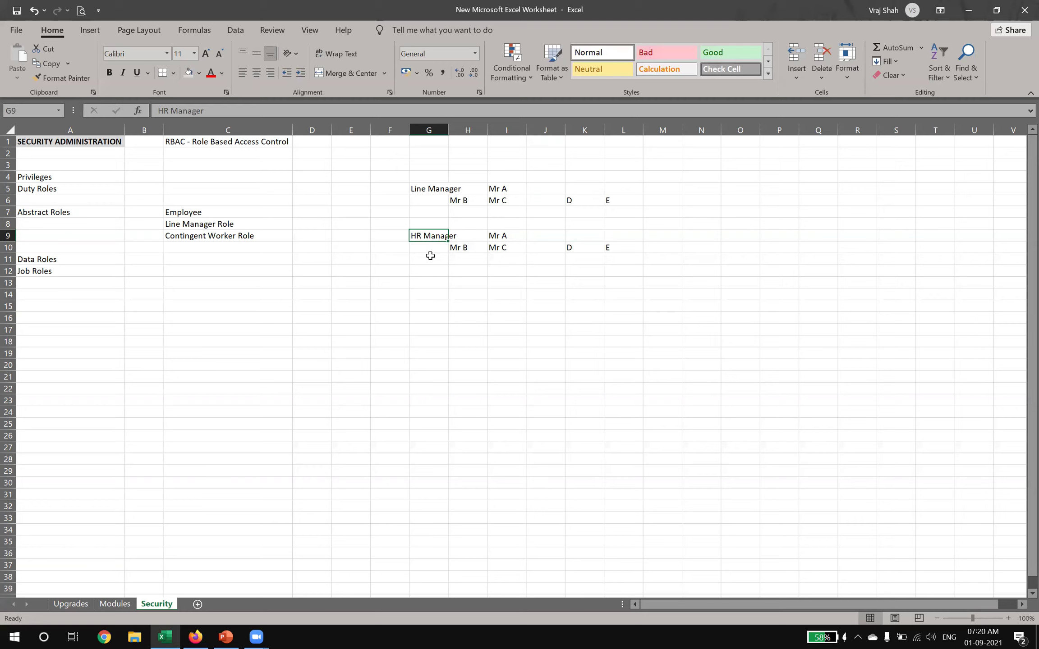
click(504, 234)
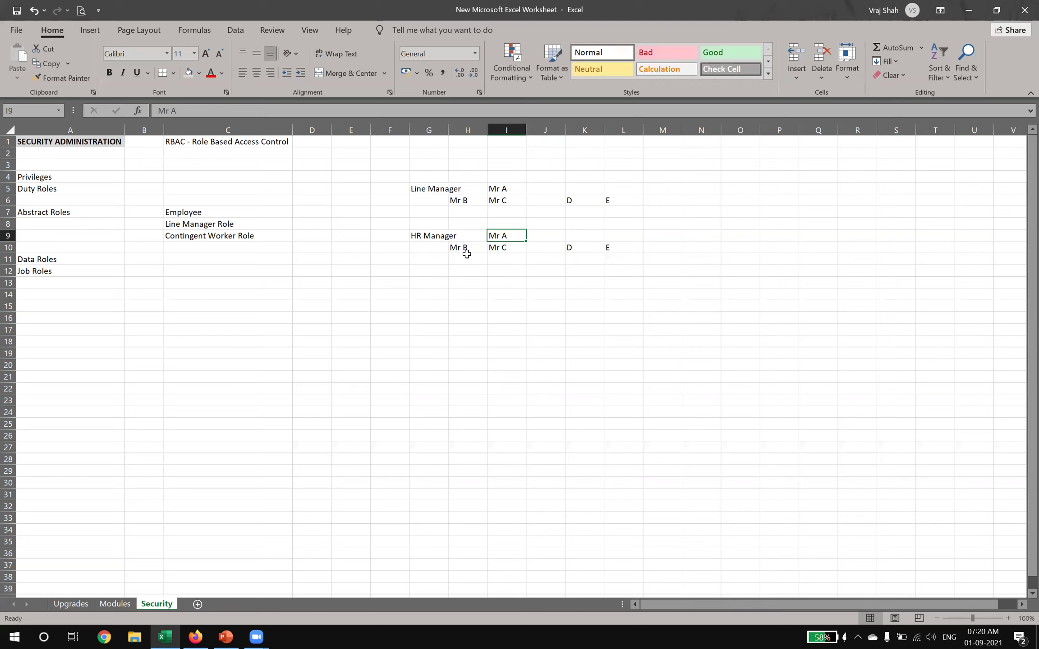
drag(585, 248, 637, 249)
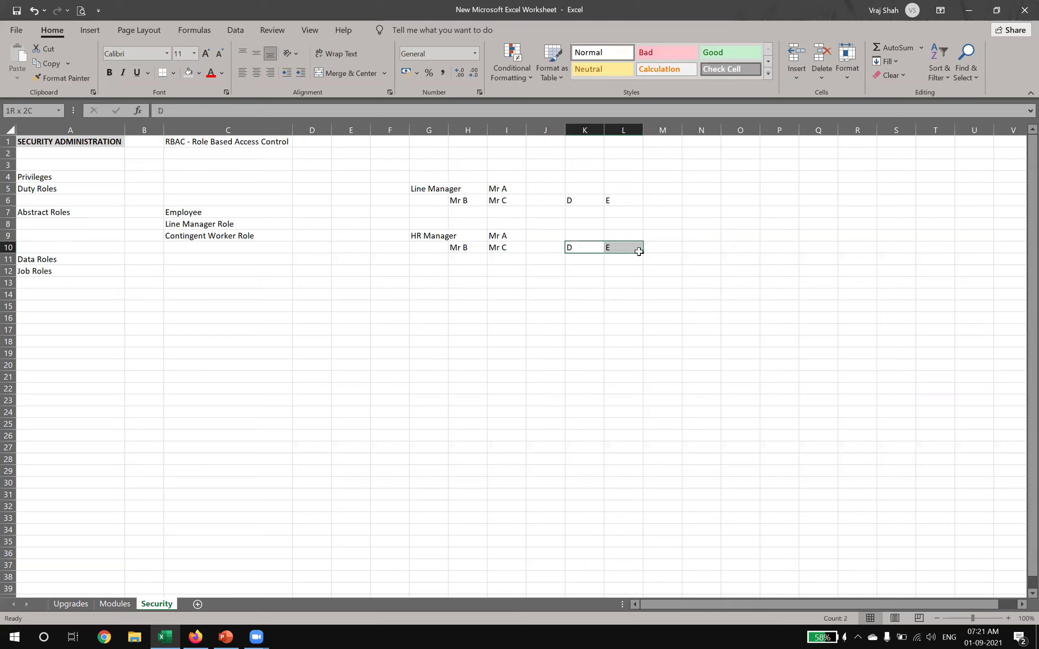
click(632, 306)
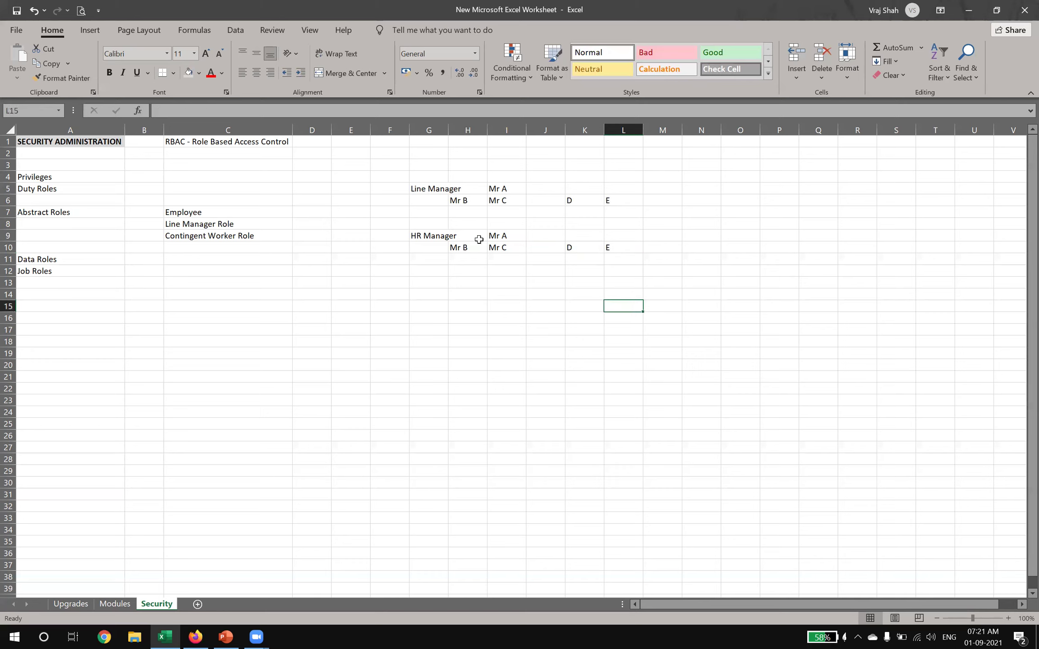
click(418, 238)
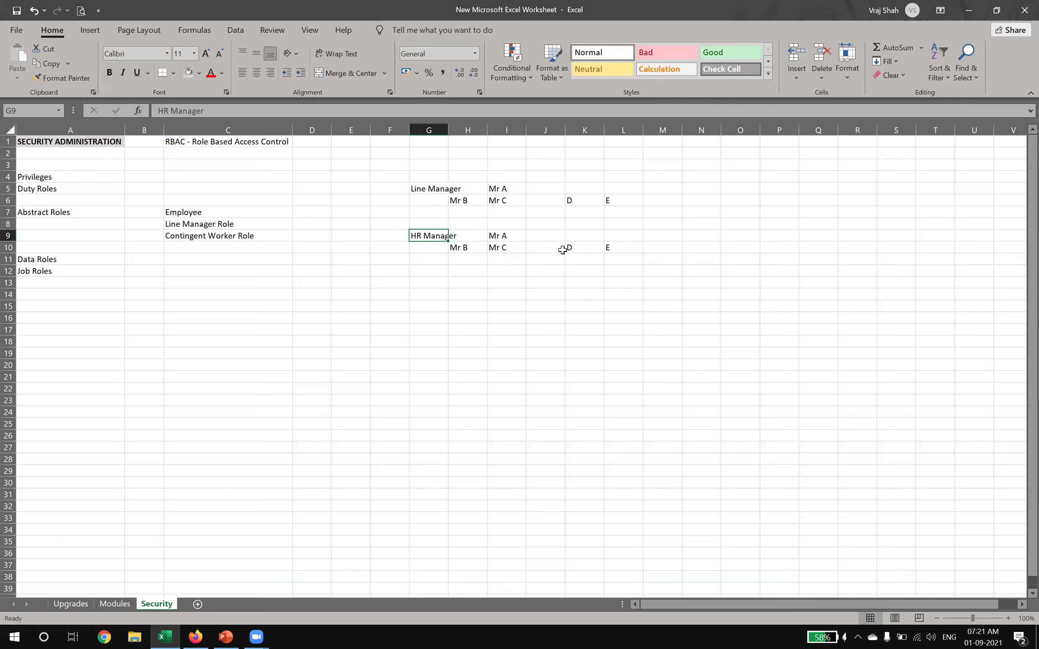
click(586, 248)
drag(608, 249, 619, 248)
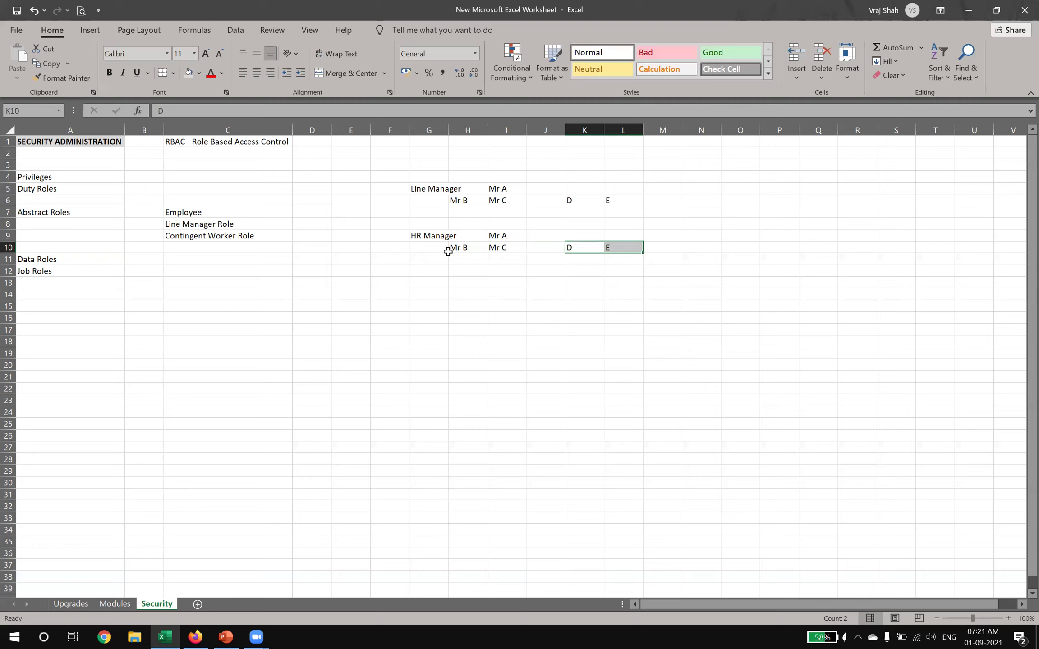
Step: Copy the HR Manager hierarchy in G9:L10 to the block starting at cell G13
drag(429, 235, 620, 248)
key(super)
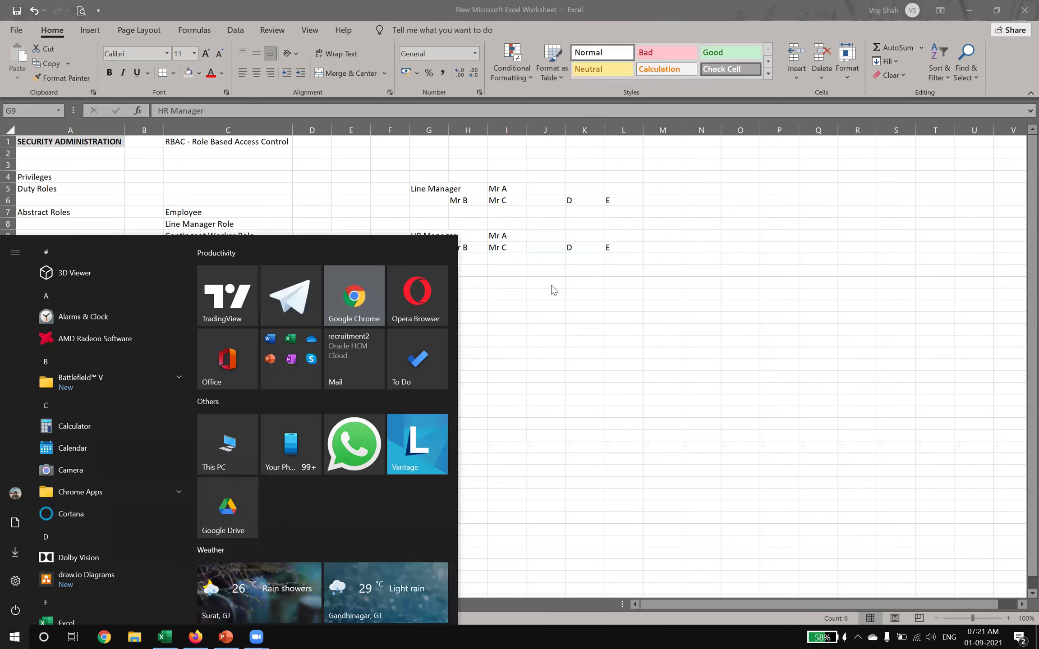
key(super)
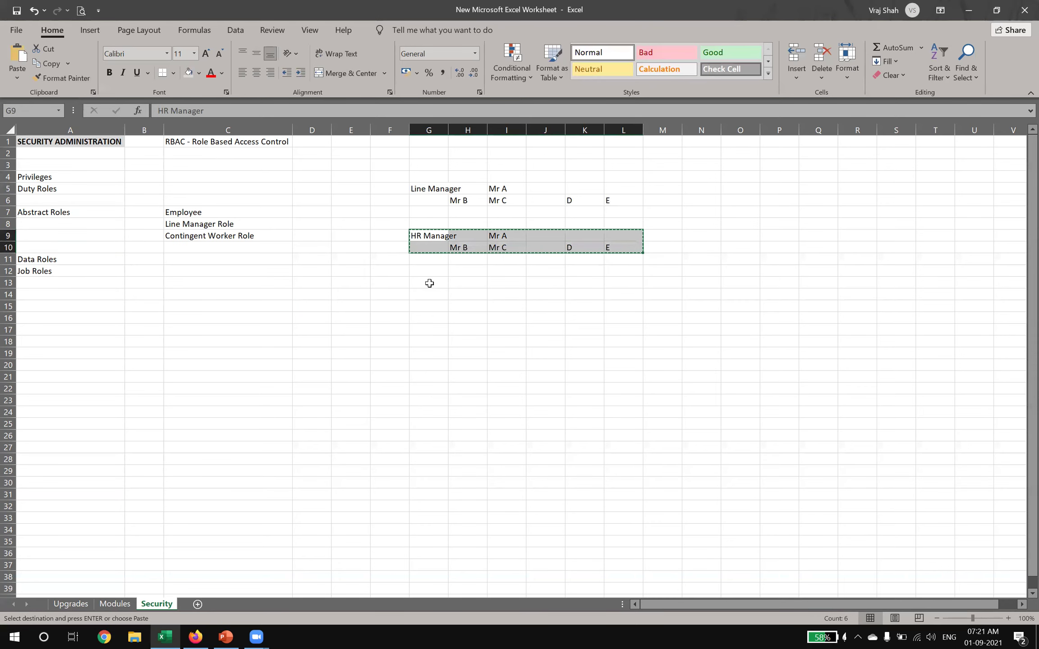
key(ctrl+c)
click(429, 283)
key(ctrl+v)
click(531, 310)
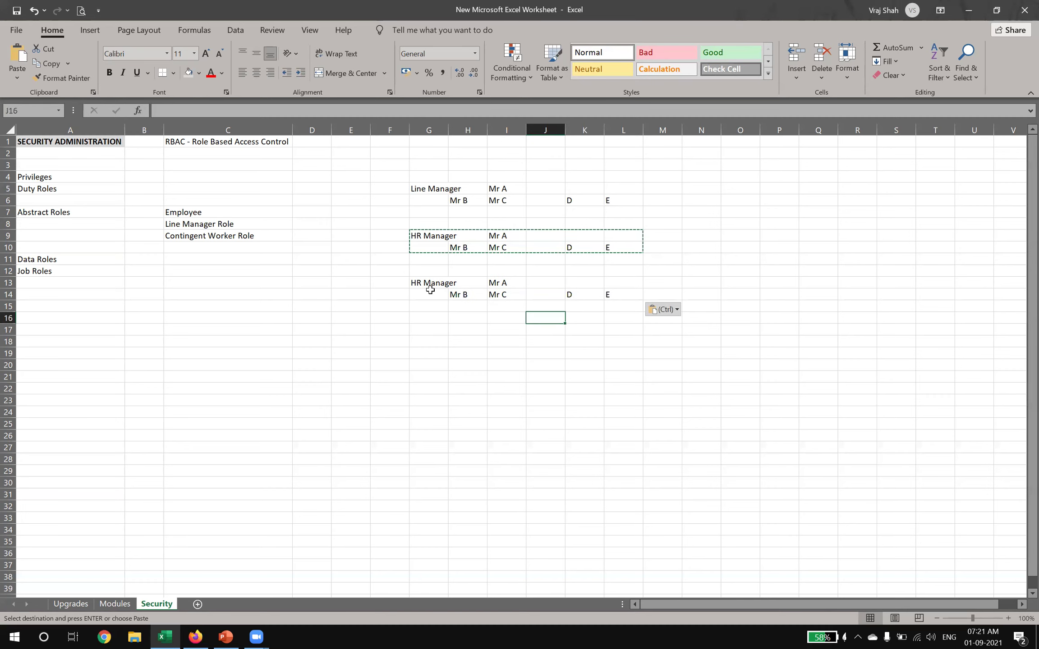
Step: Change the label of the third hierarchy in cell G13 to "Custom Role"
click(419, 283)
key(Escape)
text(Cus)
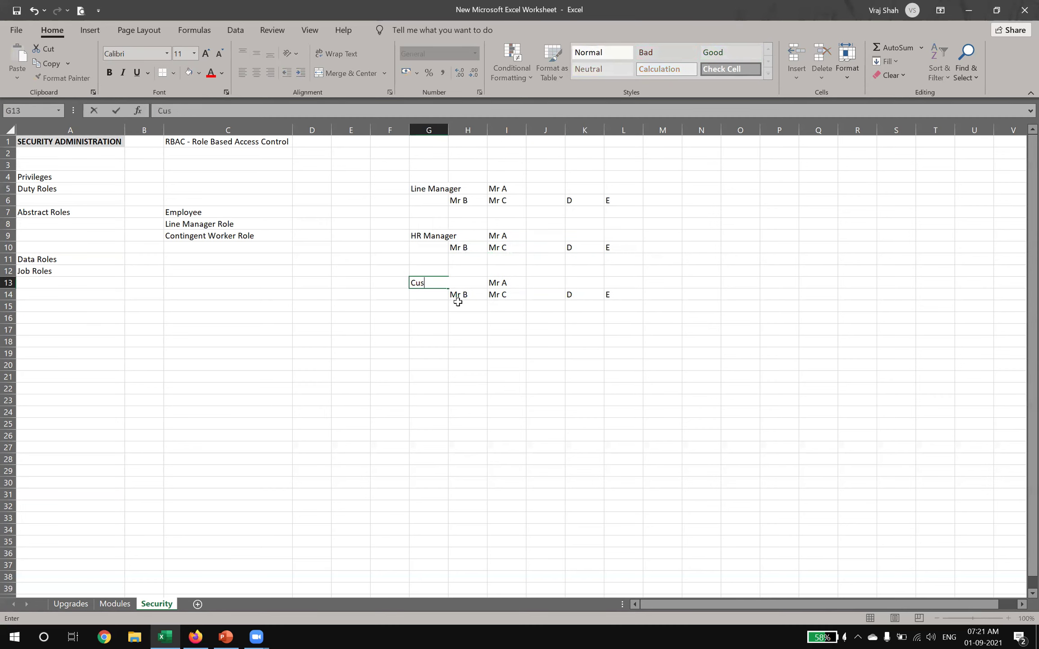
text(tom Role)
key(Return)
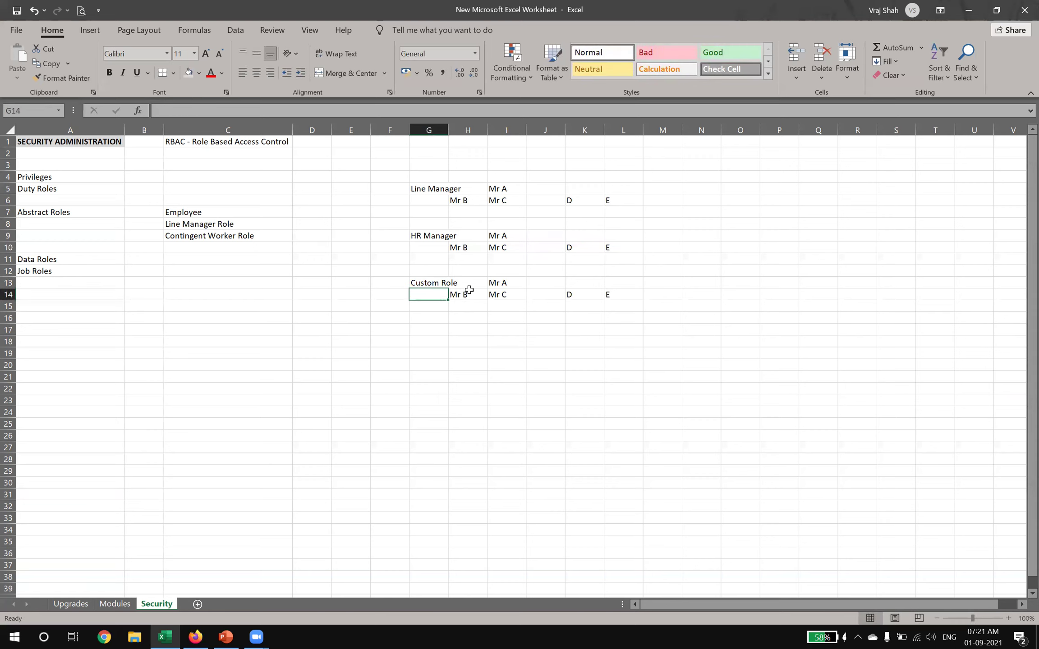
click(506, 281)
drag(457, 296, 607, 293)
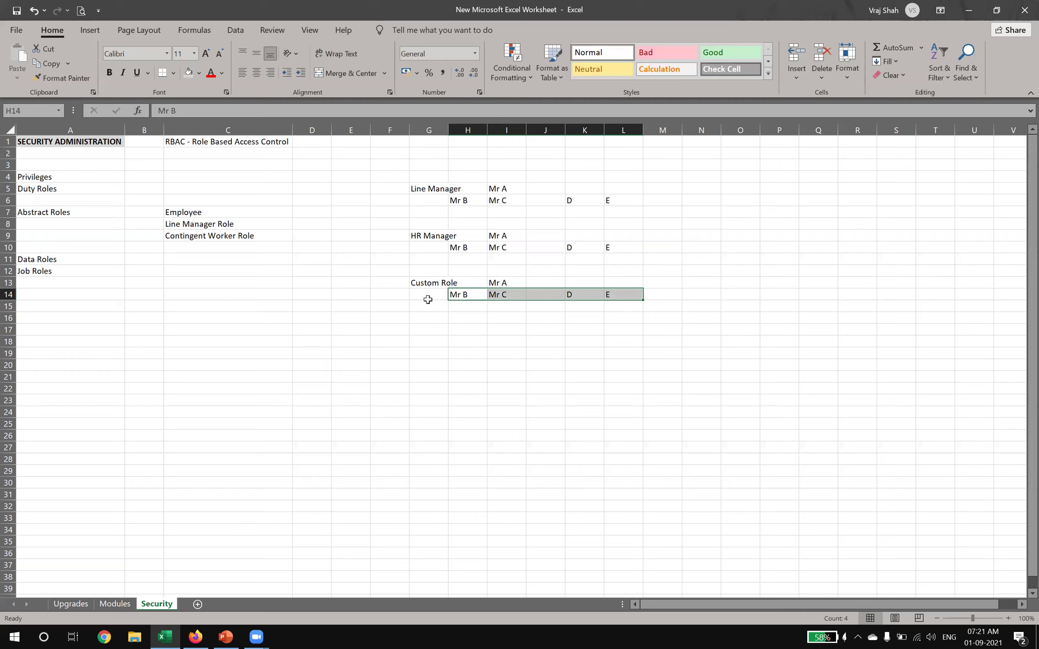
click(428, 280)
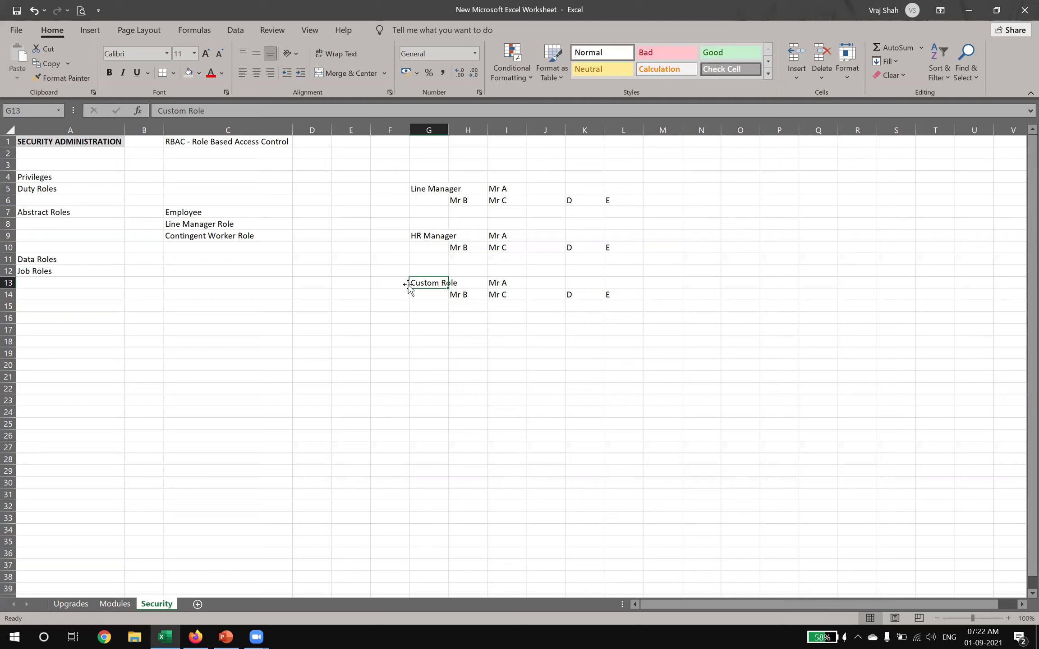
click(447, 314)
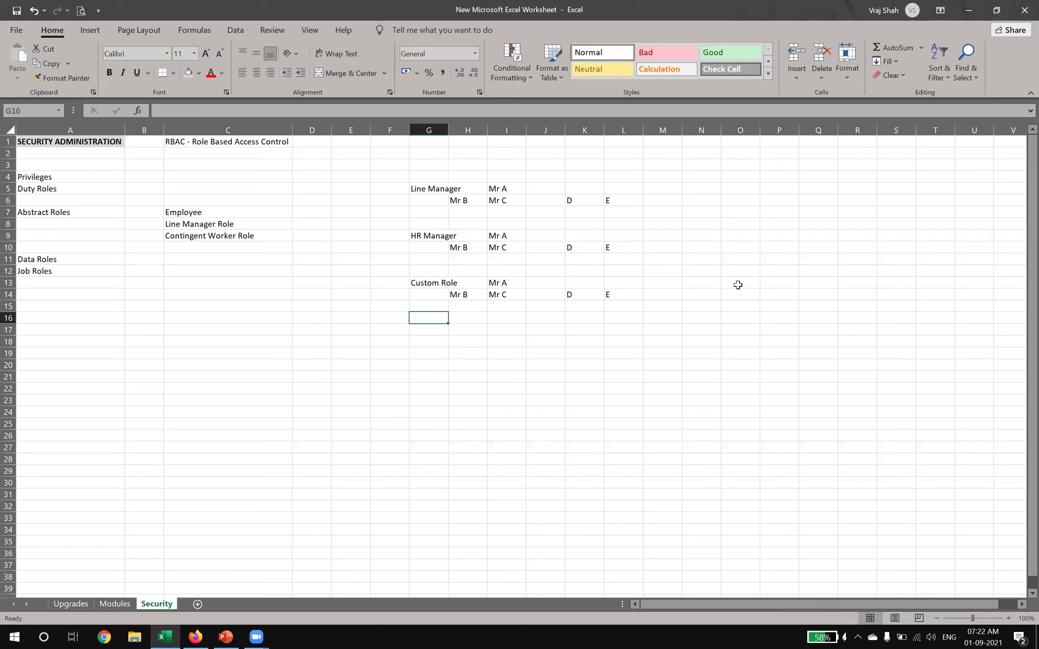
drag(424, 189, 622, 196)
key(ctrl+c)
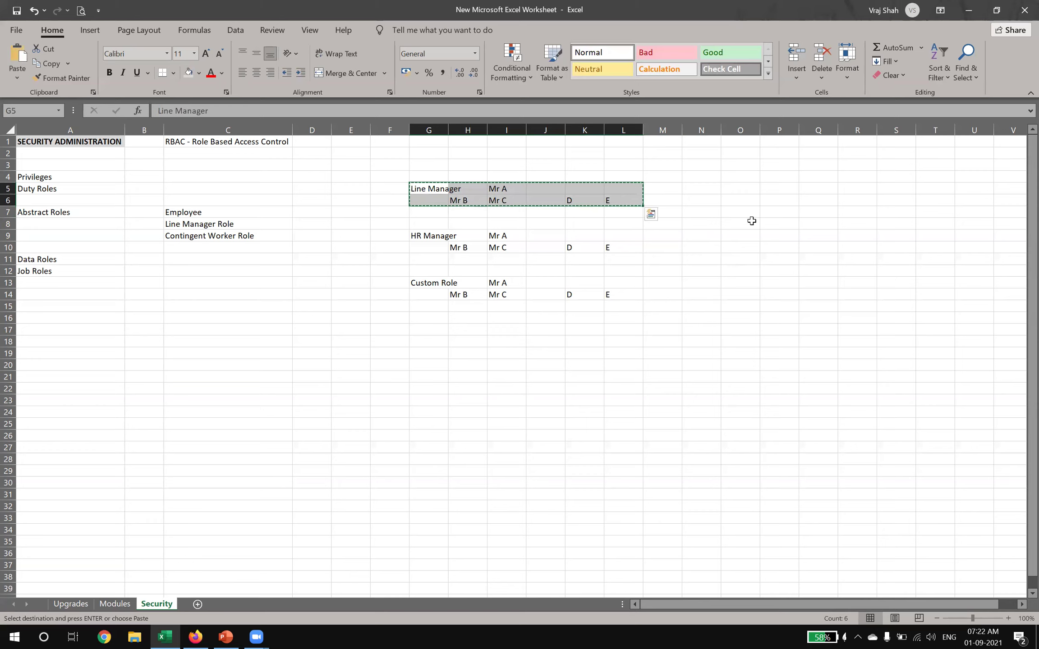
click(750, 189)
key(ctrl+b)
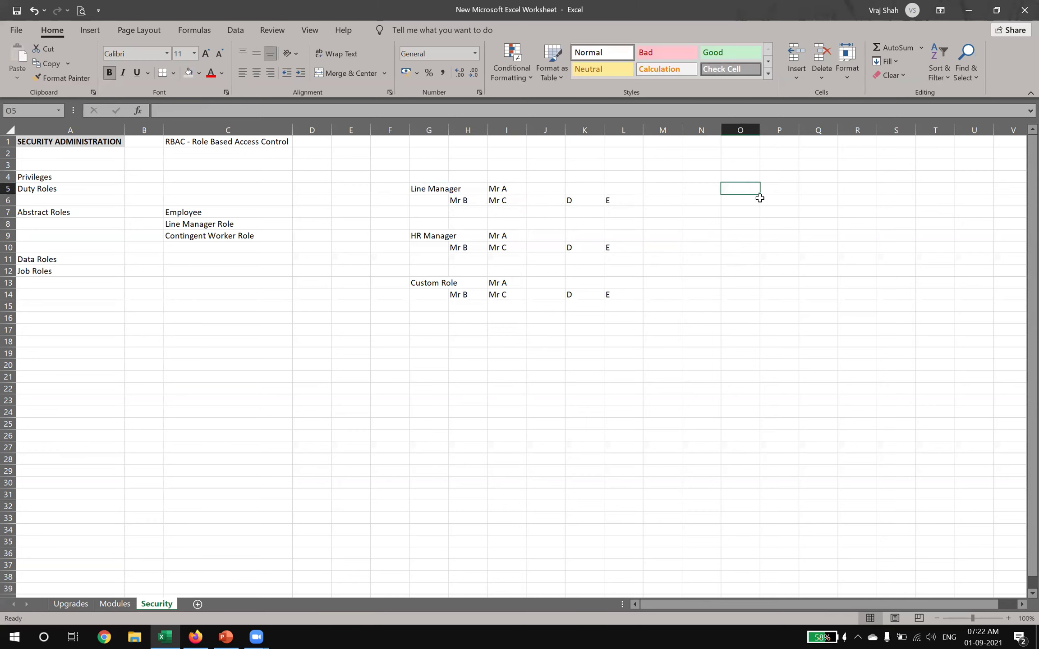
drag(433, 189, 617, 201)
key(ctrl+c)
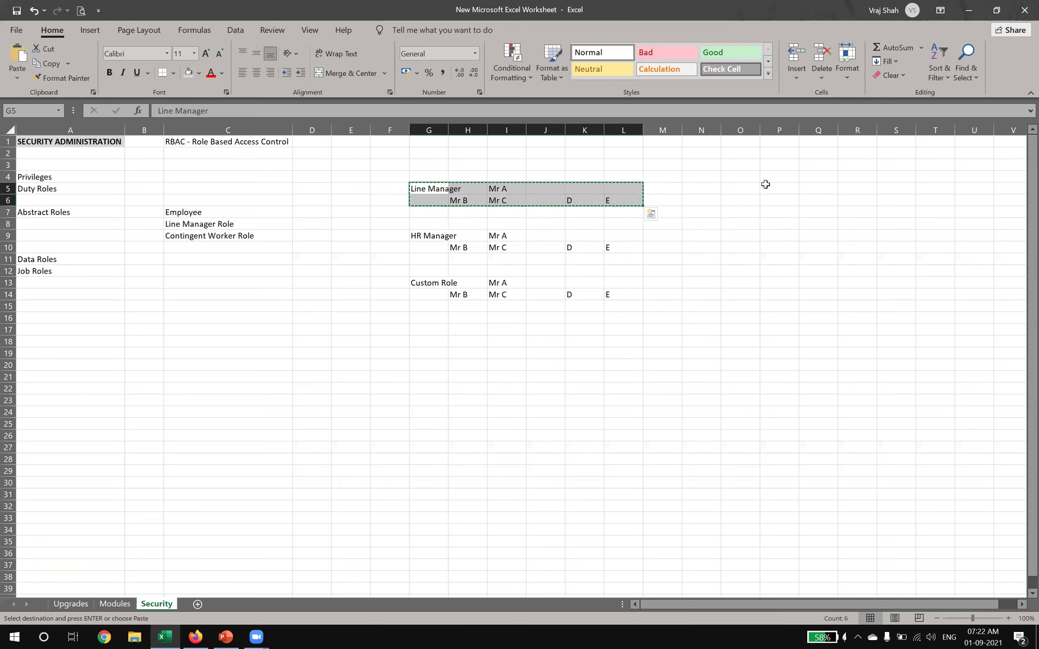
click(771, 187)
key(ctrl+b)
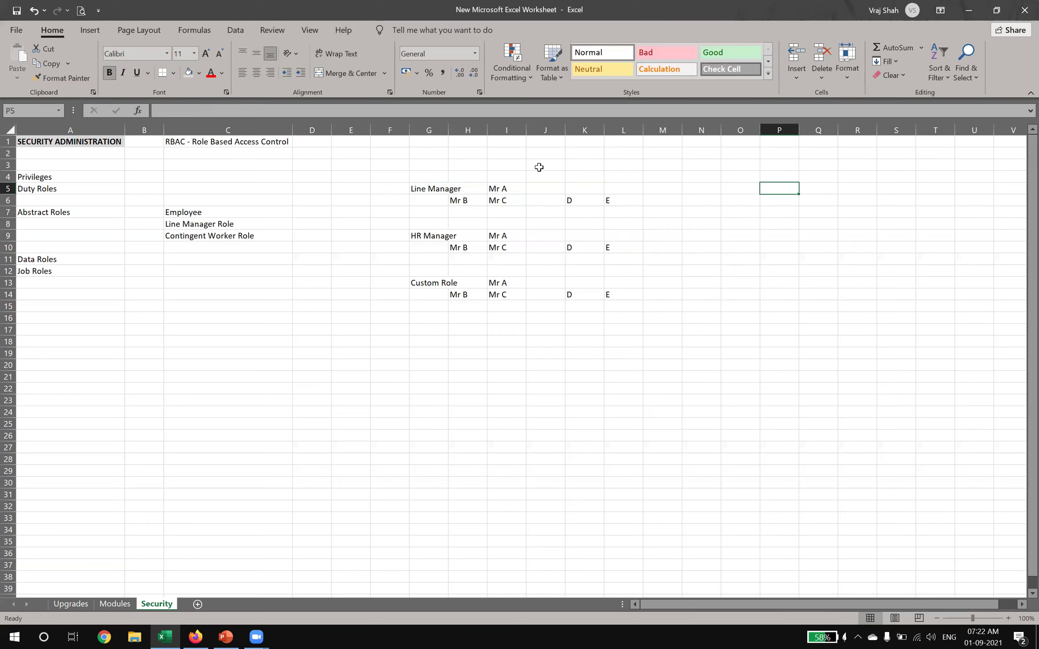
Step: Copy the Line Manager hierarchy in G5:L6 to the block starting at cell O5
drag(436, 188, 627, 199)
key(ctrl+c)
click(743, 188)
key(ctrl+v)
click(755, 269)
Step: Change the label of the copied hierarchy in cell O5 to "HR Emplopyee"
click(737, 189)
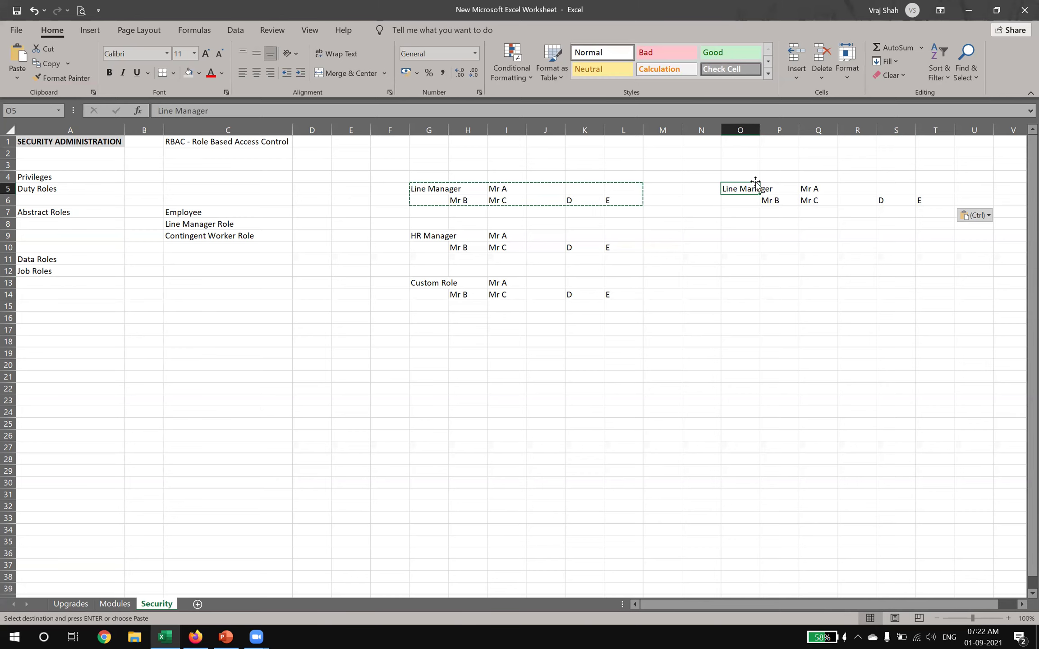
text(HR M)
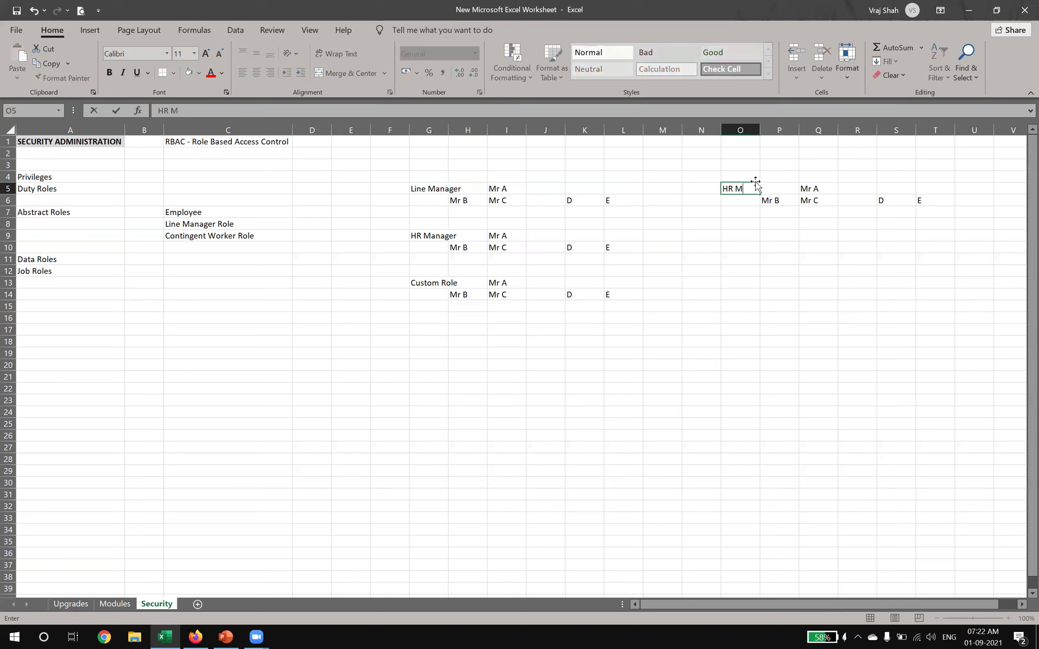
text(aEmplop)
text(ee)
key(Return)
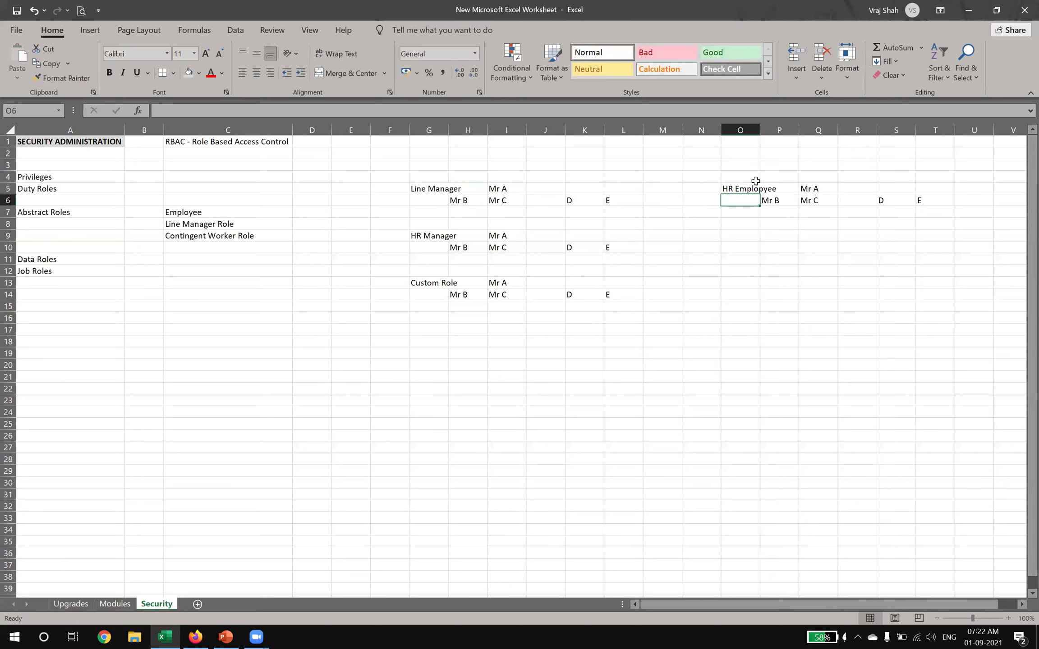
Step: Enter "India" beneath Mr B and Mr C in row 7 and merge and center it across P7:Q7
click(784, 198)
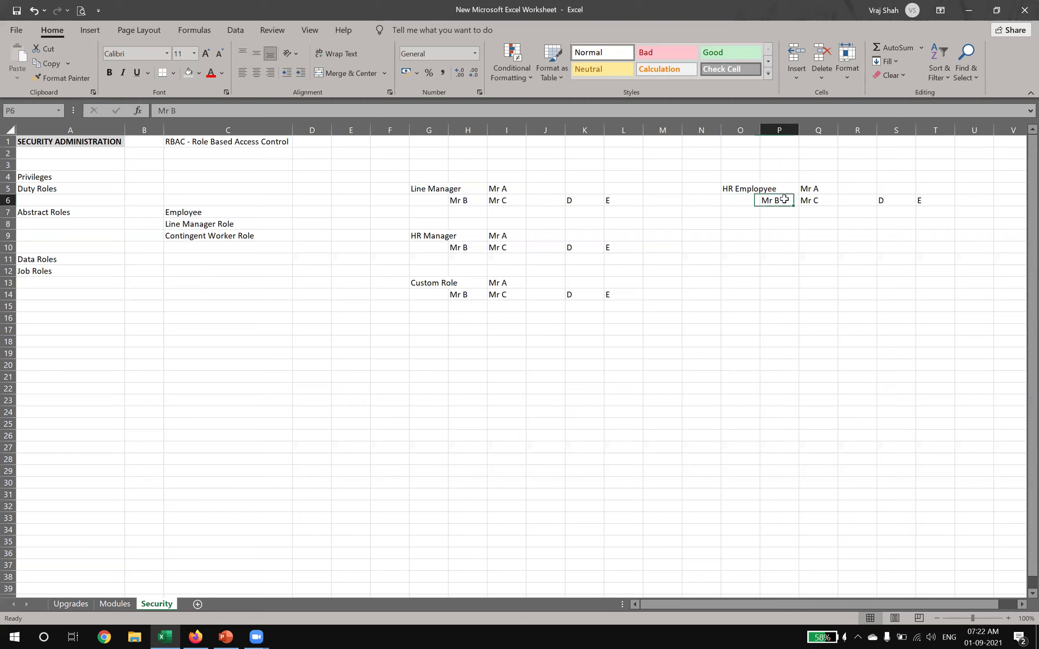
click(810, 201)
drag(783, 210, 812, 212)
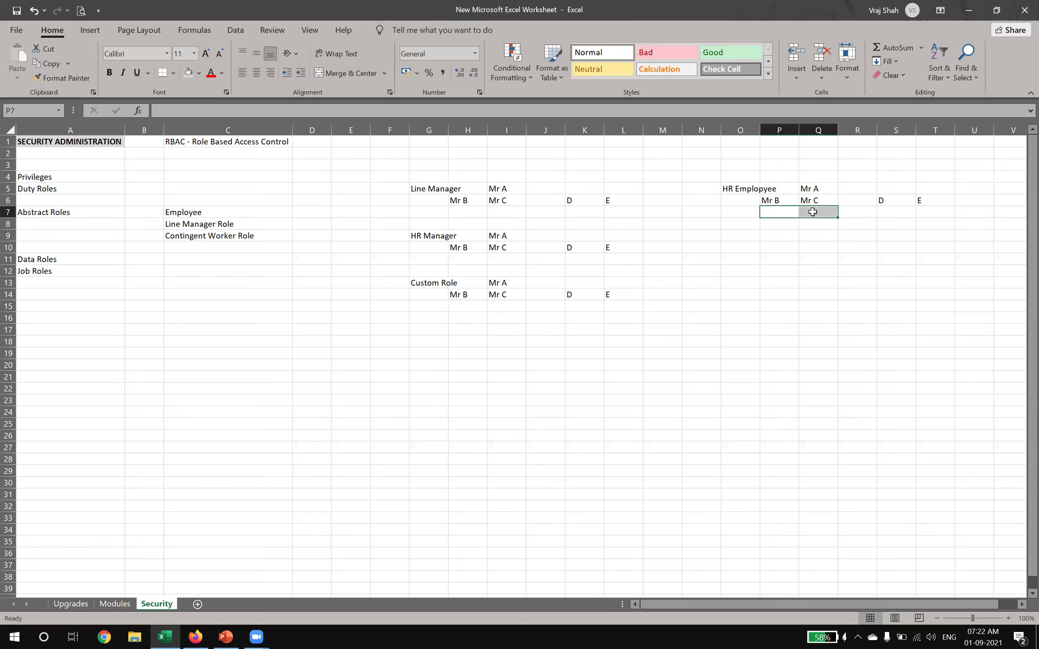
text(India)
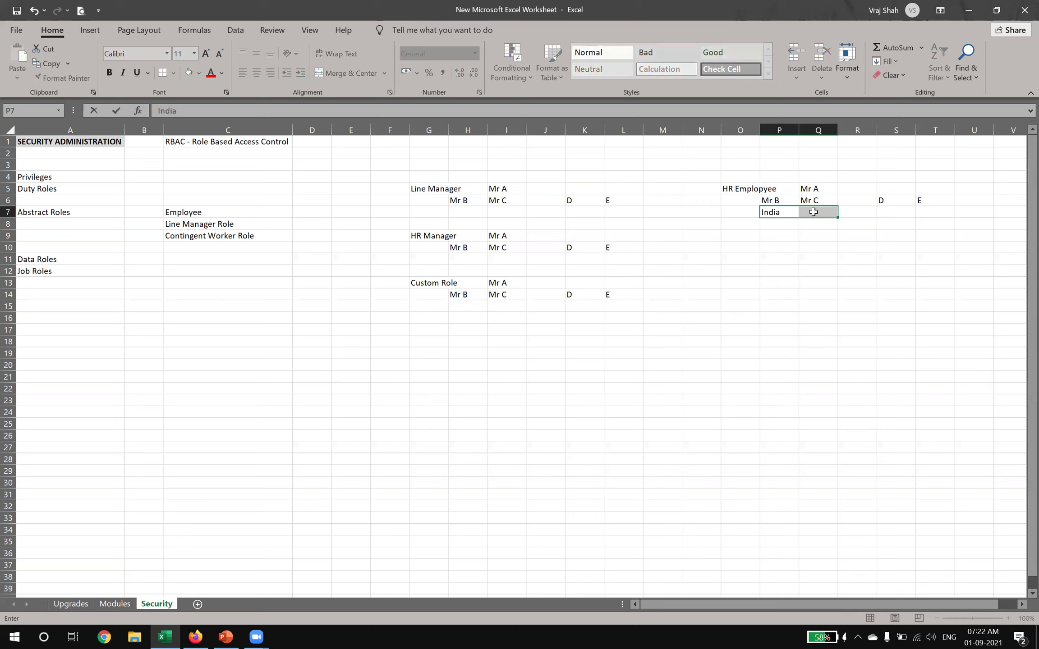
click(817, 233)
drag(786, 212, 816, 211)
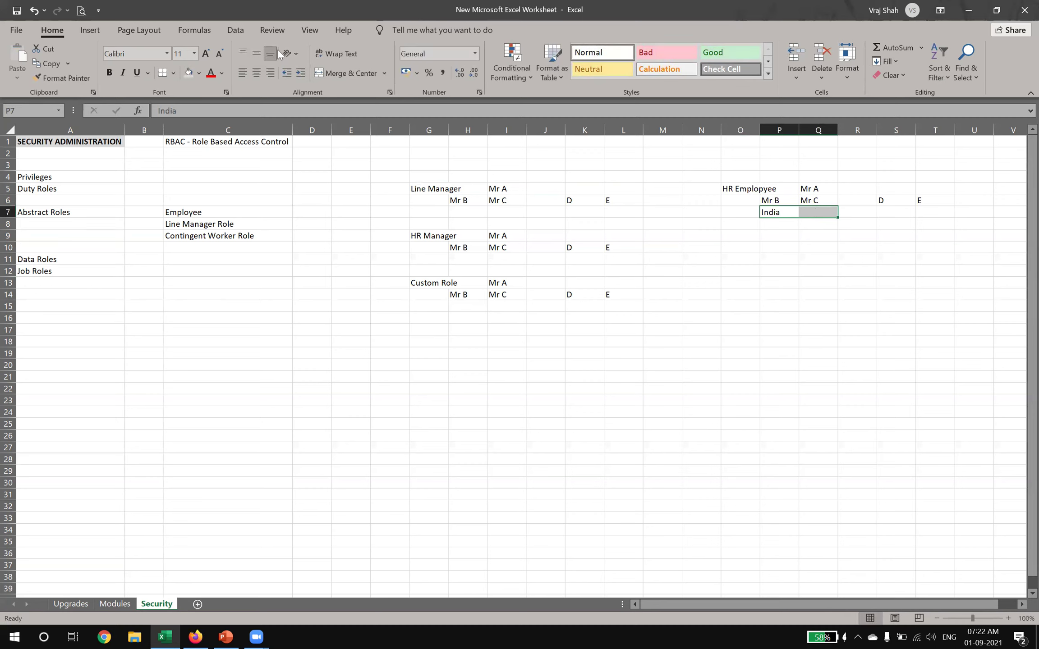
click(349, 72)
Step: Enter "USA" beneath D and E in row 7 and merge and center it across S7:T7
drag(884, 212, 915, 212)
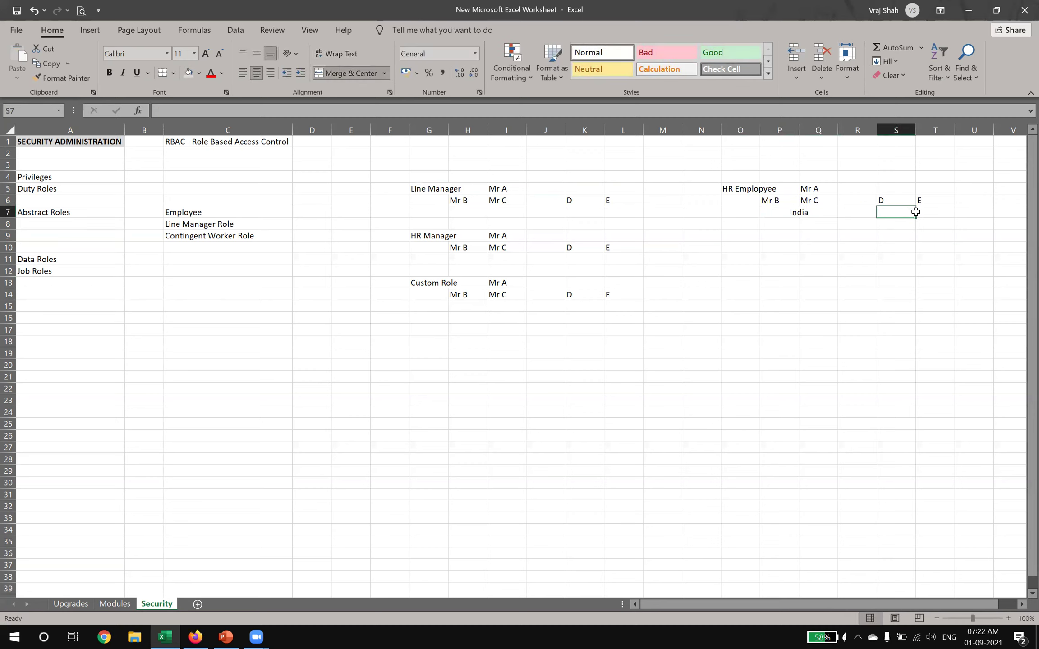
text(U)
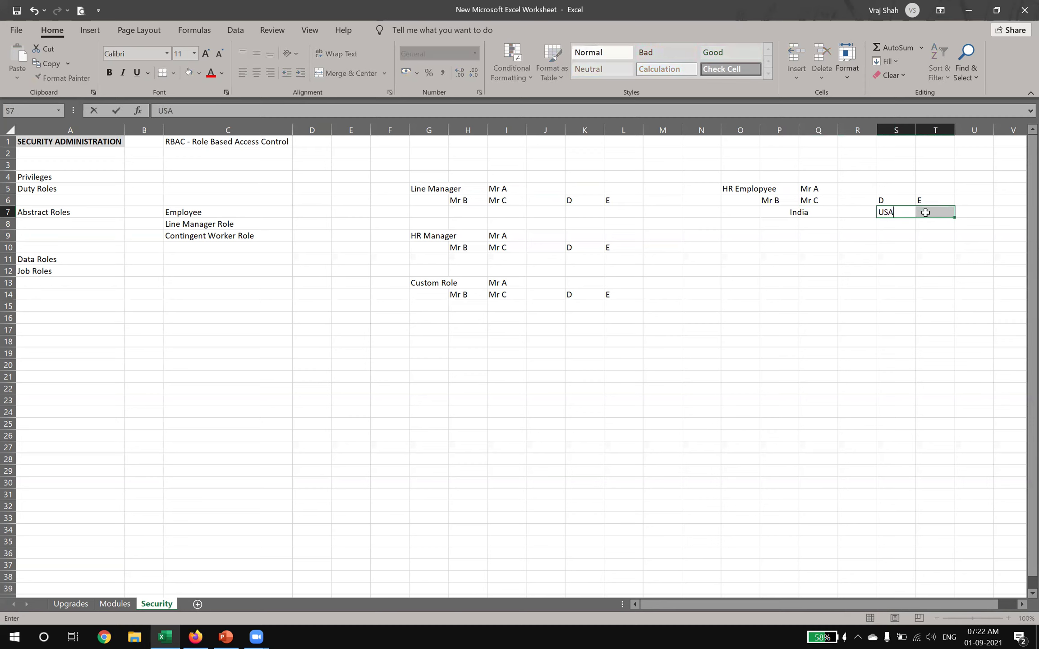
text(SA)
key(Return)
click(926, 212)
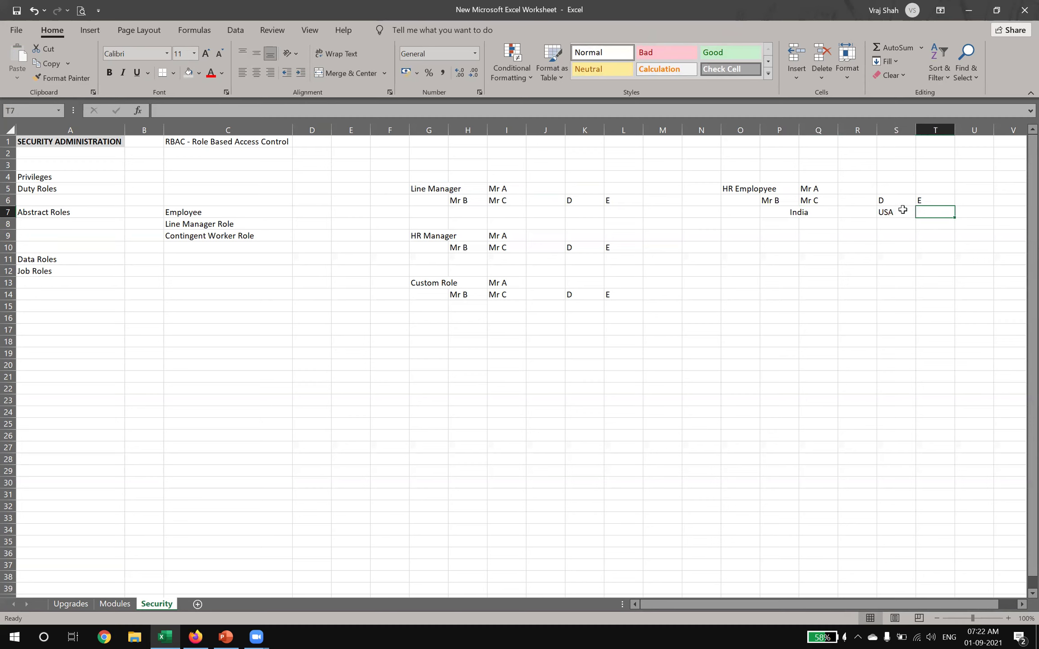
drag(901, 211, 943, 215)
click(343, 77)
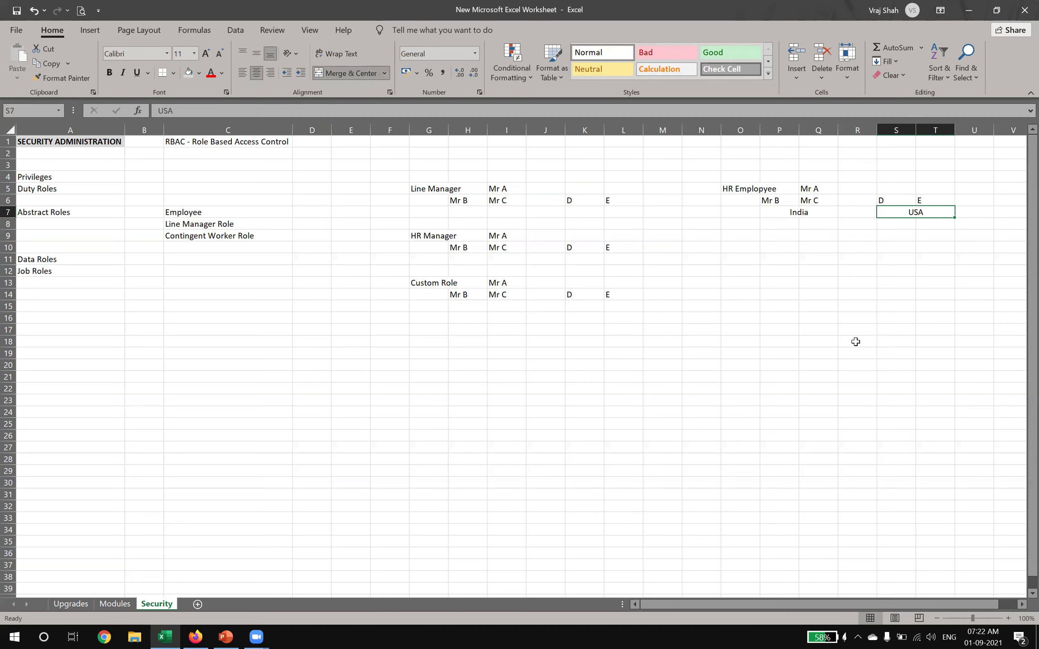
Step: Examine the copied hierarchy's India group of Mr B and Mr C, its USA group of D and E, and Mr A
click(882, 331)
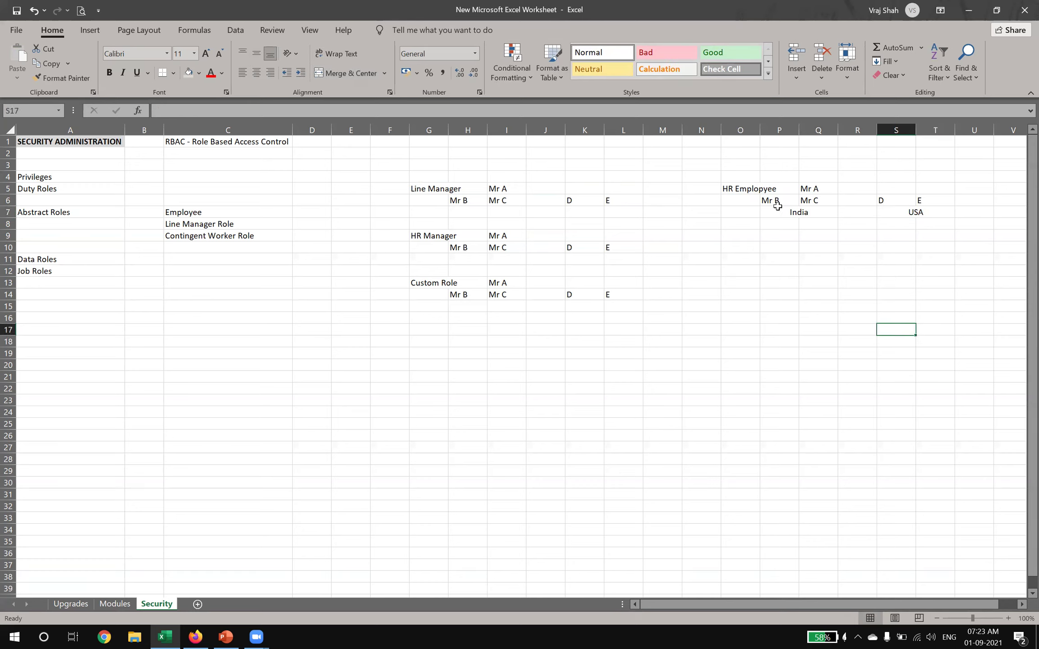
click(793, 200)
drag(793, 200, 796, 215)
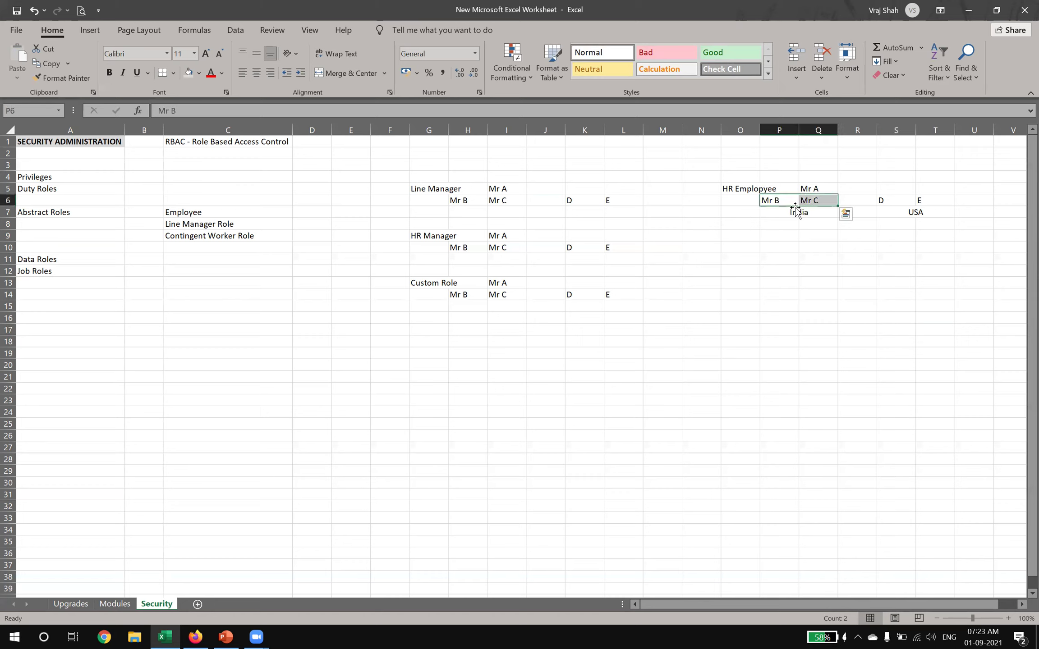
click(795, 210)
click(905, 200)
drag(905, 200, 924, 205)
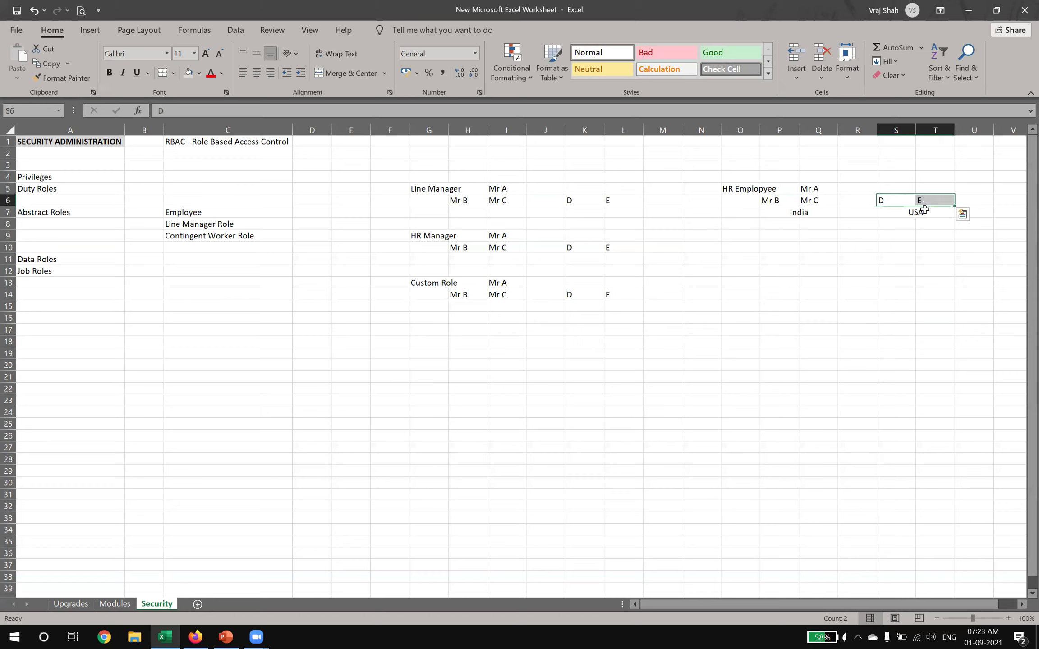
click(923, 212)
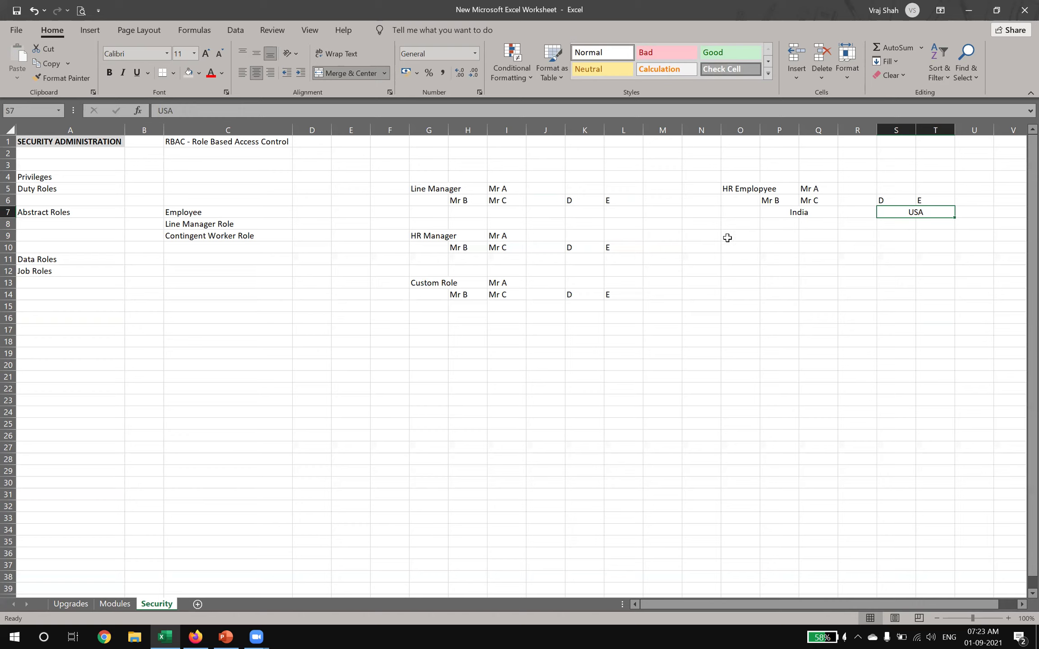
click(815, 188)
Step: Add "Mr Y" in cell R4, above the India and USA groups
click(856, 177)
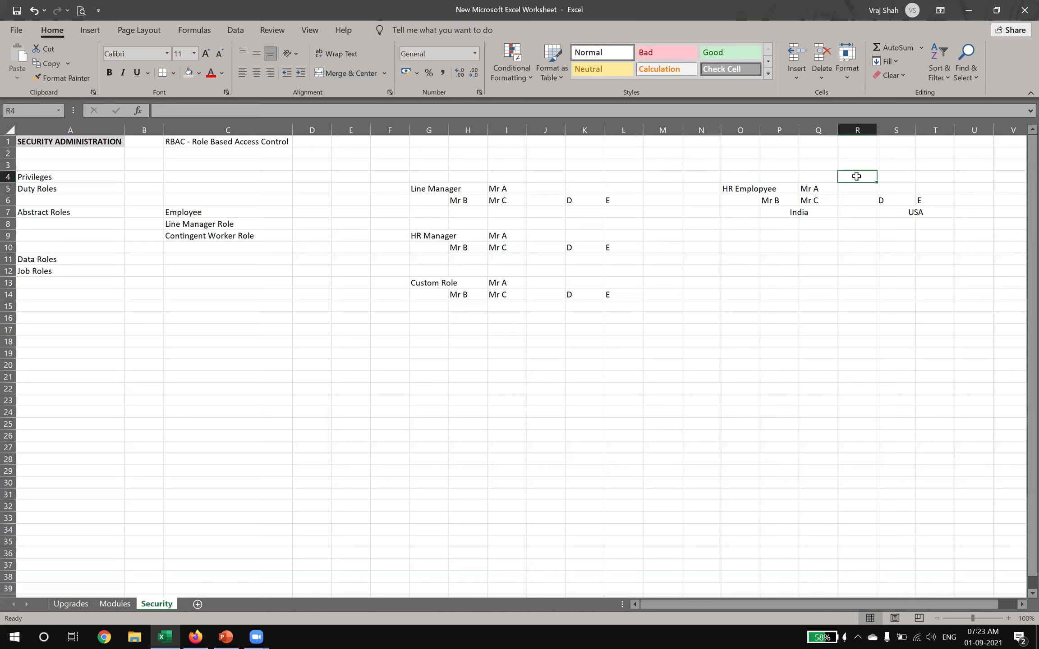
text(Mr Y)
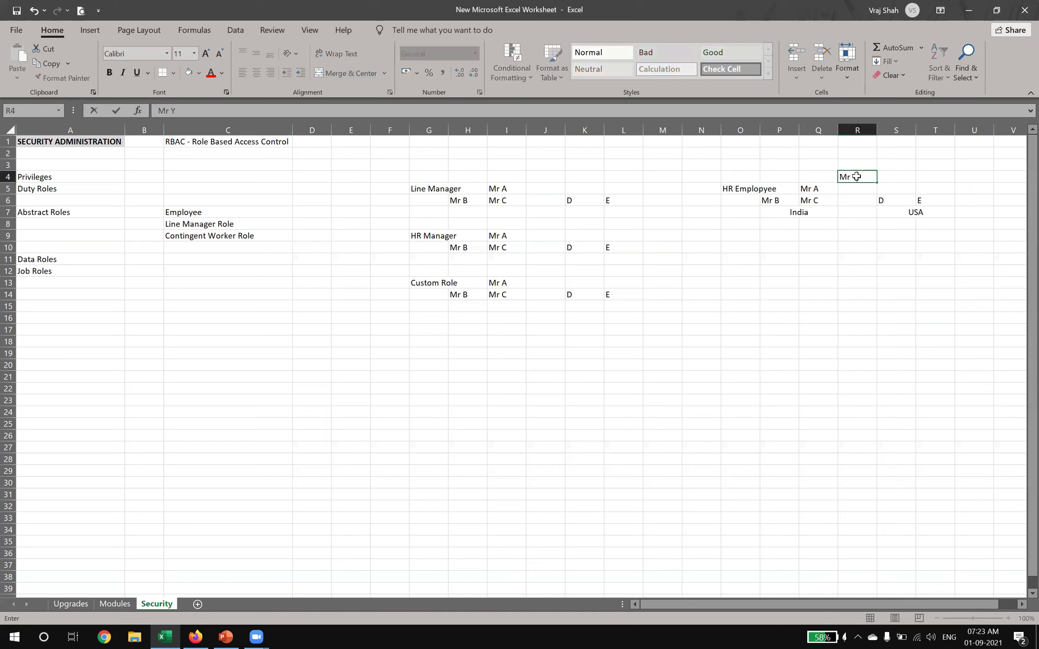
key(Return)
Step: Examine Mr Y in relation to the India and USA groups, including the Mr B and Mr C entries
click(857, 176)
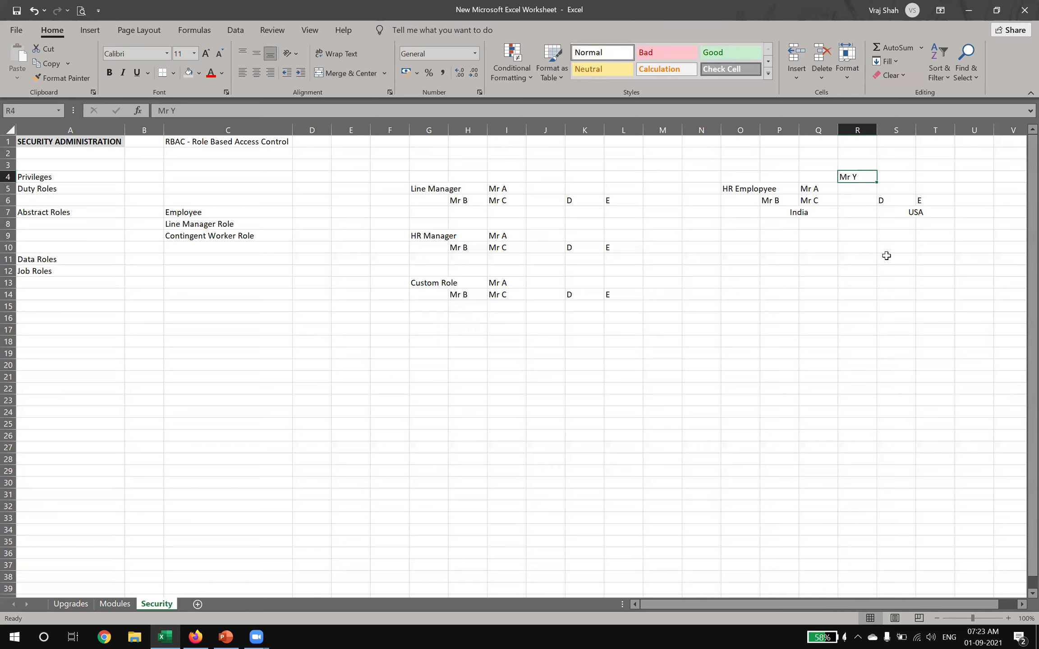
click(791, 212)
click(891, 212)
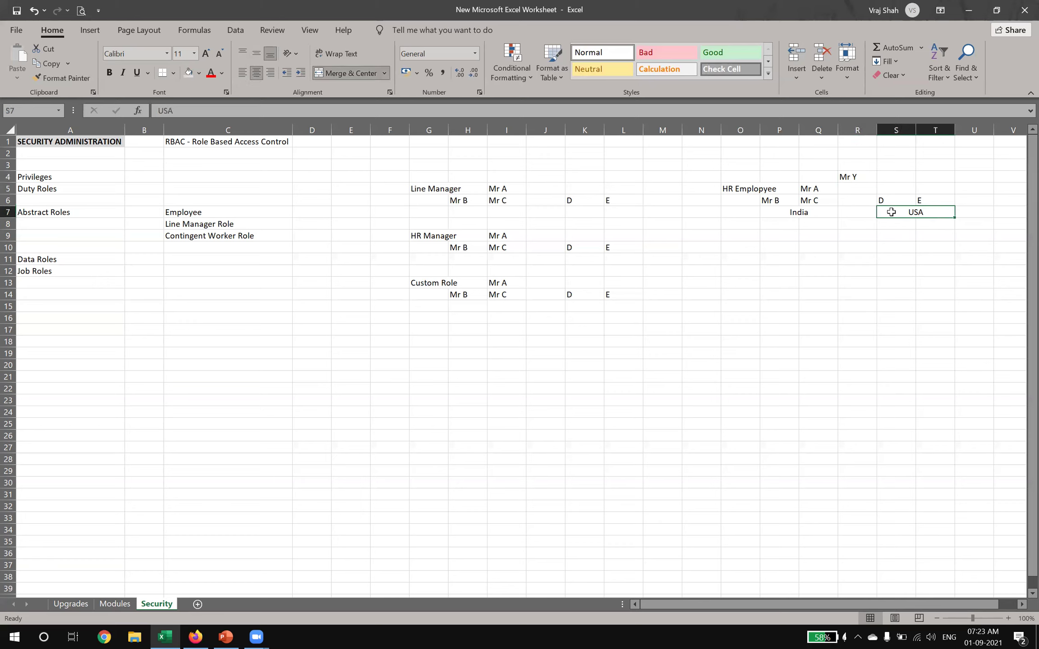
click(848, 176)
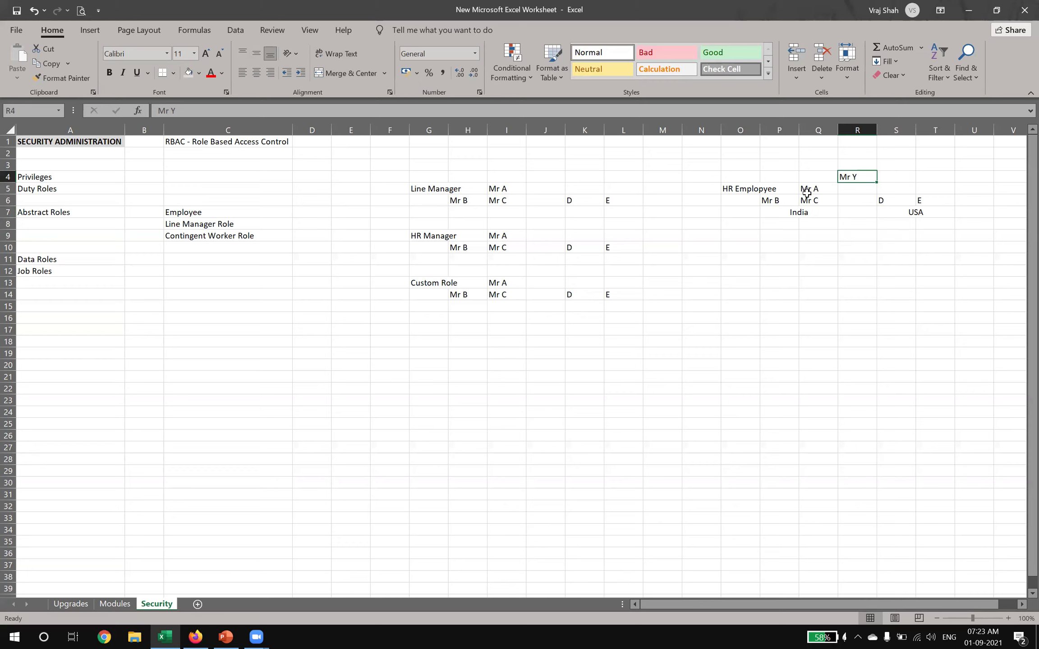
drag(766, 200, 811, 206)
click(800, 215)
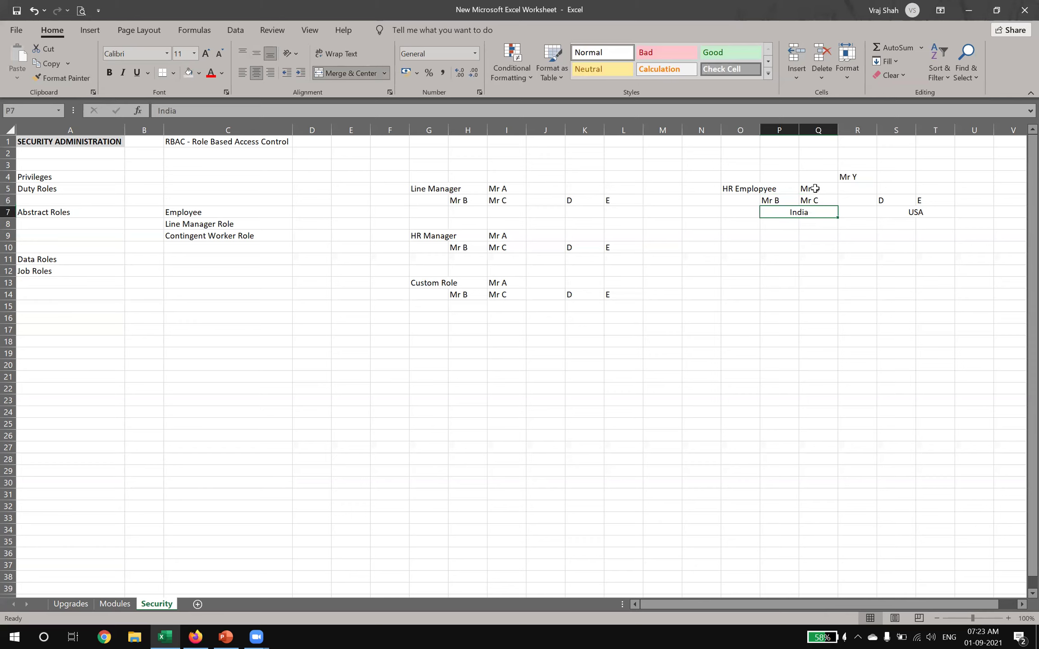
drag(772, 201, 811, 202)
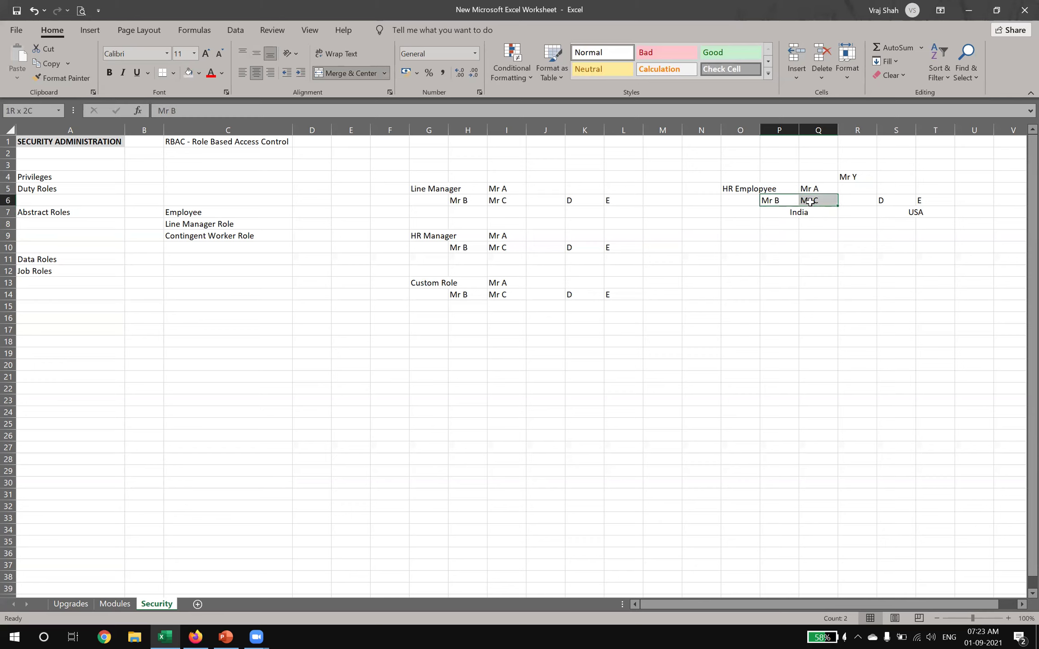
click(797, 212)
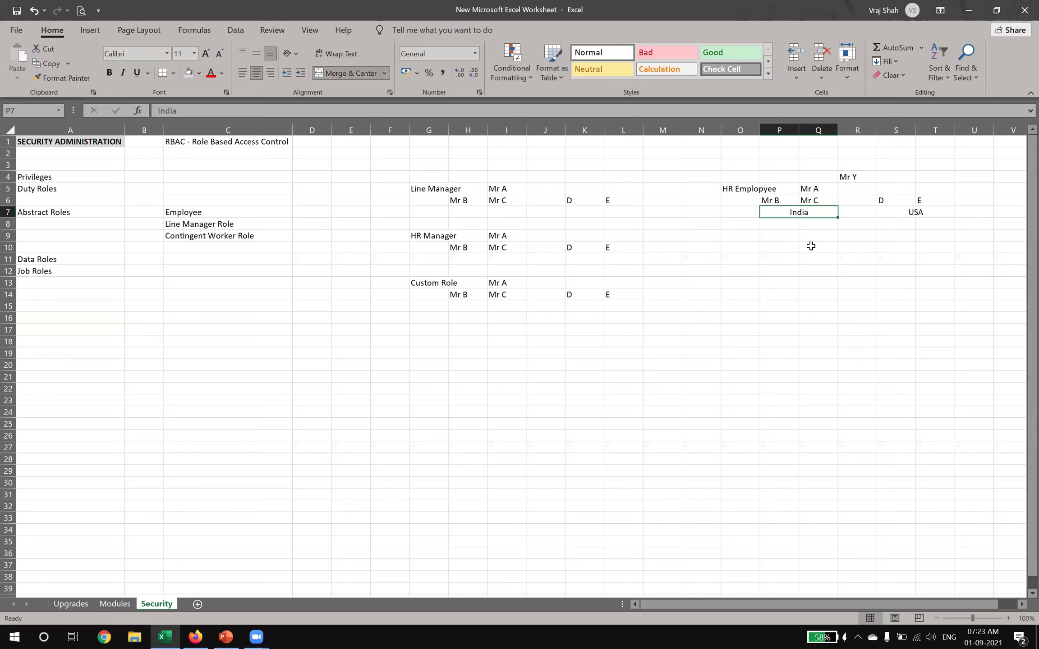
Step: Add "Mr. X" in cell S5, above the D and E entries of the USA group
click(889, 189)
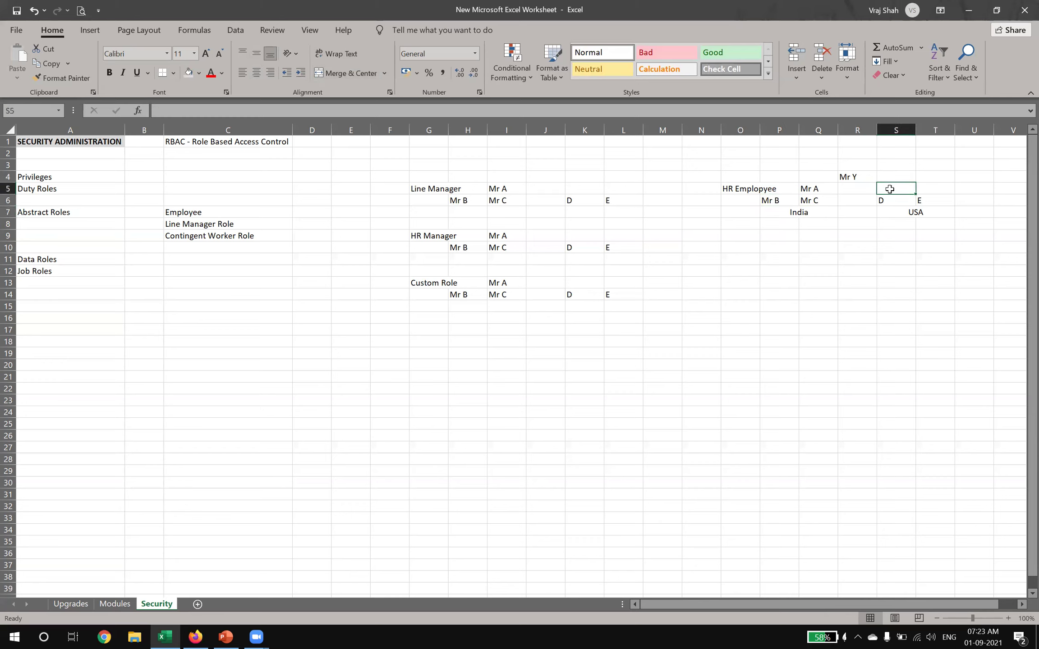
text(Mr.)
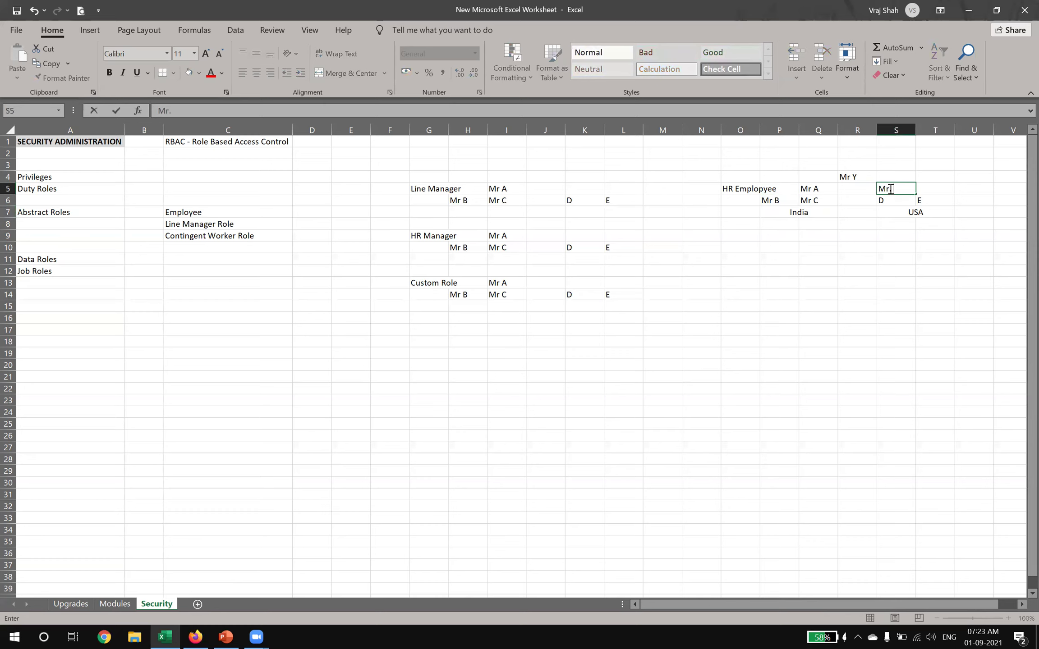
key(Return)
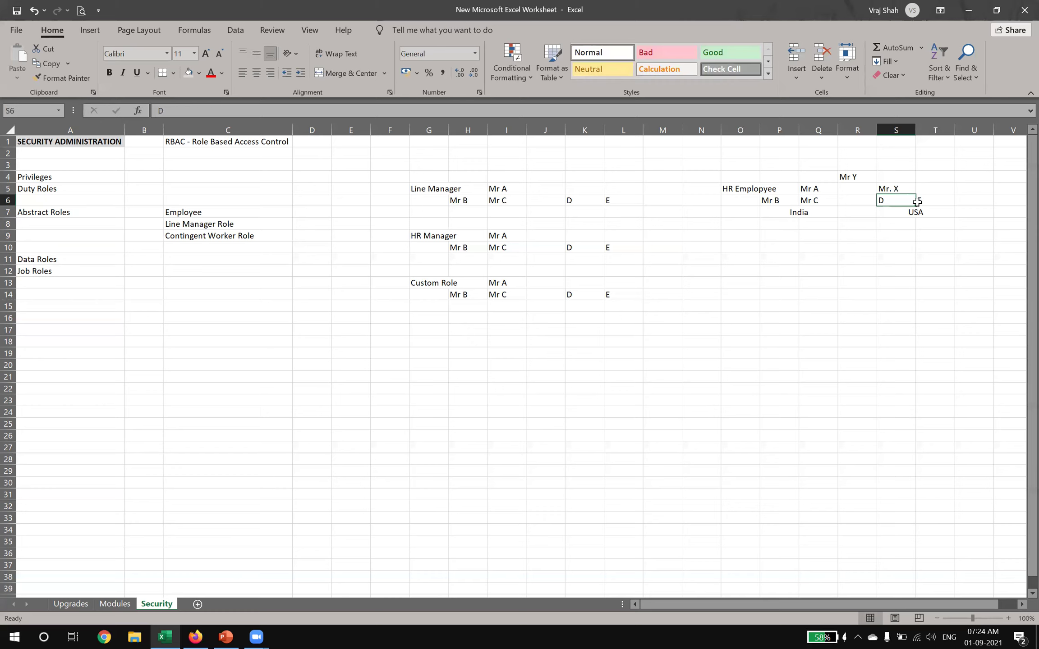
Step: Compare the USA group and Mr. X with the India group and Mr A
drag(917, 202, 921, 199)
click(908, 217)
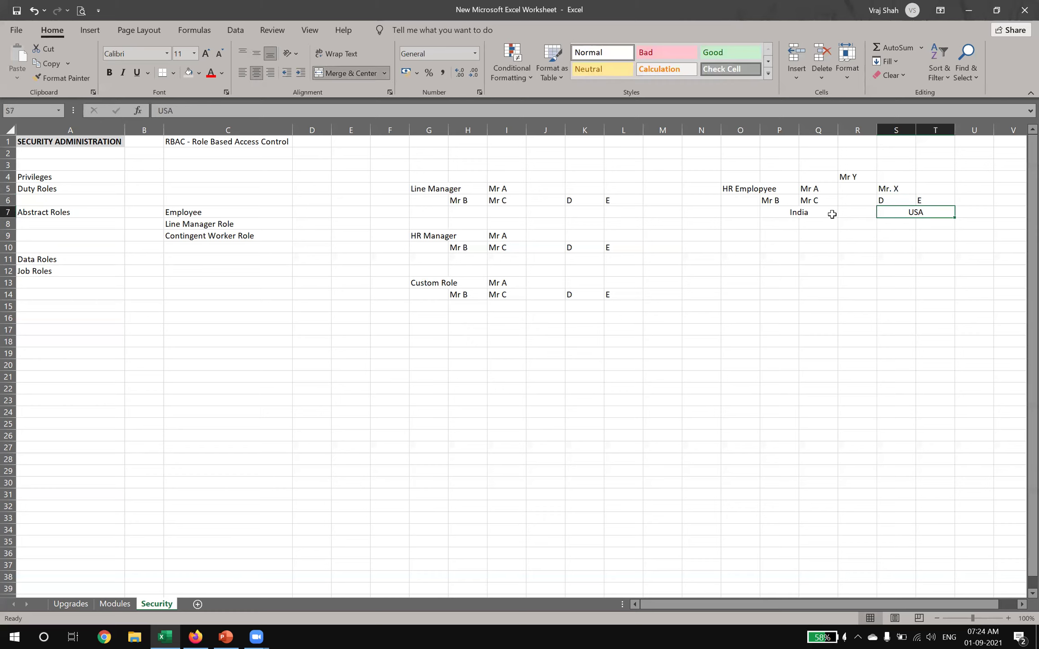
click(811, 212)
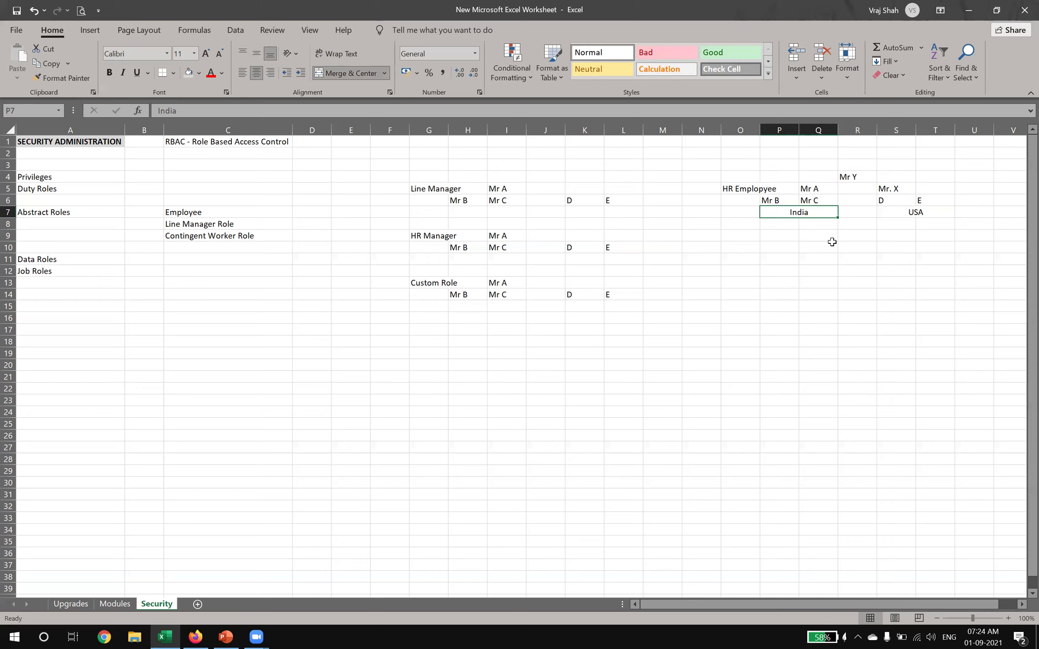
click(819, 190)
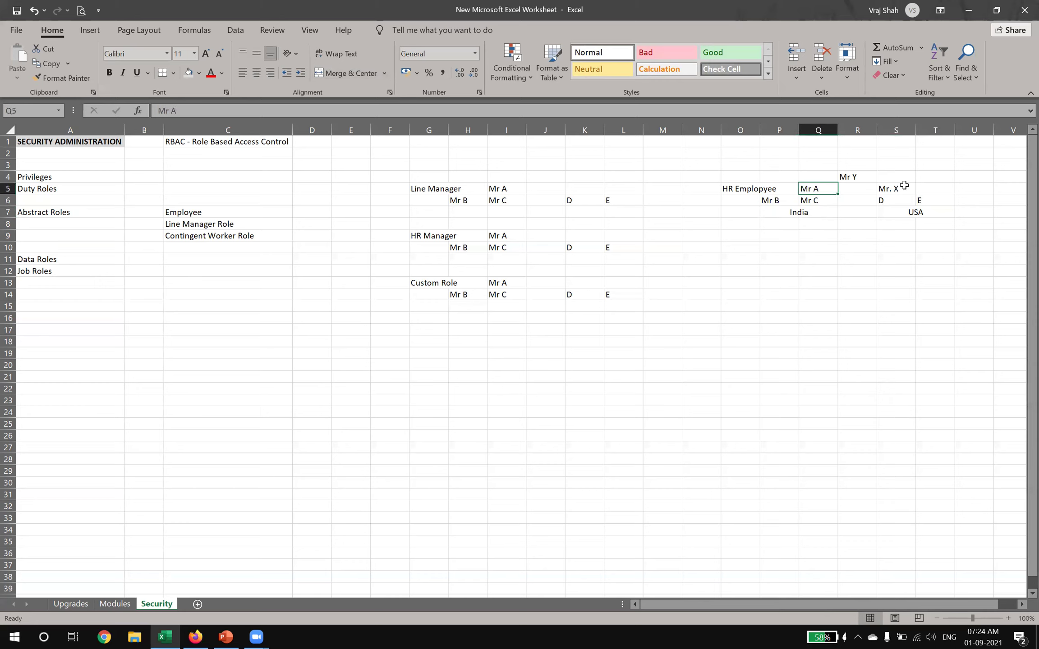
click(905, 186)
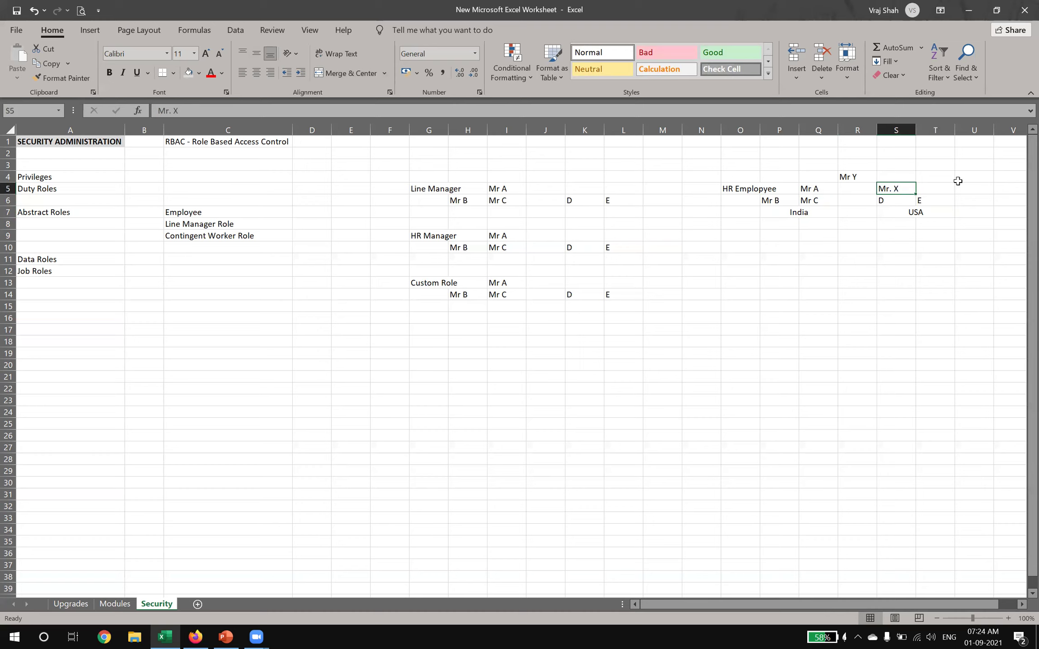
Step: Add "Payroll" in cell U5, beside the USA group
click(970, 188)
text(Payrol)
key(Return)
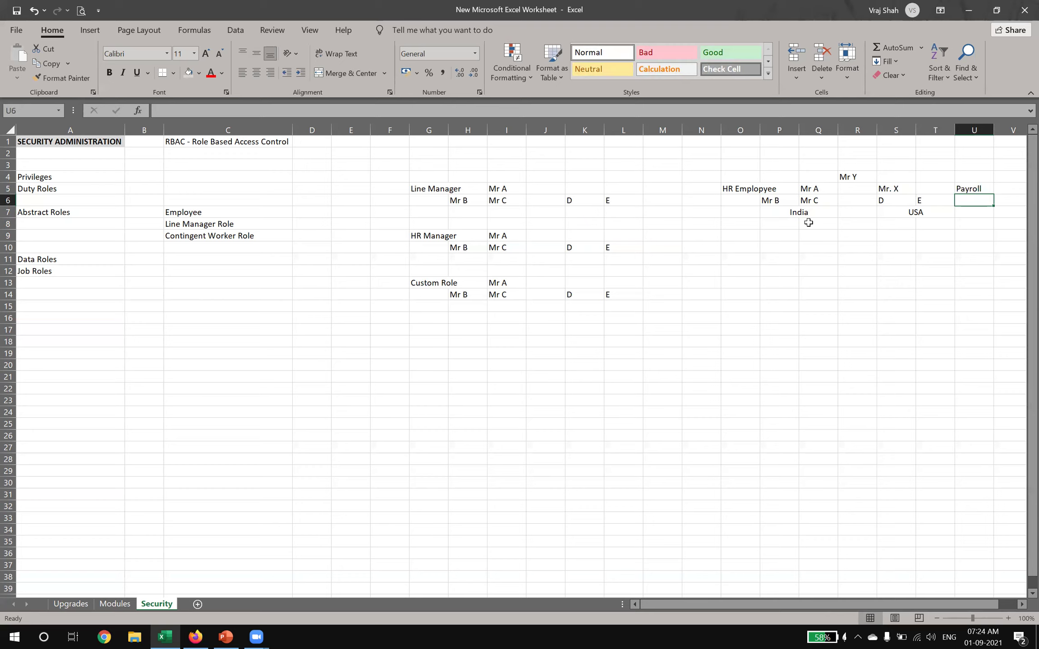
Step: Compare the India group under Mr A and the USA group under Mr. X with the Custom Role hierarchy
click(811, 188)
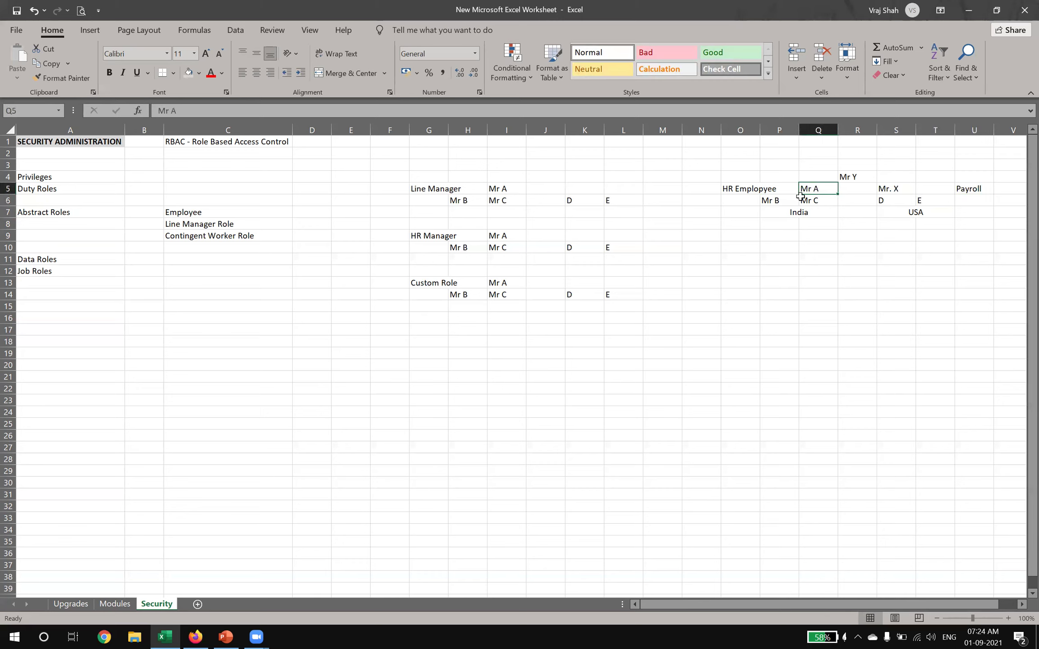
drag(774, 202, 813, 204)
click(812, 212)
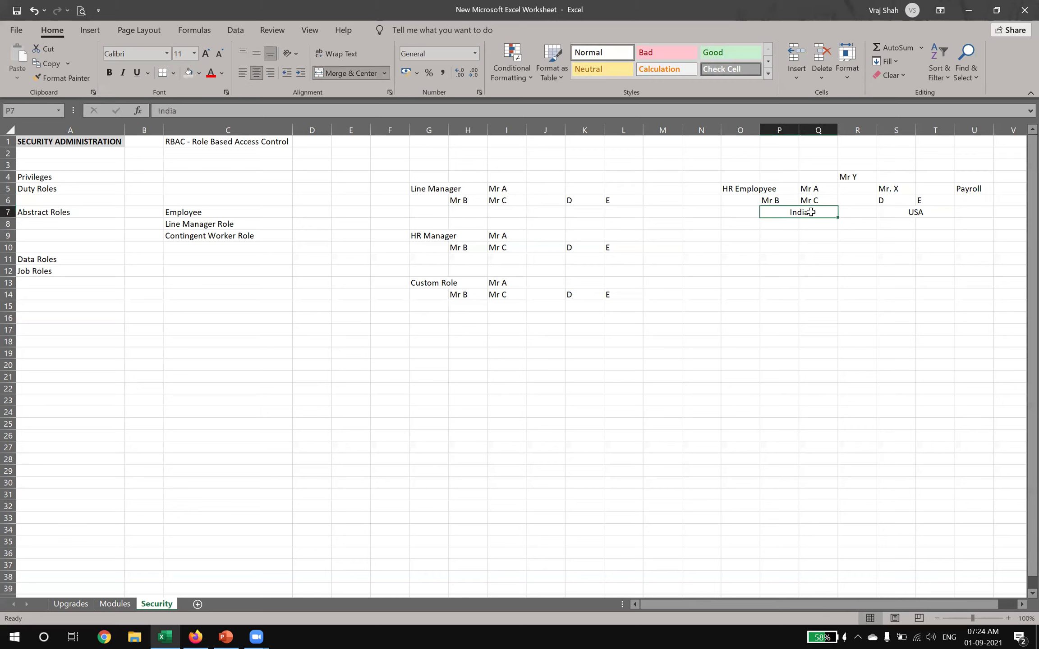
click(886, 188)
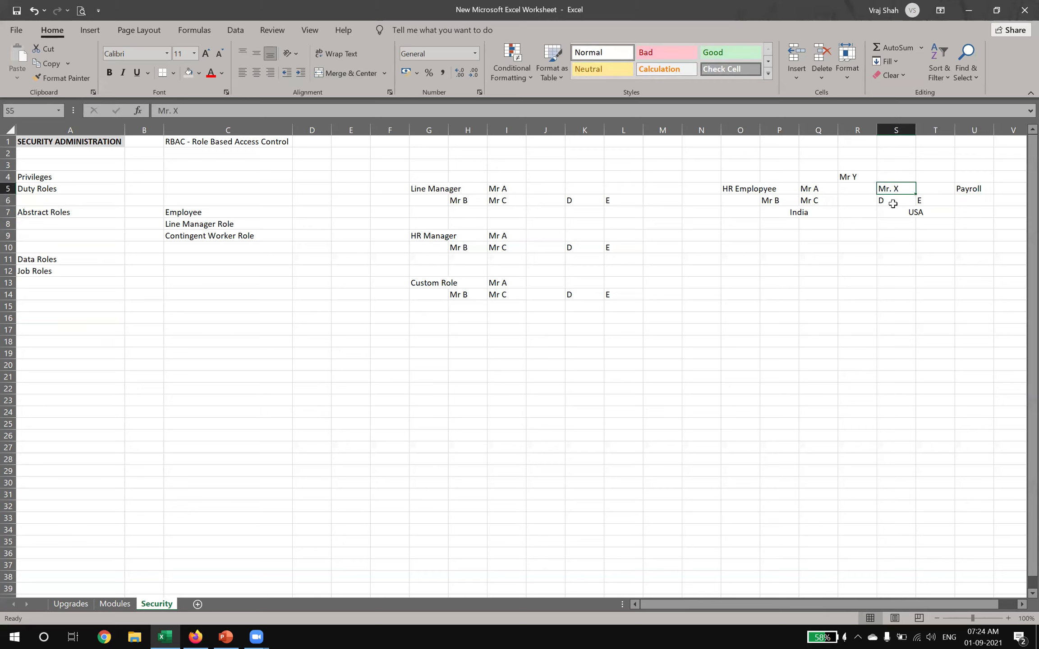
drag(892, 204, 920, 205)
click(924, 212)
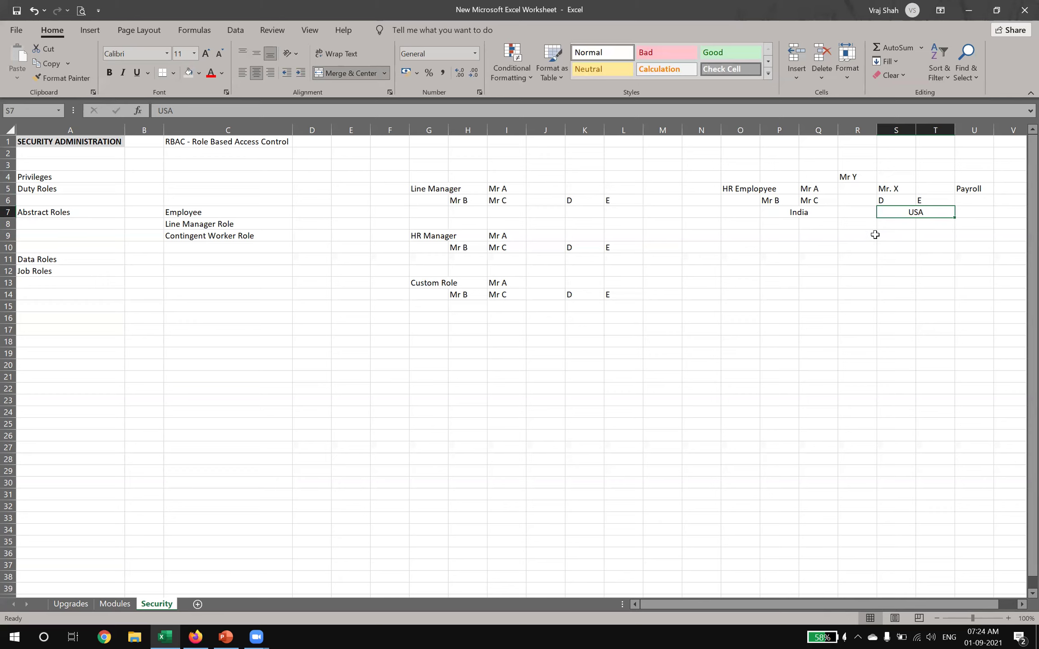
drag(418, 282, 608, 293)
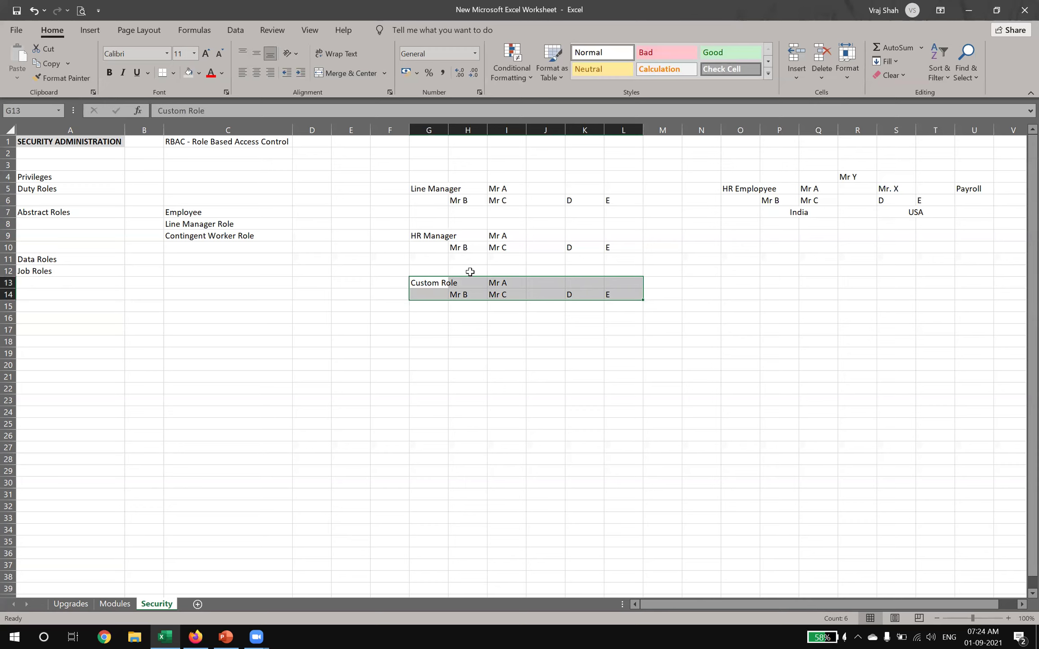
click(506, 292)
click(503, 282)
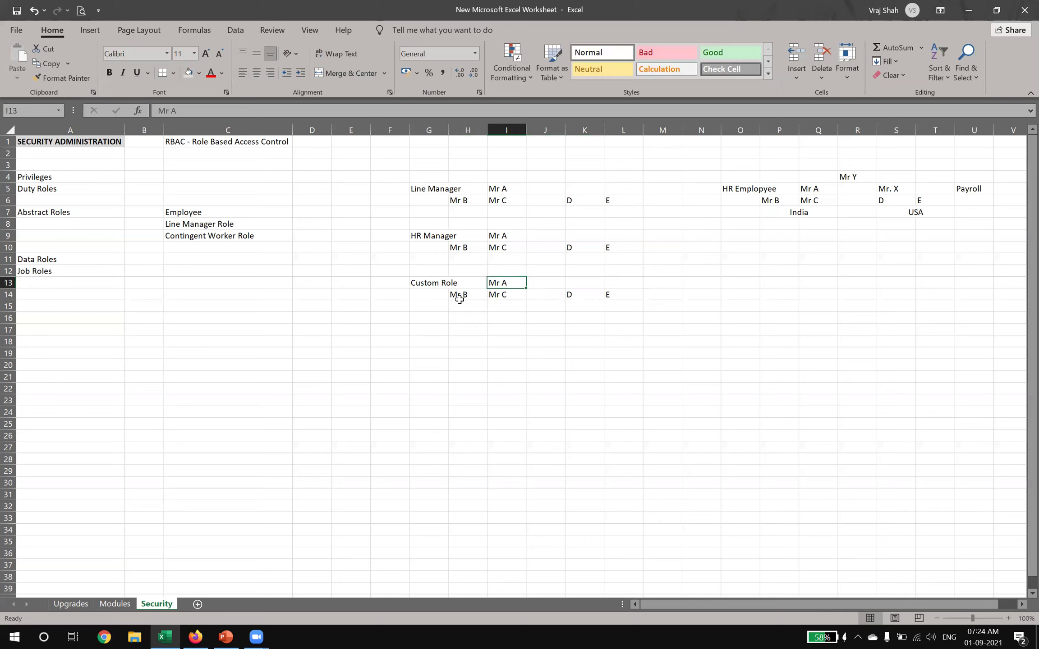
drag(454, 295, 610, 294)
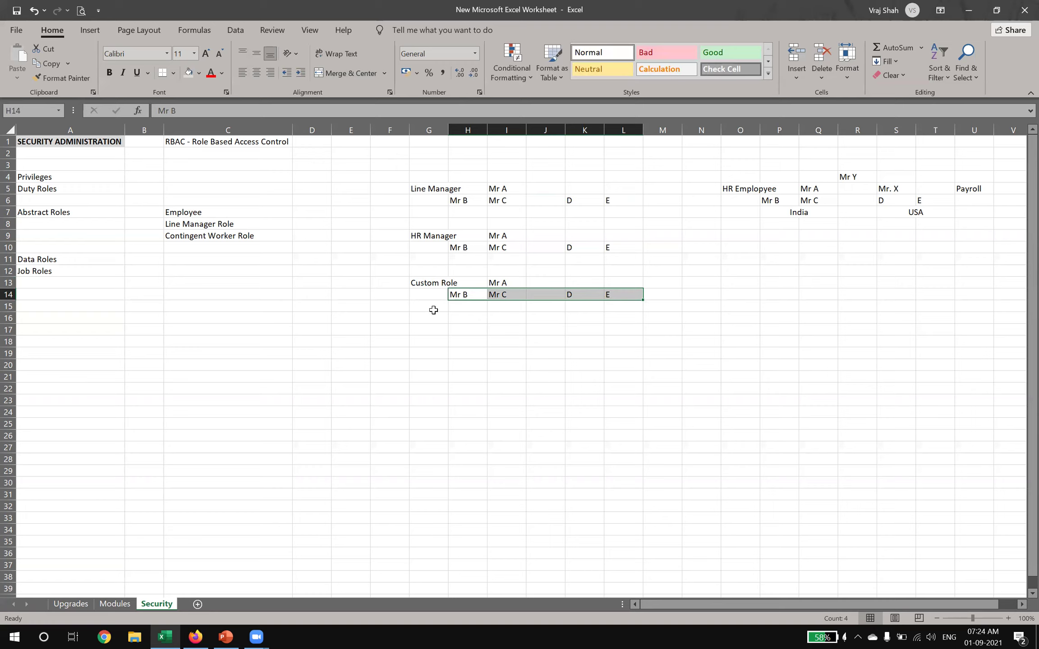
click(483, 328)
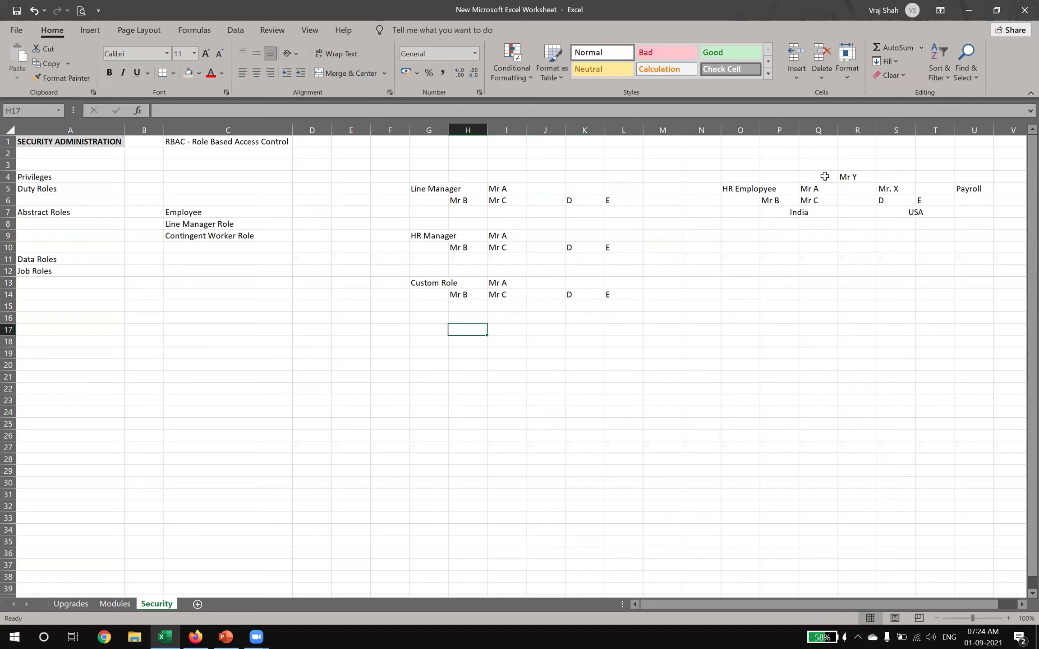
click(818, 188)
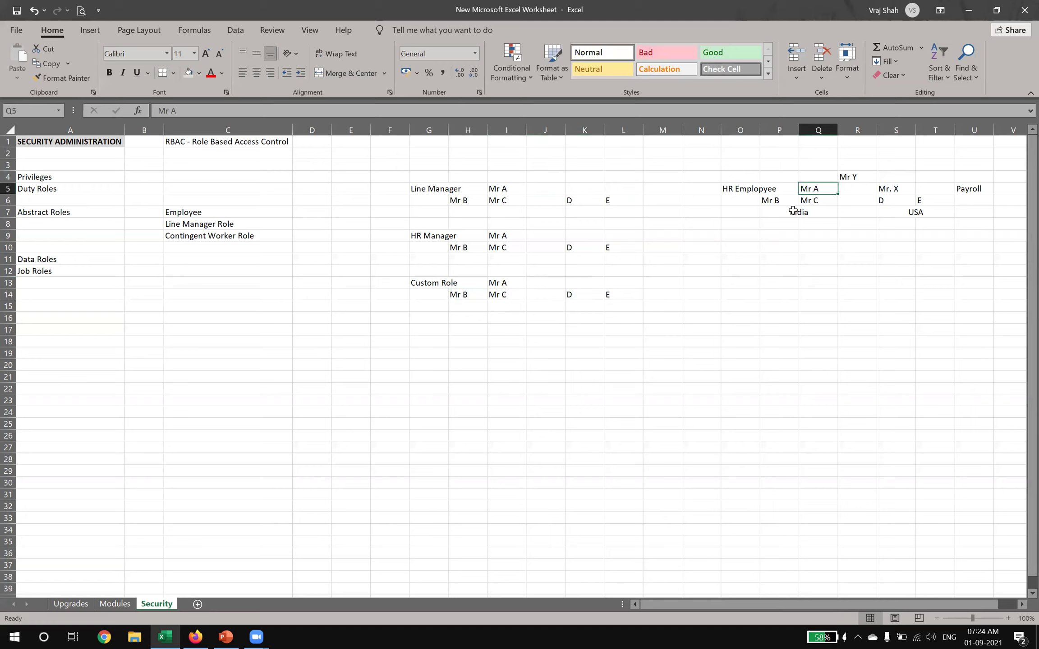
click(767, 212)
click(896, 188)
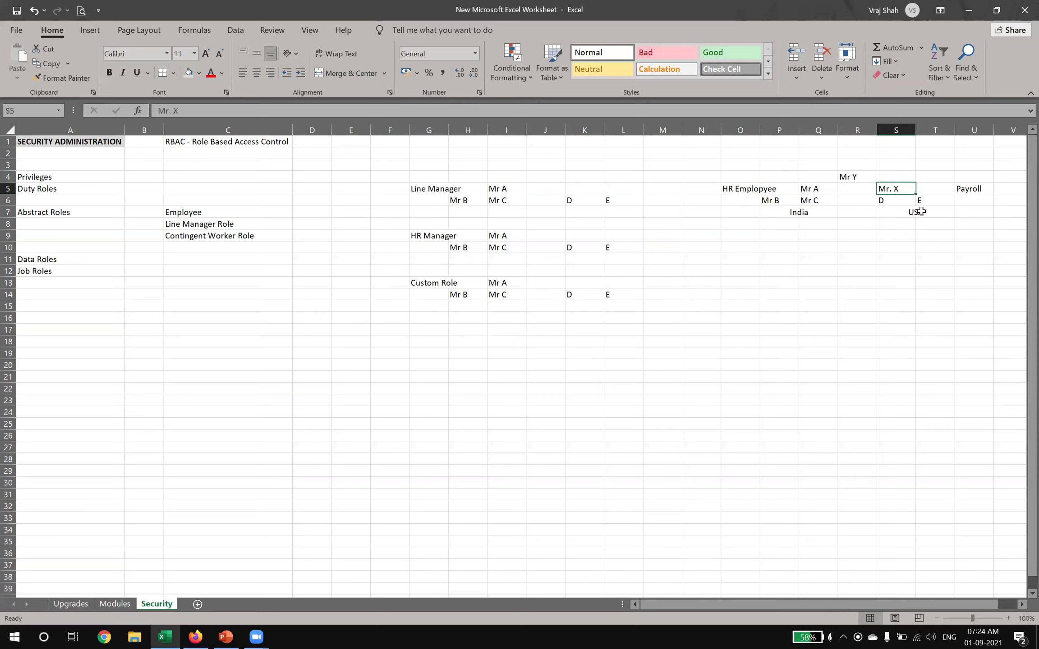
click(921, 212)
Step: Add the label "Data Role" in cell O9, below the HR employee example
click(734, 235)
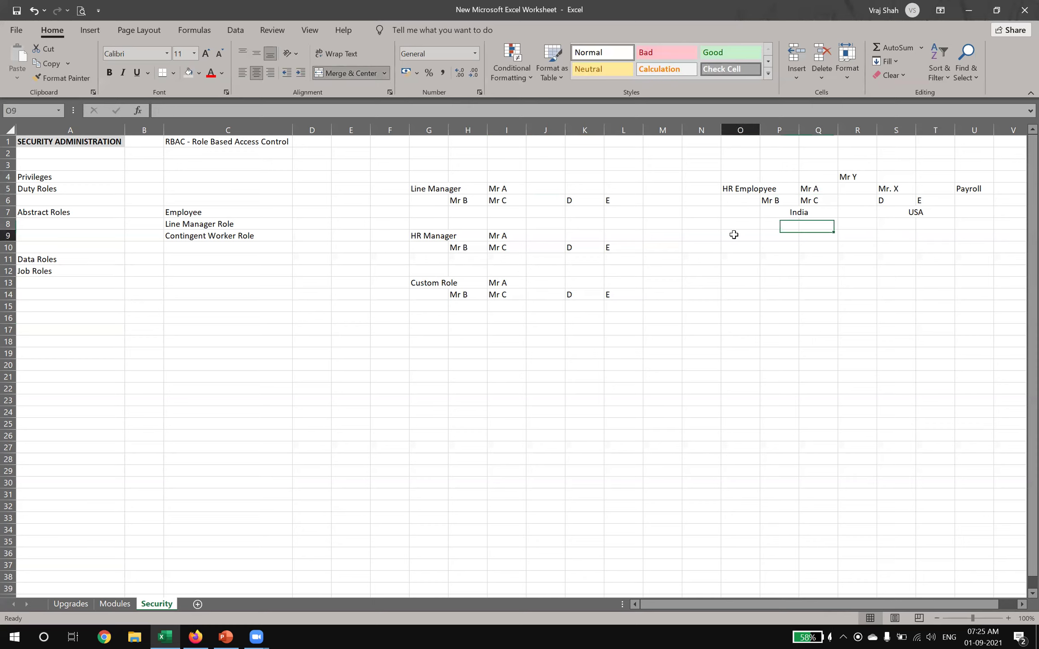
text(Da)
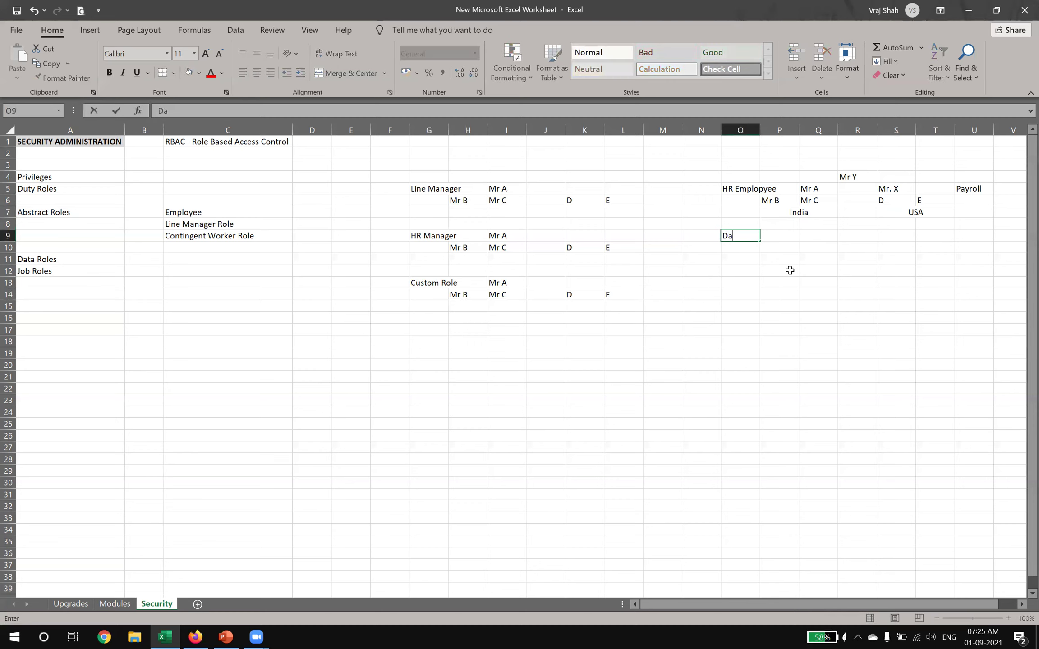
text(ta Role)
key(Return)
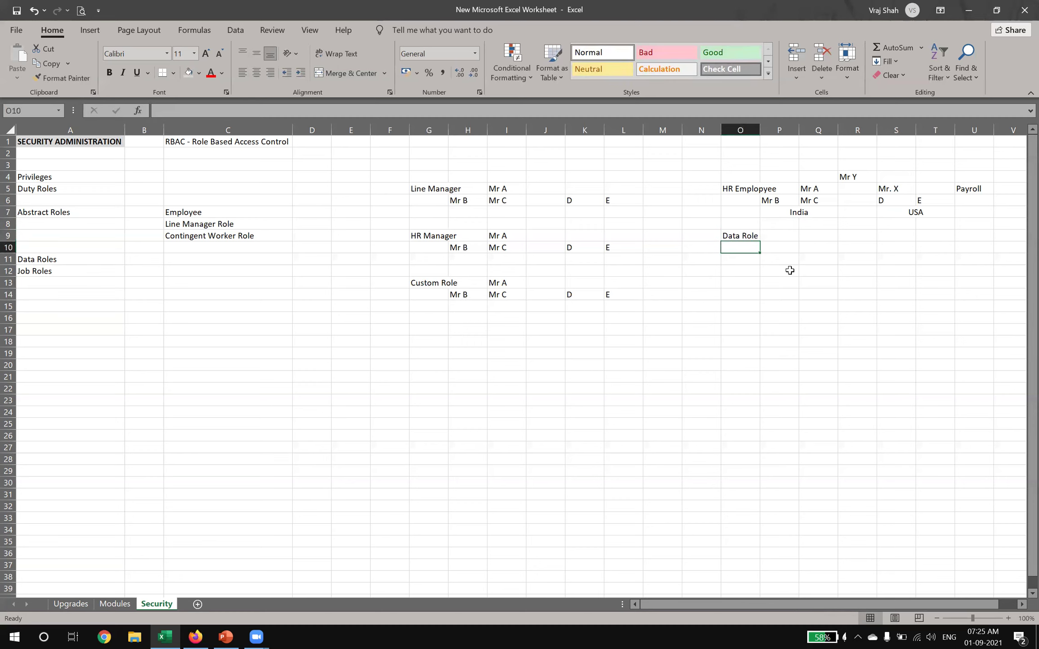
Step: Add "Custom Role" in cell R9, in the same row as the Data Role label
key(Up)
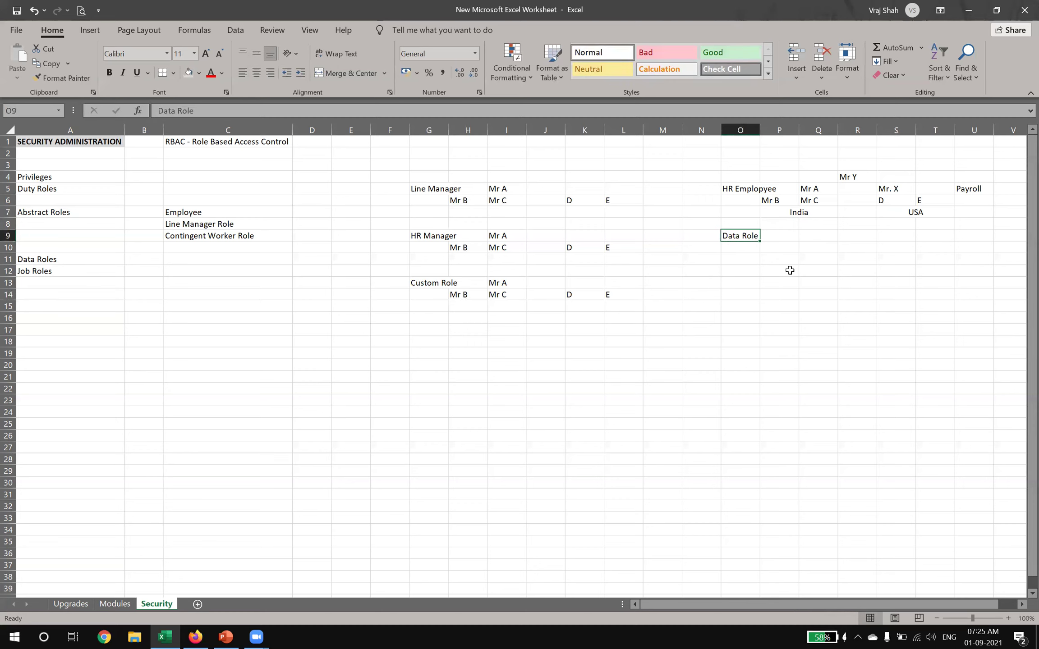
key(Right)
key(Right)
key(Right)
text(Custom Role)
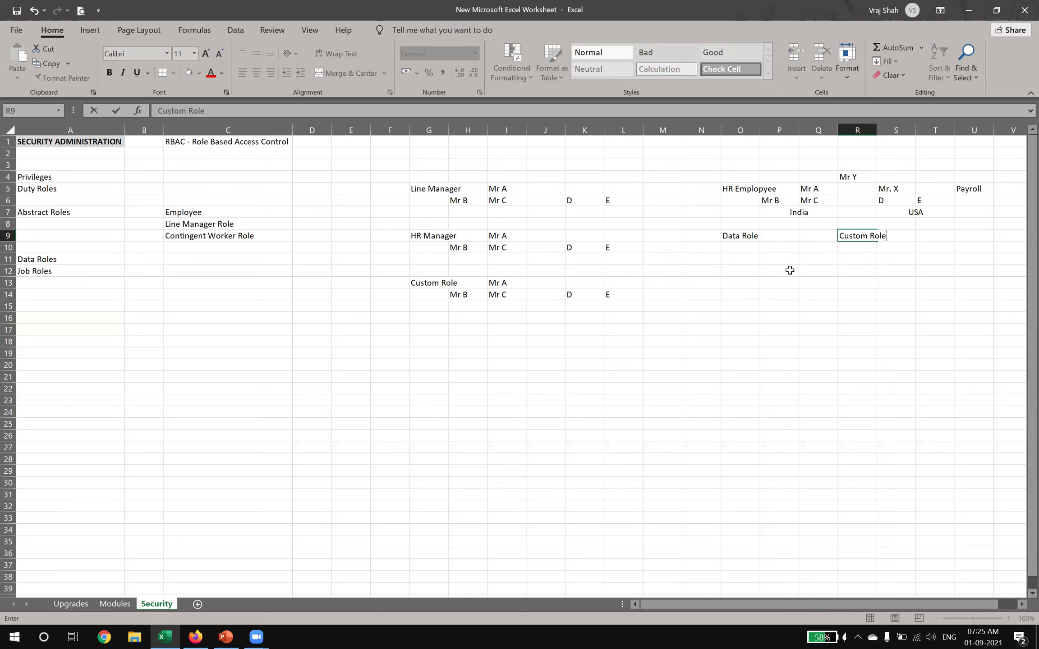
key(ctrl+Return)
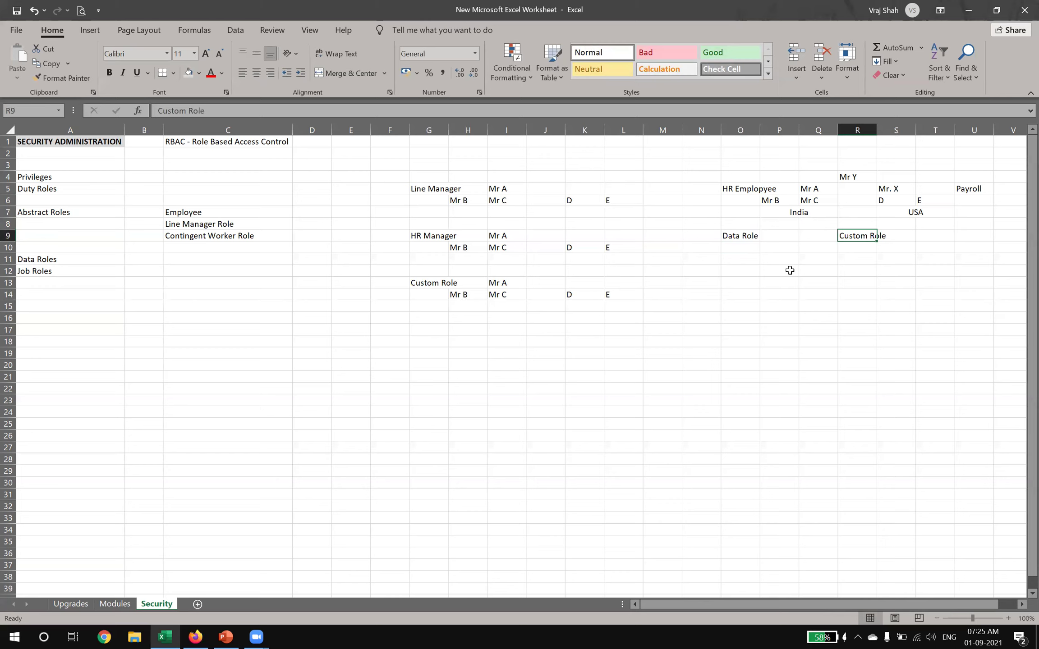
Step: Enter "Data Role India" in Q10 and "Data Role USA" in S10, beneath the new Custom Role entry
key(Down)
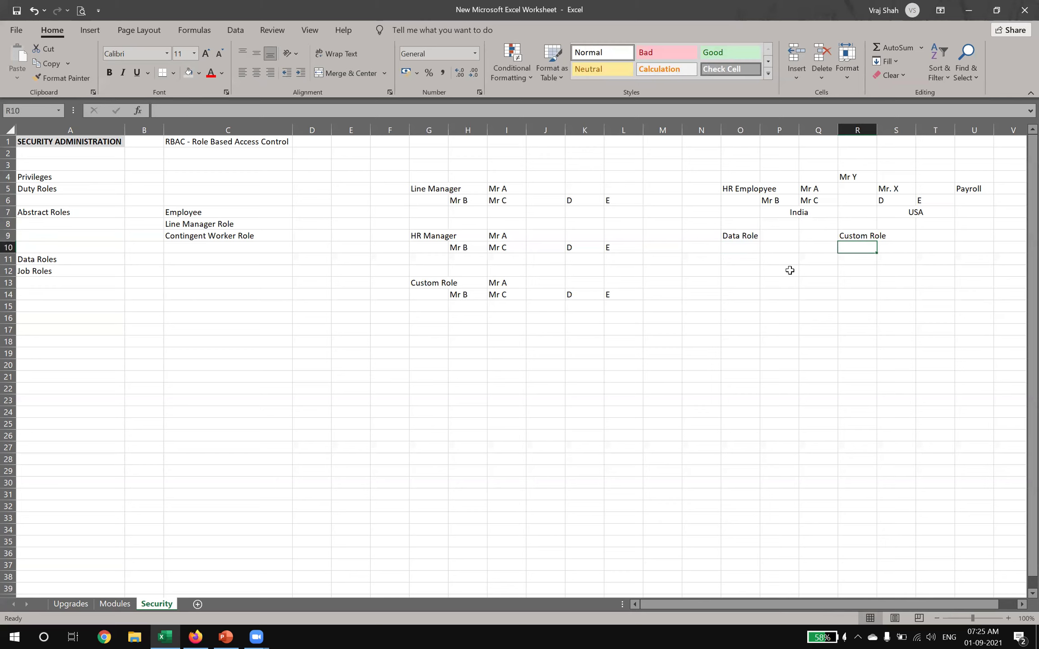
key(Left)
text(Data)
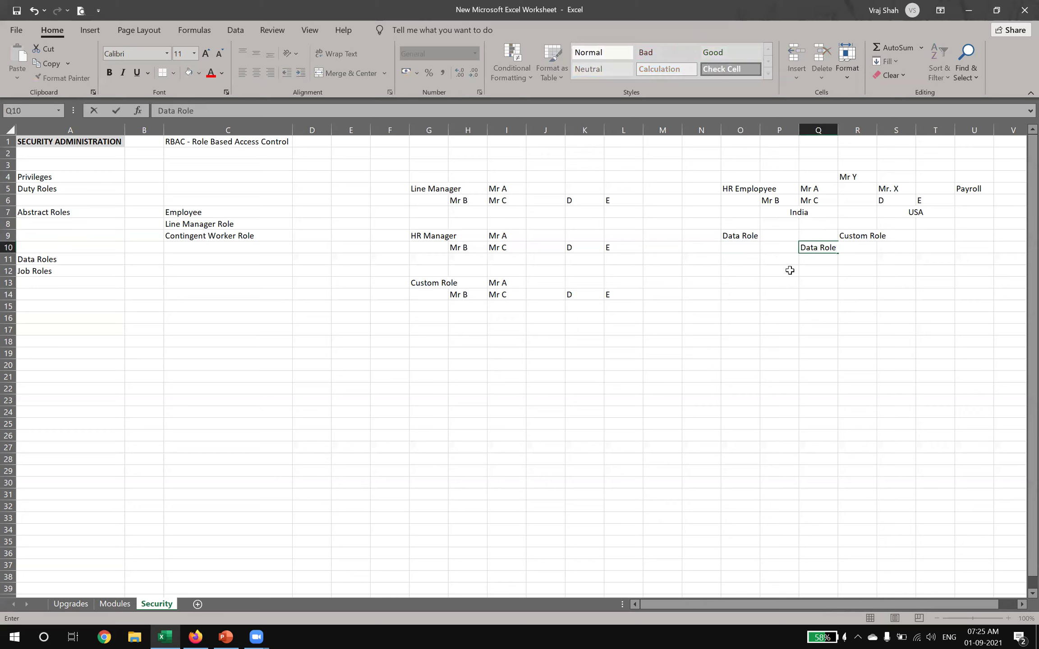
text( Role Indi)
key(Right)
key(Right)
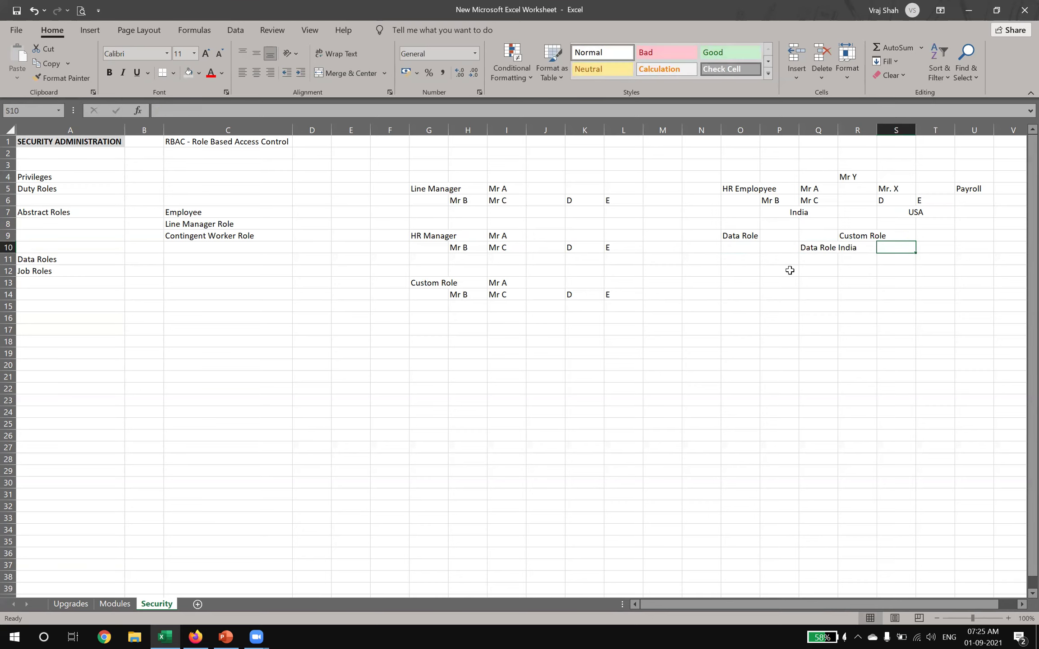
text(Data Role)
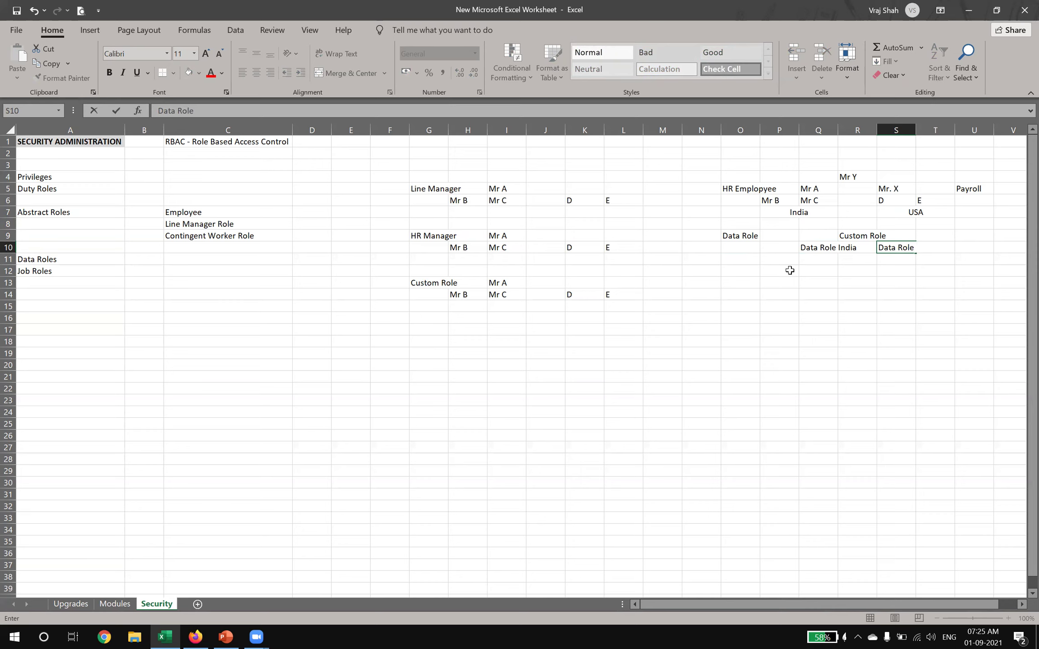
text(A)
key(Return)
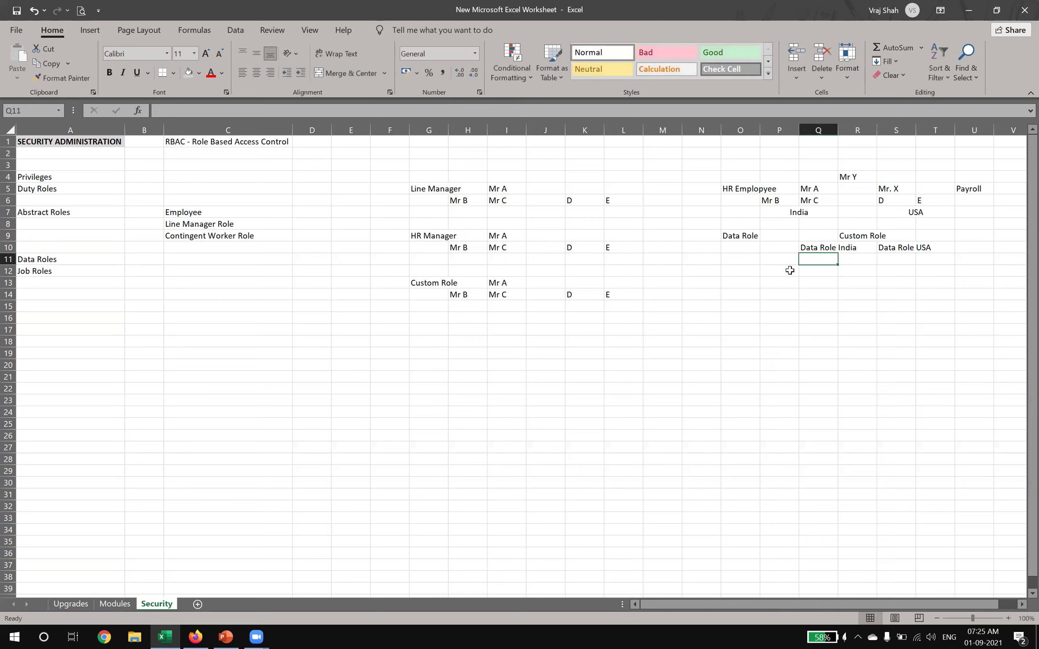
Step: Examine how the Custom Role and its India and USA data roles relate to Mr A, Mr. X and Payroll
click(852, 237)
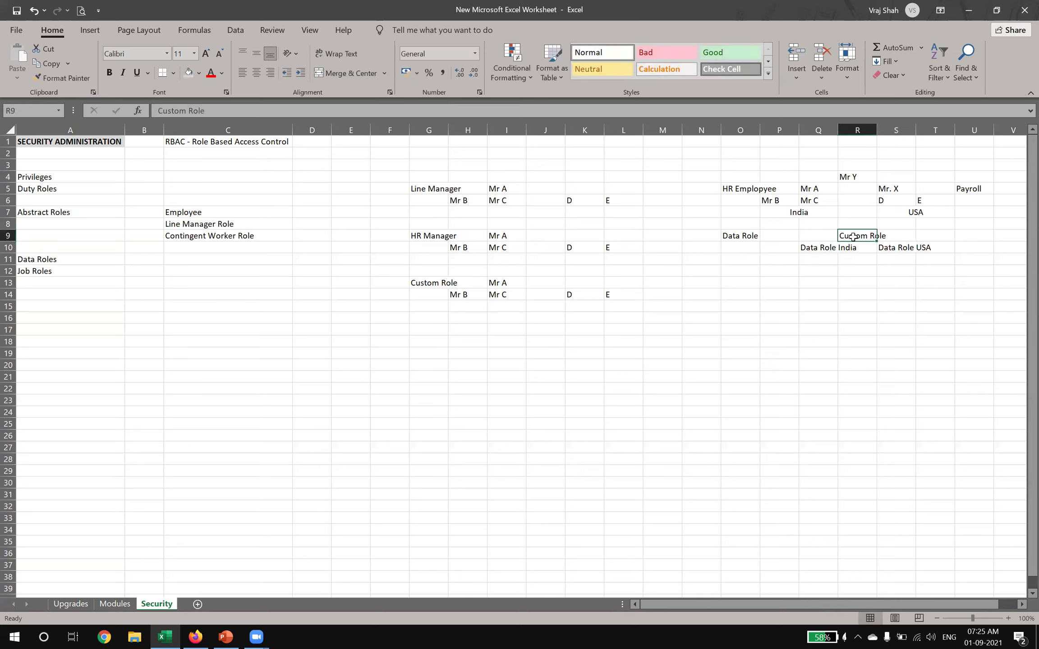
click(812, 248)
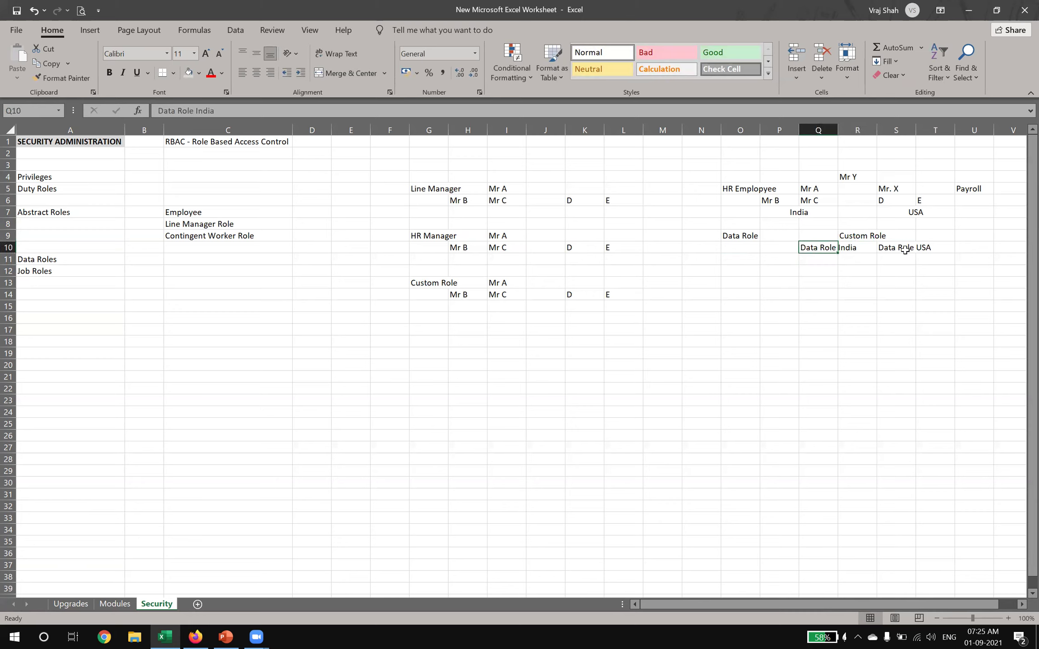
click(886, 250)
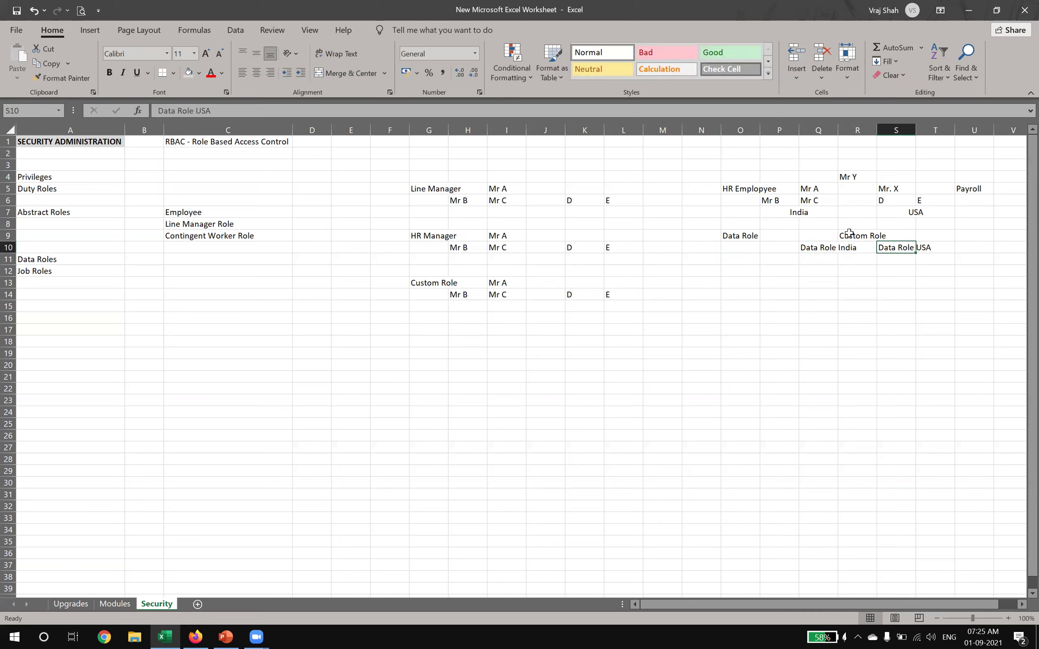
click(850, 233)
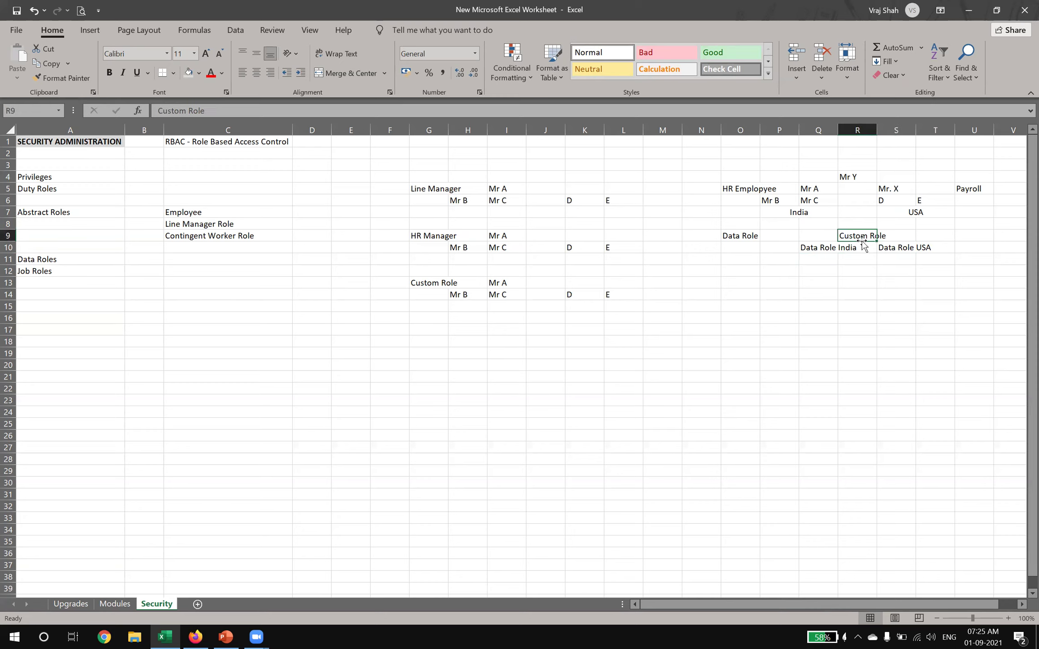
click(812, 189)
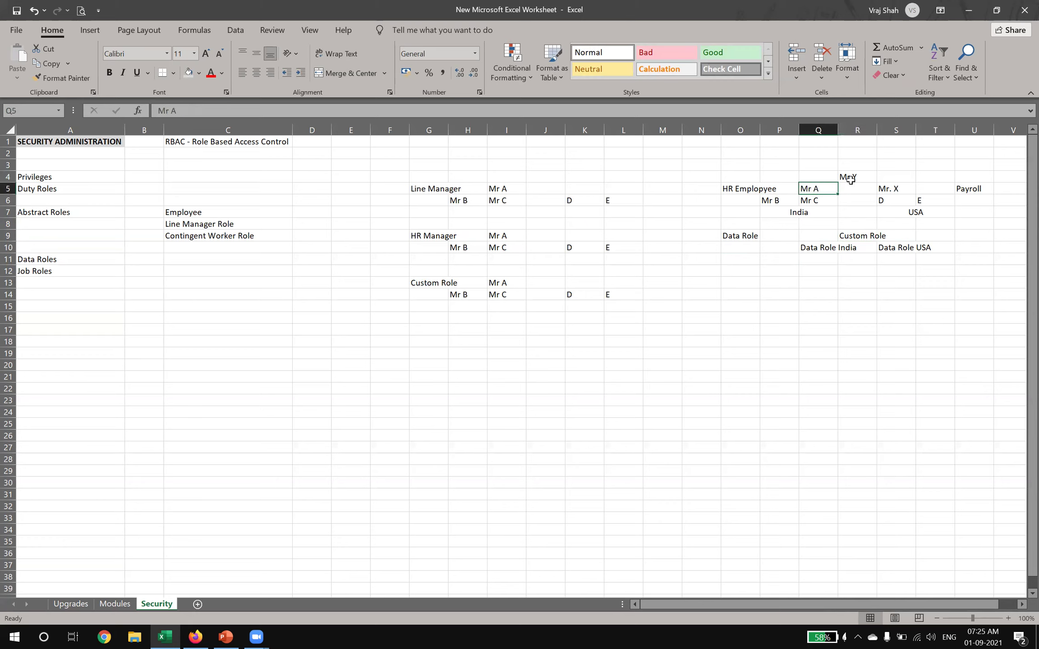
click(859, 189)
click(884, 190)
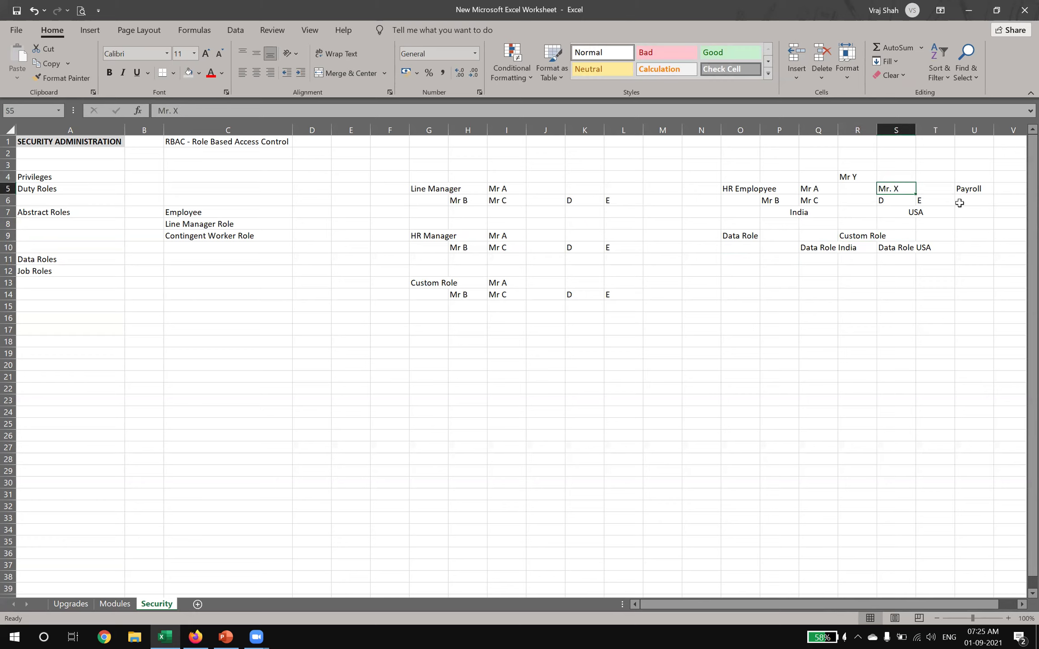
click(970, 190)
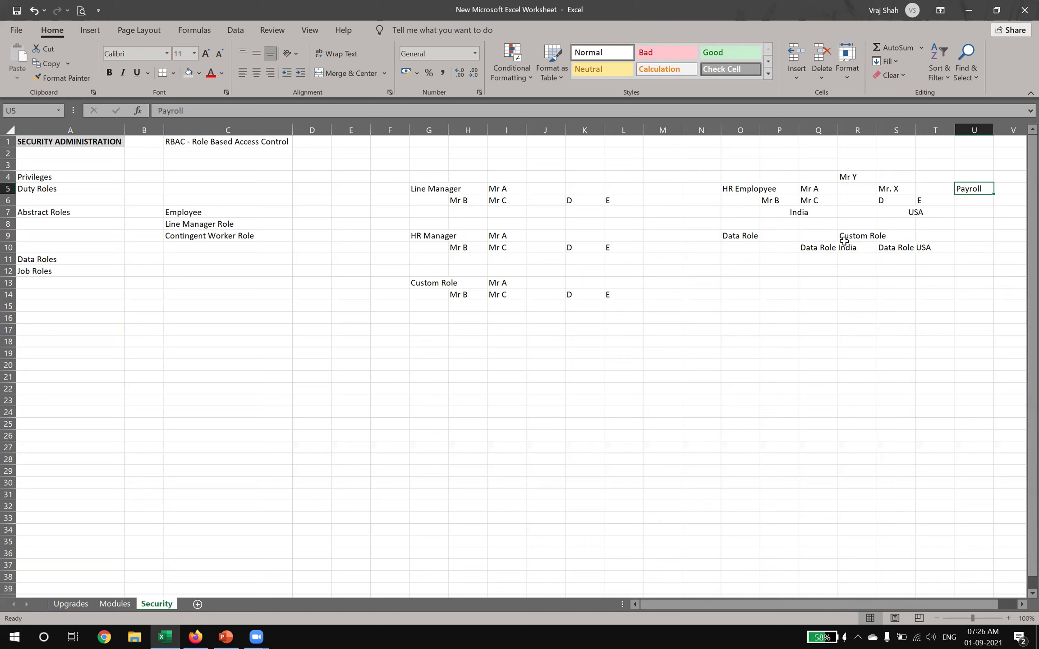
Step: Compare Data Role India with Data Role USA and relate them to the Custom Role above
click(821, 246)
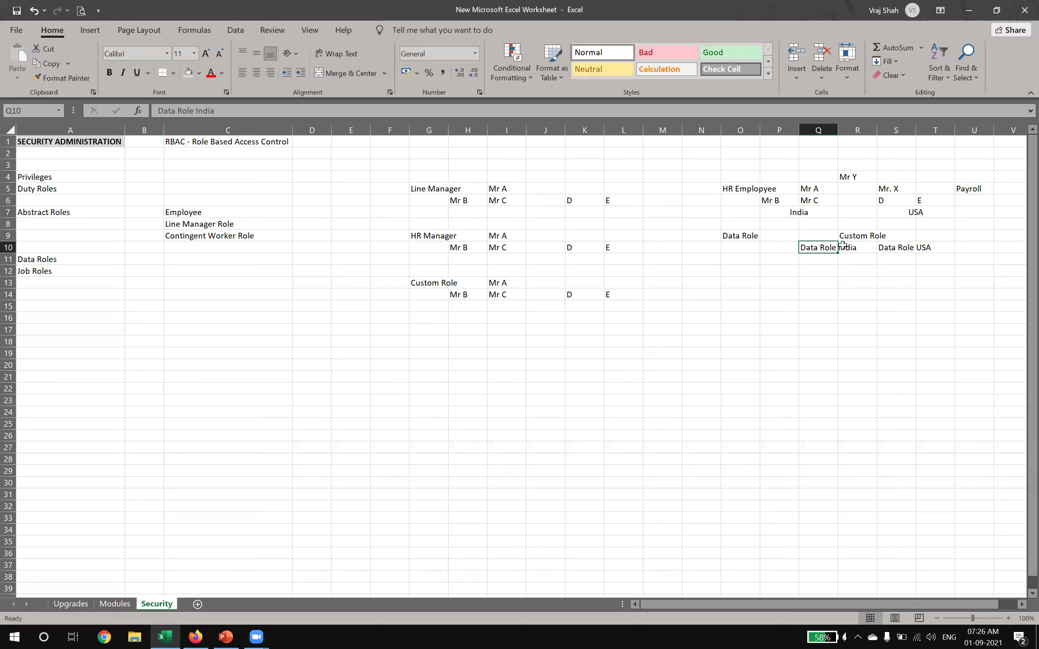
click(893, 248)
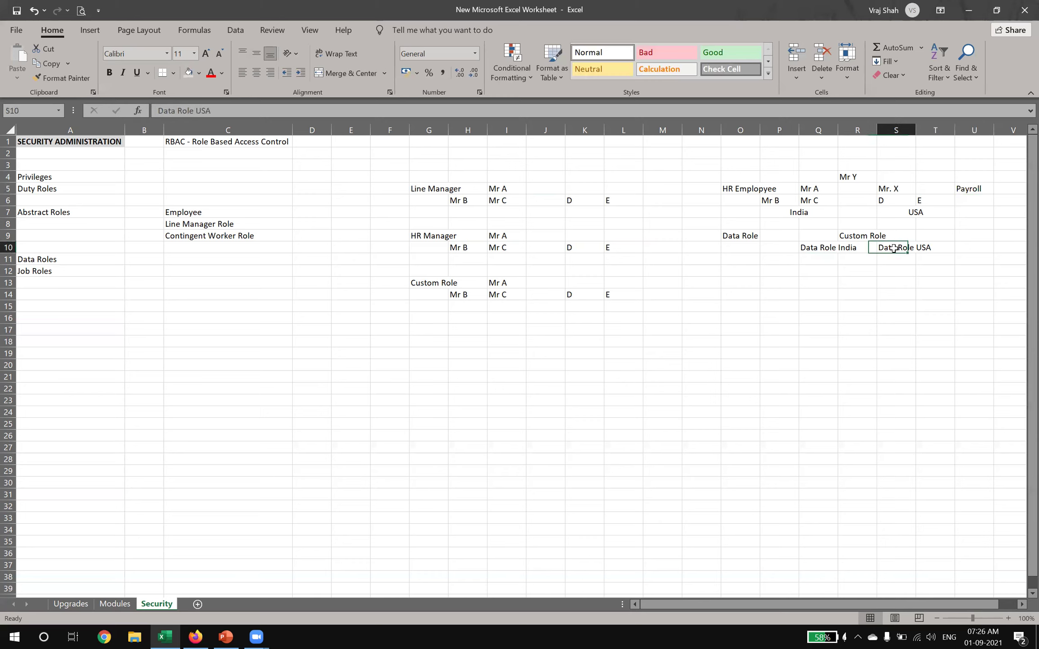
click(809, 247)
click(893, 247)
click(809, 248)
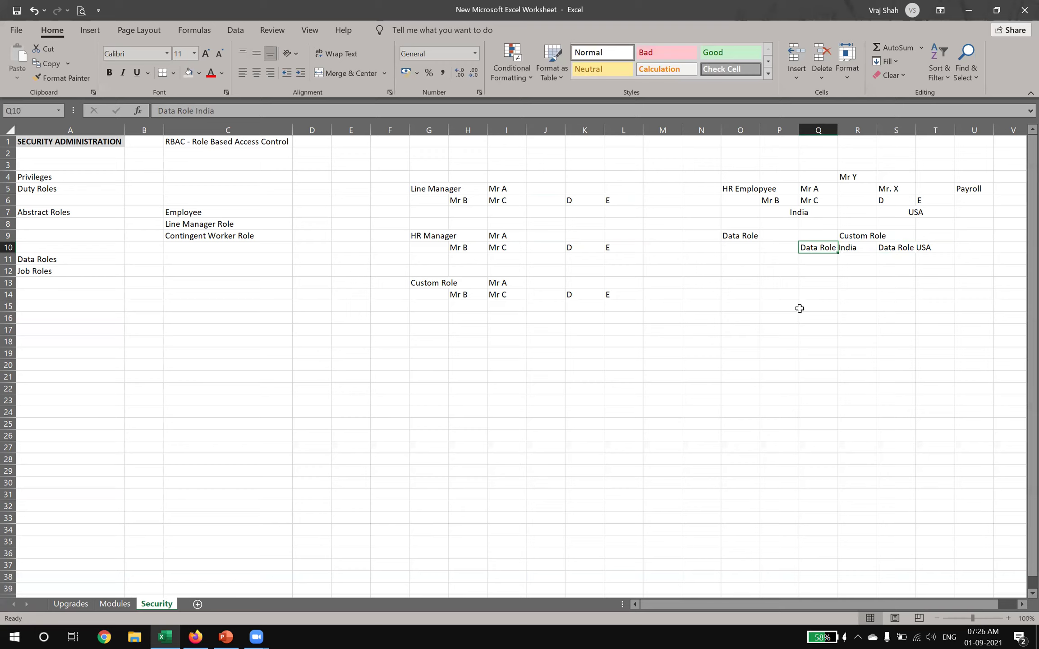
click(844, 235)
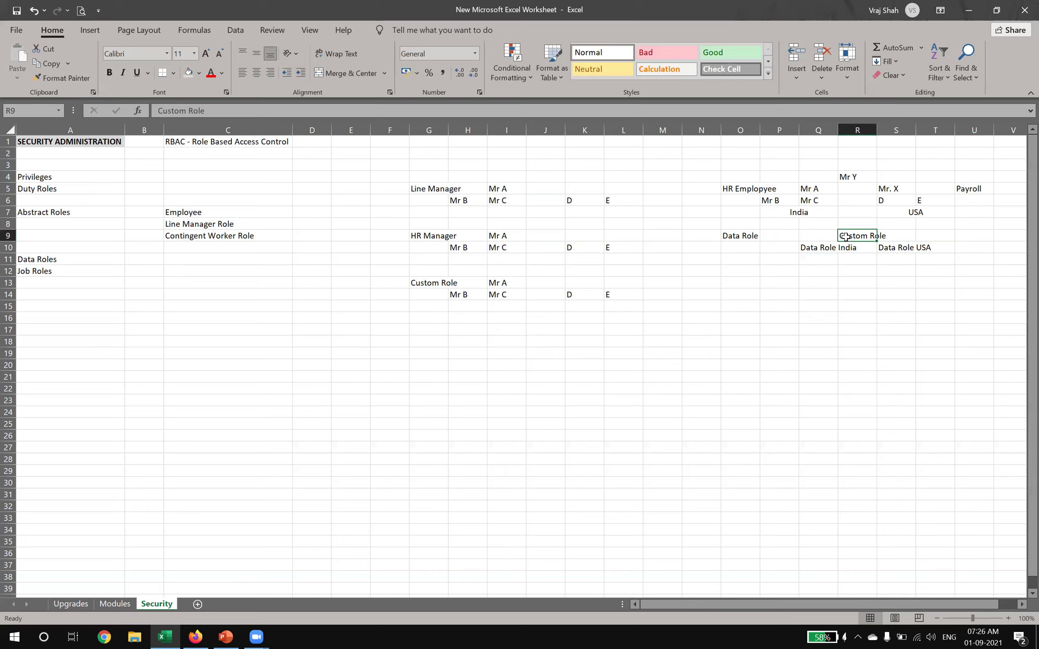
click(807, 247)
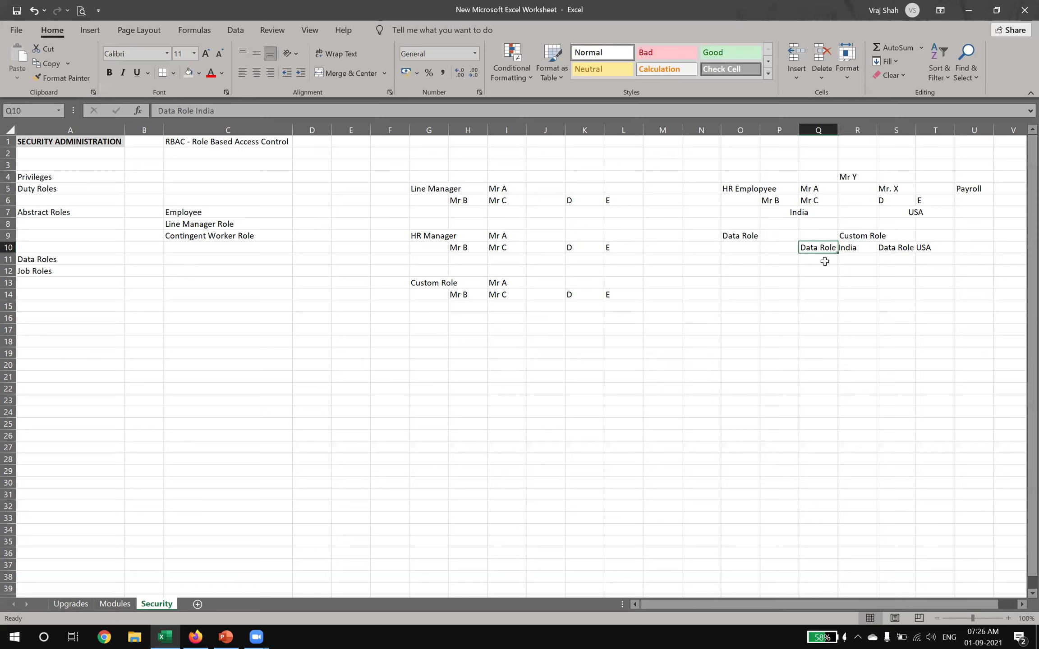
click(813, 258)
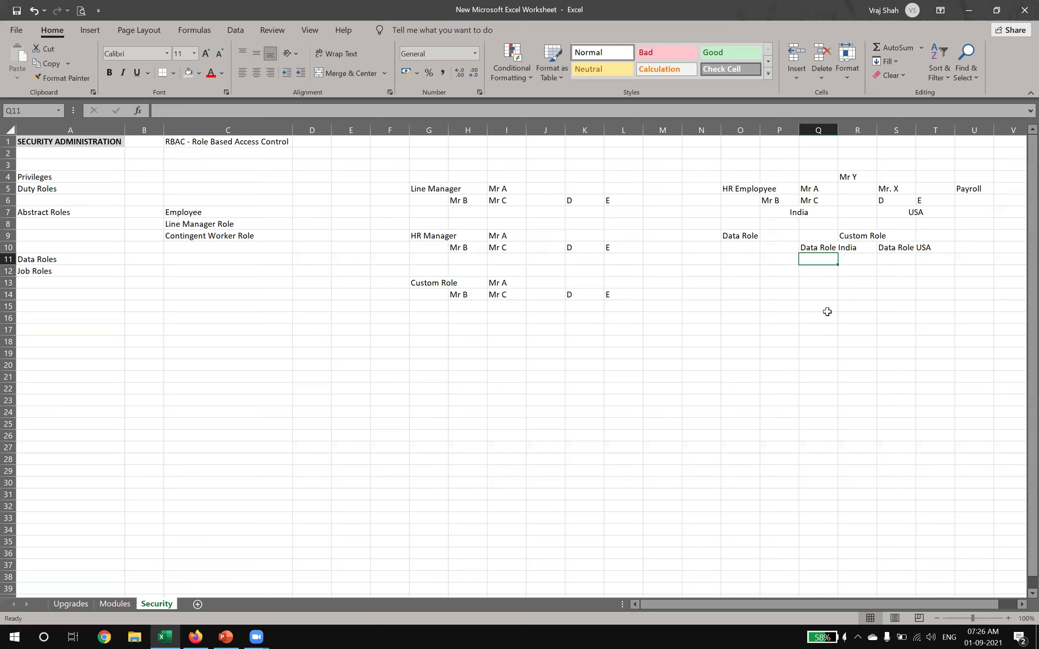
Step: Examine how the Custom Role in R9 is combined with Data Role India in Q10 and Data Role USA in S10
click(815, 248)
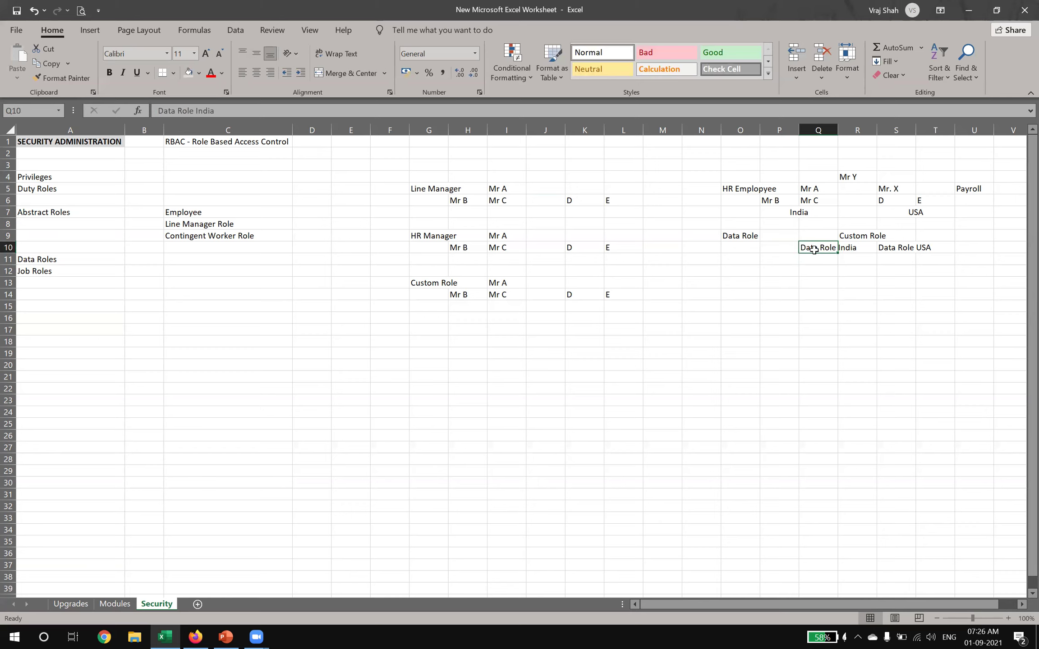
click(883, 252)
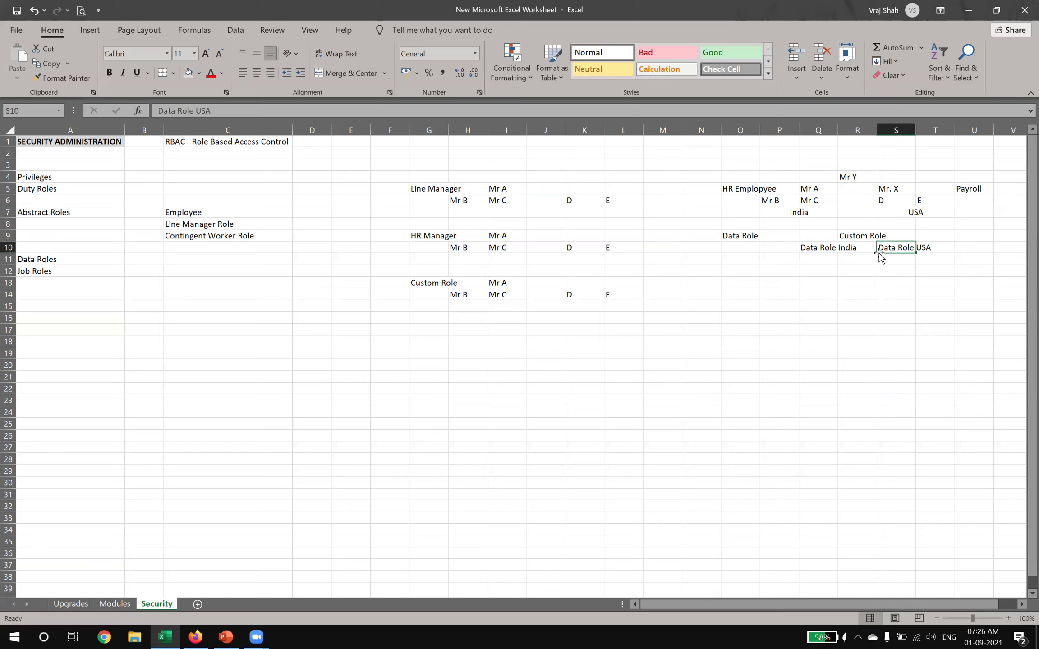
click(817, 251)
click(854, 239)
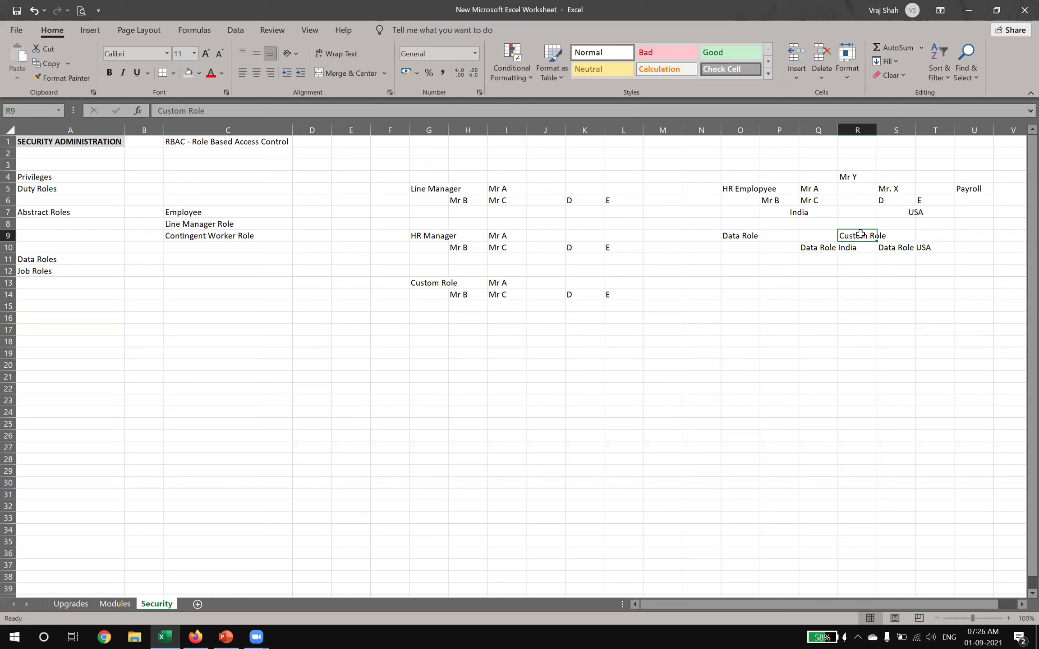
click(814, 252)
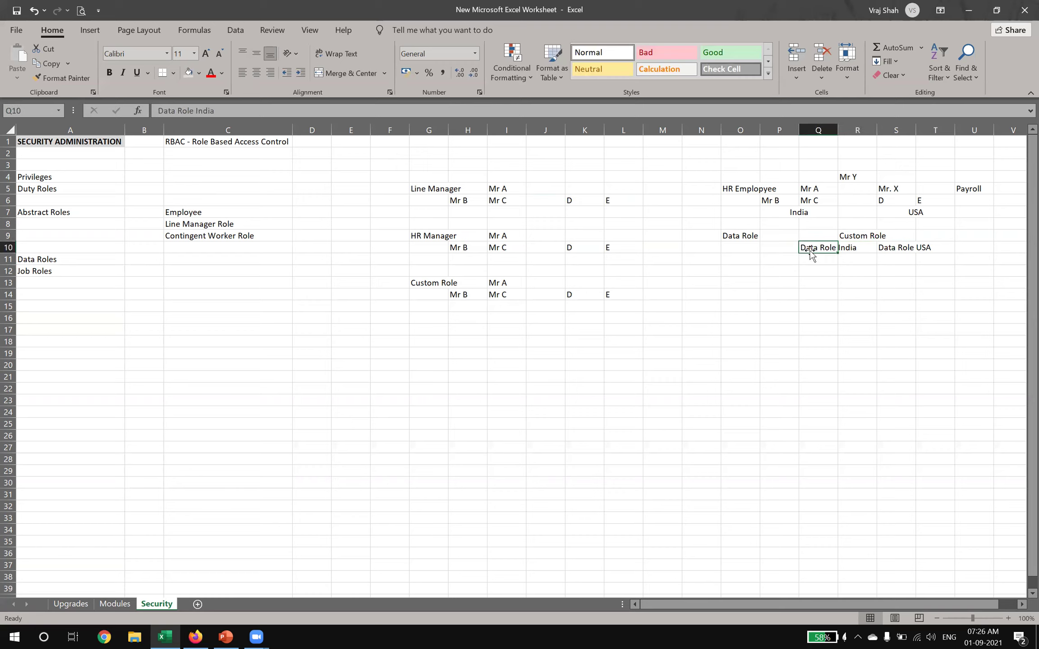
click(854, 237)
click(820, 256)
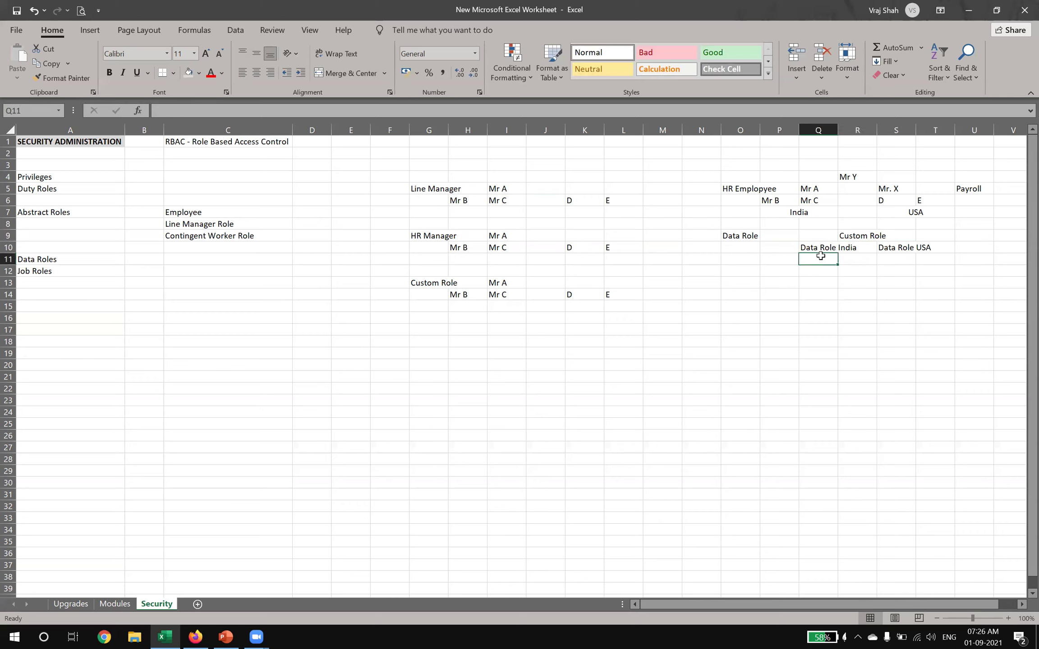
click(813, 246)
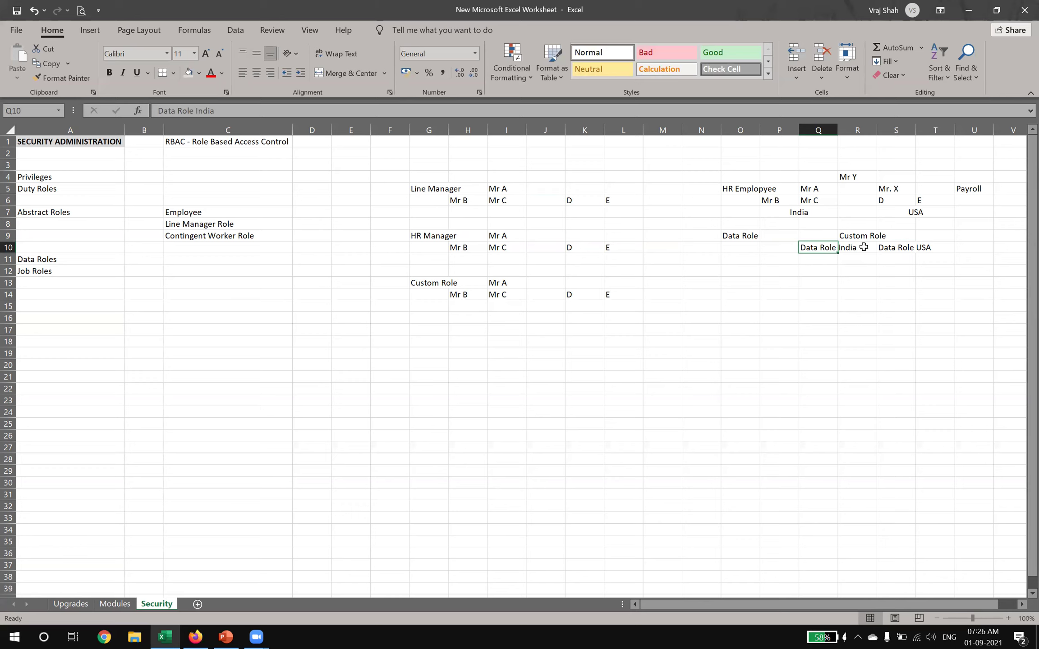
click(893, 247)
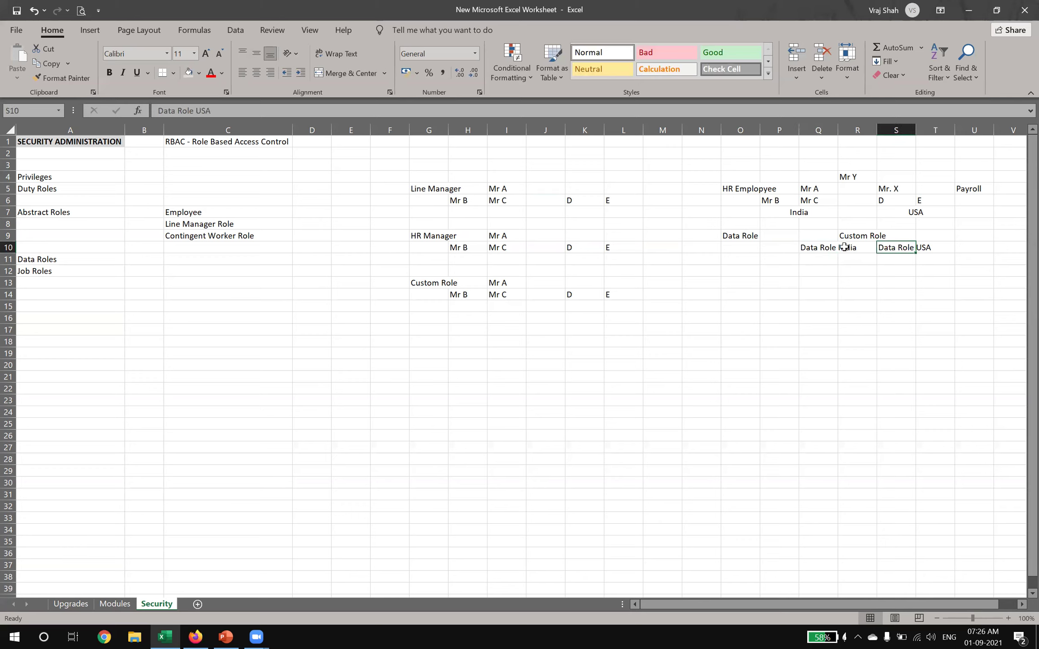
click(855, 237)
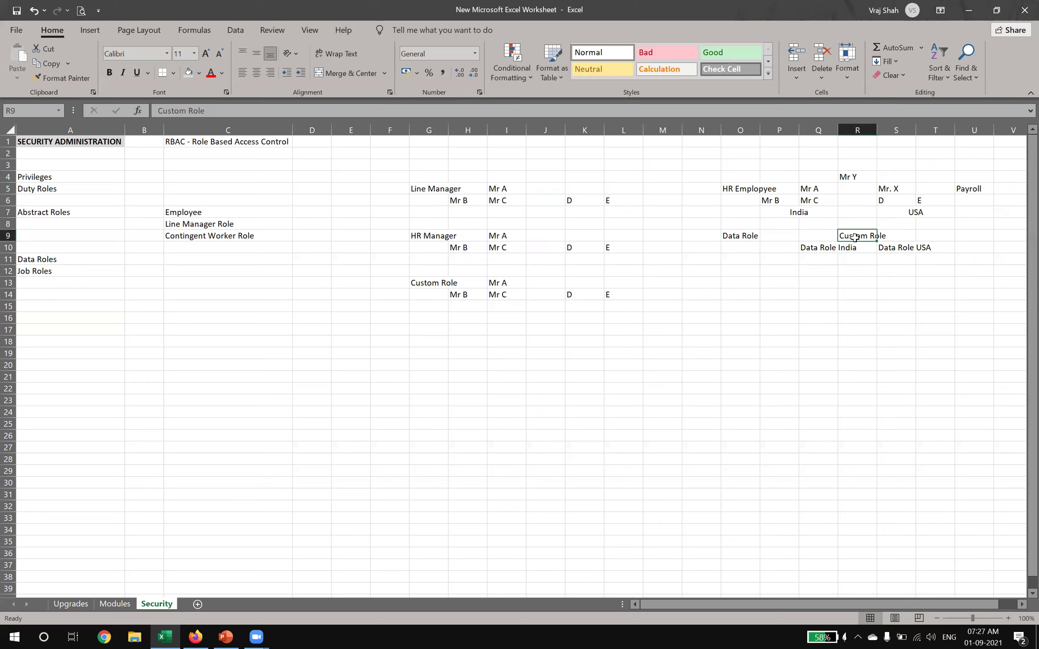
click(887, 247)
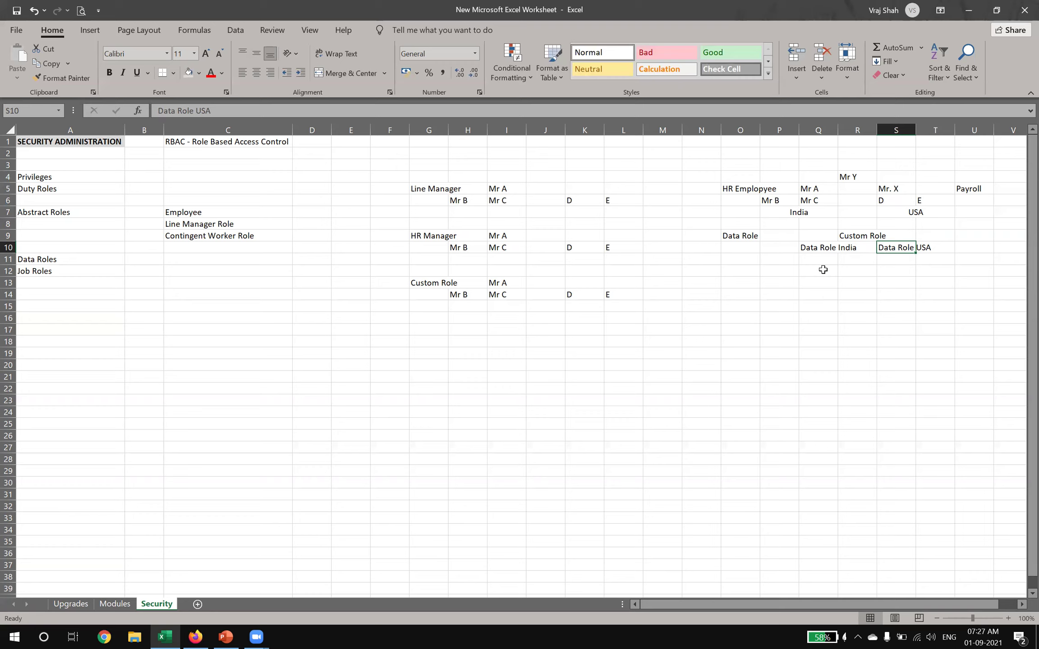
Step: List the two HR employees, Mr A and Mr. X, as "A" in P13 and "X" in P14
click(817, 189)
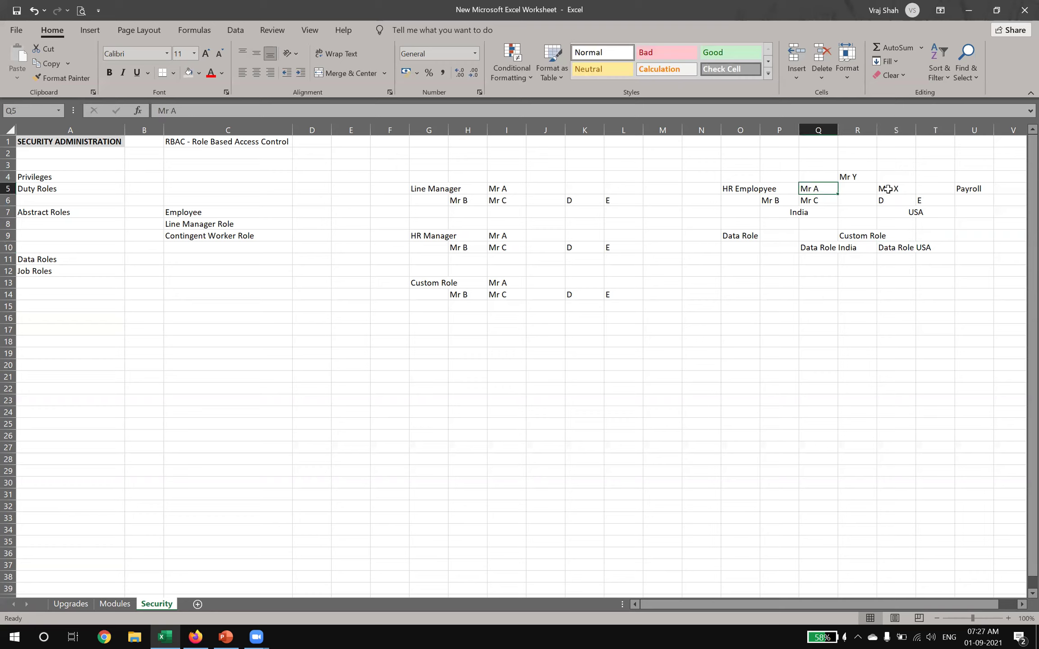
click(888, 190)
click(791, 285)
text(A)
key(Return)
text(X)
key(Up)
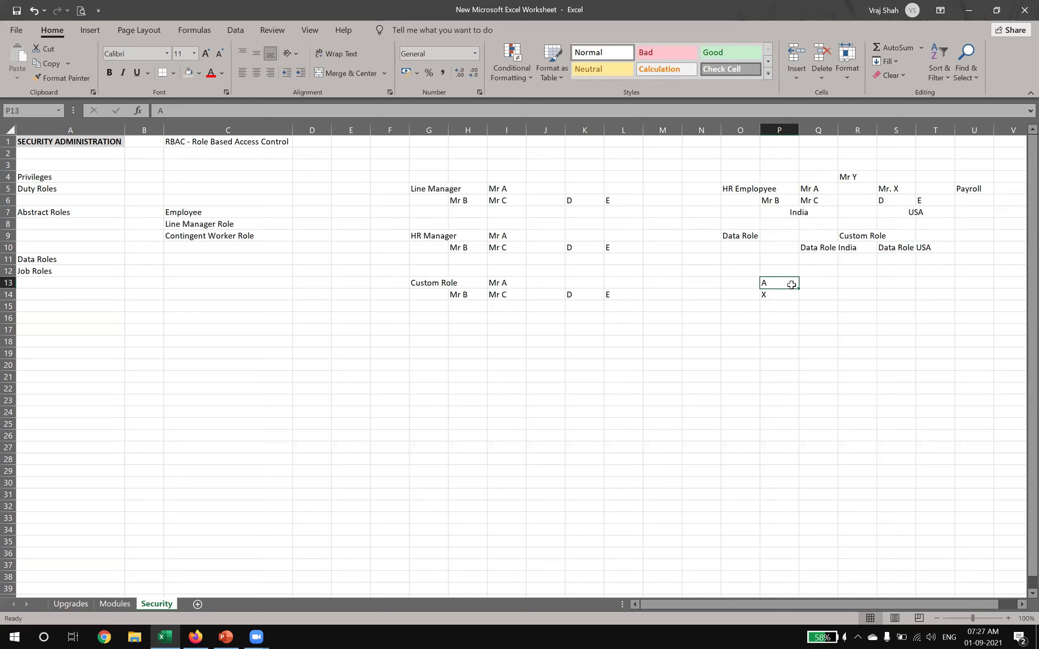
Step: Copy "Data Role India" from Q10 into Q13, beside employee A
key(Right)
key(Up)
key(Up)
key(Up)
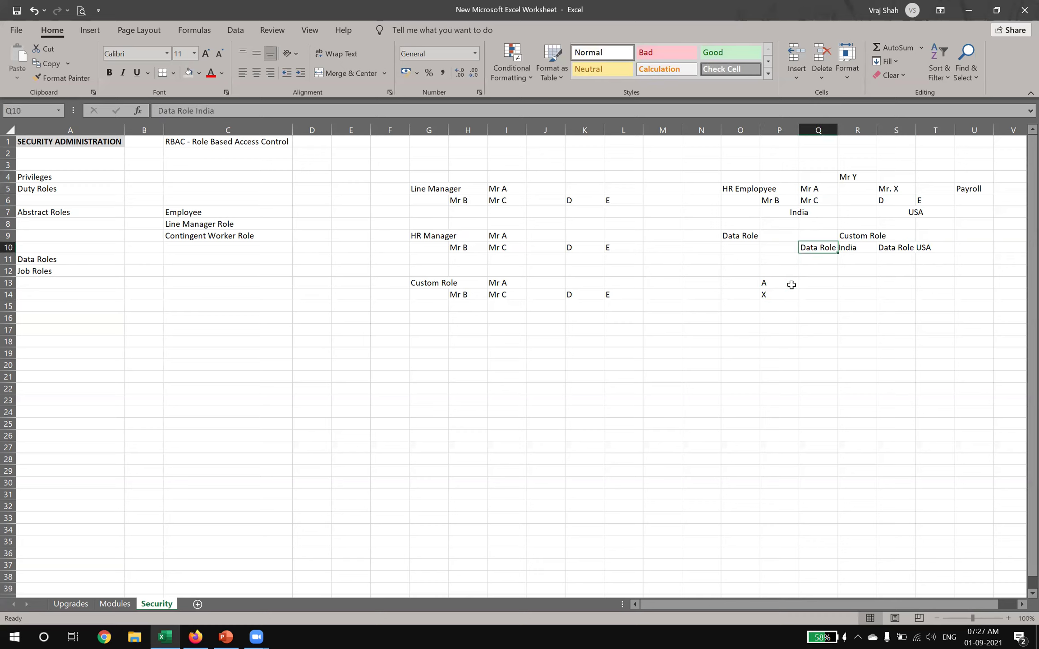
key(ctrl+c)
key(Down)
key(Down)
key(Down)
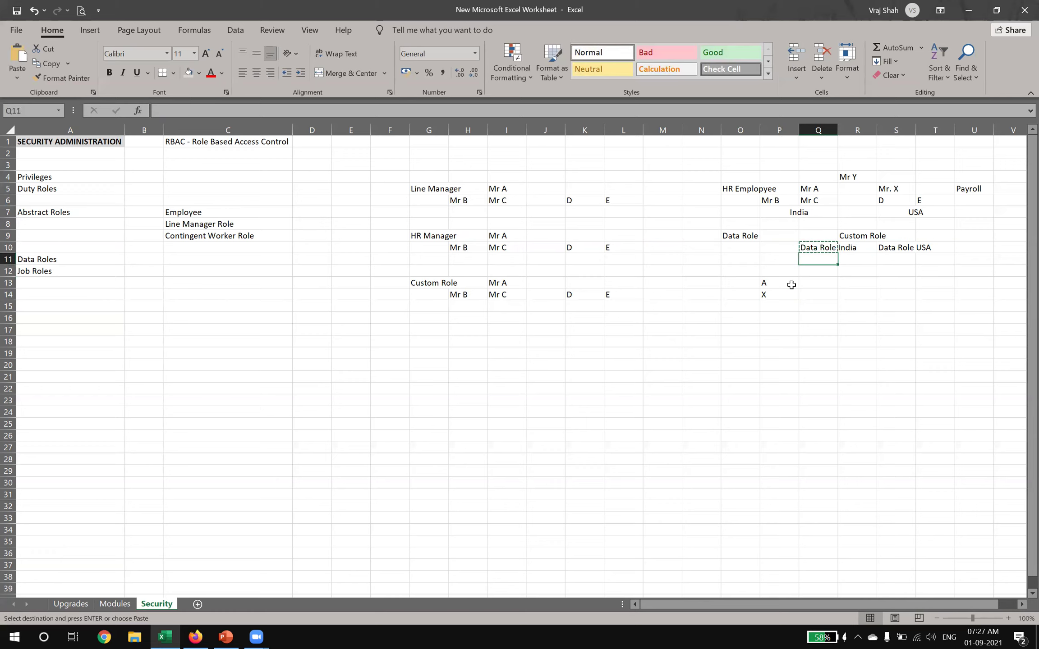
key(ctrl+v)
Step: Copy "Data Role USA" from S10 into Q14, beside employee X
key(Up)
key(Up)
key(Up)
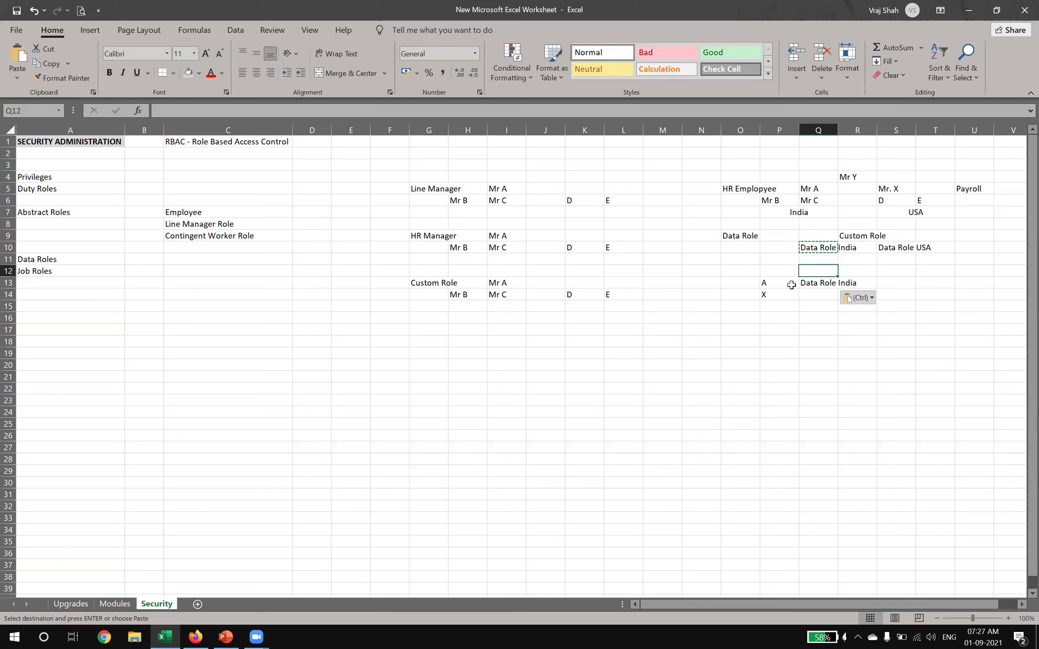
key(Right)
key(Right)
key(ctrl+c)
key(Down)
key(Down)
key(Down)
key(Down)
key(Left)
key(Left)
key(ctrl+v)
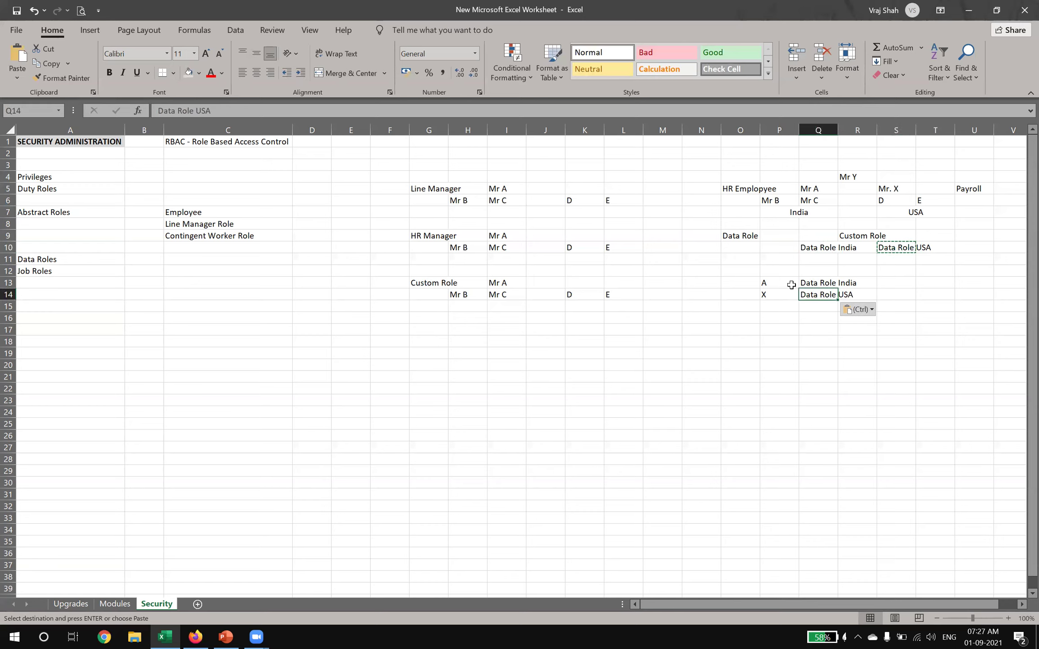
Step: Check the data roles assigned to A and X against the original data role and Custom Role entries above
key(Up)
key(Up)
key(Up)
key(Up)
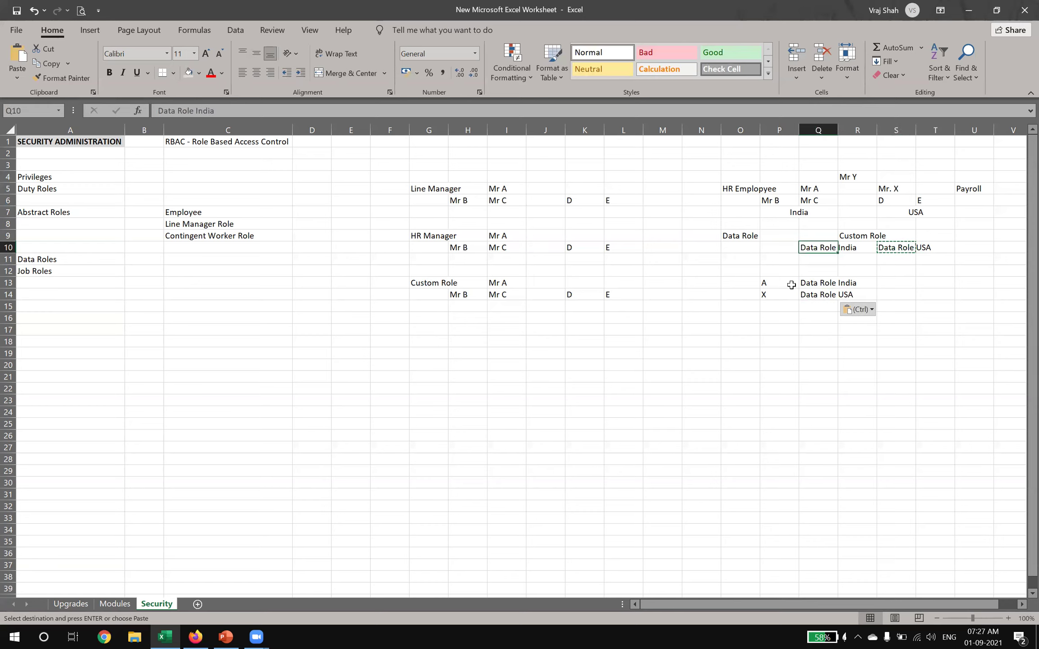
key(Right)
key(Up)
key(Down)
key(Down)
key(Down)
key(Left)
key(Left)
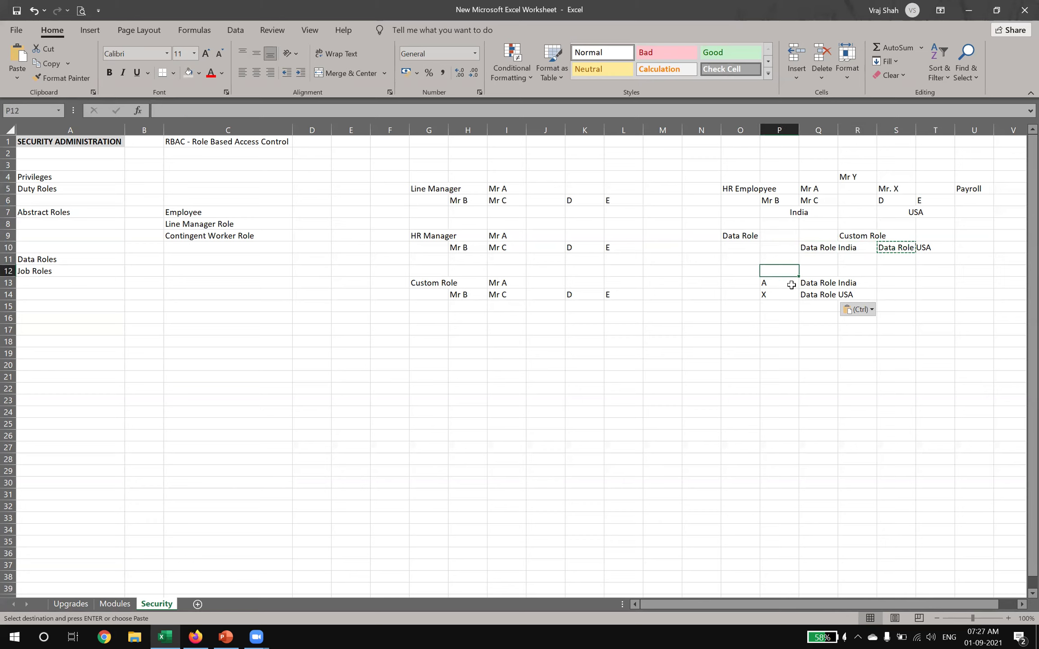
key(Right)
key(Down)
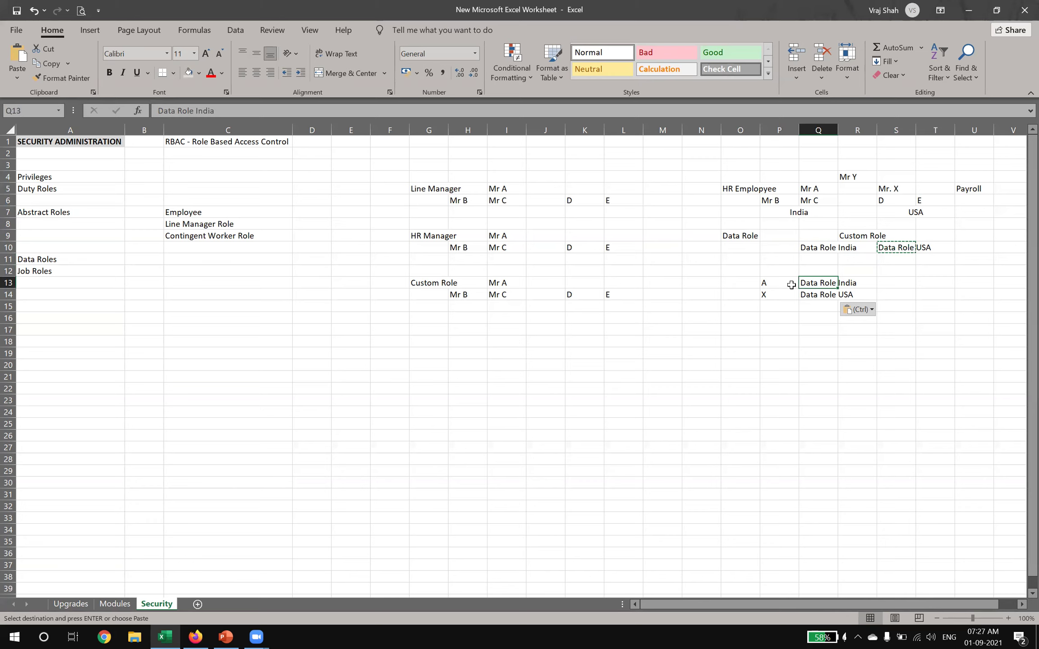
key(Up)
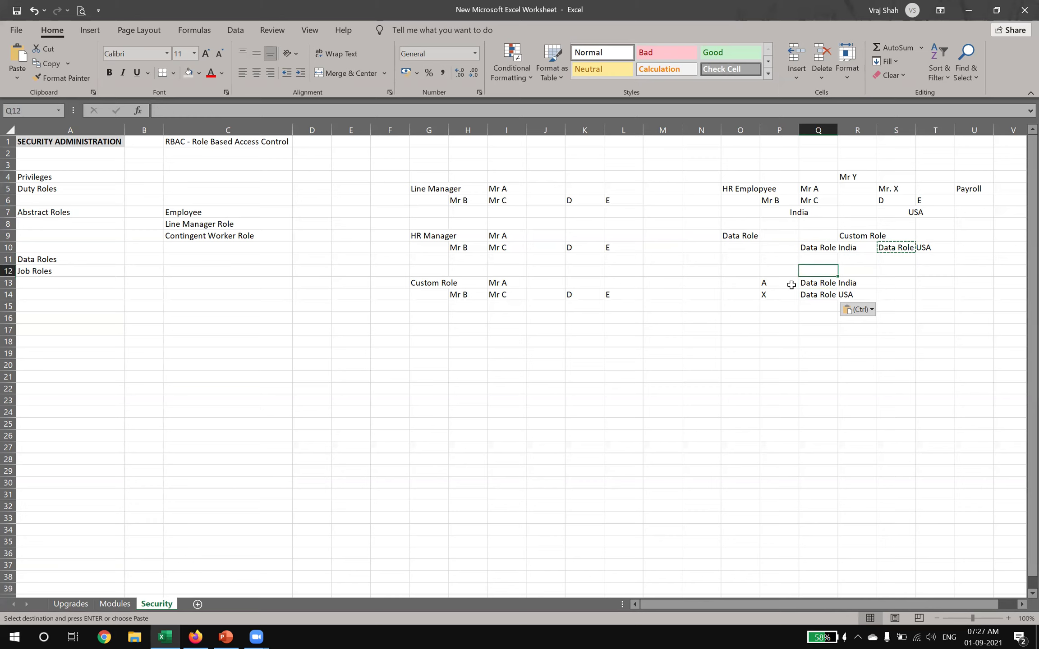
Step: Copy "Custom Role" from R9 into R13, in employee A's row
key(Up)
key(Up)
key(Up)
key(Right)
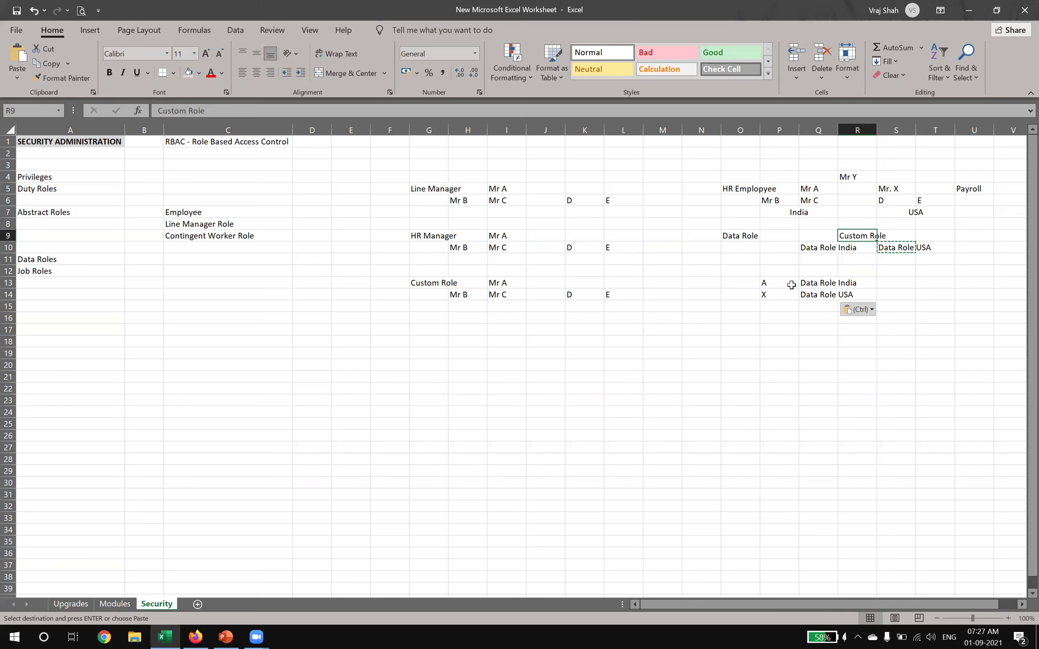
key(ctrl+c)
key(Down)
key(Down)
key(Down)
key(Down)
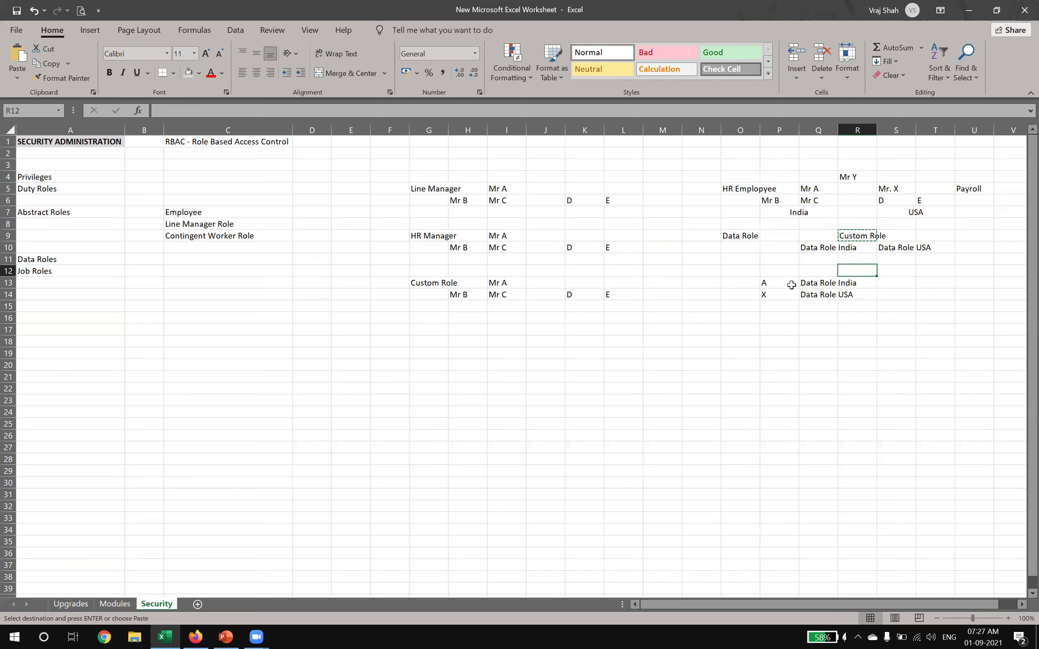
key(ctrl+v)
Step: Paste "Custom Role" into R14 for employee X and fit column Q's width to its contents
key(Down)
key(Down)
key(ctrl)
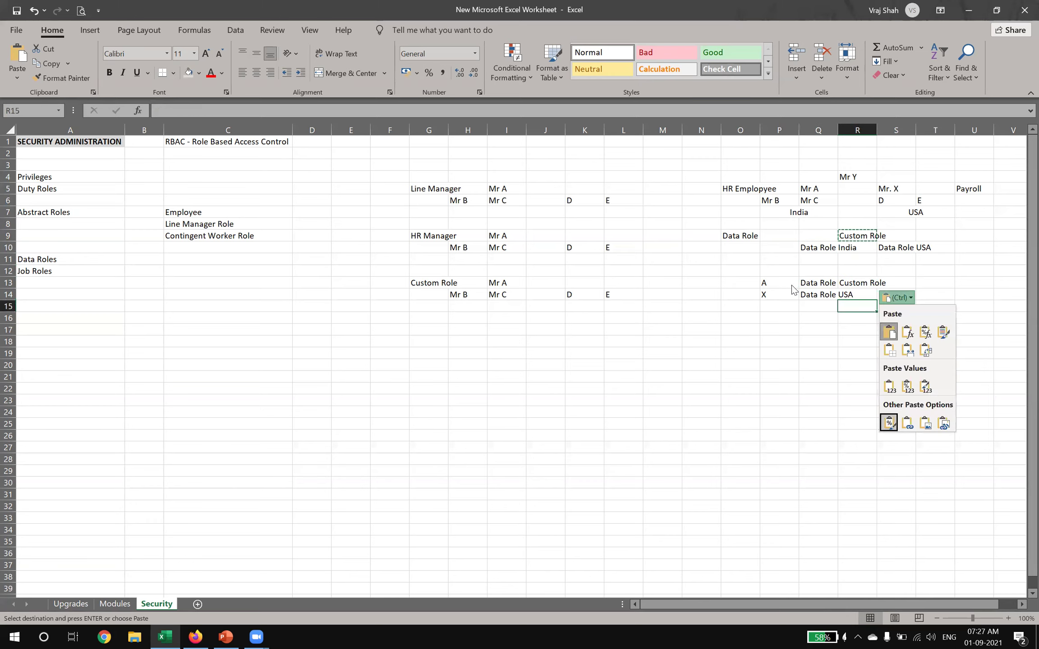
key(Escape)
key(Up)
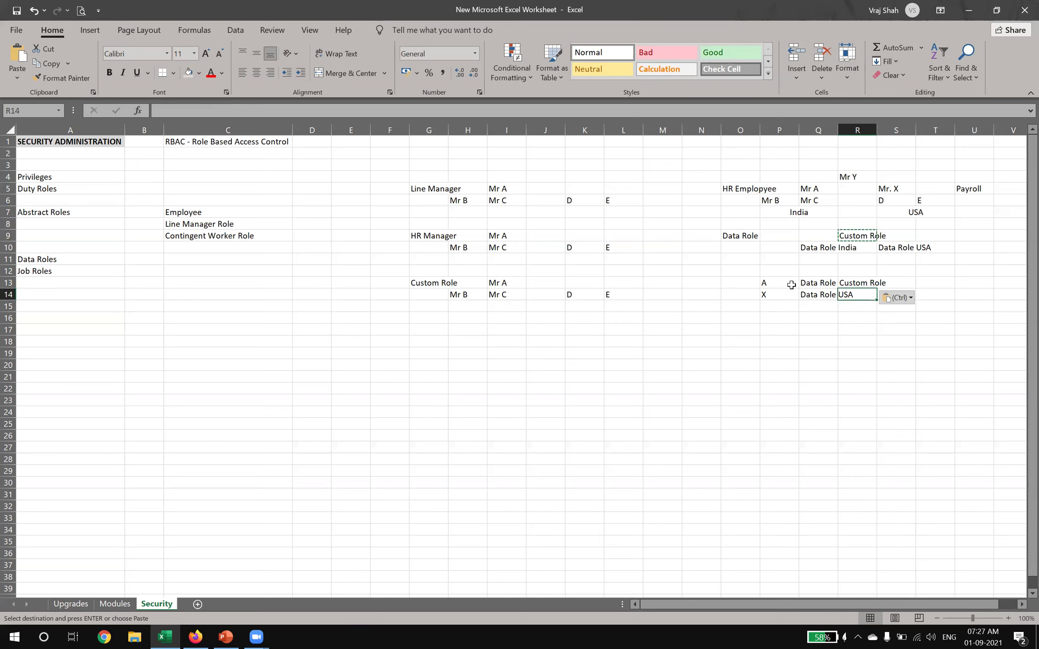
key(ctrl+v)
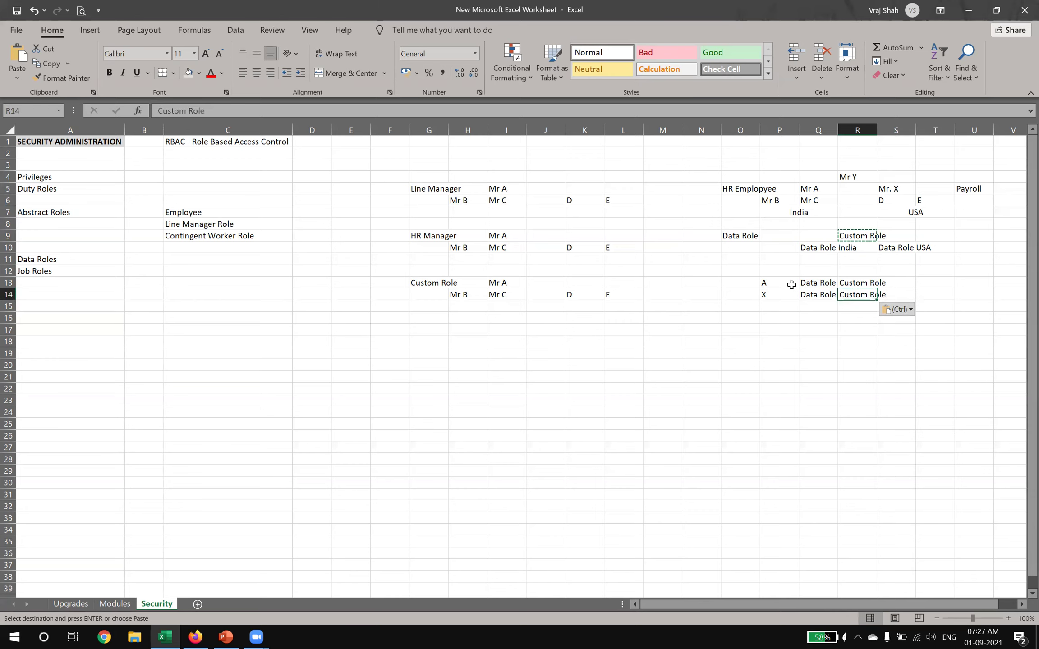
double_click(838, 130)
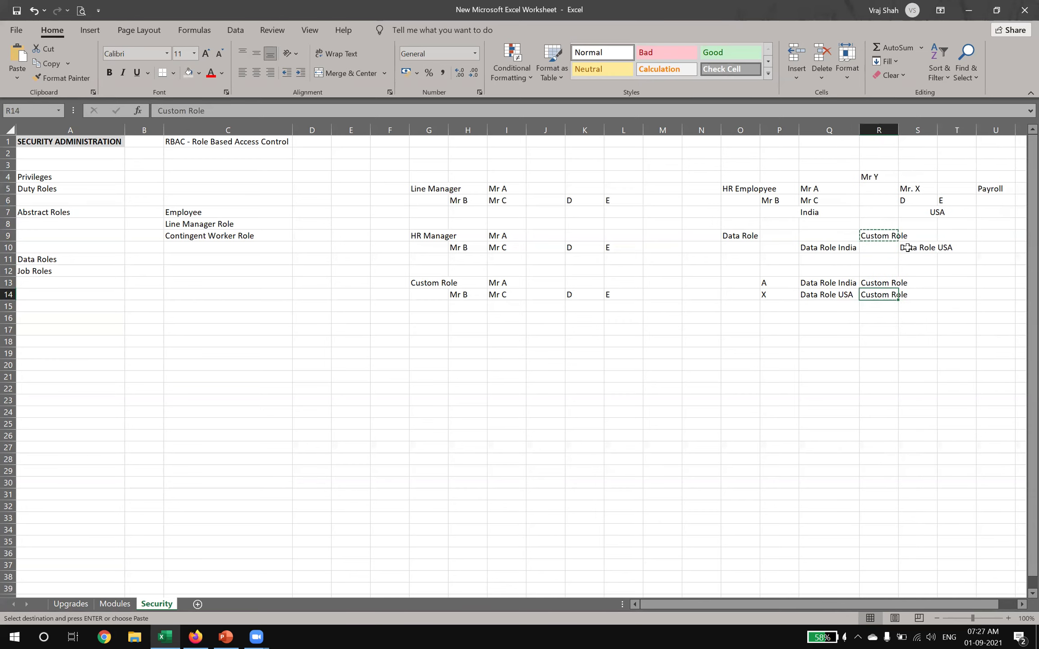
Step: Examine the role assignments in P13:R14, comparing each employee's country data role with the Custom Role
click(765, 293)
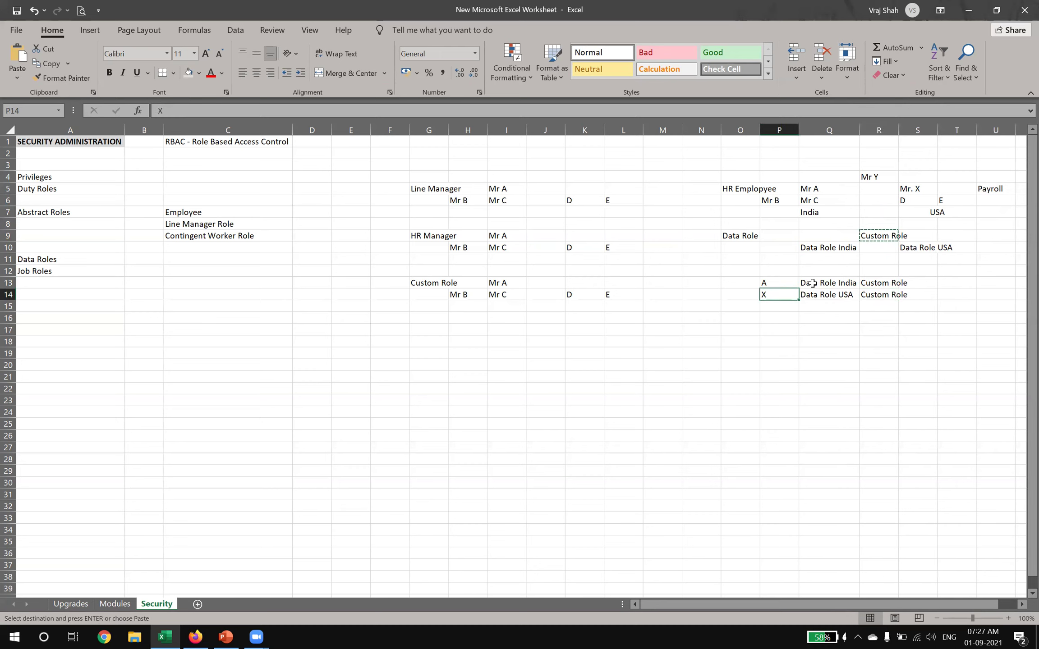
click(810, 282)
click(769, 281)
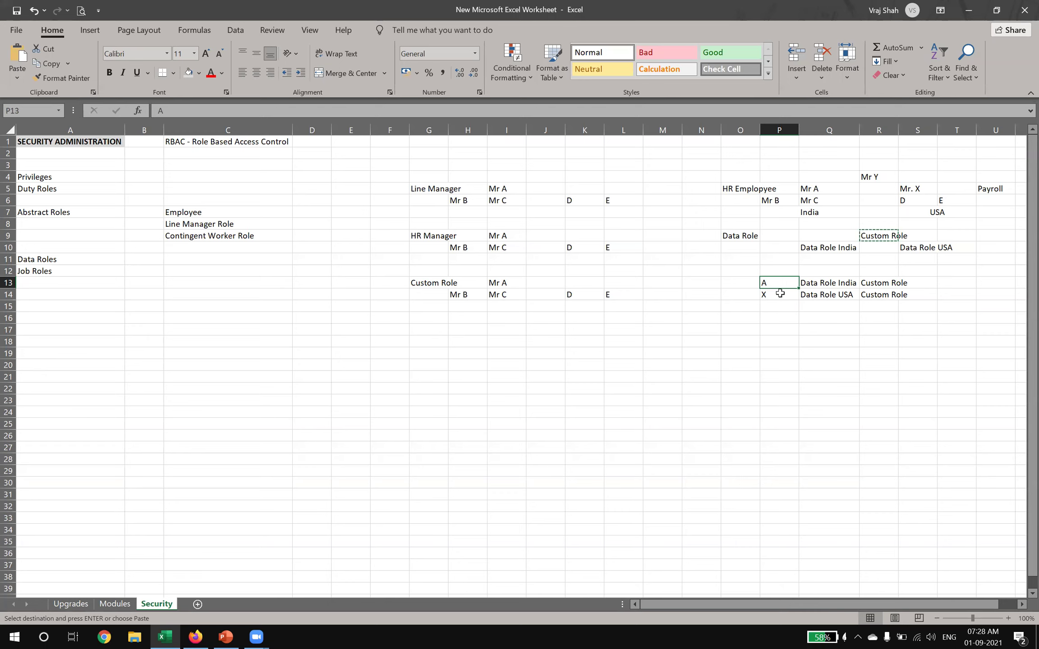
drag(778, 282, 879, 294)
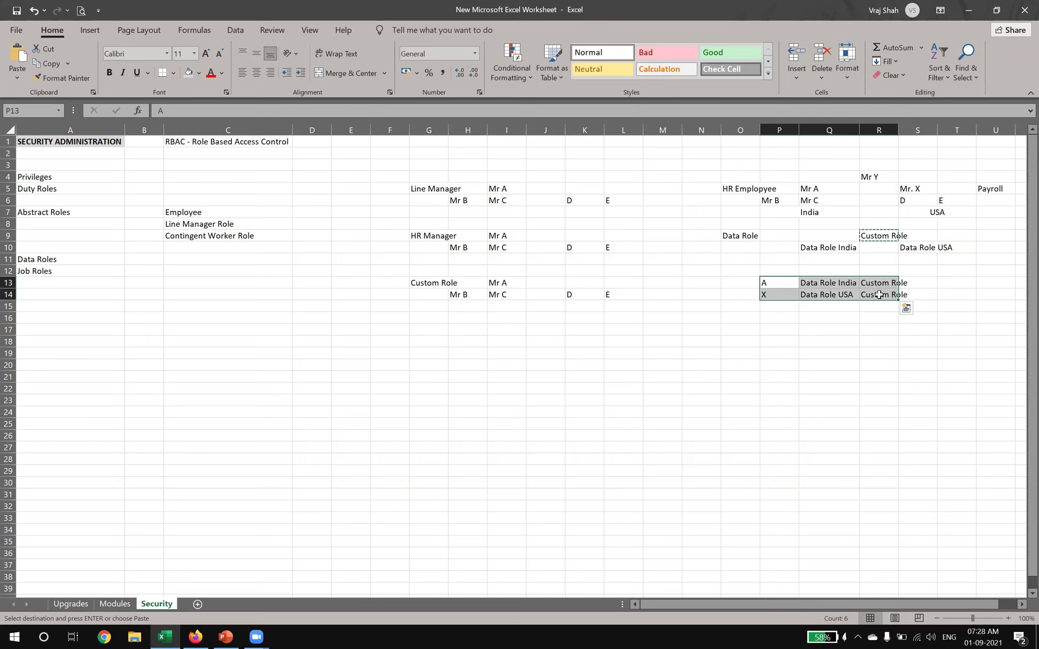
click(834, 284)
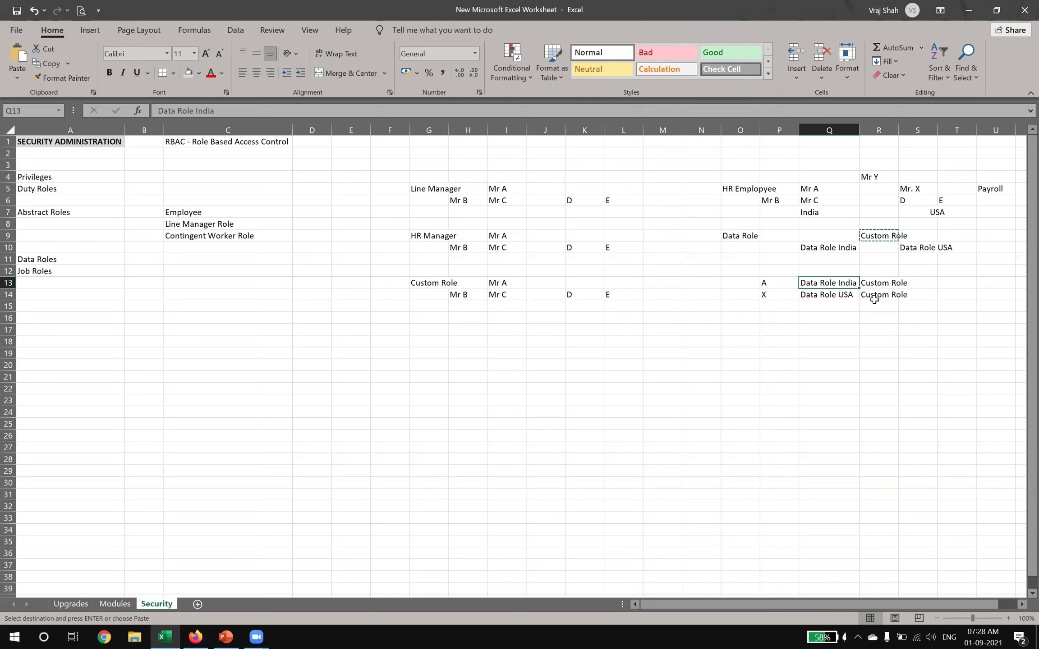
click(870, 284)
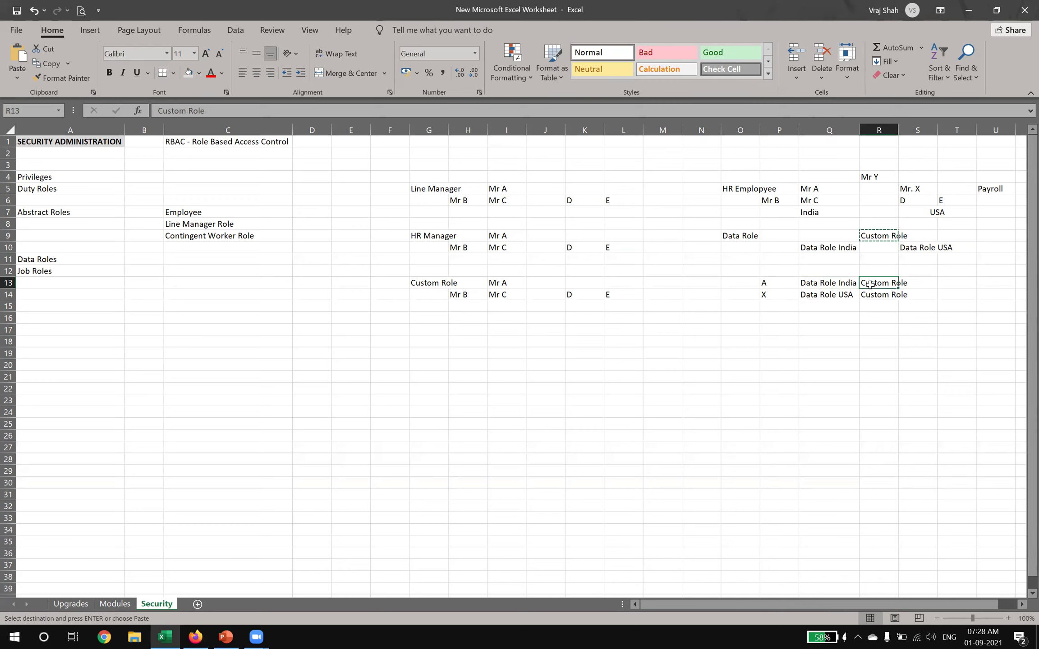
click(820, 282)
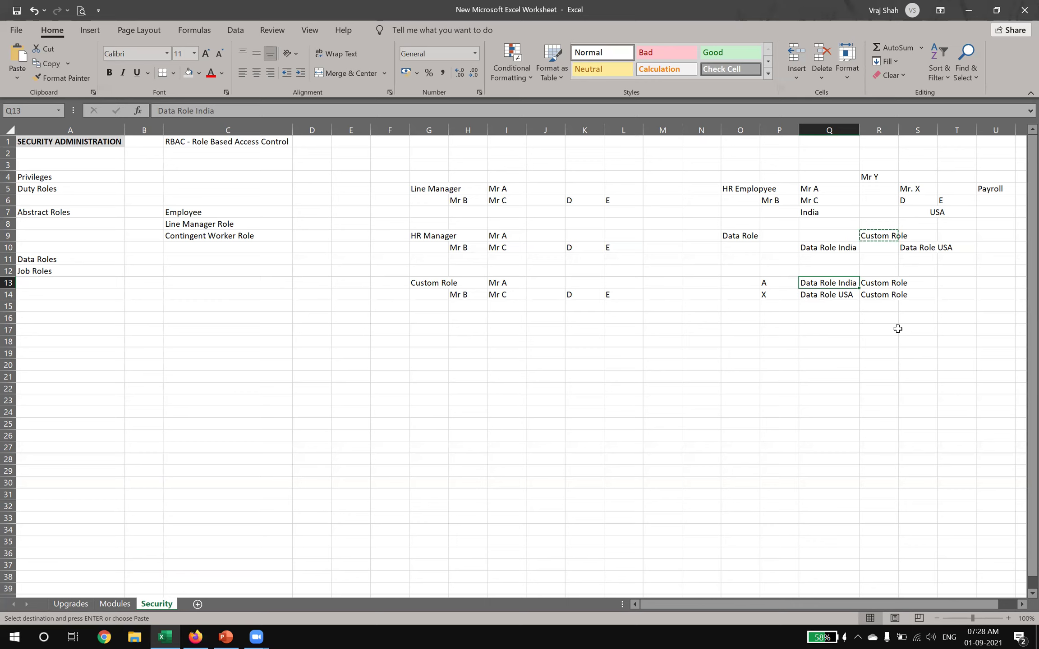
click(875, 281)
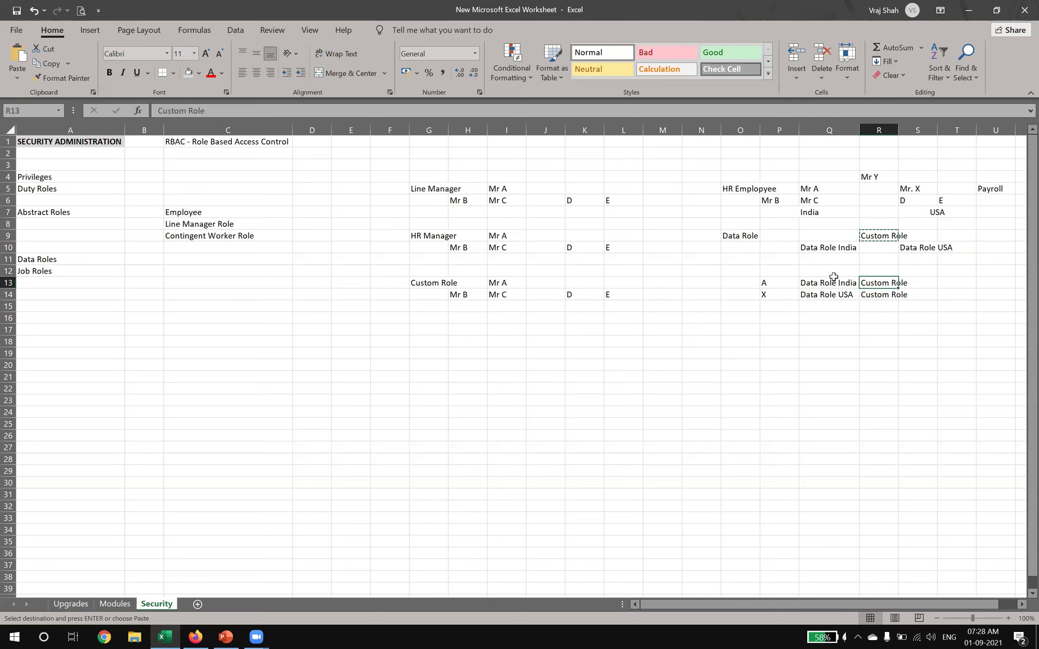
click(810, 292)
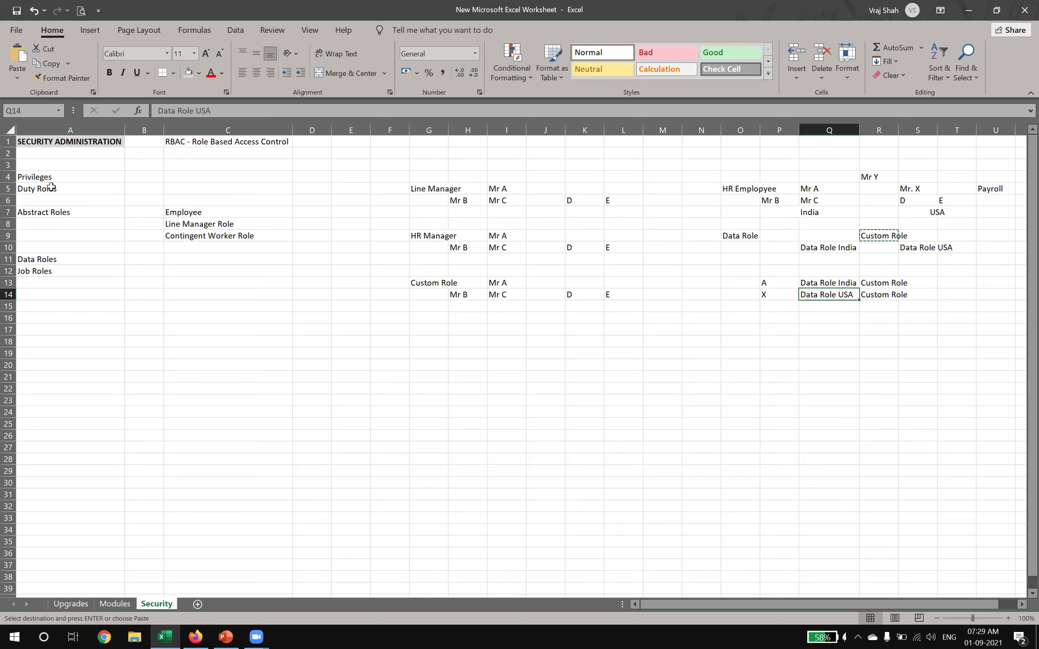
Step: Review the role types in column A, from Duty Roles to Job Roles, together with the Privileges entry
drag(51, 187, 69, 270)
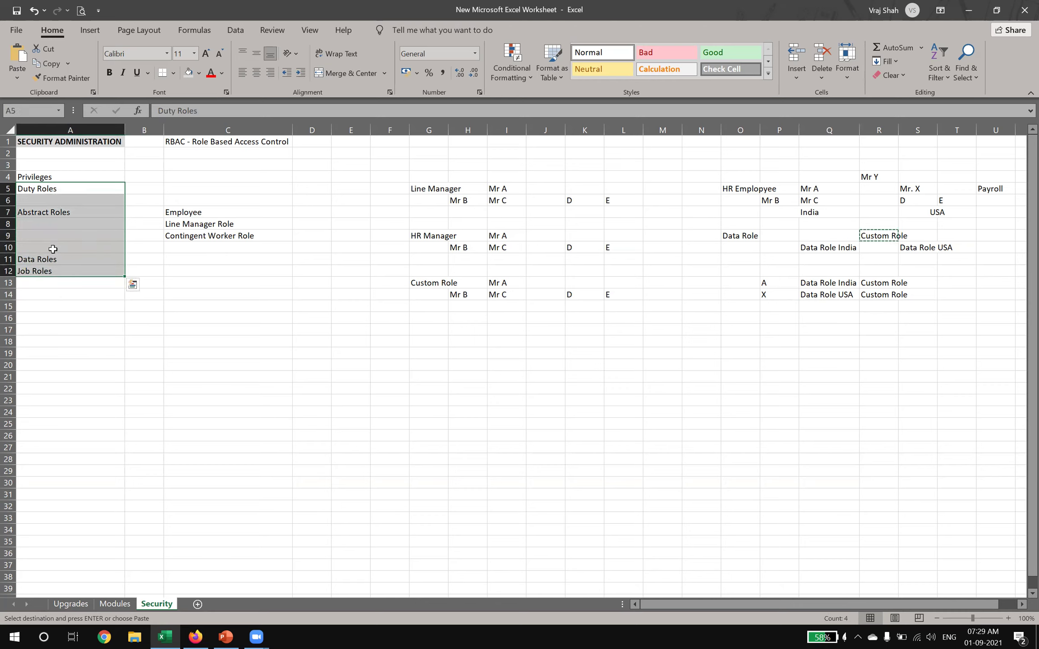
click(78, 292)
click(39, 177)
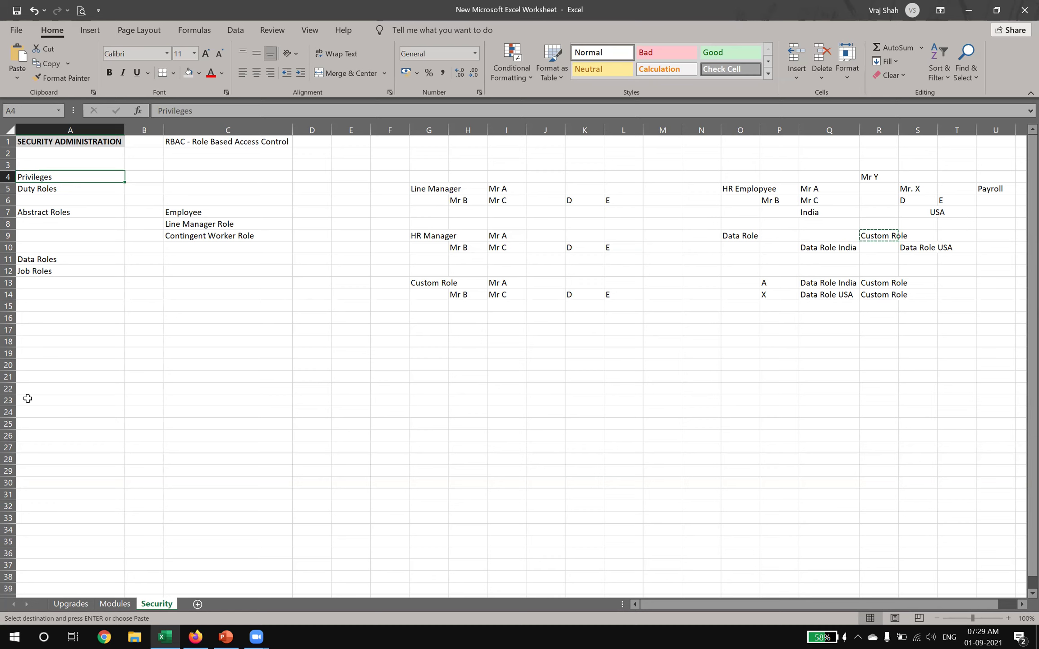
Step: Switch to the Oracle Security Console in Firefox and open the predefined Employee role for editing
click(196, 637)
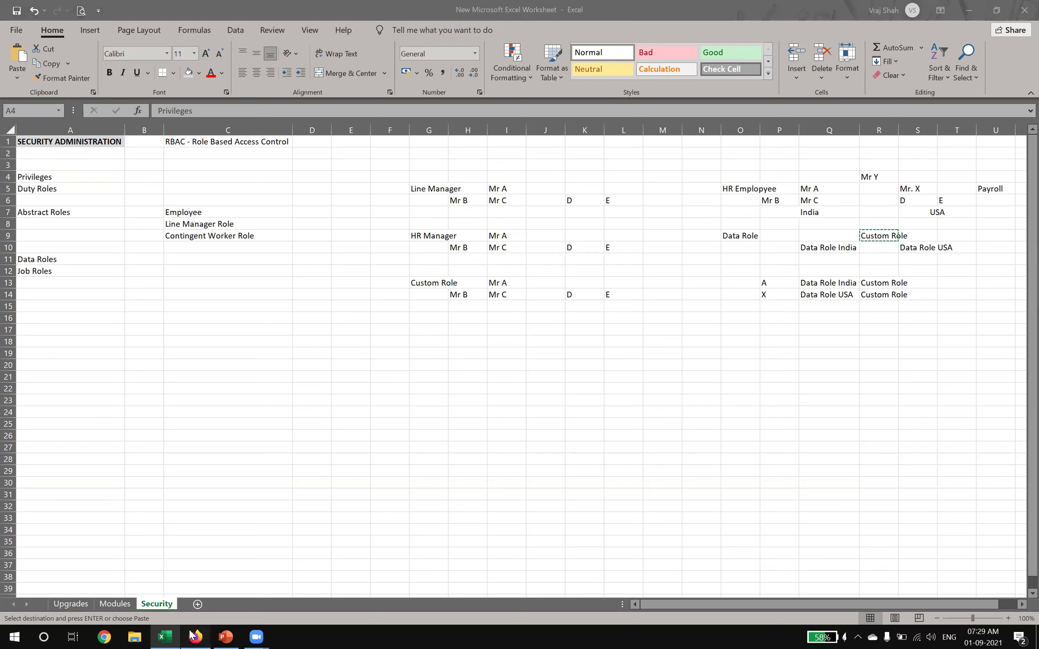
click(68, 14)
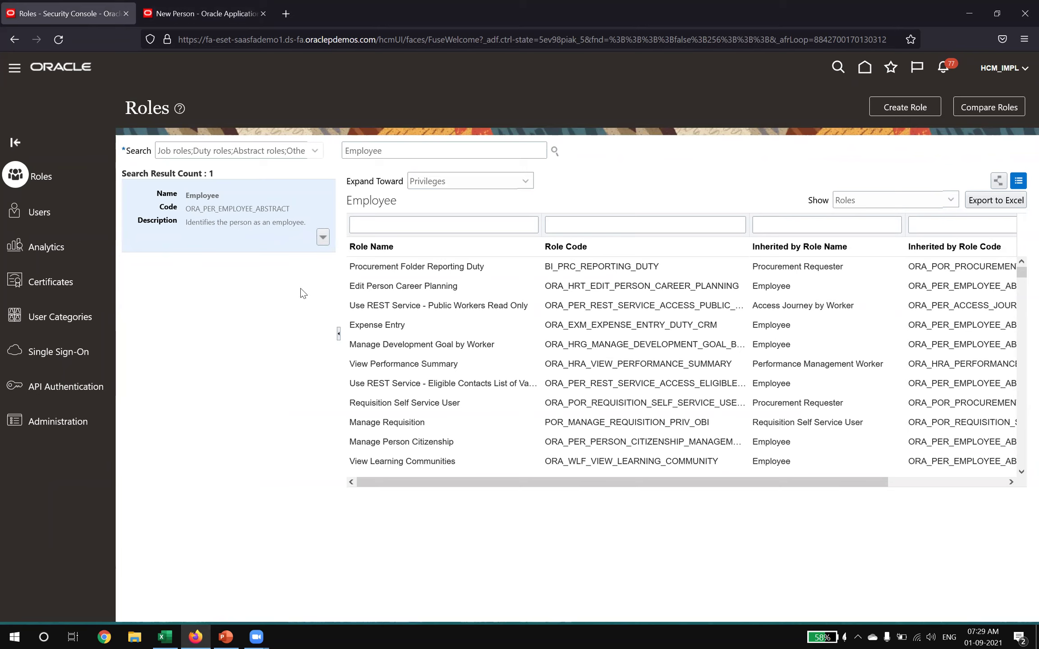
click(322, 237)
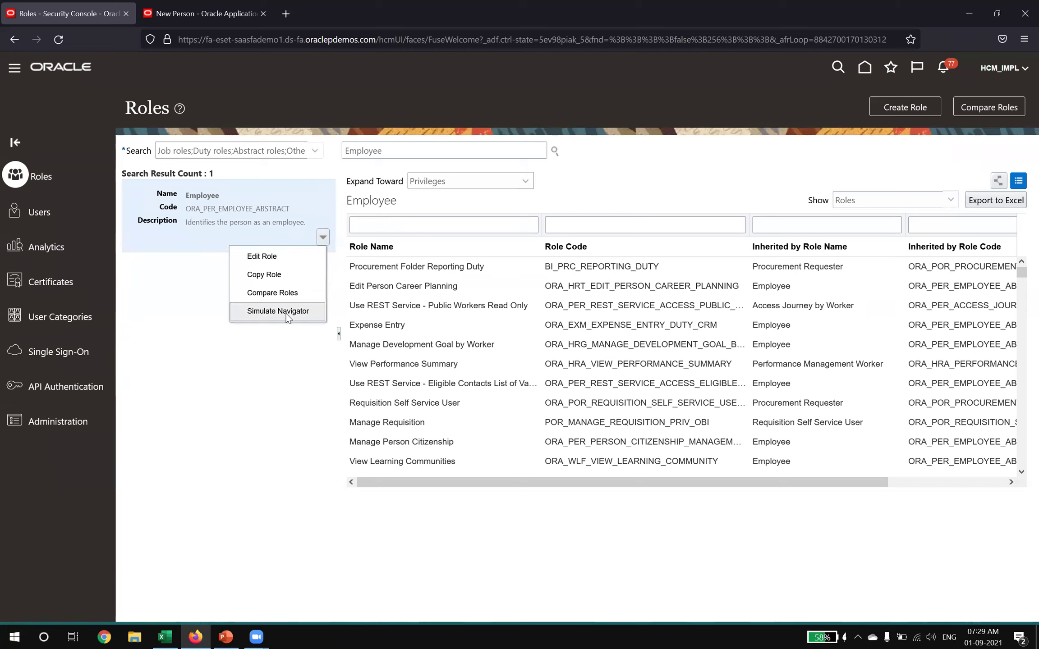
click(255, 256)
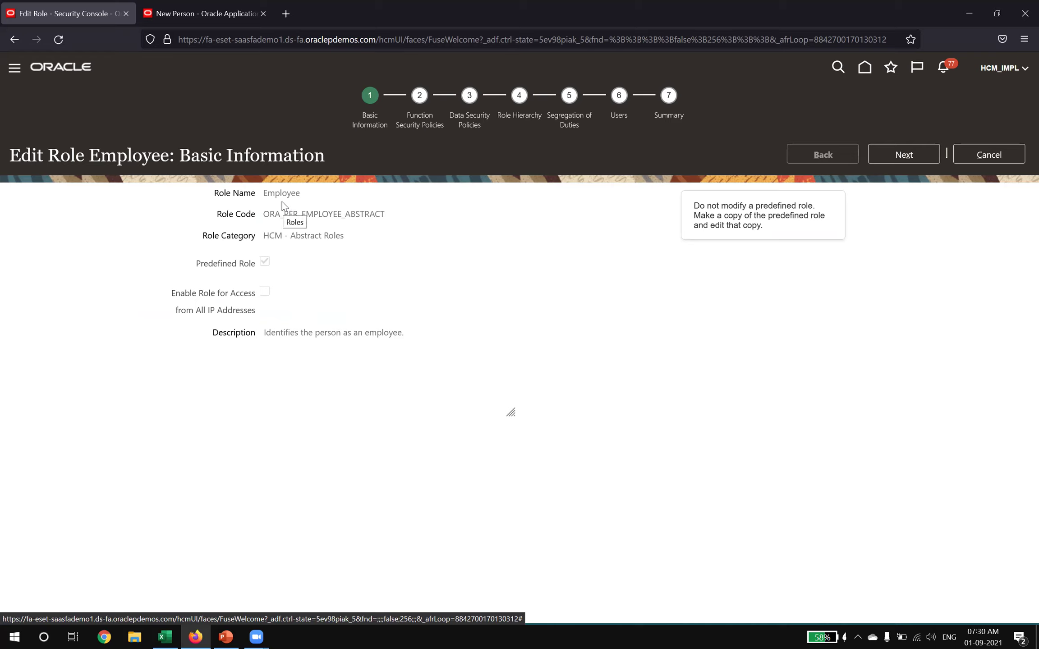
Step: Examine the Employee role's basic information, covering its role name, role code and role category
drag(360, 113, 385, 125)
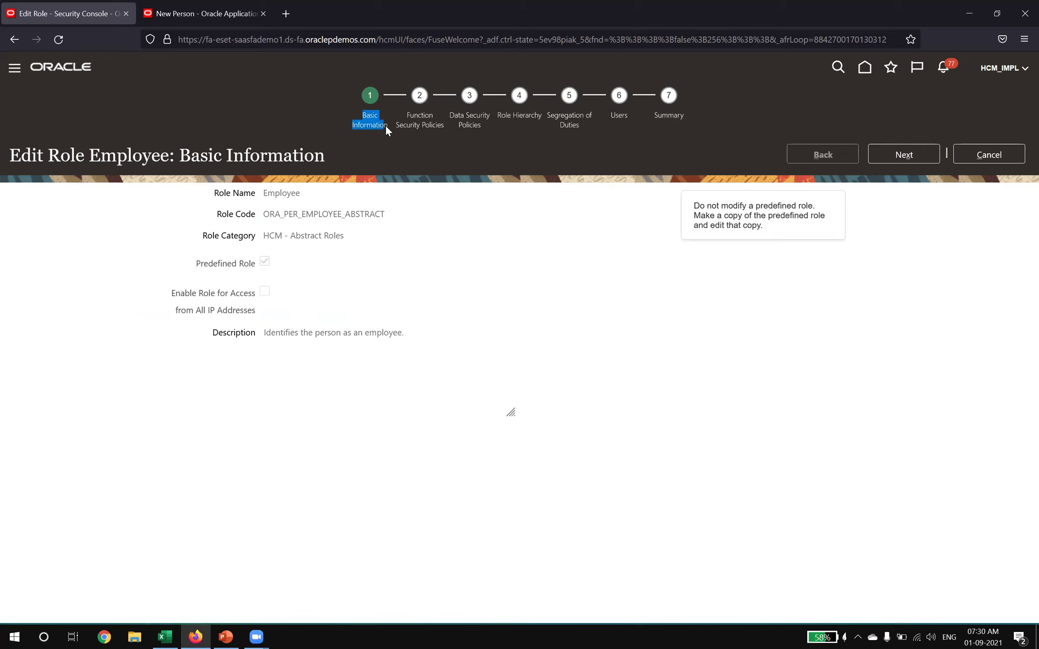
drag(213, 189, 365, 215)
drag(202, 236, 351, 241)
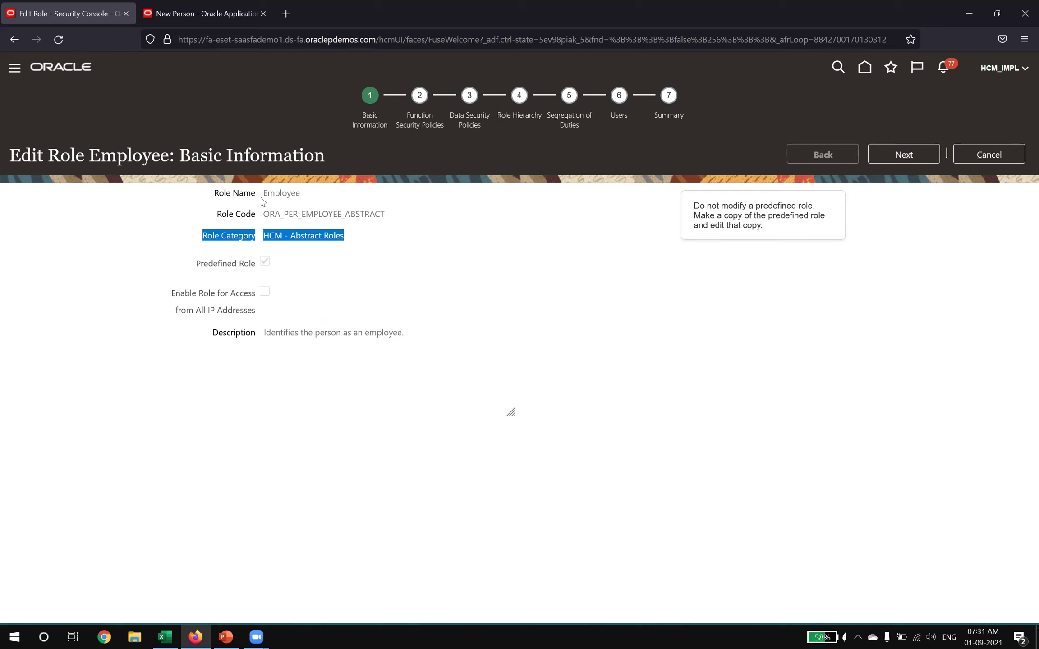
drag(264, 194, 303, 194)
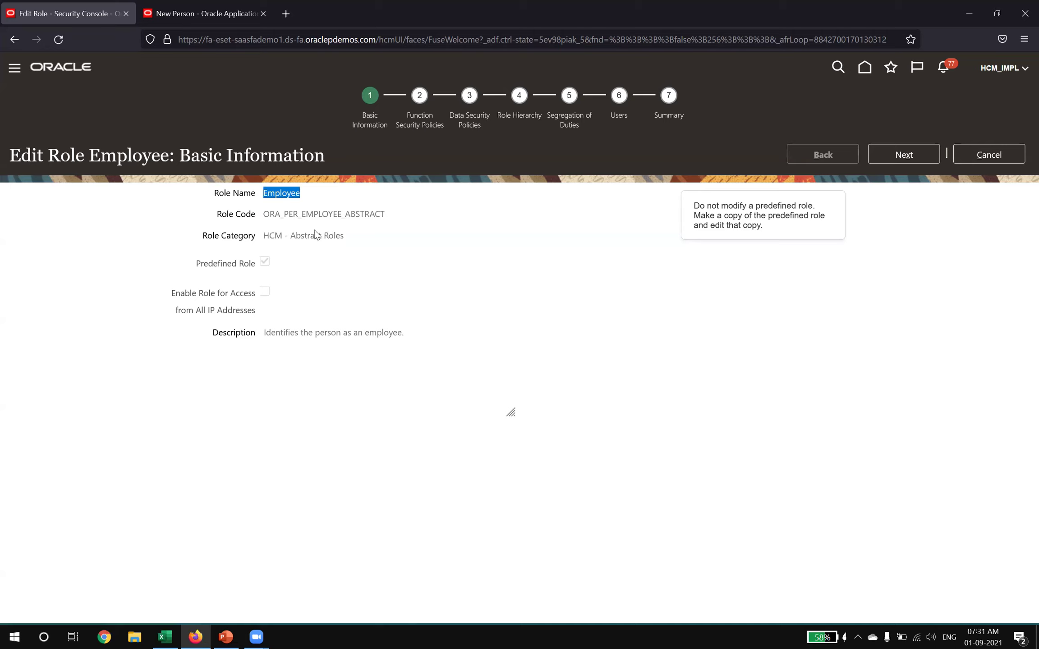
click(273, 193)
drag(263, 193, 386, 215)
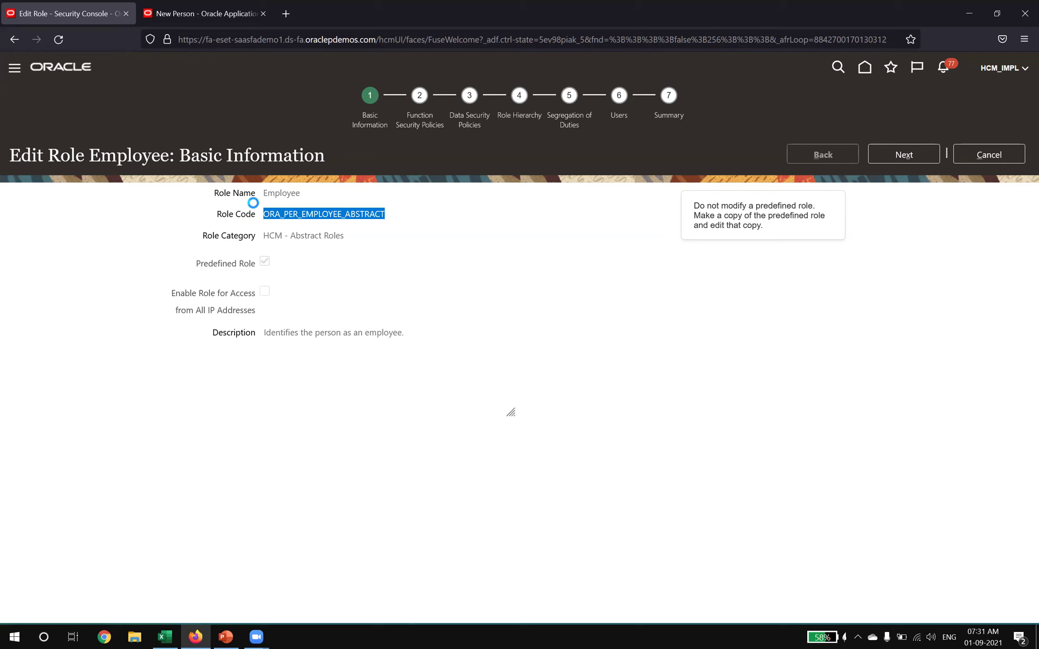
drag(263, 195, 305, 199)
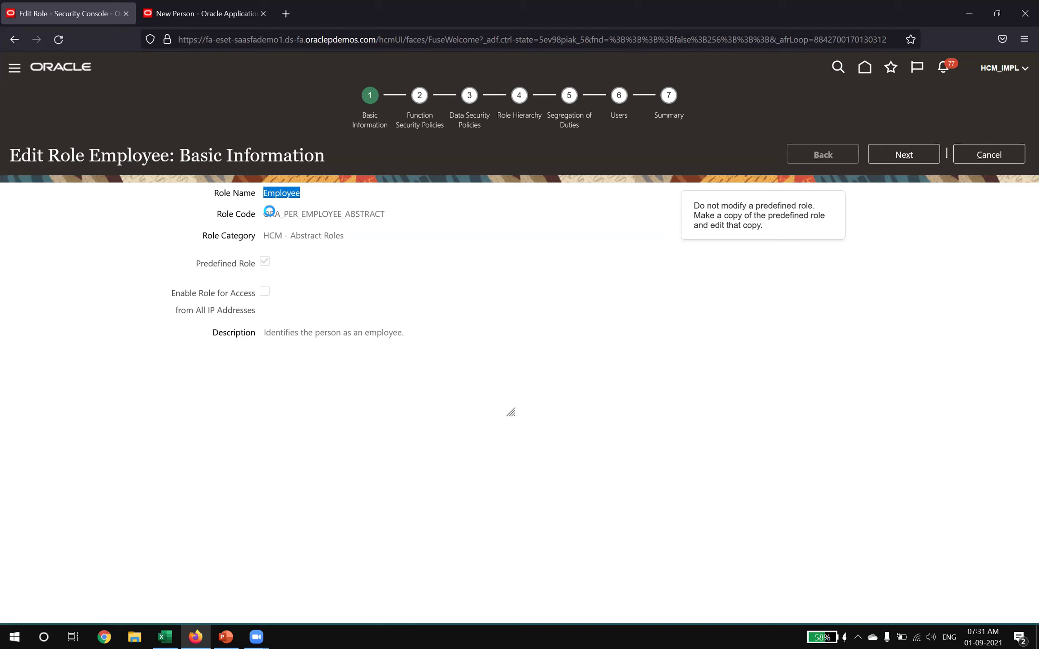
drag(264, 214, 381, 213)
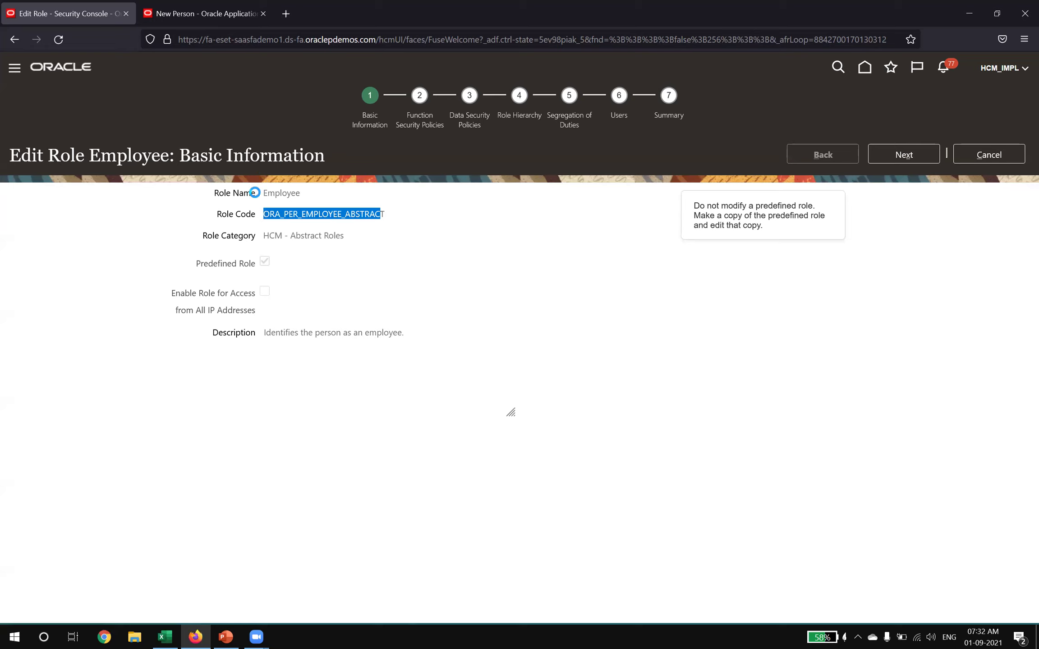
click(290, 196)
drag(269, 214, 363, 210)
drag(262, 236, 340, 236)
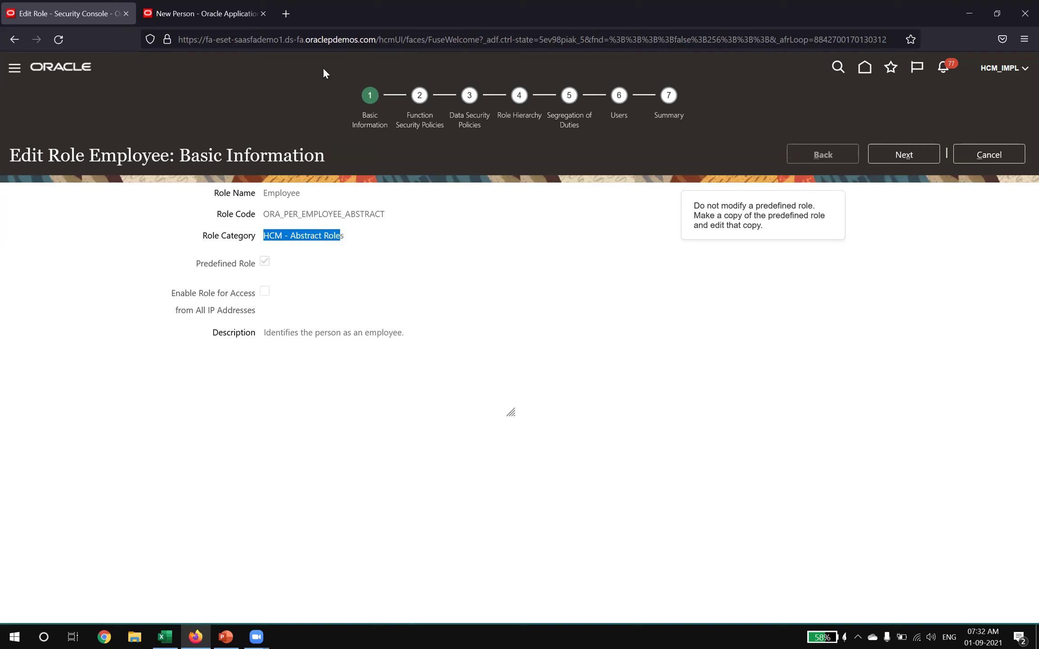
Step: Load the Fusion bookmark in a new browser tab beside the Edit Role tab and open its Security Console
click(305, 18)
drag(305, 19, 171, 16)
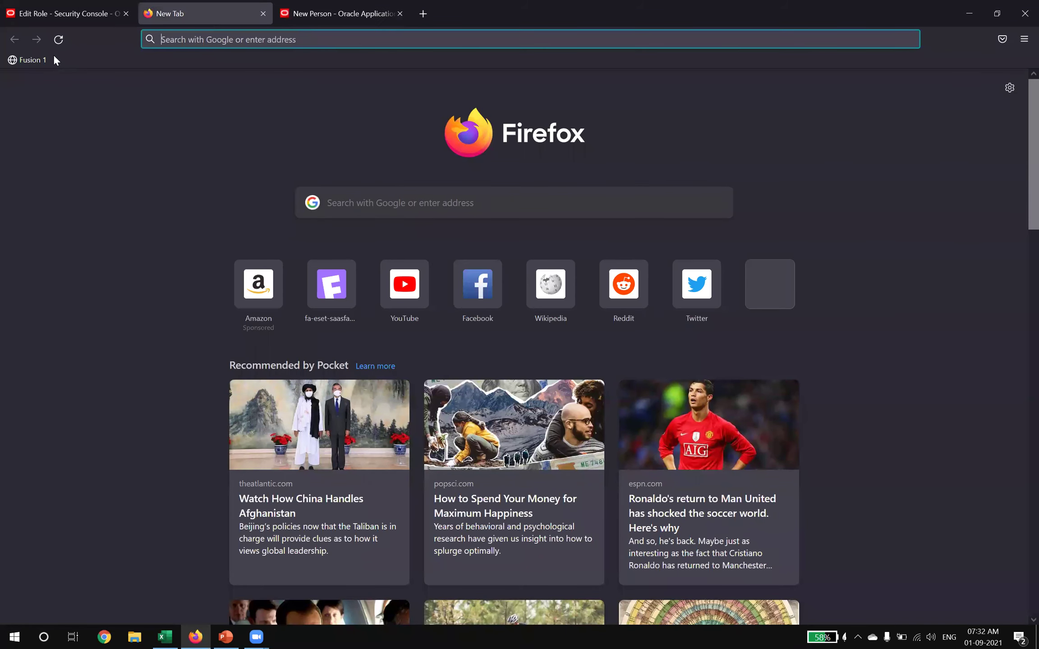
click(48, 59)
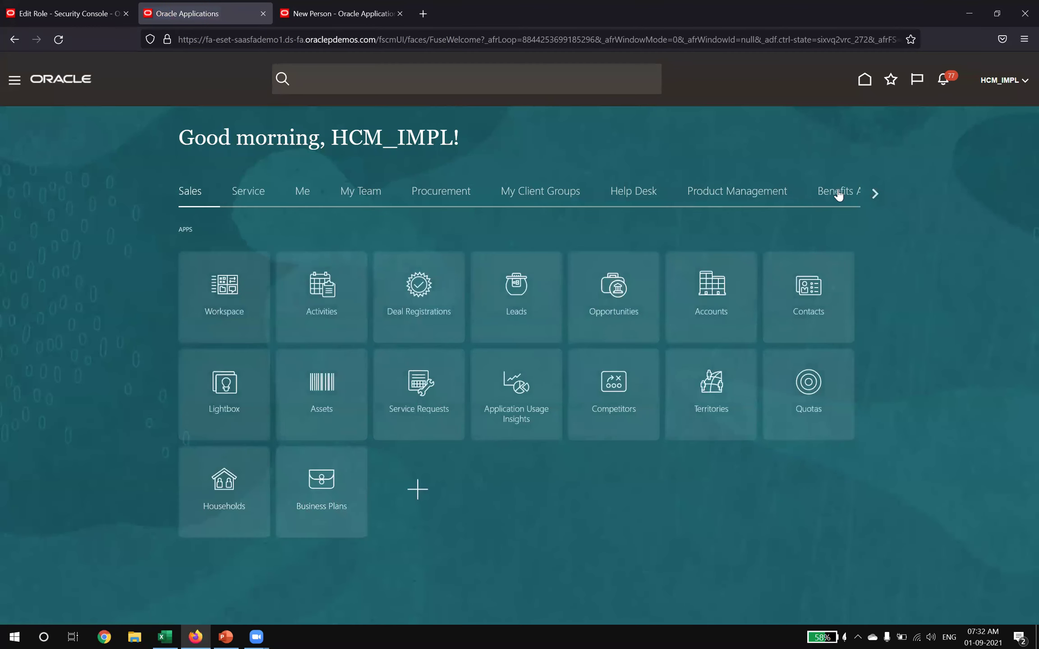
double_click(879, 190)
click(869, 193)
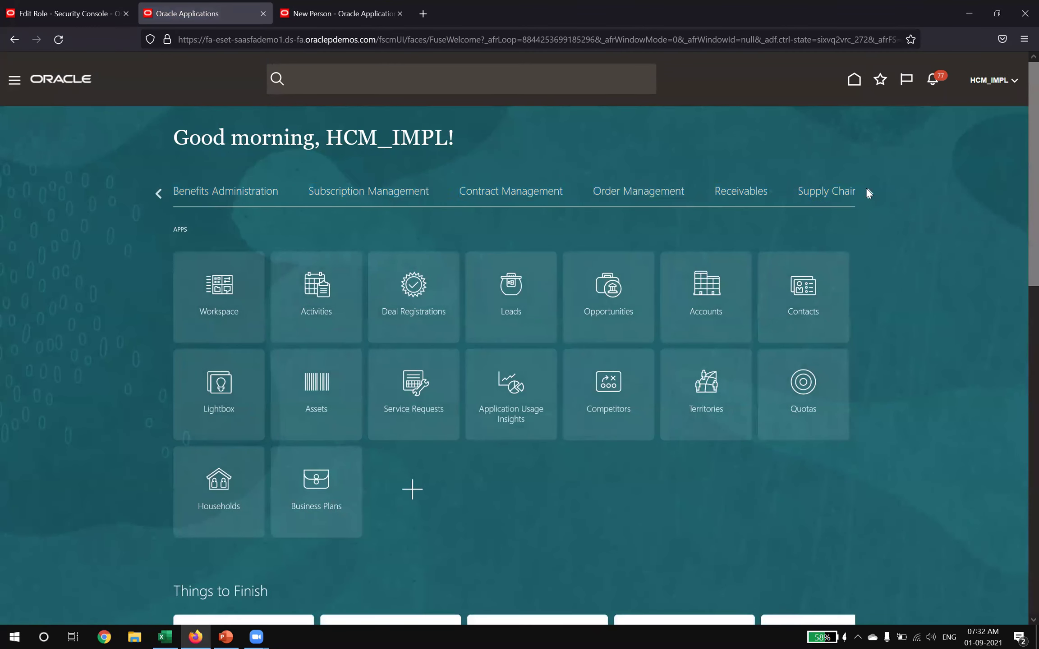
click(869, 193)
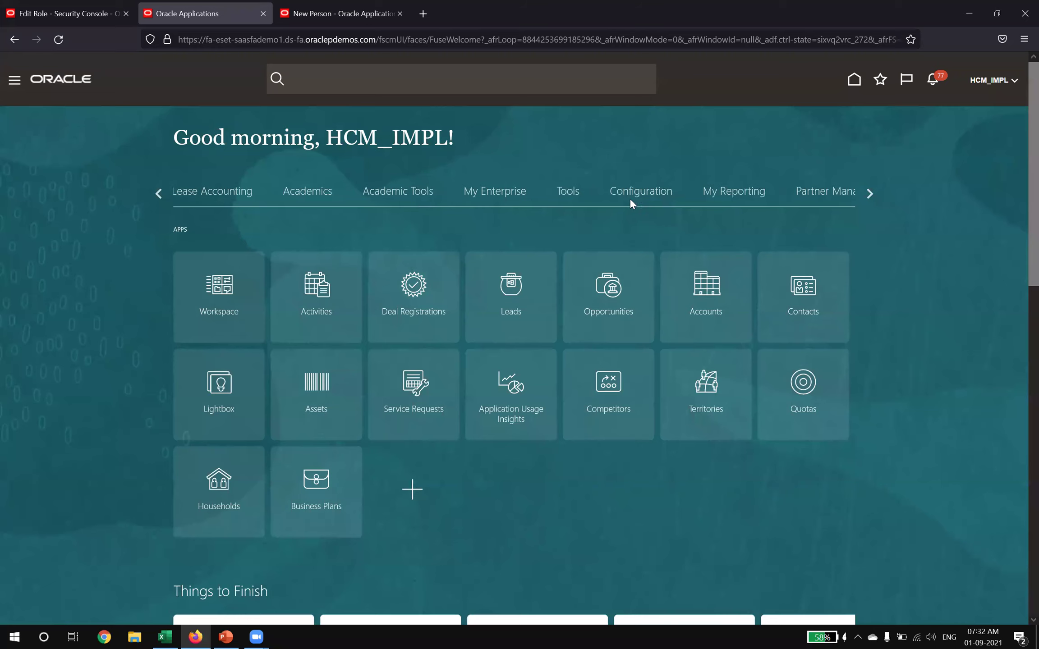
click(564, 193)
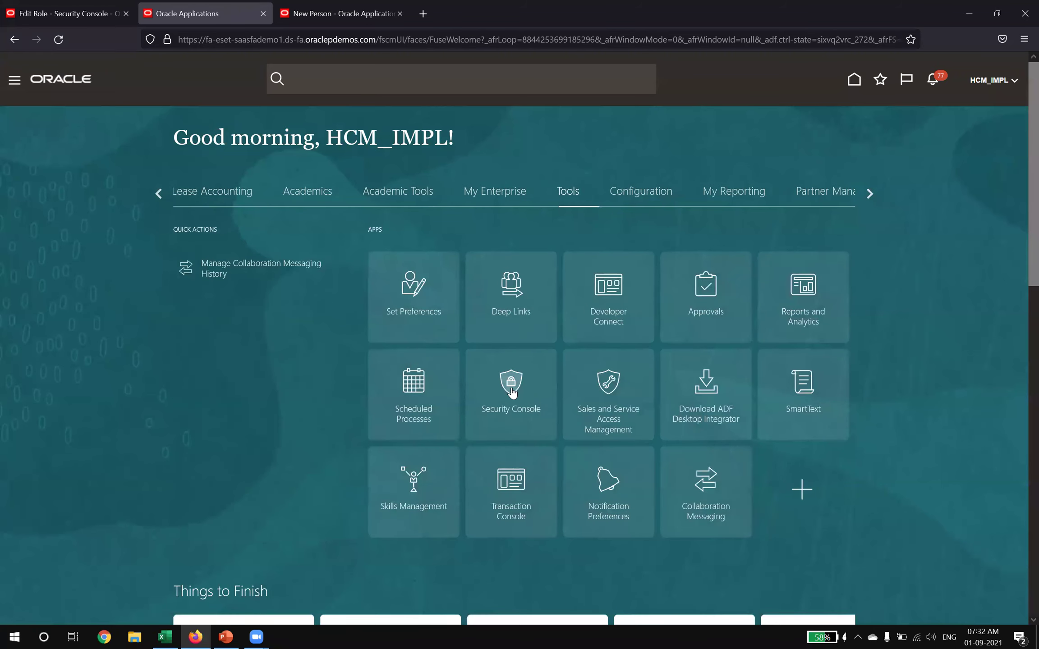
click(505, 414)
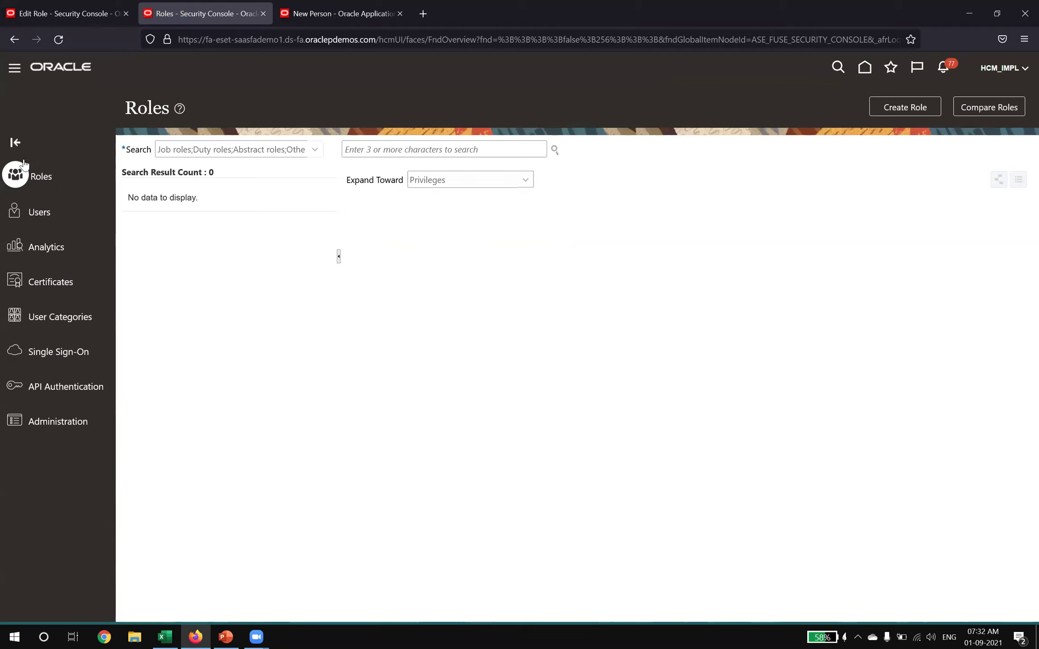
Step: Start creating a new role from the Roles page of the Security Console
click(441, 154)
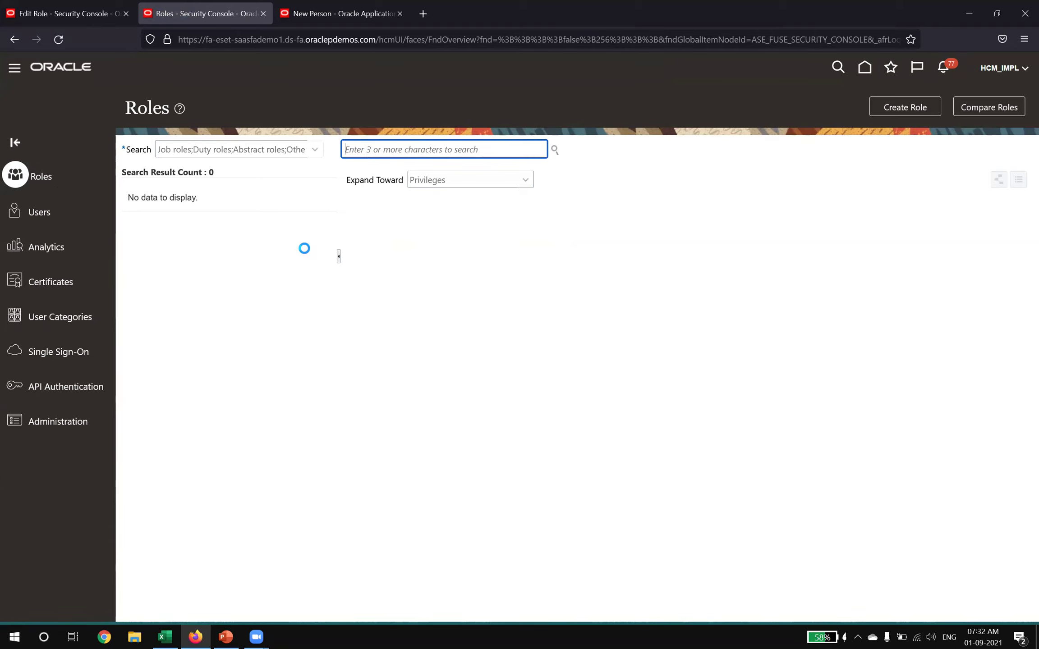
click(471, 117)
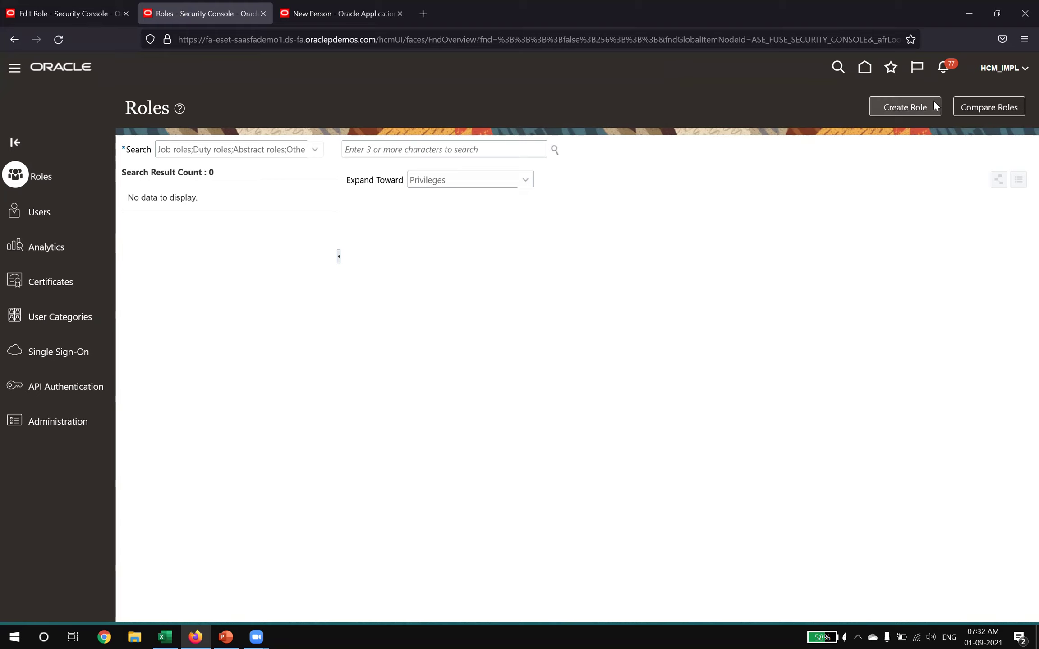
click(899, 103)
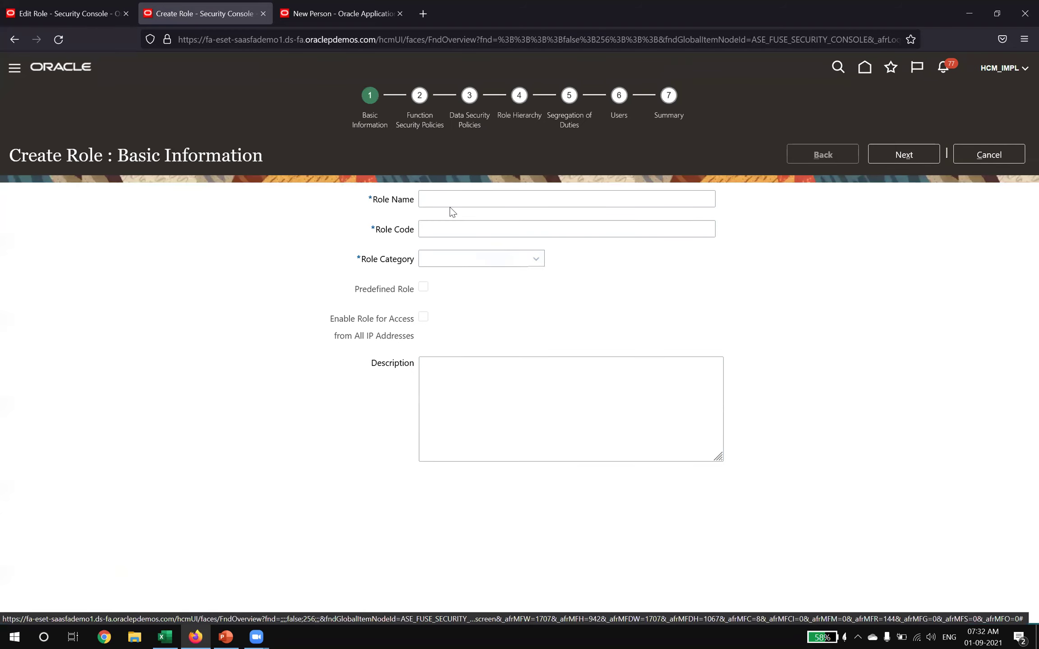
drag(376, 201, 408, 213)
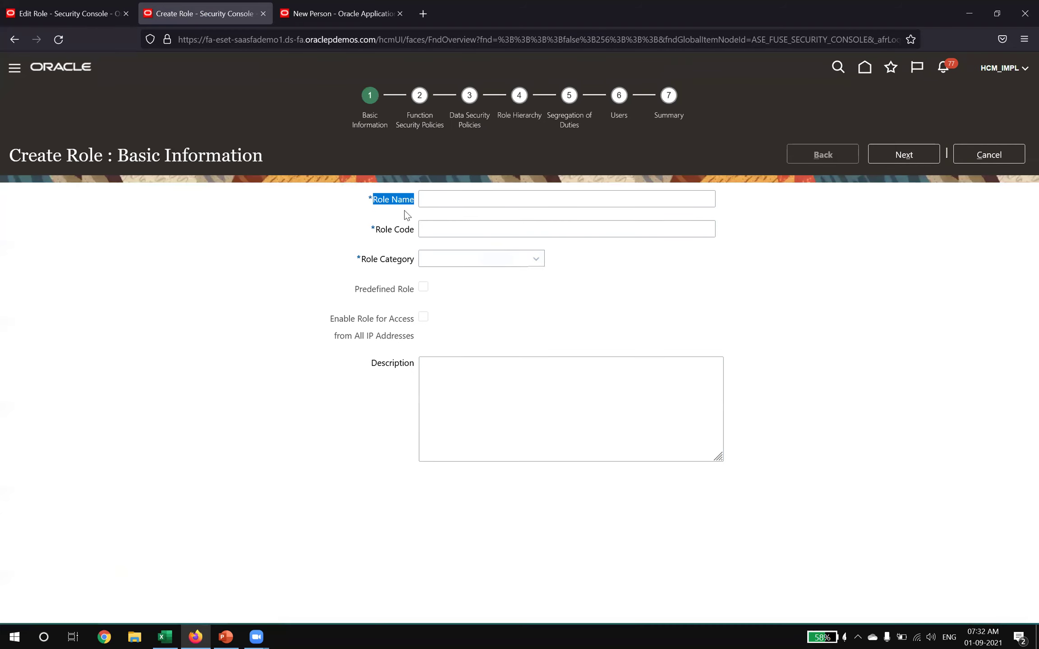
Step: Name the new role "Demo Employee Role VersionA"
click(433, 199)
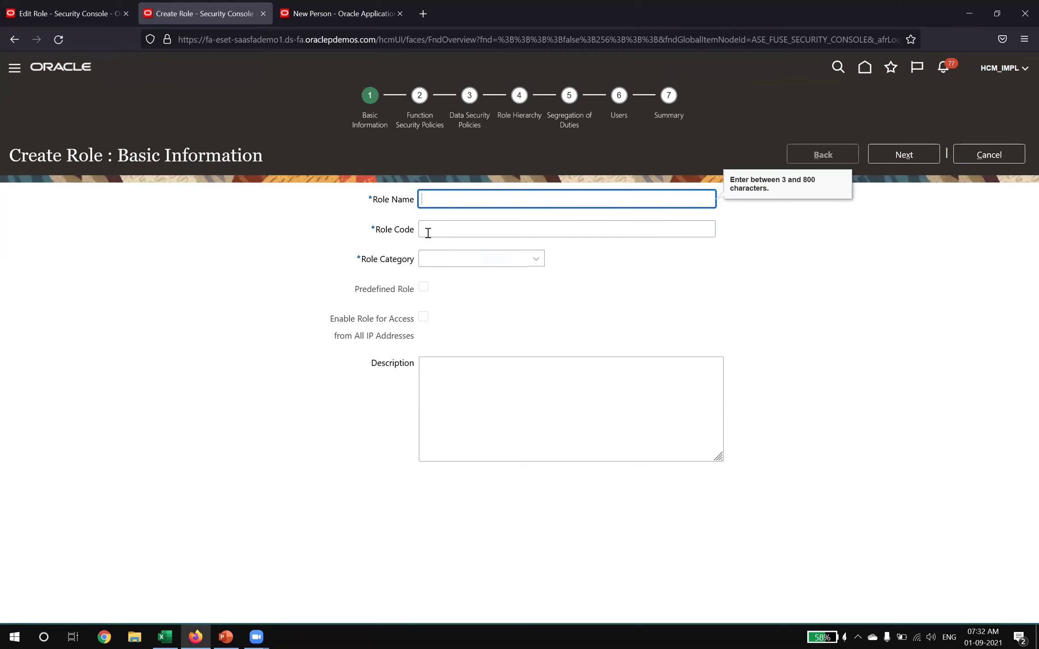
click(428, 232)
click(455, 200)
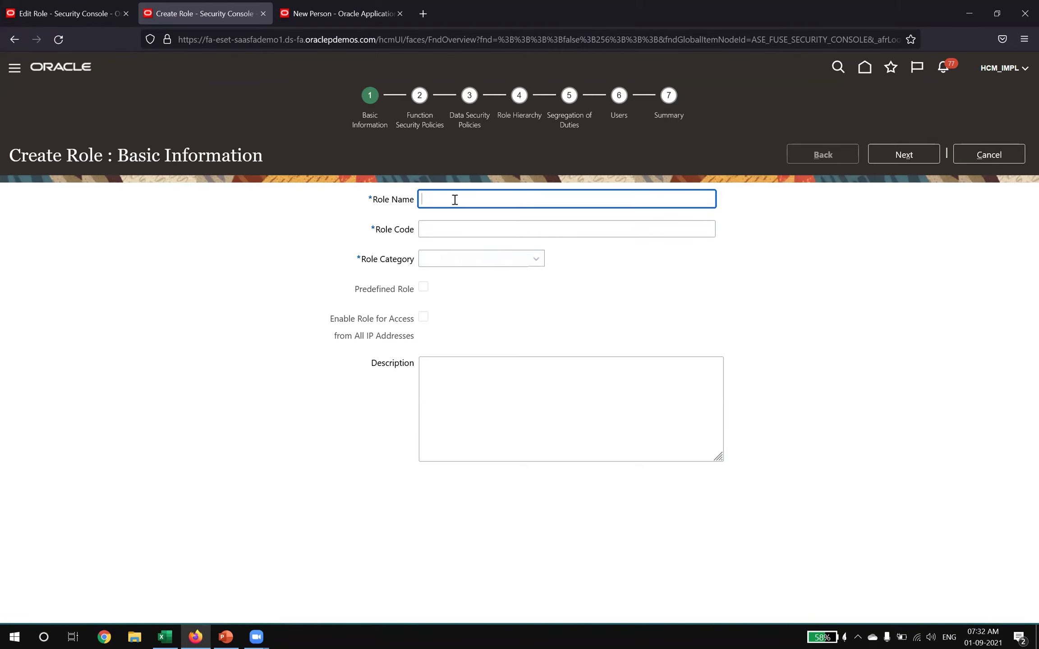
text(DEmo Employee Role )
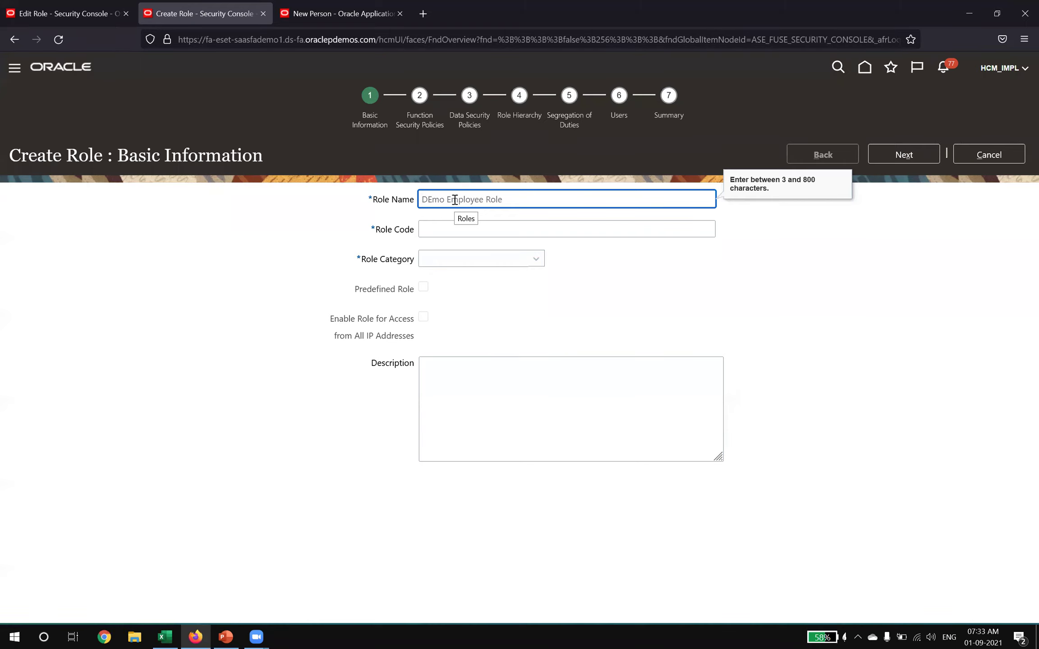
text(Version1)
click(790, 292)
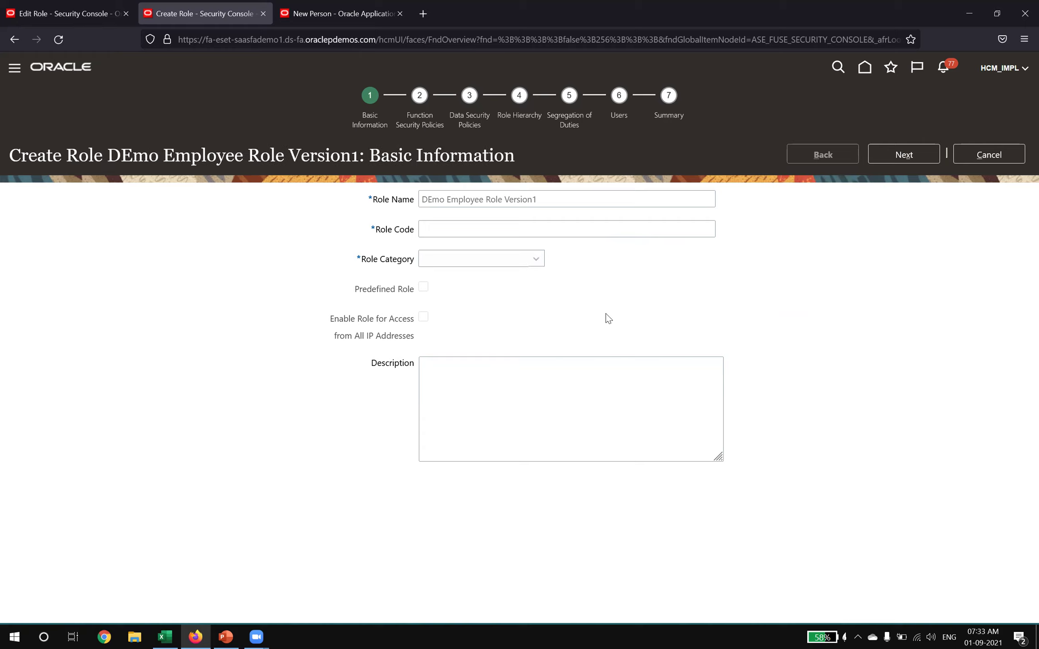
click(432, 200)
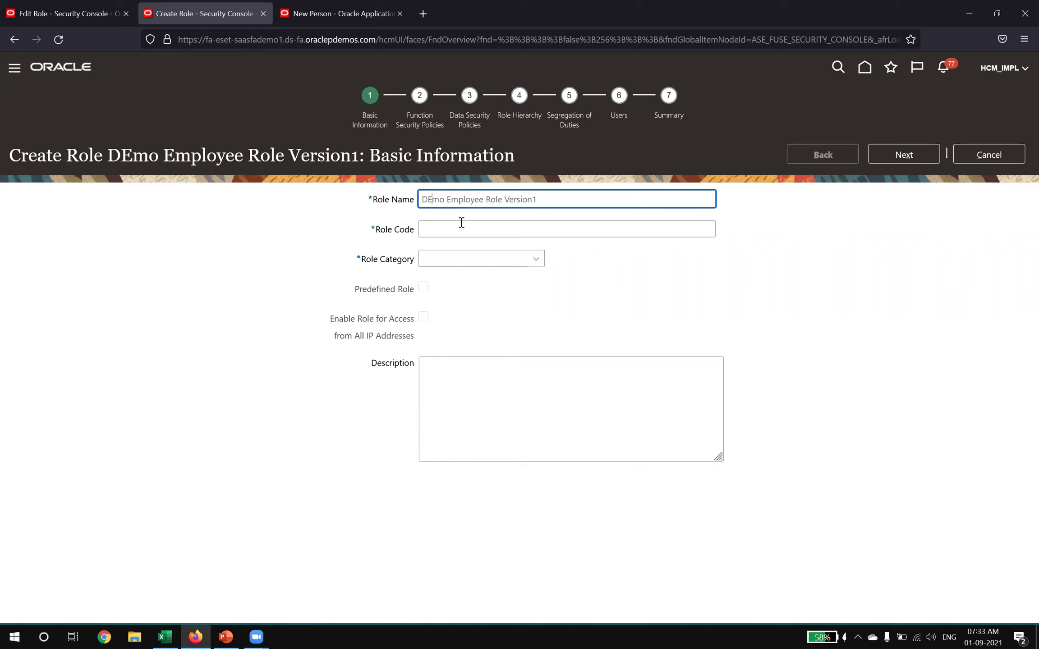
key(BackSpace)
text(e)
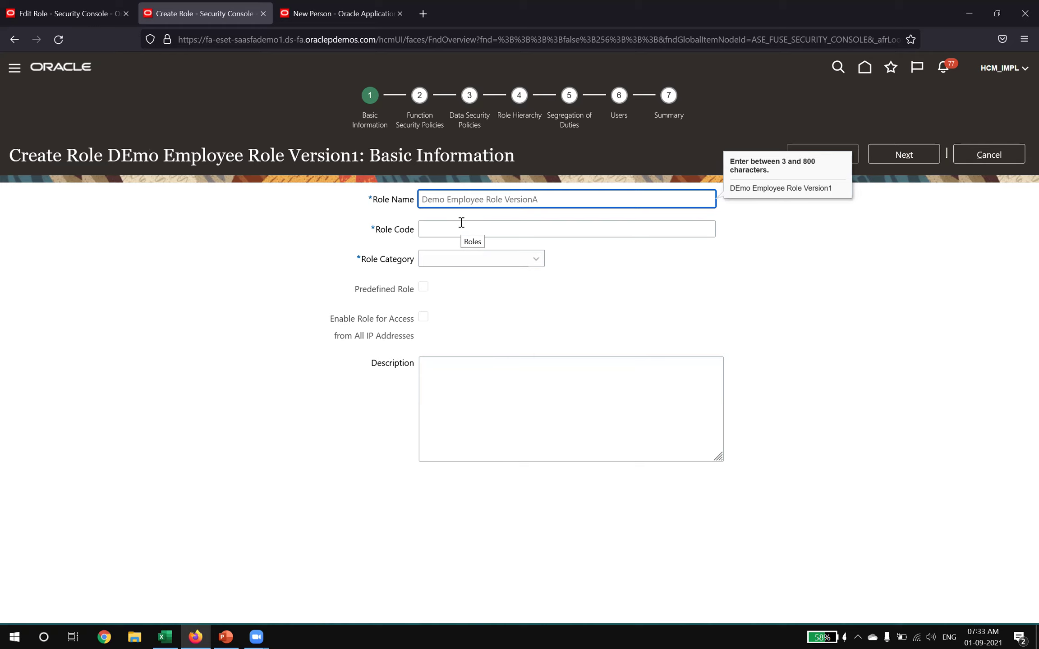
click(602, 281)
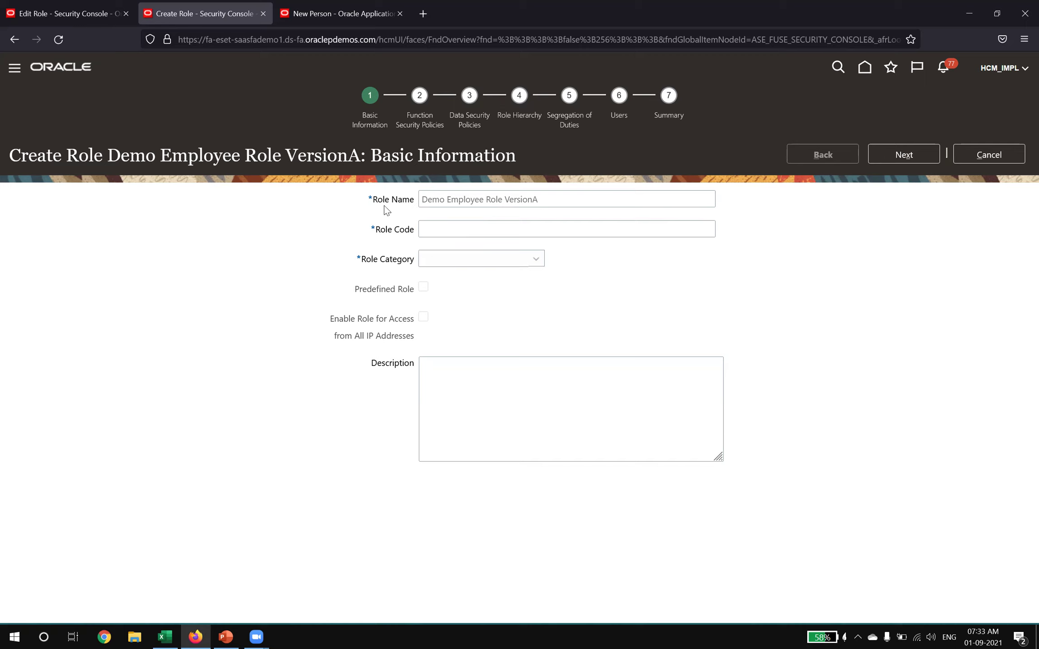
Step: Set the new role's code to DEMO_EMPLLOYEE_ROLE_VERSIONA and compare it with the role name
click(436, 228)
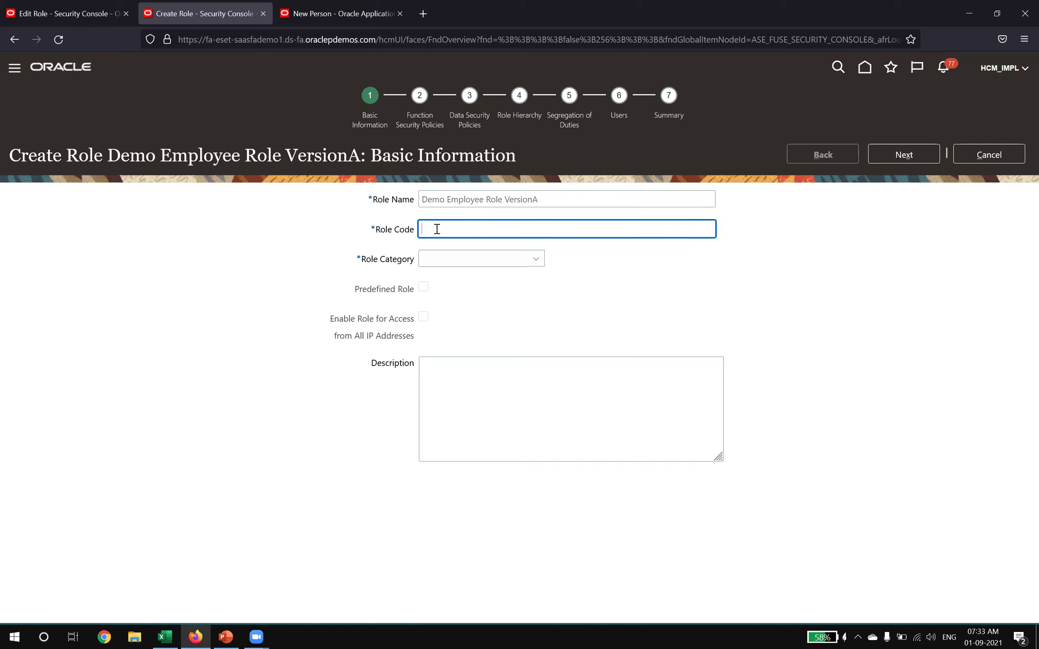
key(Caps_Lock)
text(DEMO)
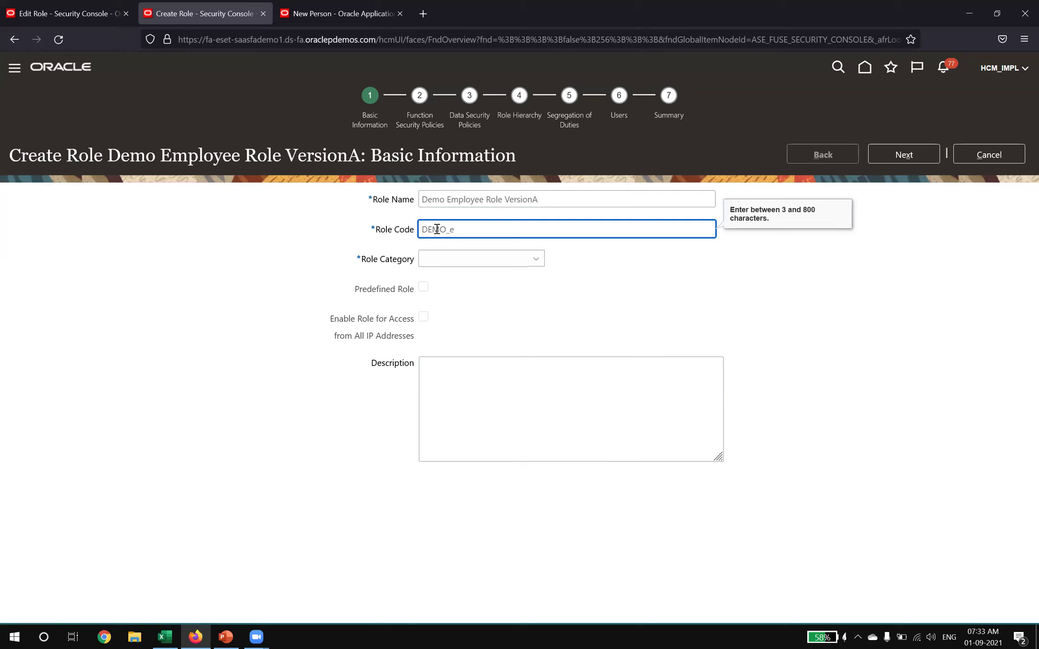
text(_EMPLLOYEE_ROLE_VERSIONA)
click(602, 281)
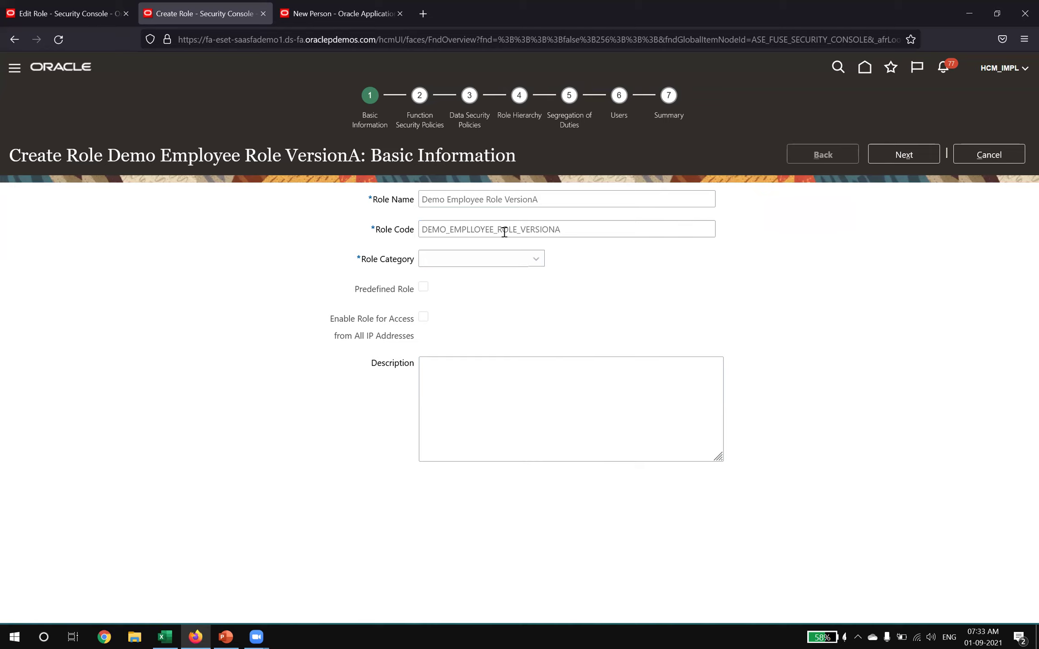
click(445, 197)
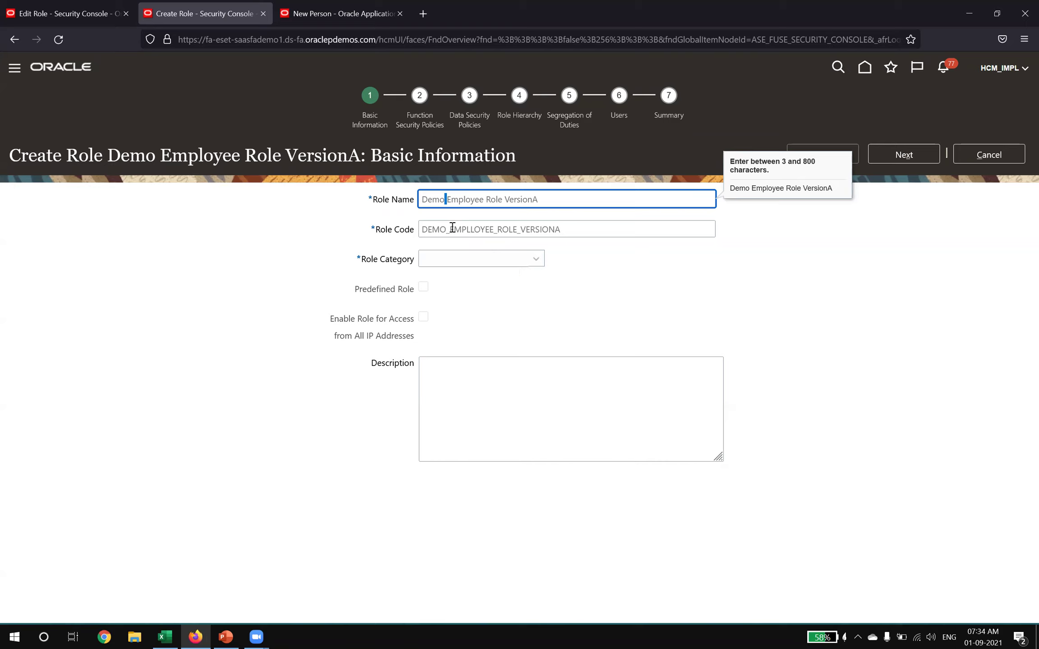
click(569, 233)
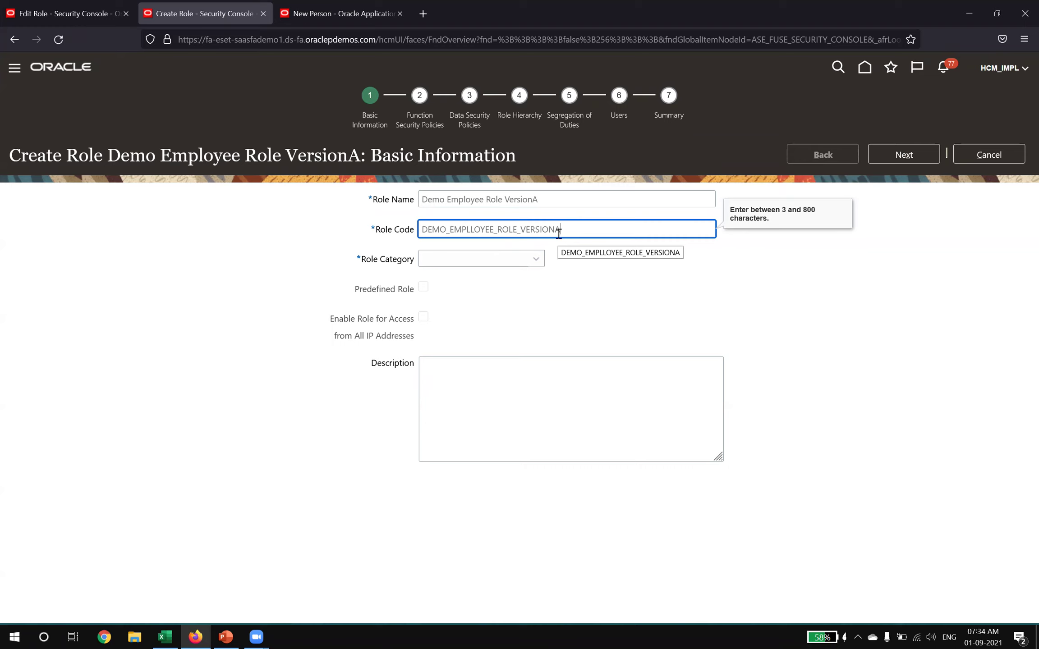
click(672, 271)
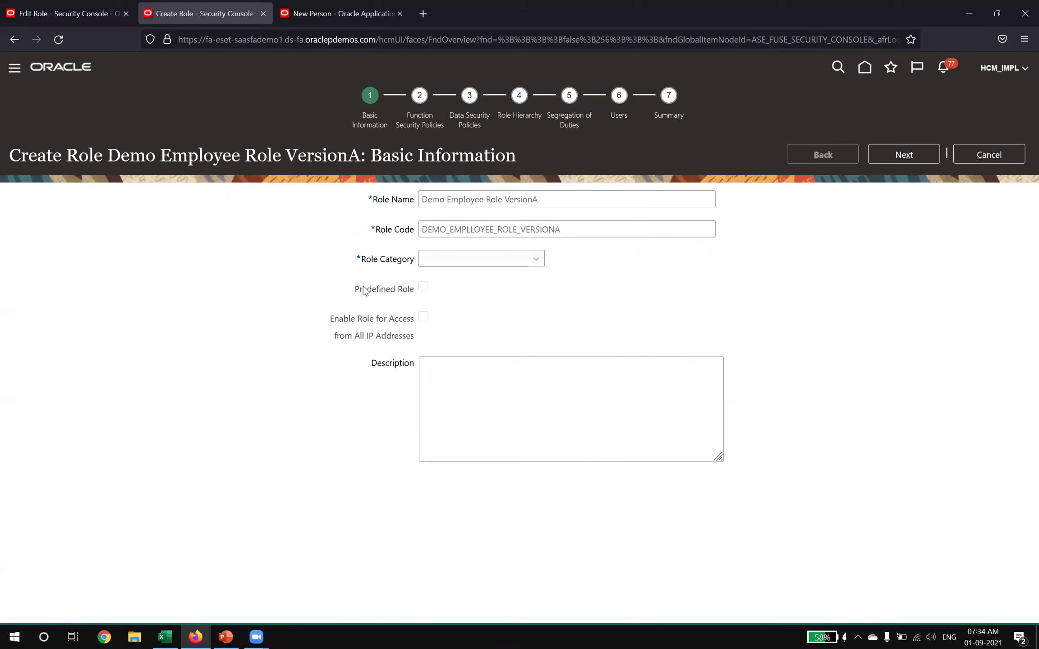
Step: Check the predefined Employee role's category in the Edit Role tab, and return to the new role
drag(362, 261, 411, 260)
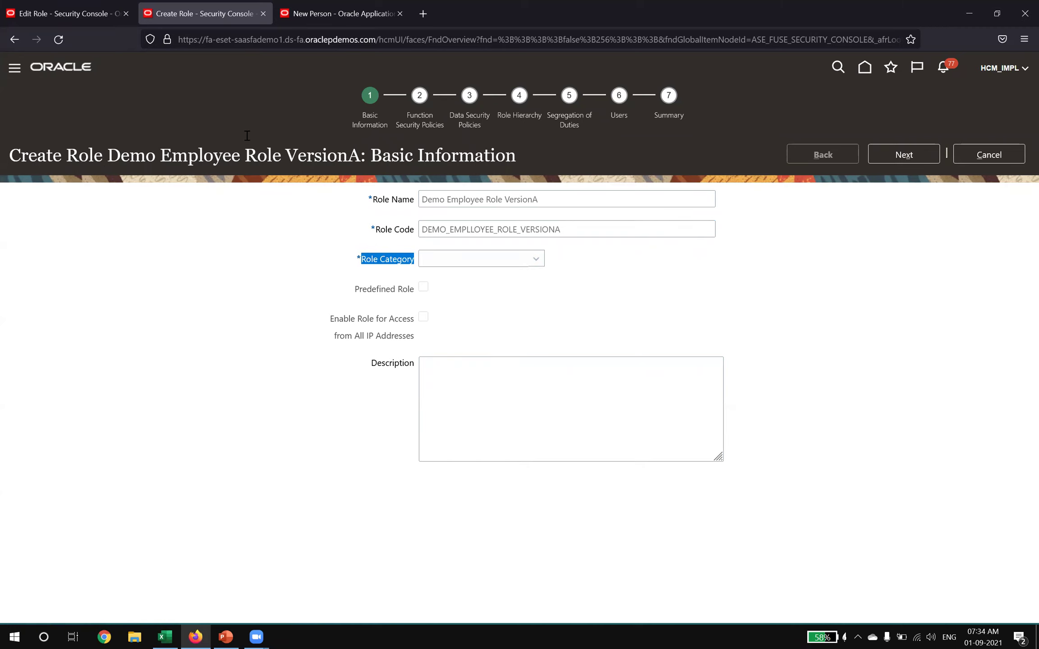
click(52, 4)
click(312, 238)
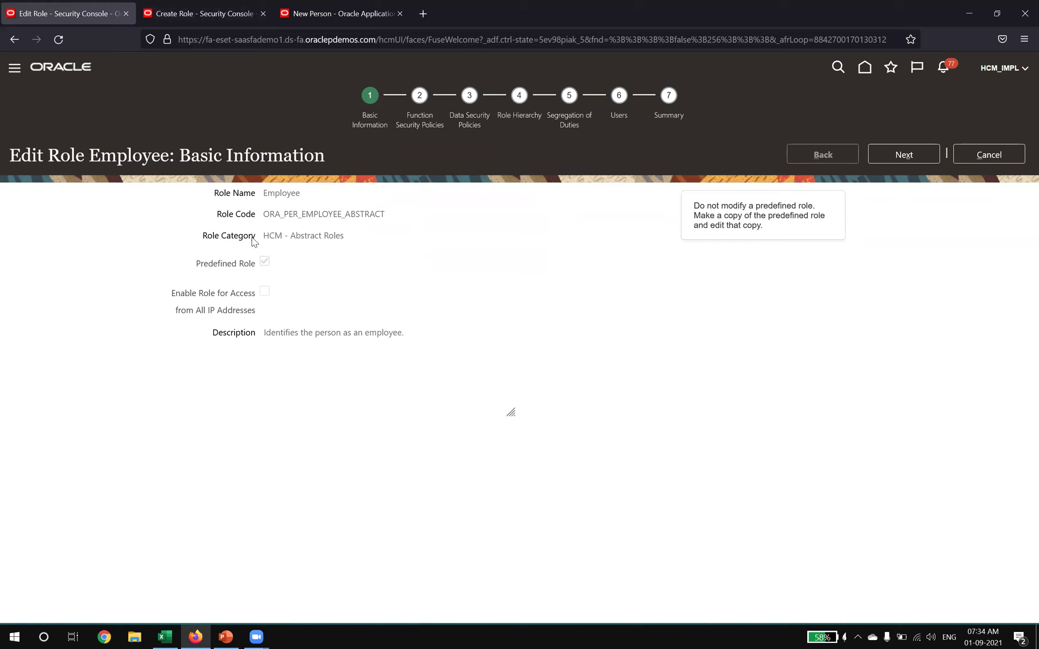
drag(266, 238, 356, 243)
click(185, 7)
Step: Open the new role's Role Category choices and browse to the HCM categories
click(429, 267)
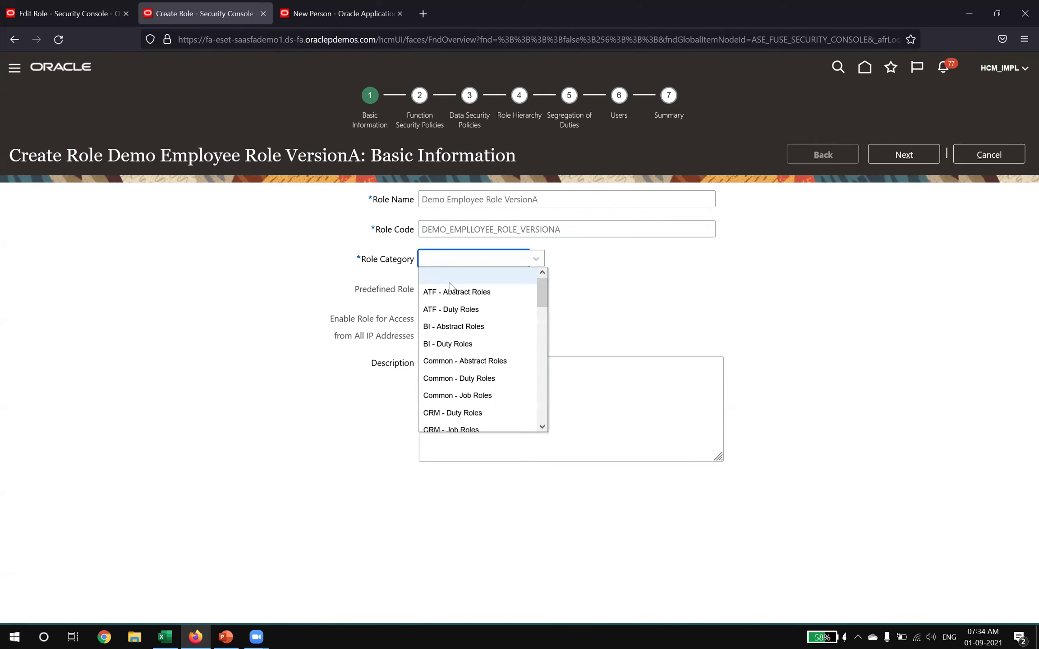
drag(542, 285, 538, 332)
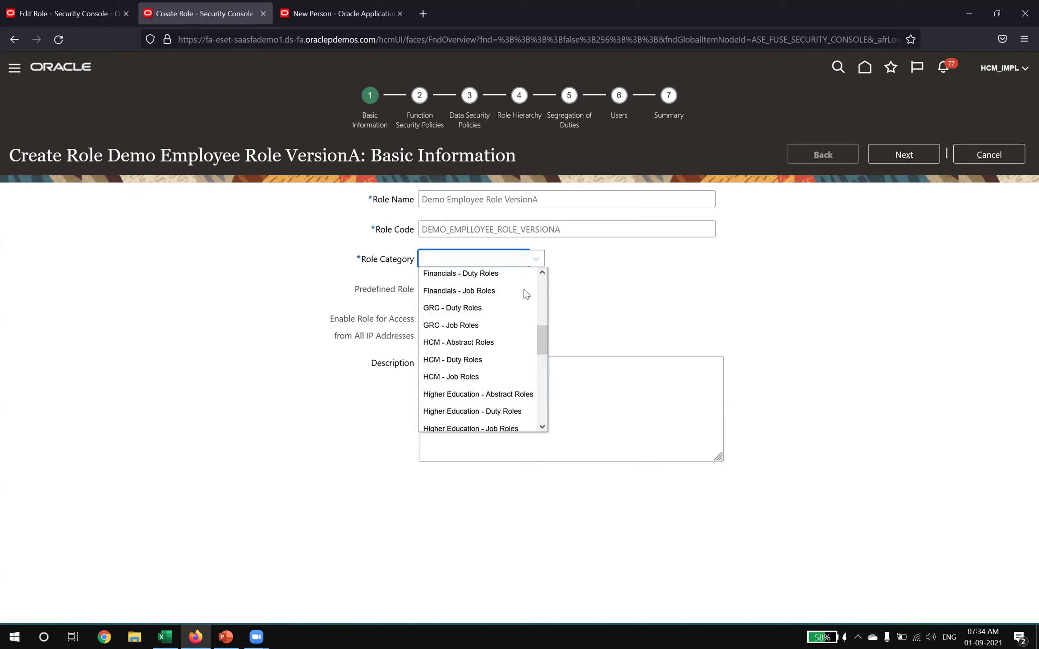
Step: Set the role category of the new Demo Employee Role VersionA to HCM - Job Roles
drag(543, 338, 563, 440)
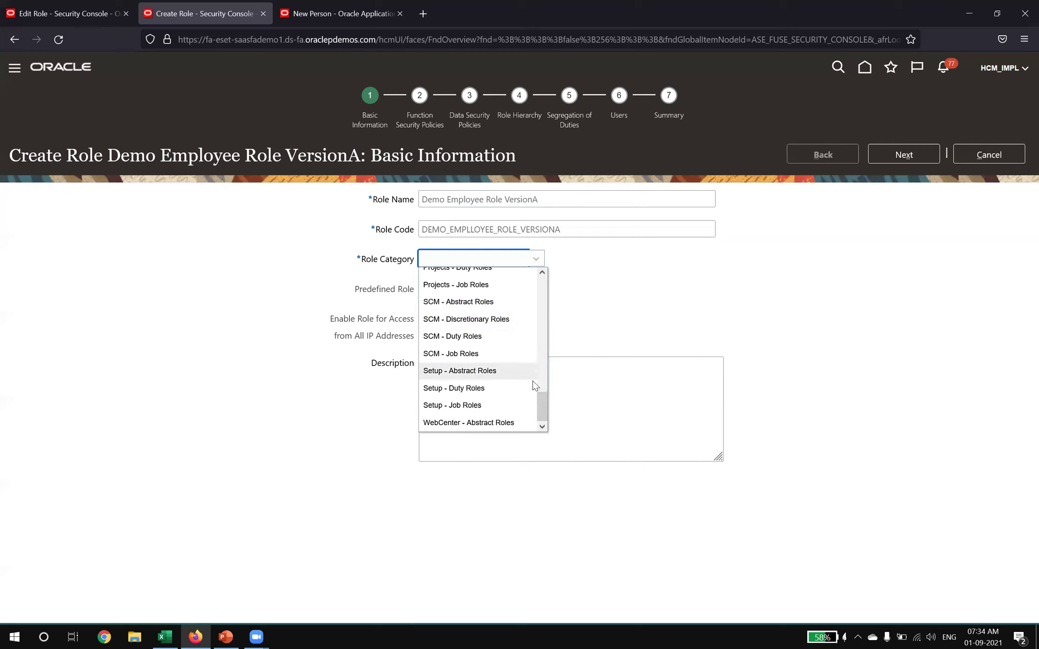
scroll(542, 396, up, 7)
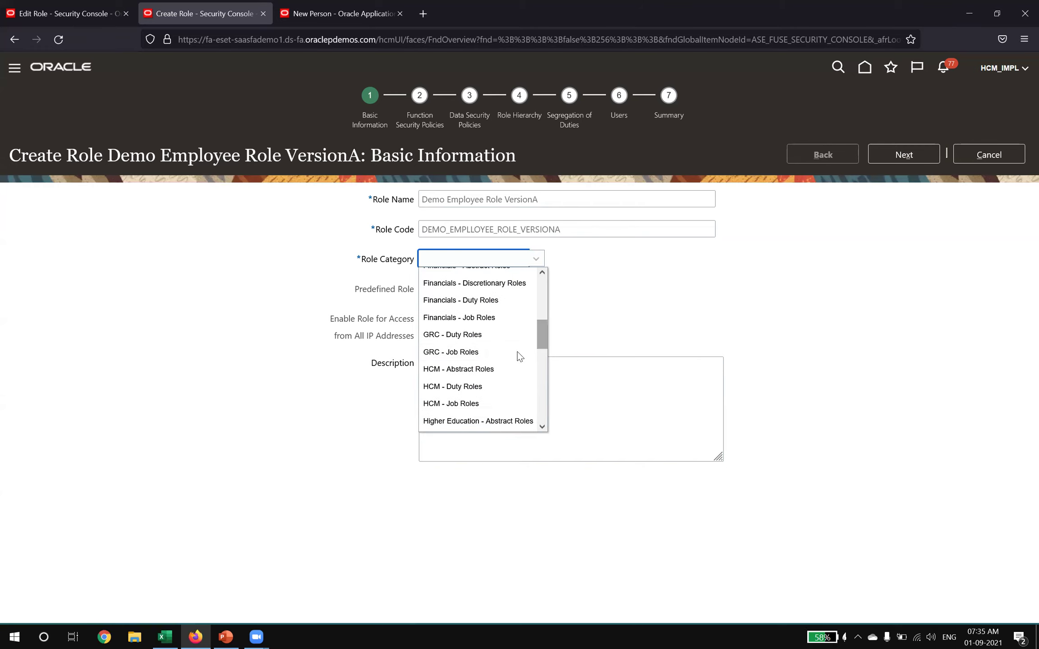
click(454, 403)
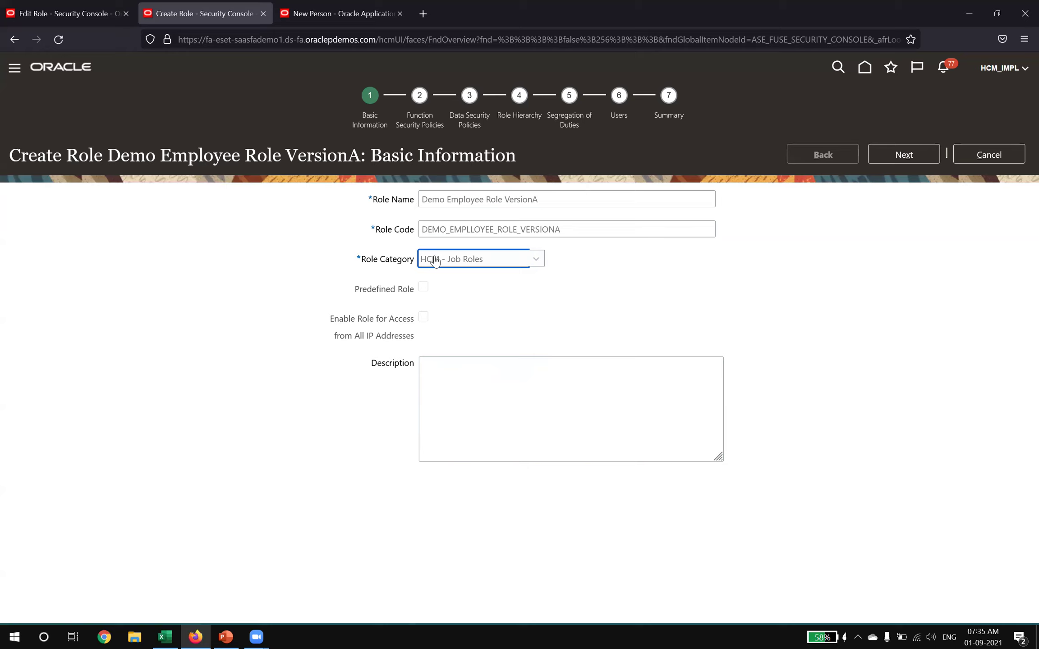
drag(360, 258, 411, 261)
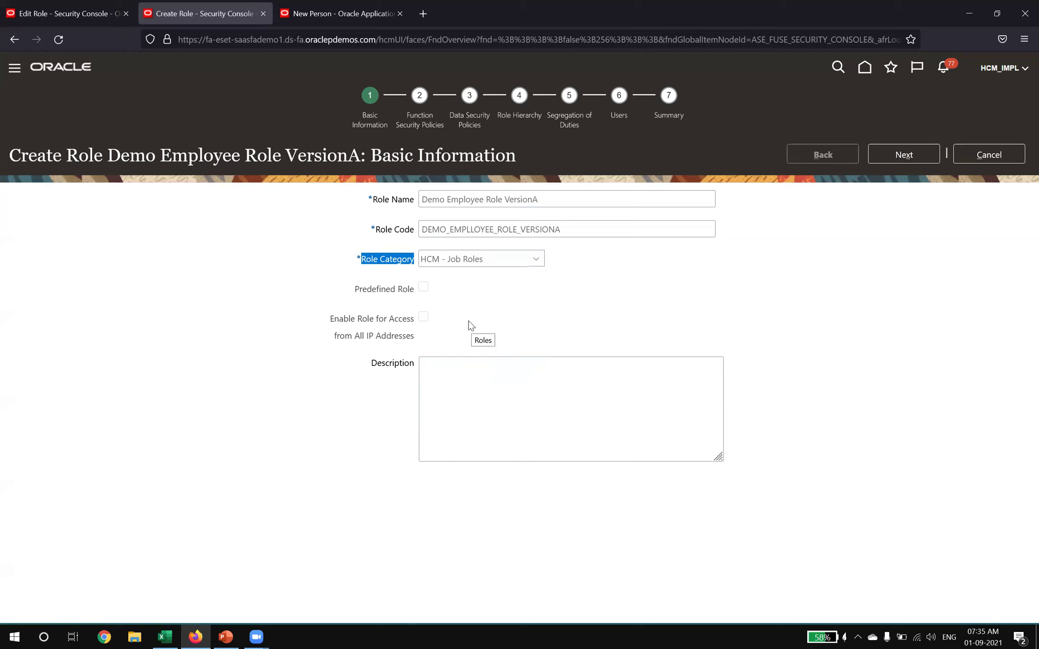
click(389, 265)
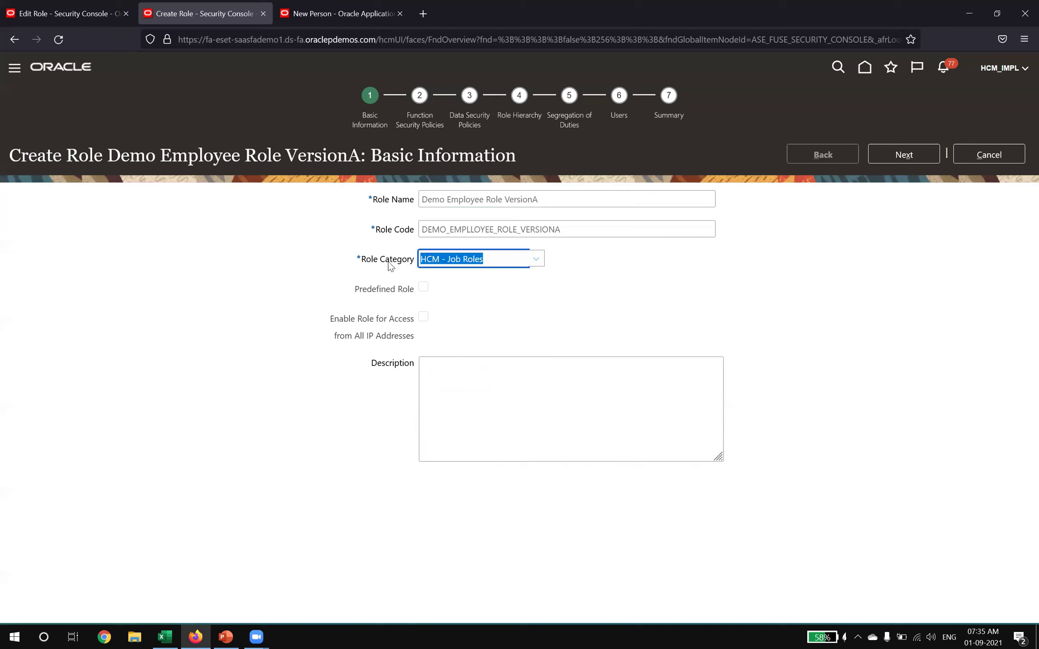
click(464, 269)
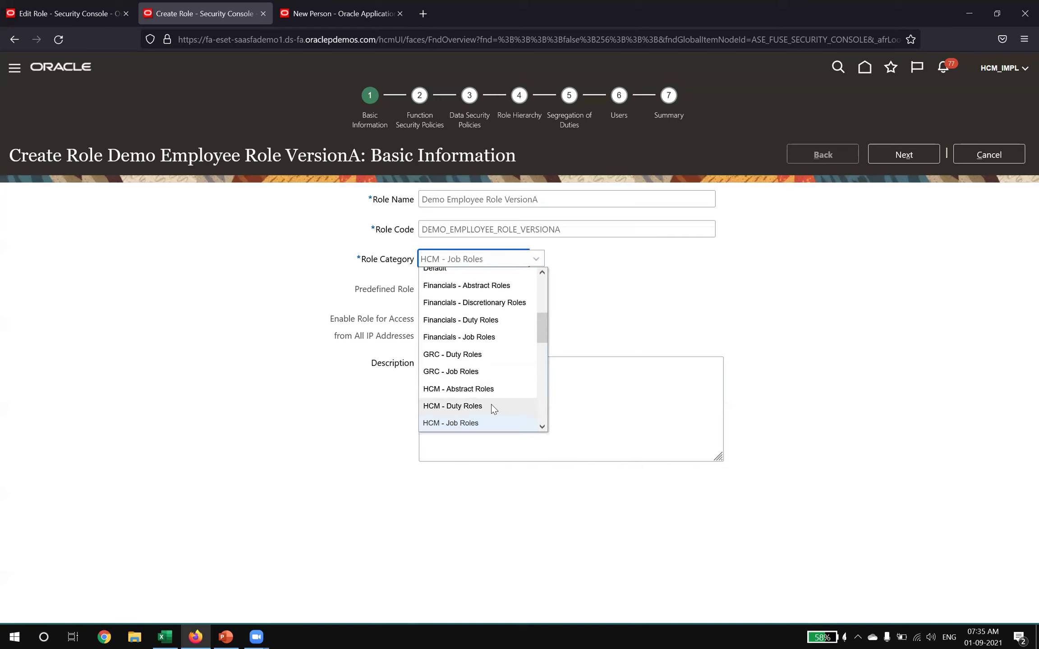
click(384, 261)
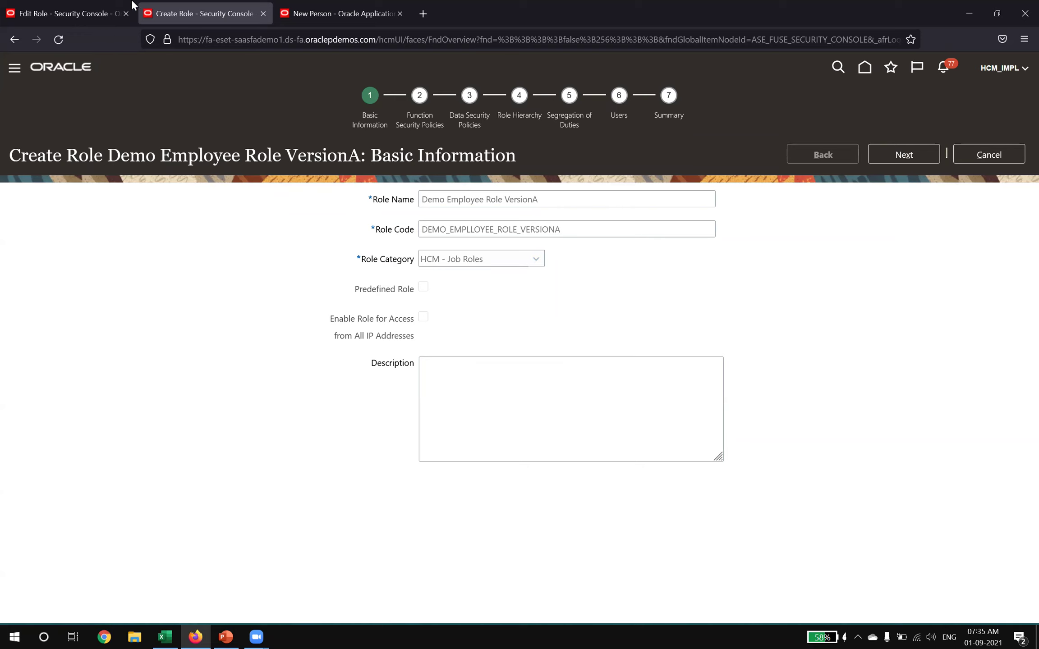
Step: Compare the Predefined Role setting of the existing Employee role with that of the new demo role
click(90, 11)
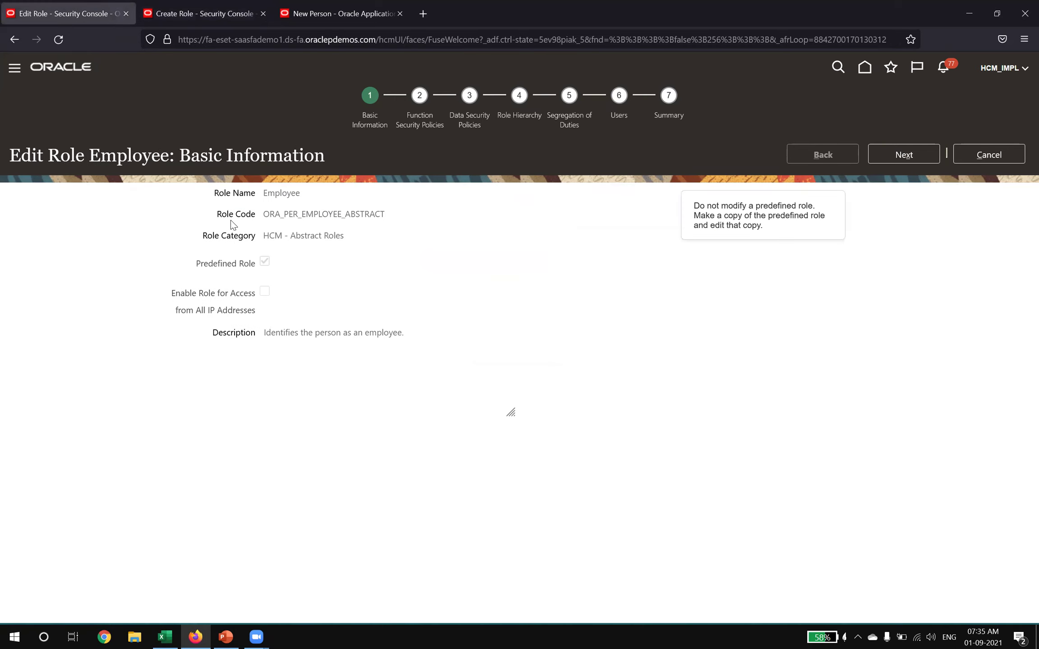
mouse_move(199, 264)
mouse_down()
mouse_move(253, 261)
mouse_move(196, 265)
mouse_up()
click(257, 267)
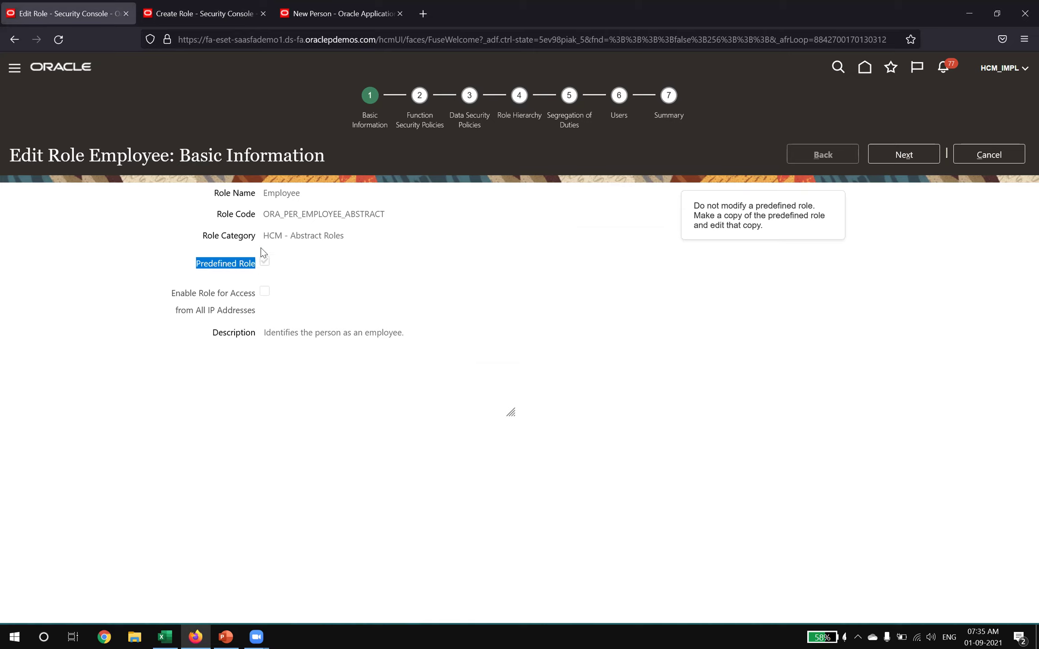
click(167, 13)
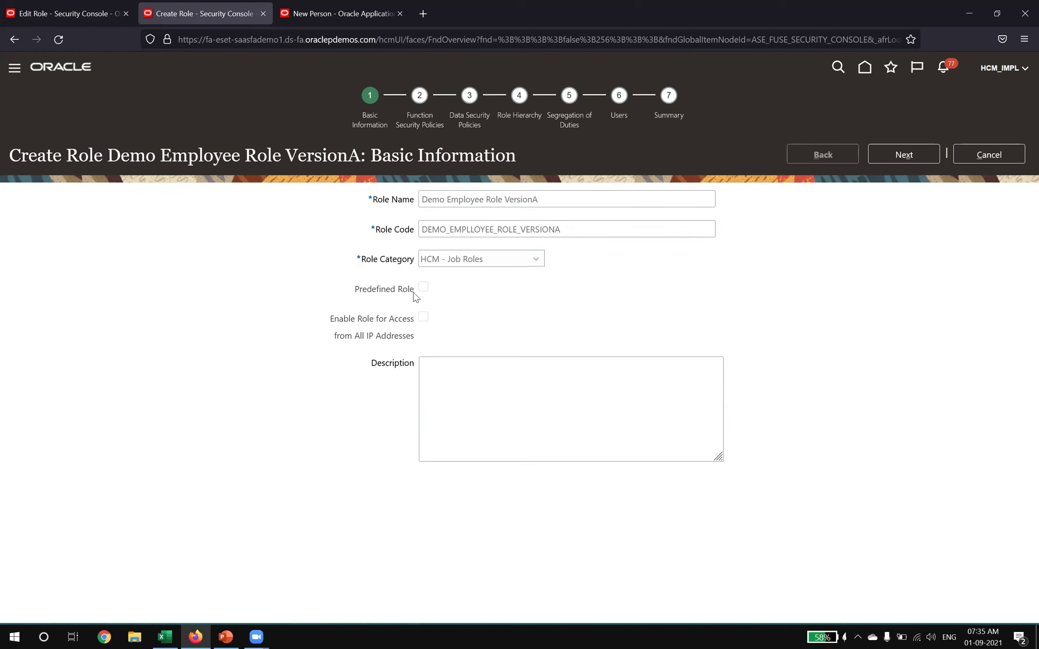
drag(355, 293, 387, 296)
drag(542, 199, 378, 196)
click(270, 242)
Step: Review the Enable Role for Access from All IP Addresses option in both the Employee role and the new demo role
click(63, 12)
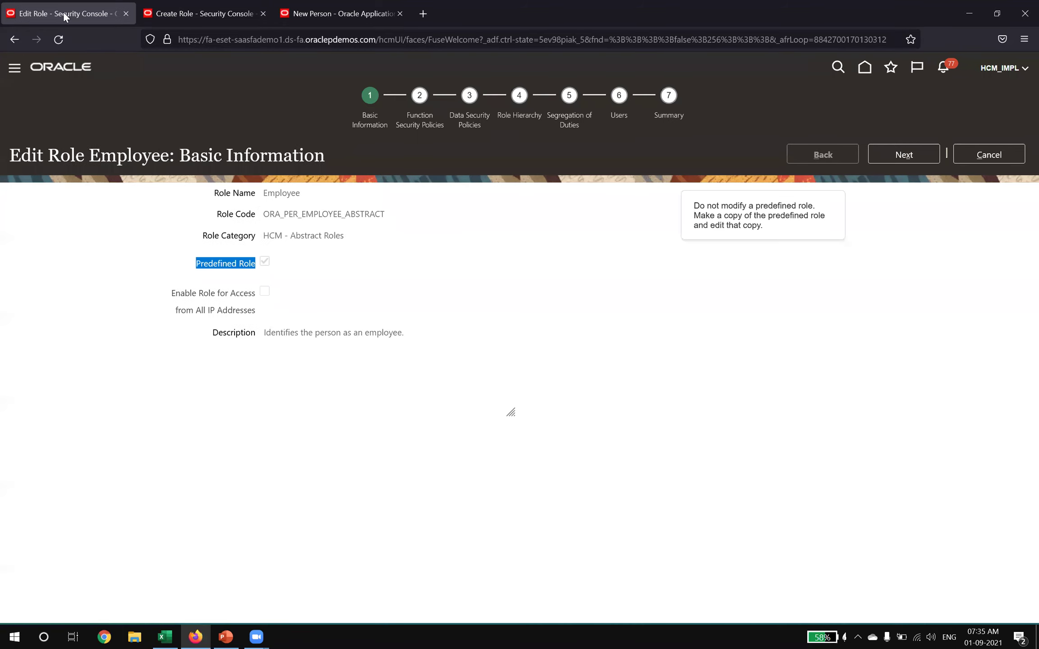
click(237, 302)
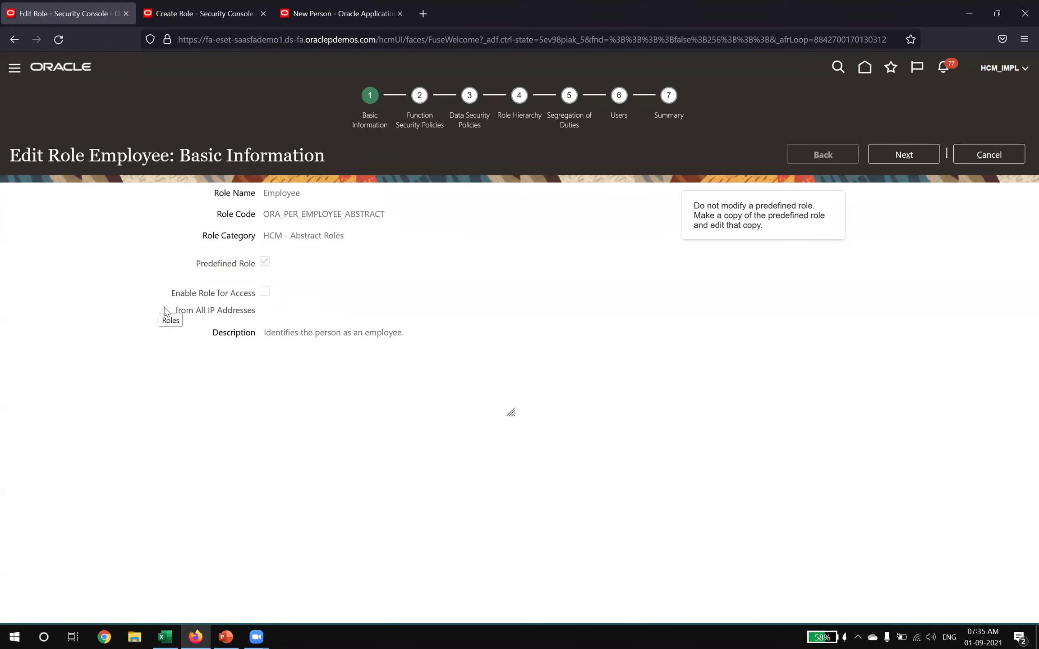
drag(172, 293, 257, 322)
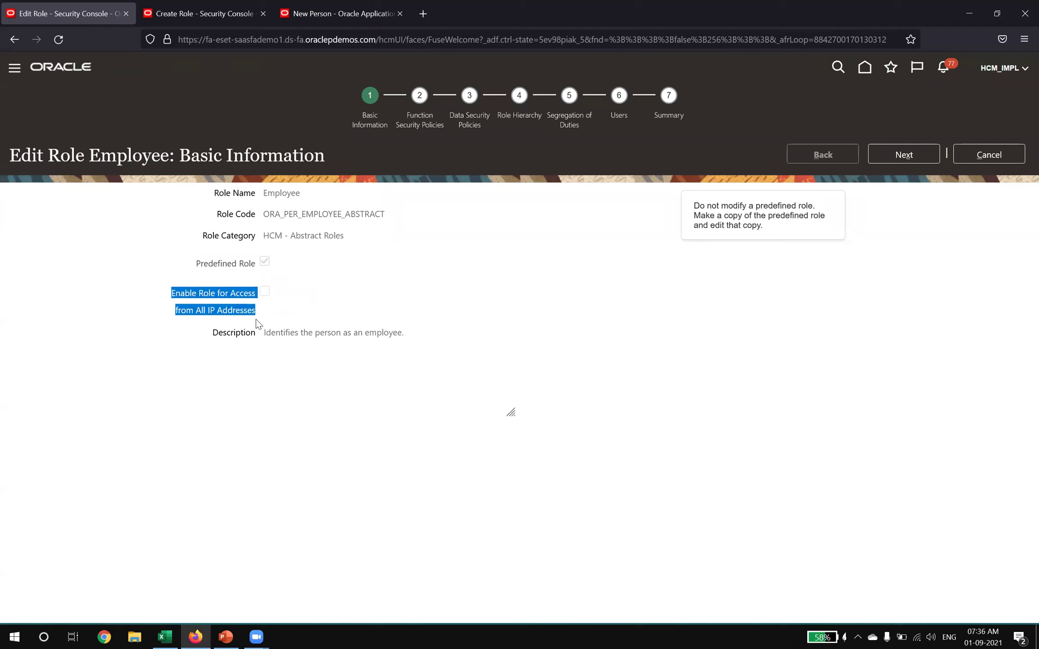
click(253, 314)
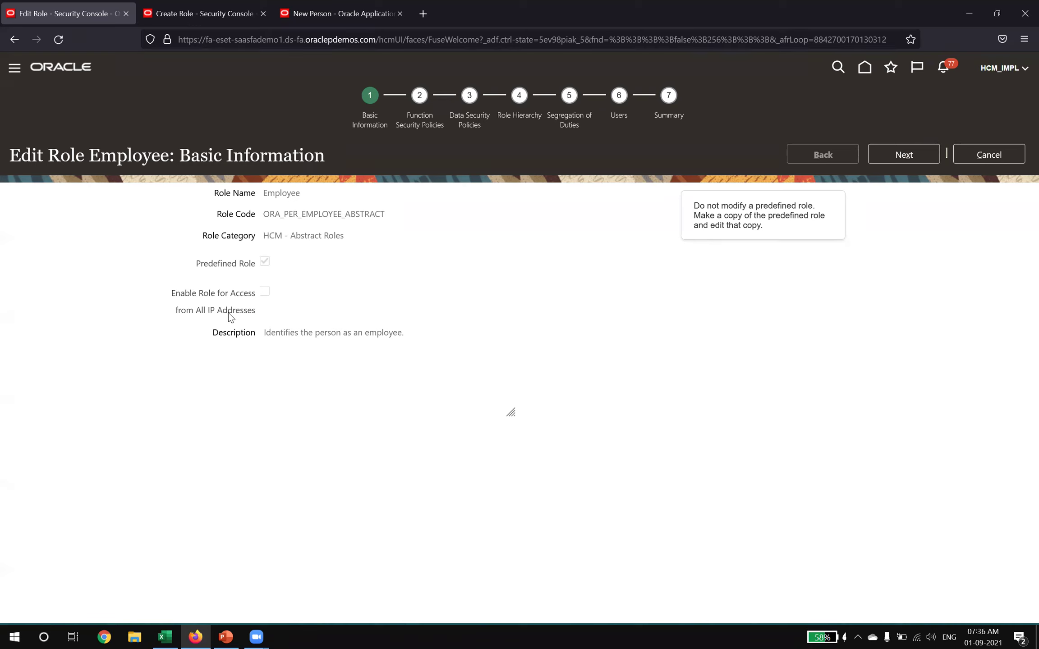
click(193, 11)
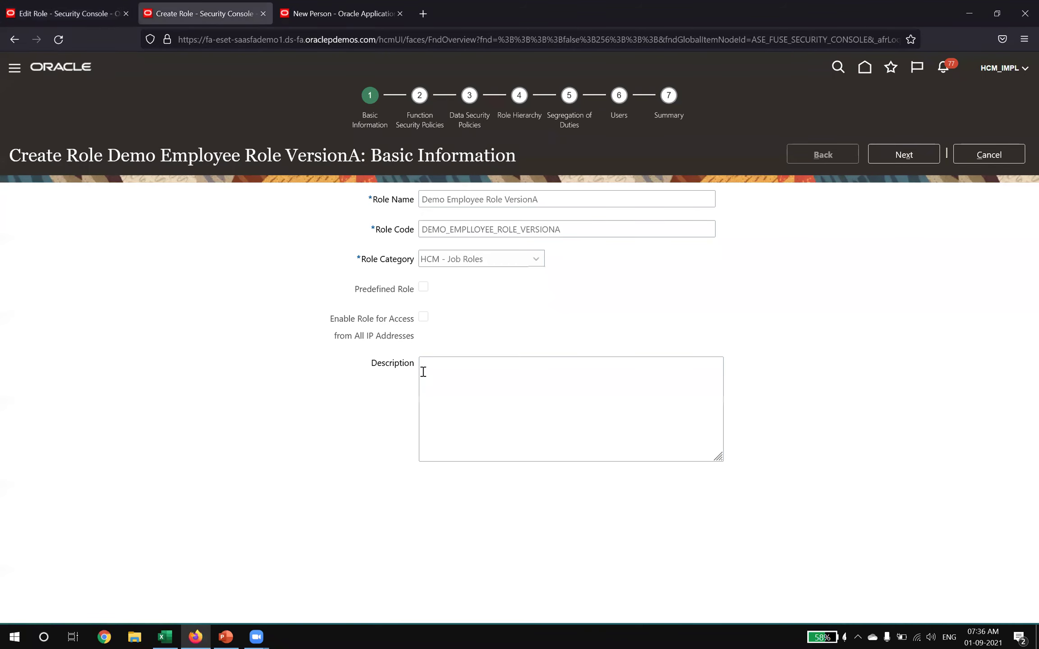
drag(380, 335, 368, 335)
drag(329, 318, 414, 342)
click(424, 337)
drag(339, 338, 413, 337)
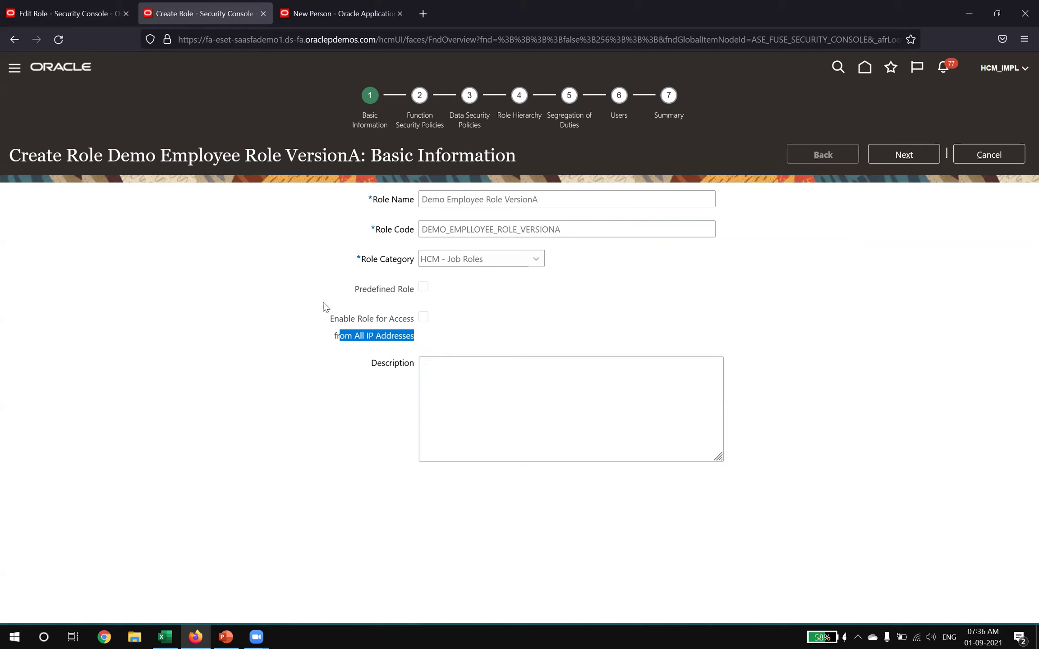
drag(322, 320, 429, 336)
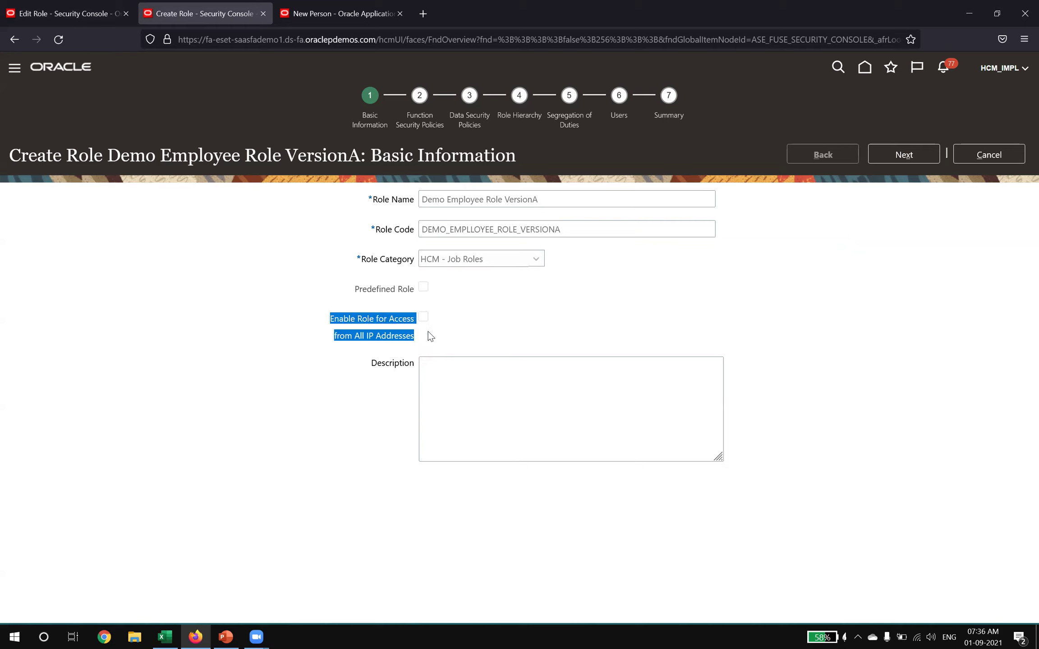
click(488, 323)
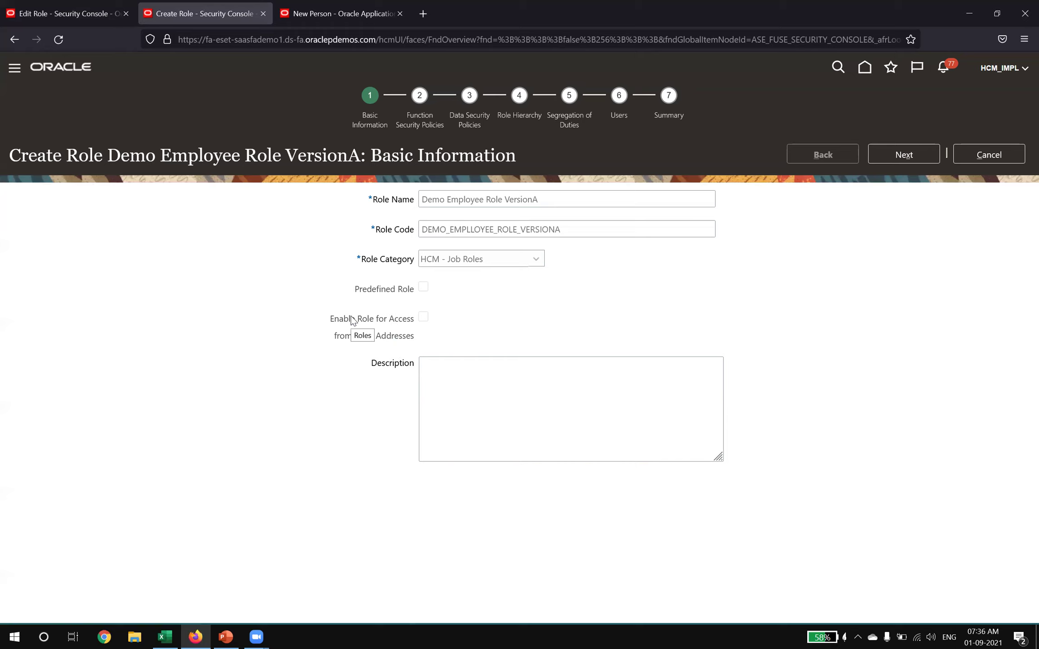
Step: Enter the new role's description as "This role is used for Demo Purpose and this is Employee Role."
click(454, 387)
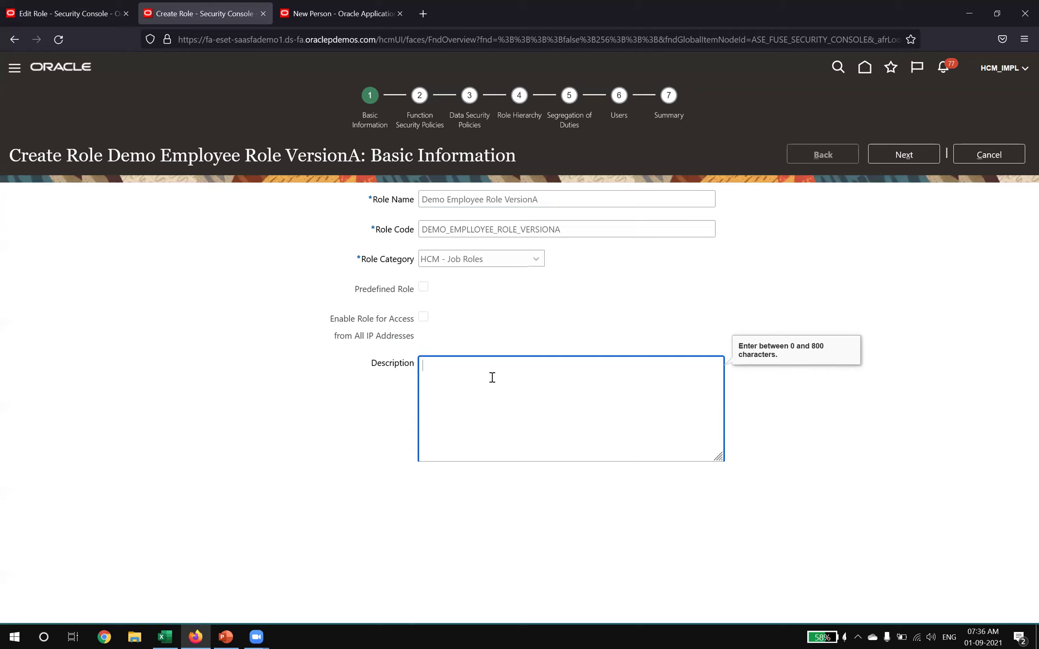
text(sds)
key(BackSpace)
key(BackSpace)
key(BackSpace)
key(Caps_Lock)
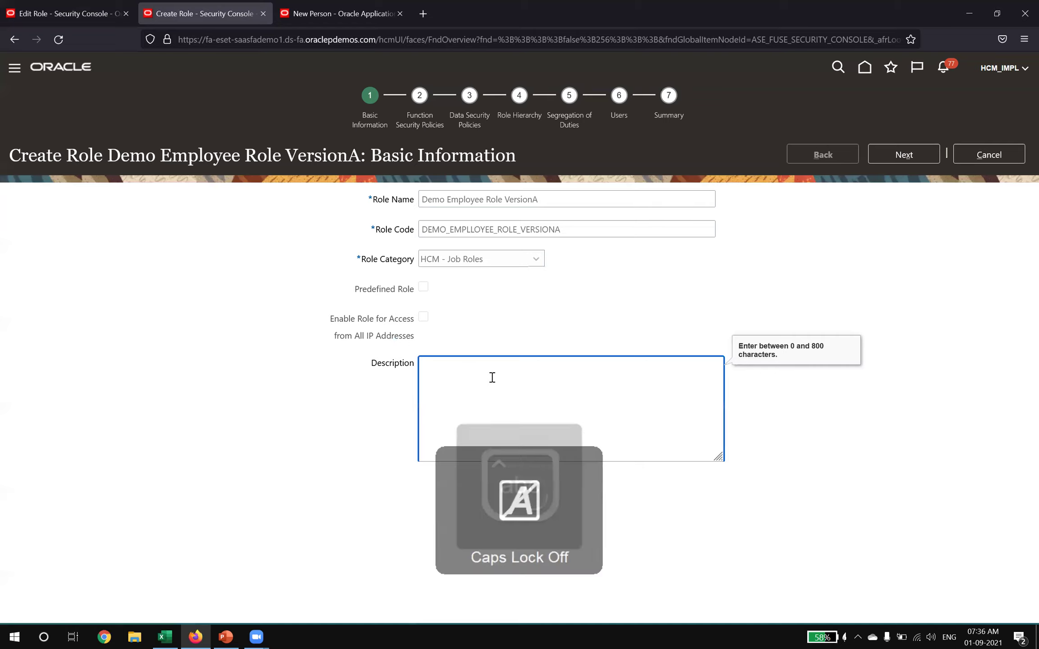
text(This role is used for Dempo)
key(BackSpace)
key(BackSpace)
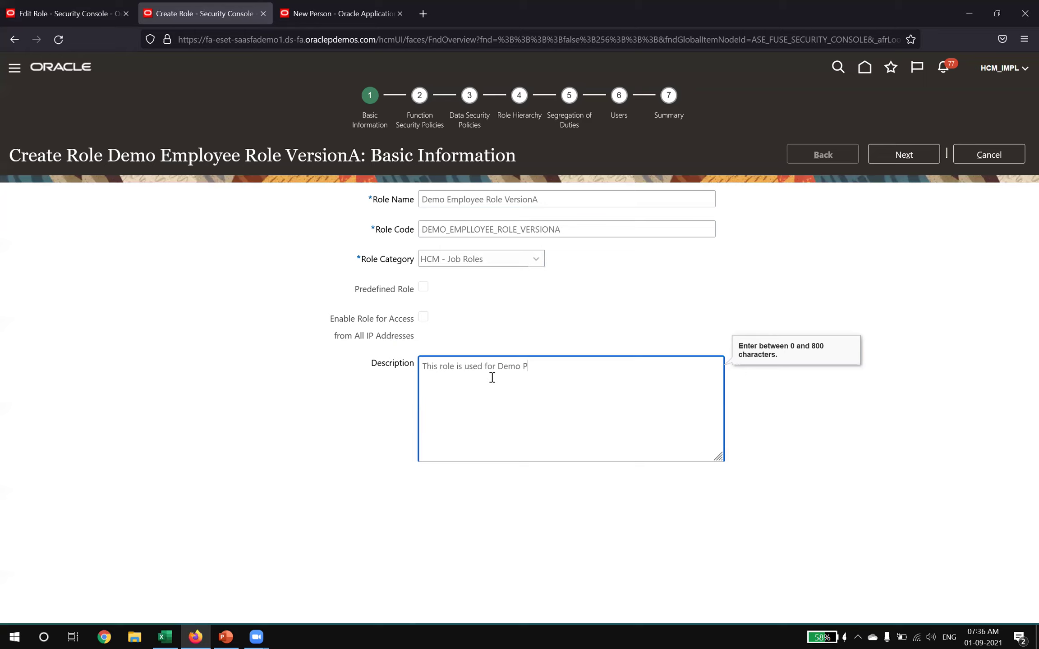
text(o Purpor)
key(BackSpace)
text(se and this is aEmployee Role.)
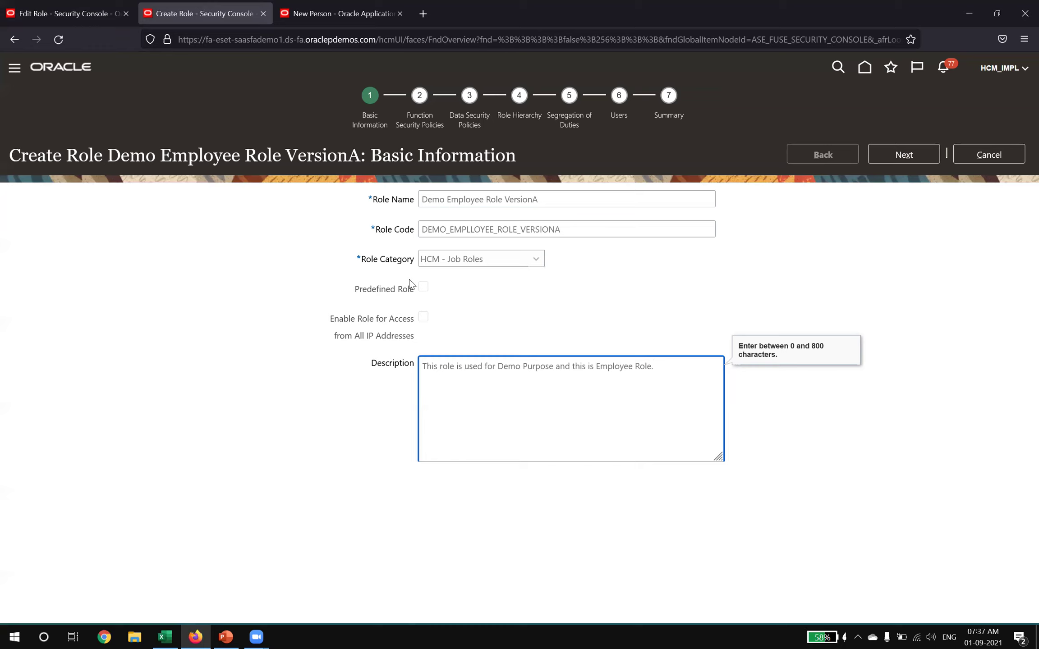
click(381, 376)
drag(645, 366, 422, 366)
click(529, 297)
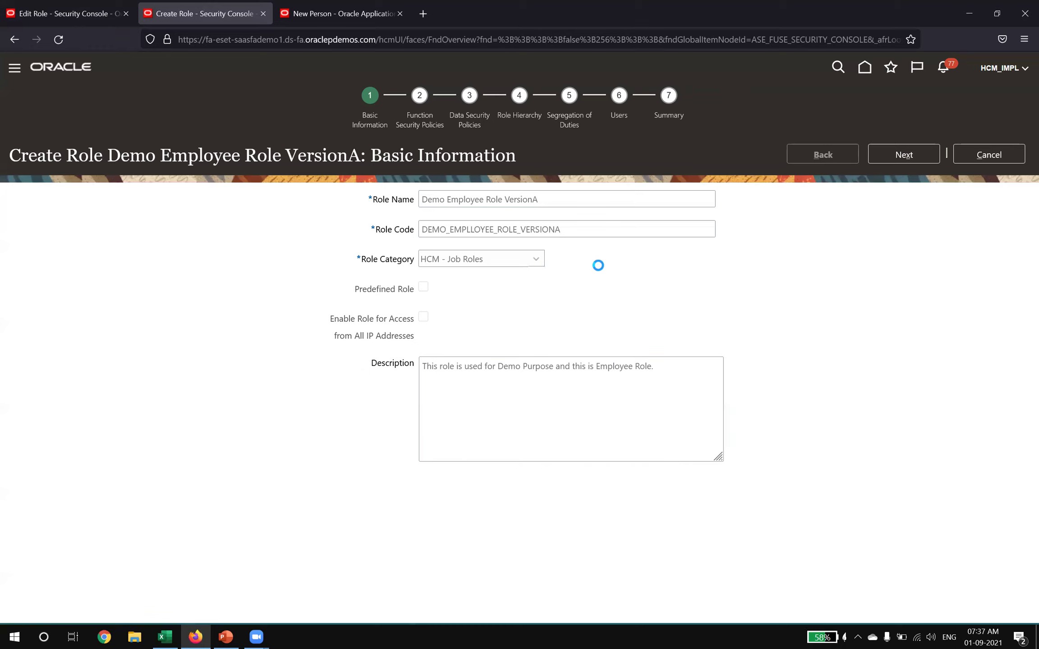
Step: Advance both the new demo role and the existing Employee role to the Function Security Policies stage
click(901, 154)
click(34, 5)
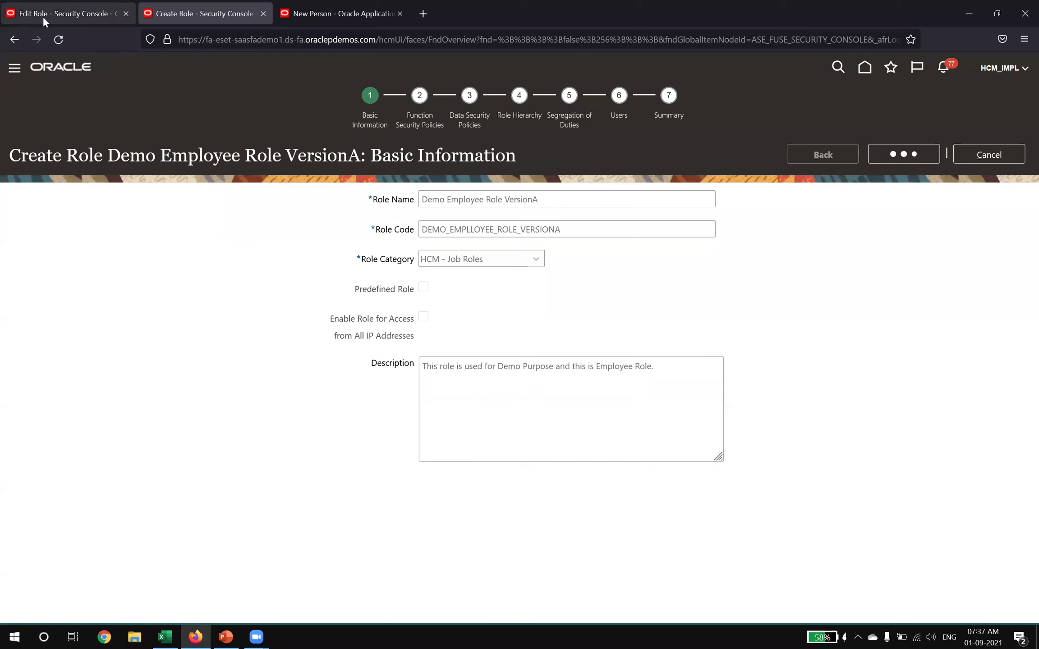
click(904, 154)
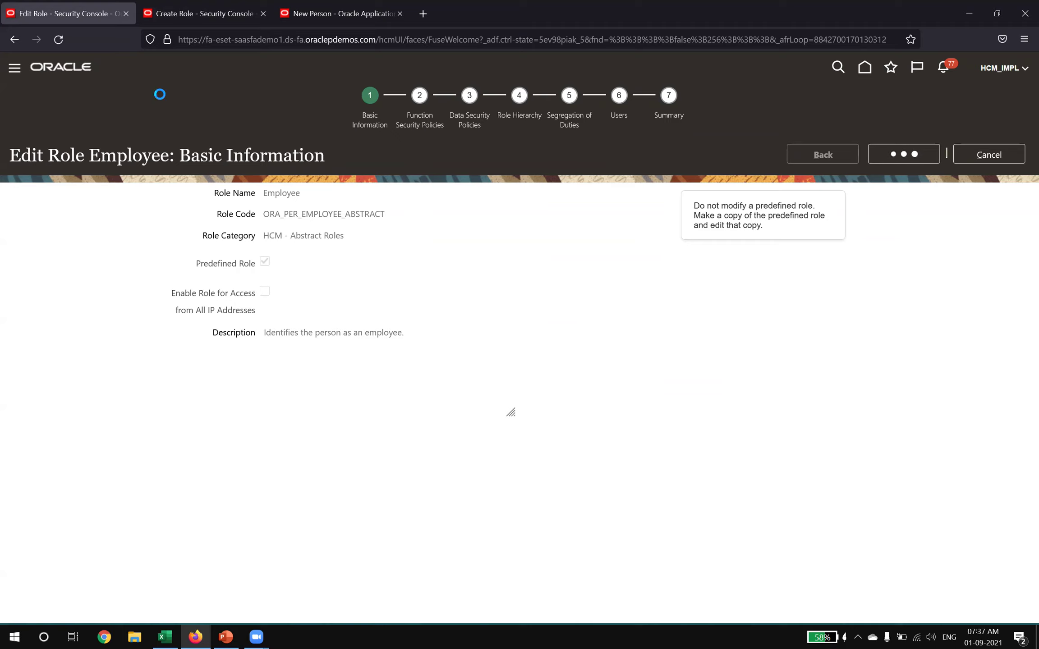
click(167, 5)
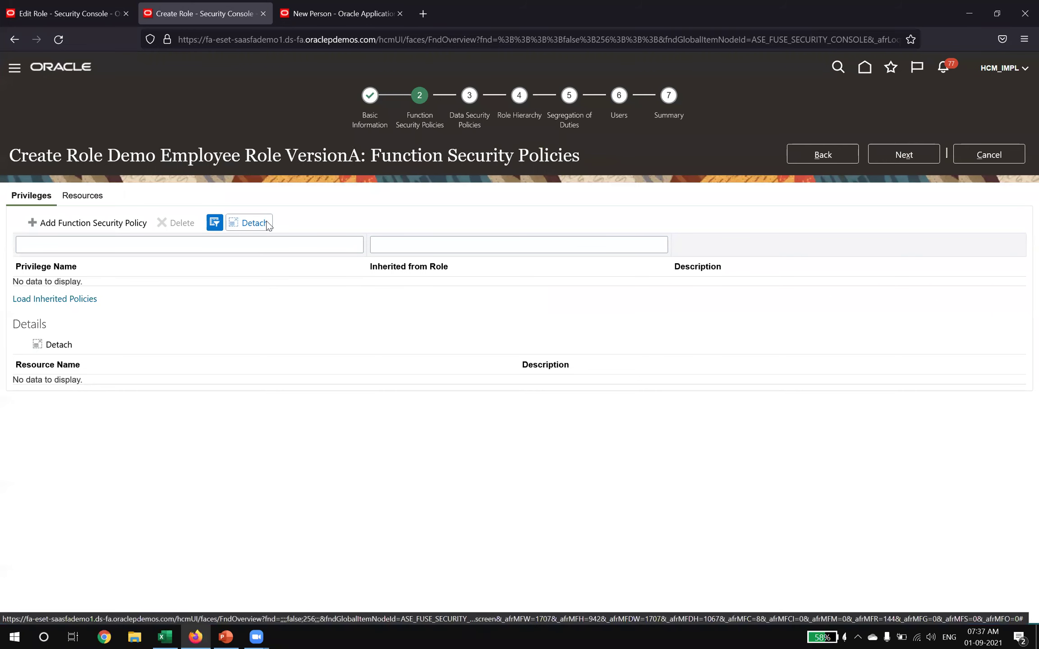
Step: Examine the Employee role's function security privileges, narrowing the Inherited from Role column and viewing details for Absence Entry Using Calendar and Access Competition Page
click(64, 6)
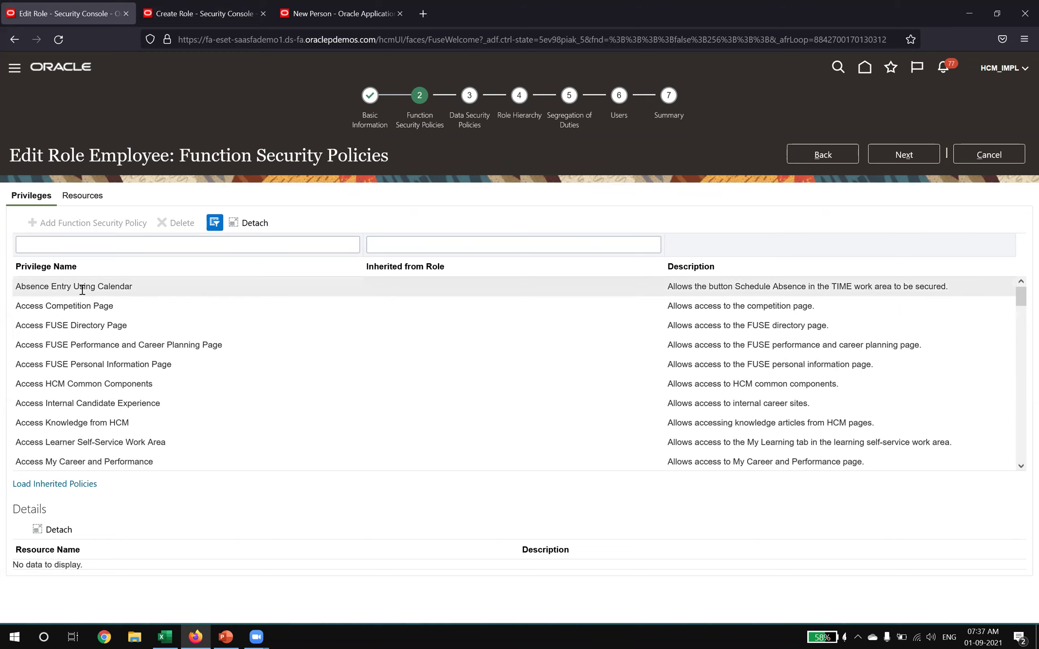
click(27, 289)
drag(664, 241, 473, 249)
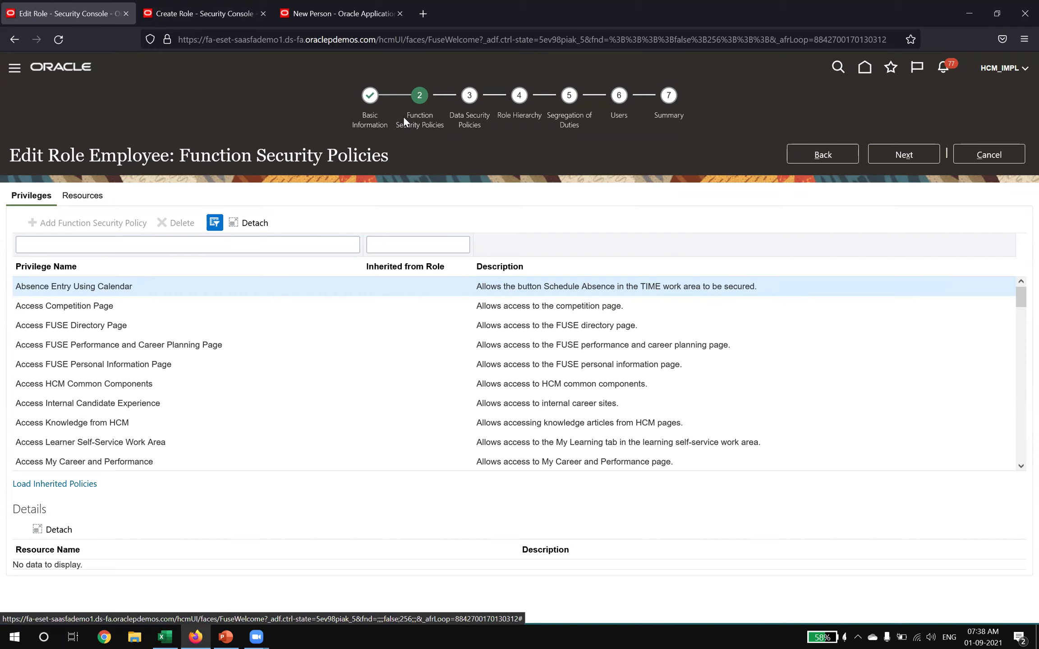
click(334, 294)
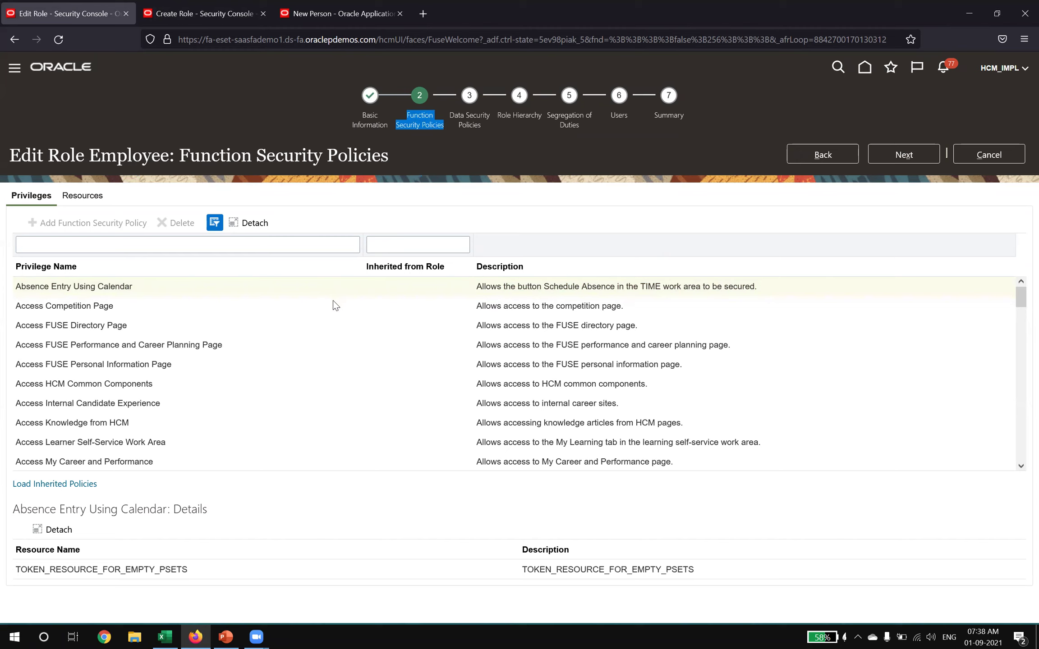
click(197, 303)
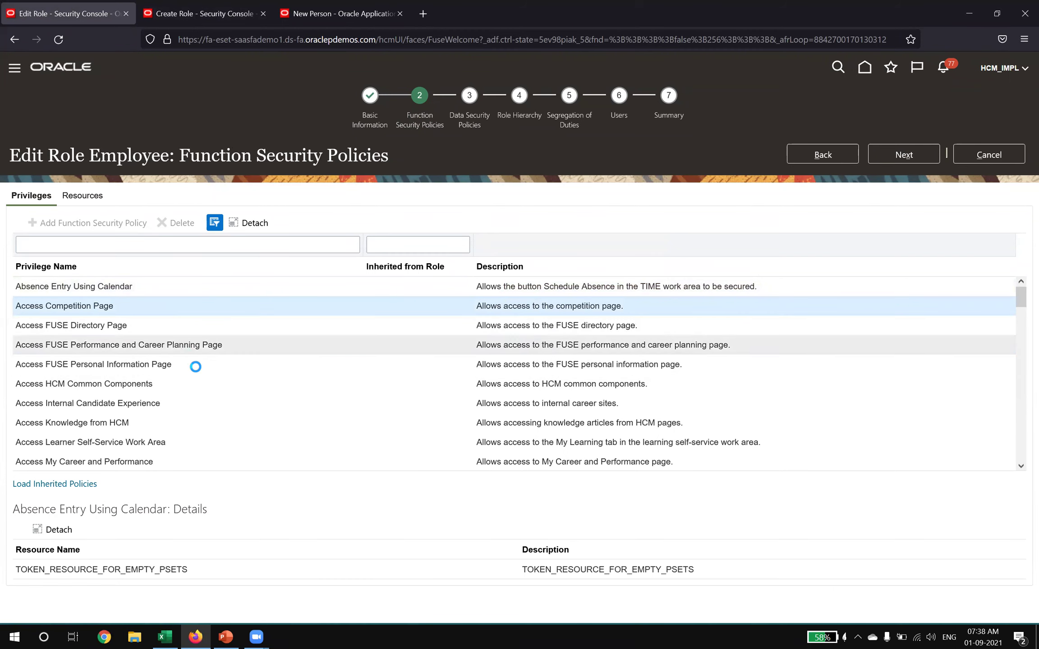
click(706, 401)
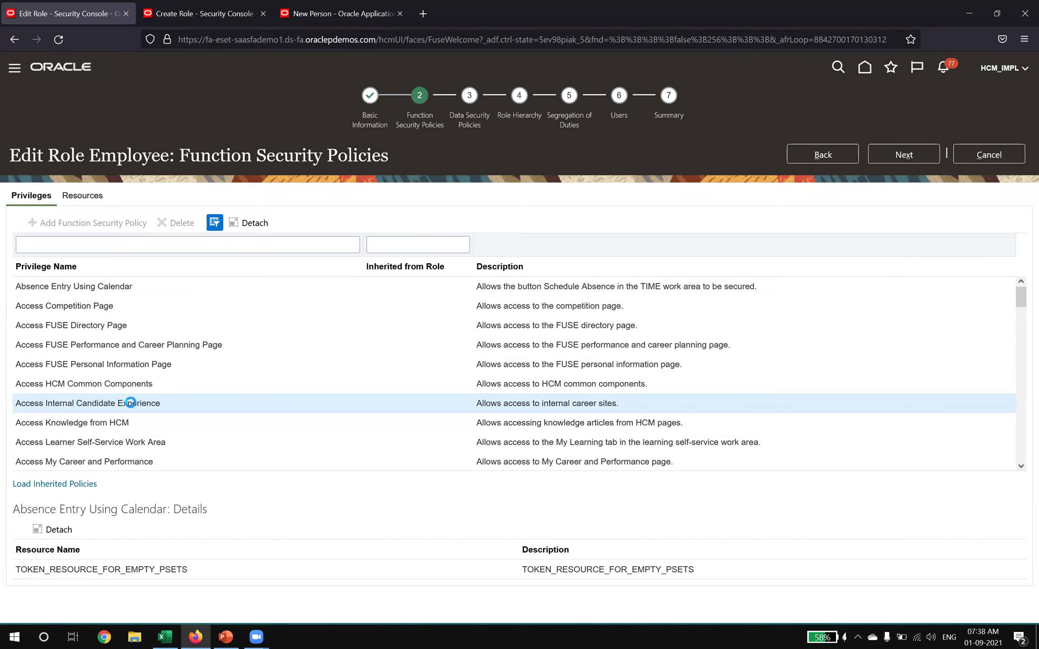
click(43, 290)
click(57, 304)
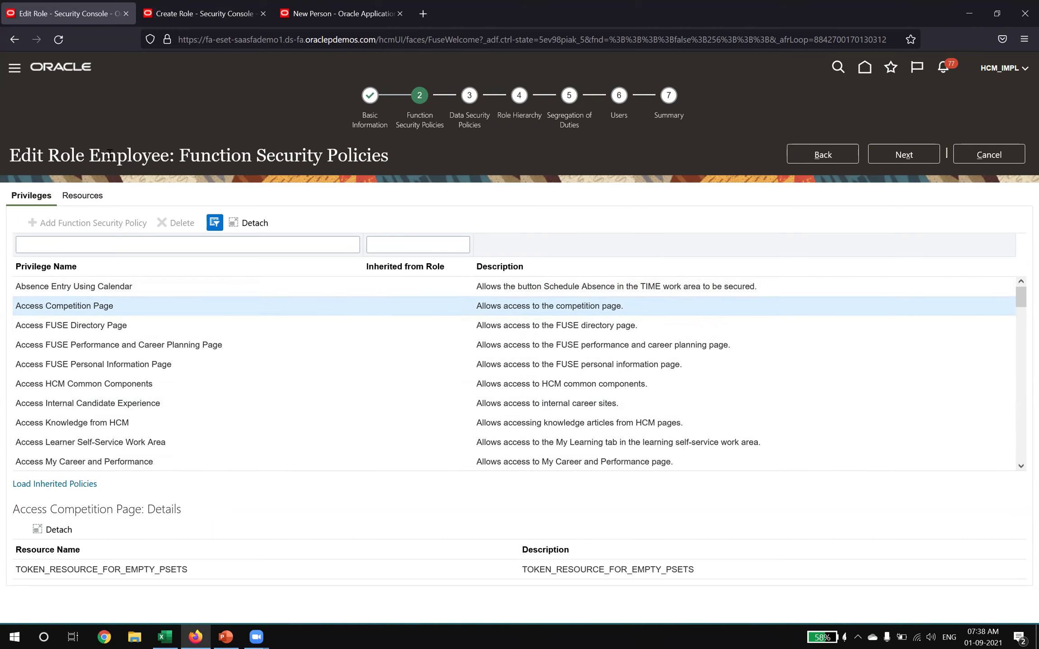
Step: Load the inherited function security policies of the Employee role
drag(89, 158, 161, 159)
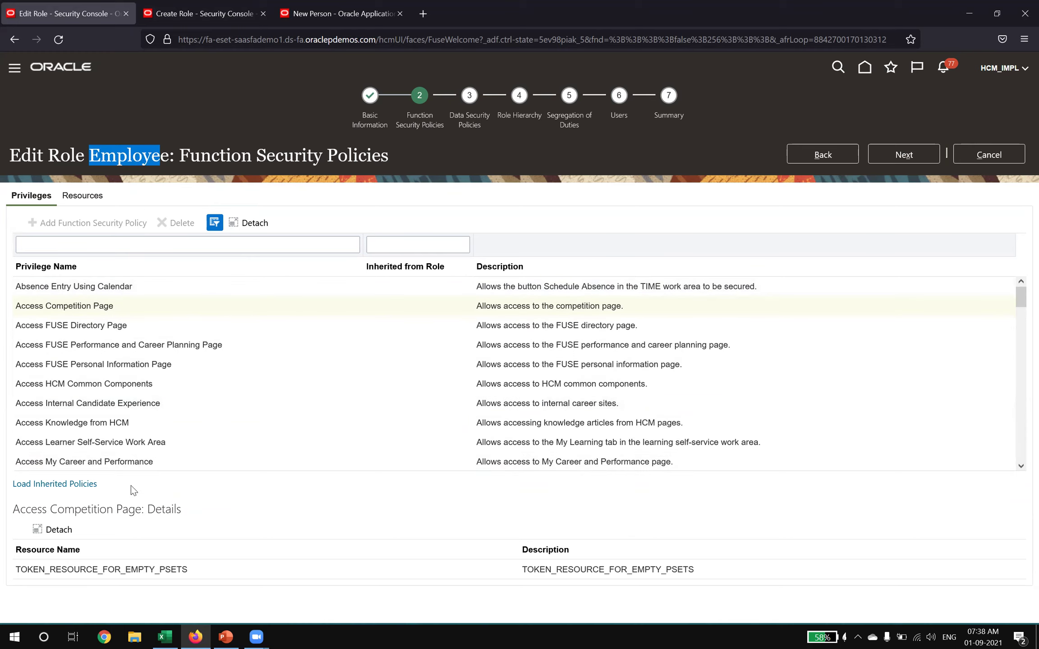
click(39, 485)
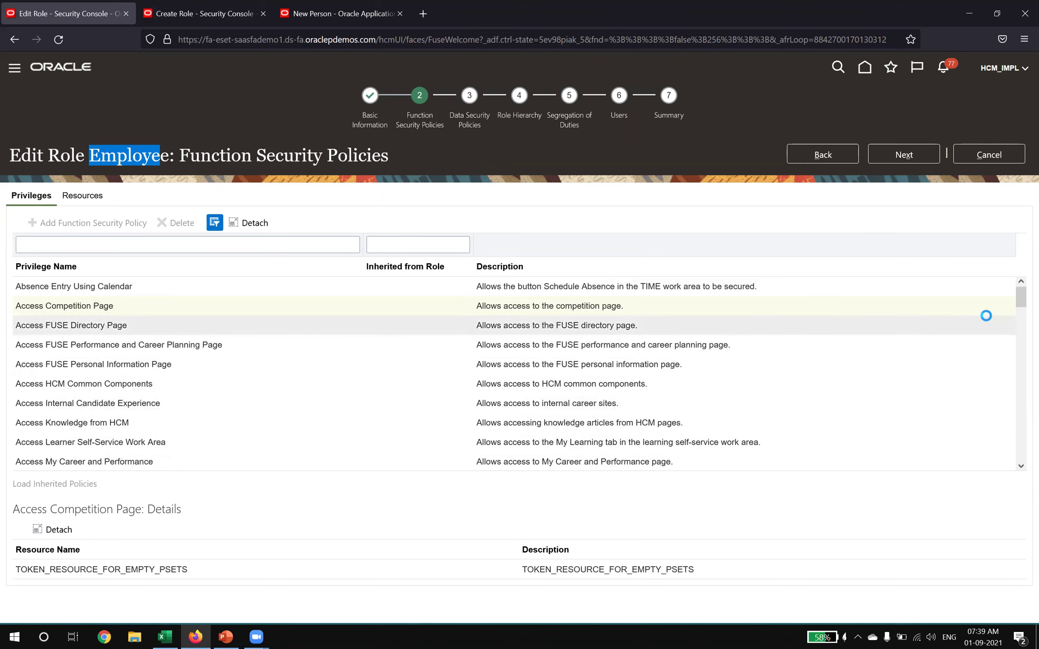
drag(1021, 301, 1022, 432)
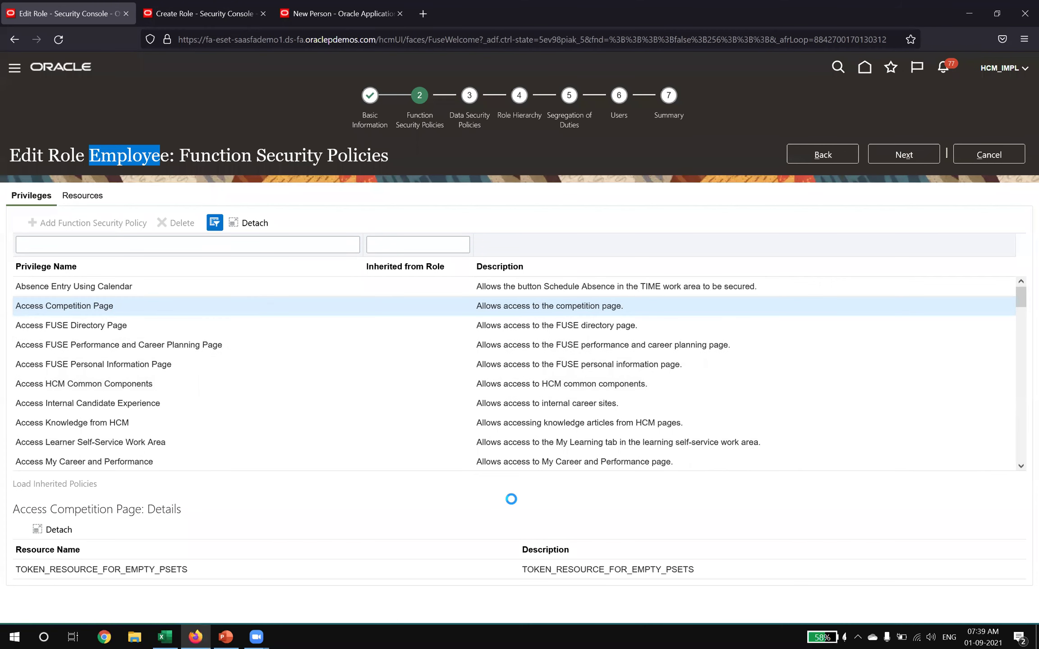
Step: Review the Data Role India and Custom Role entries on the Excel Security sheet, and return to the Employee role in Firefox
click(402, 498)
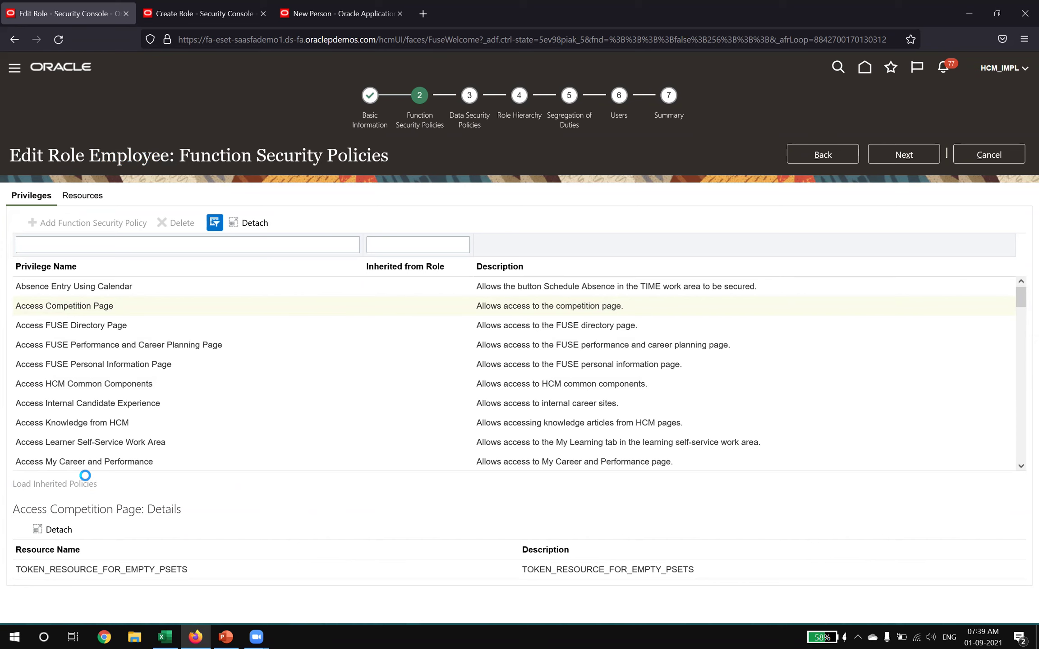
click(170, 636)
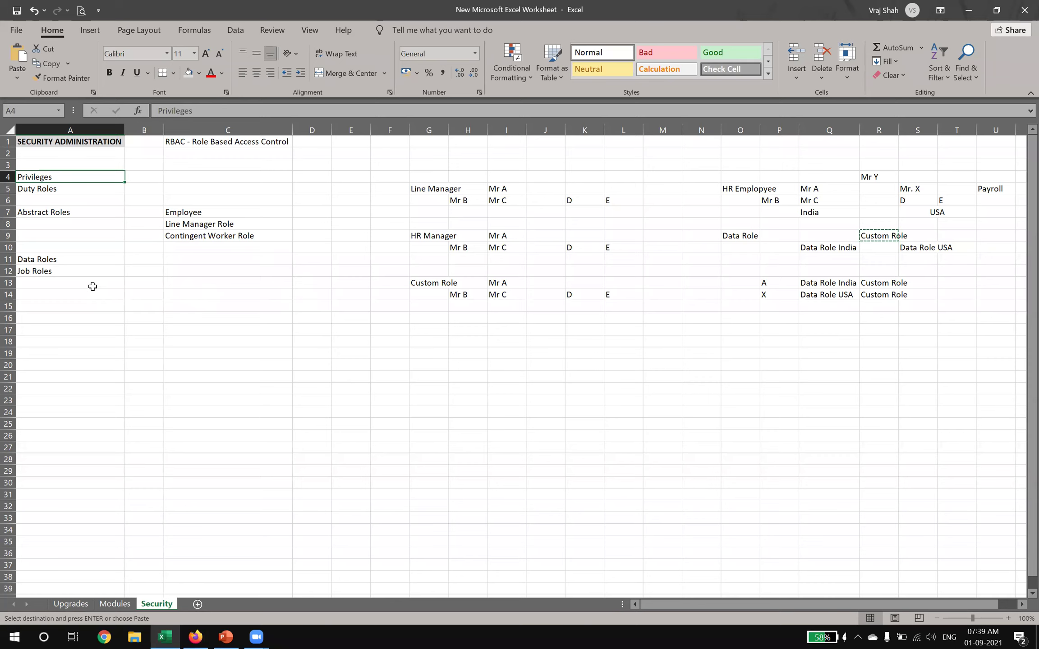
click(825, 252)
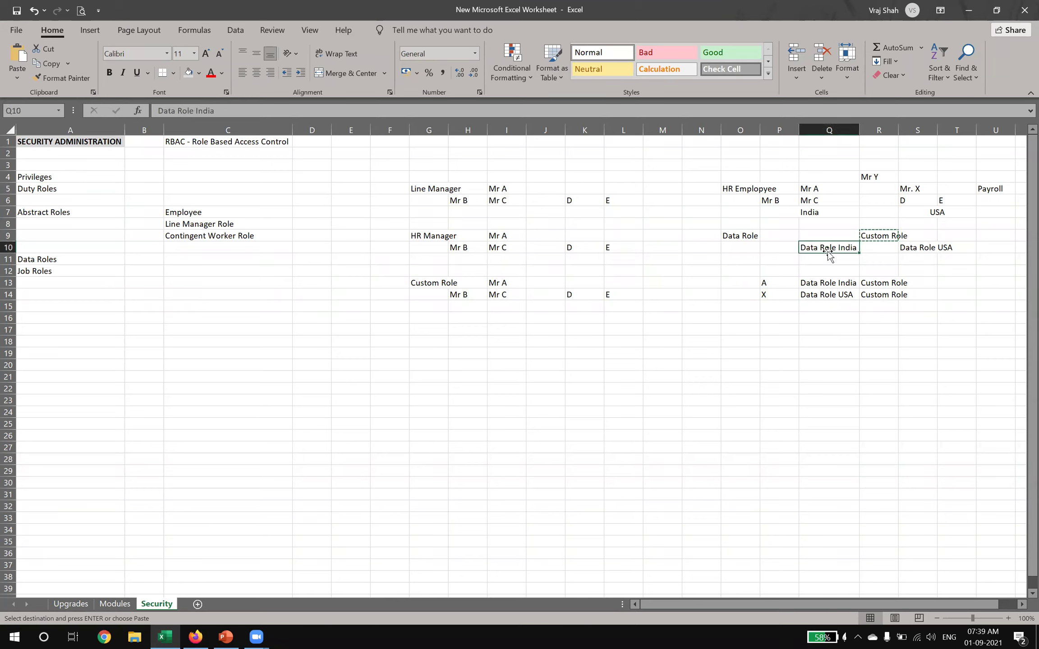
click(868, 237)
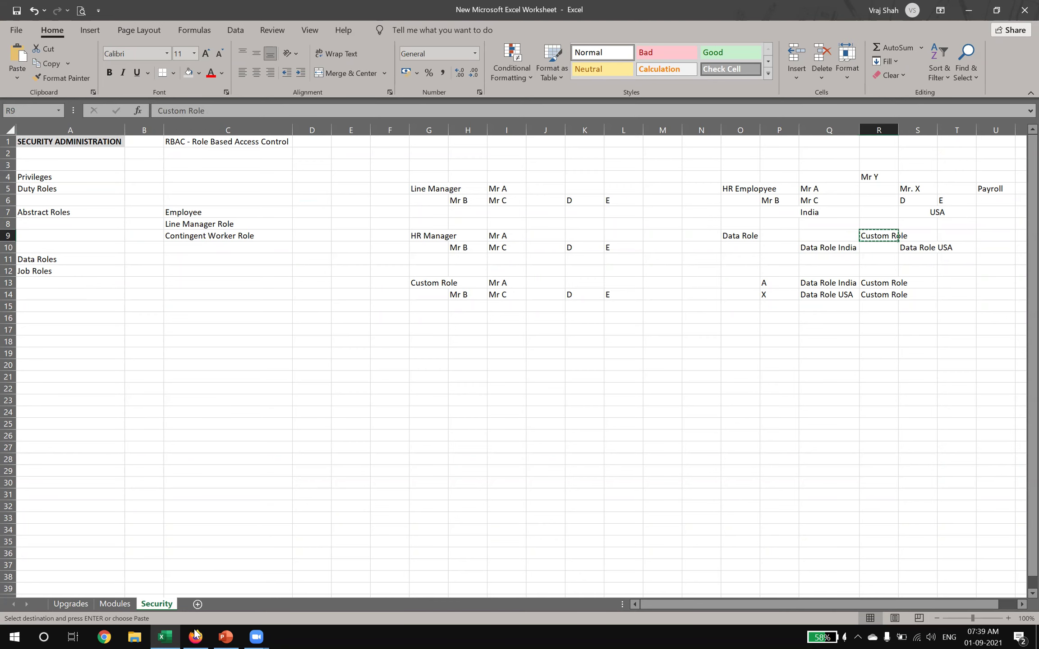
click(190, 571)
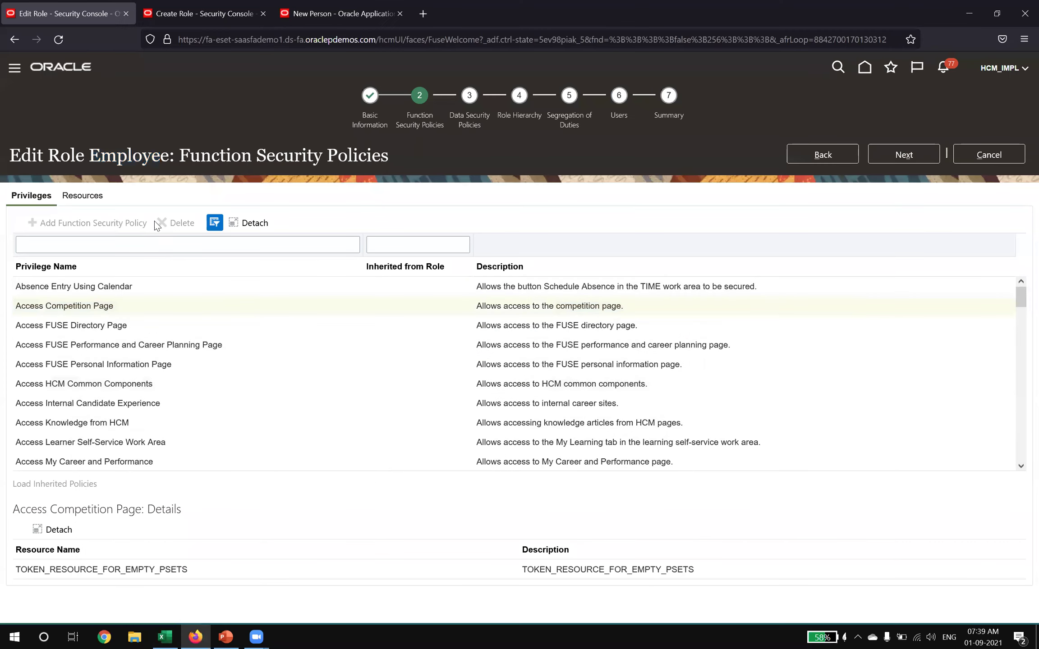
drag(89, 155, 170, 155)
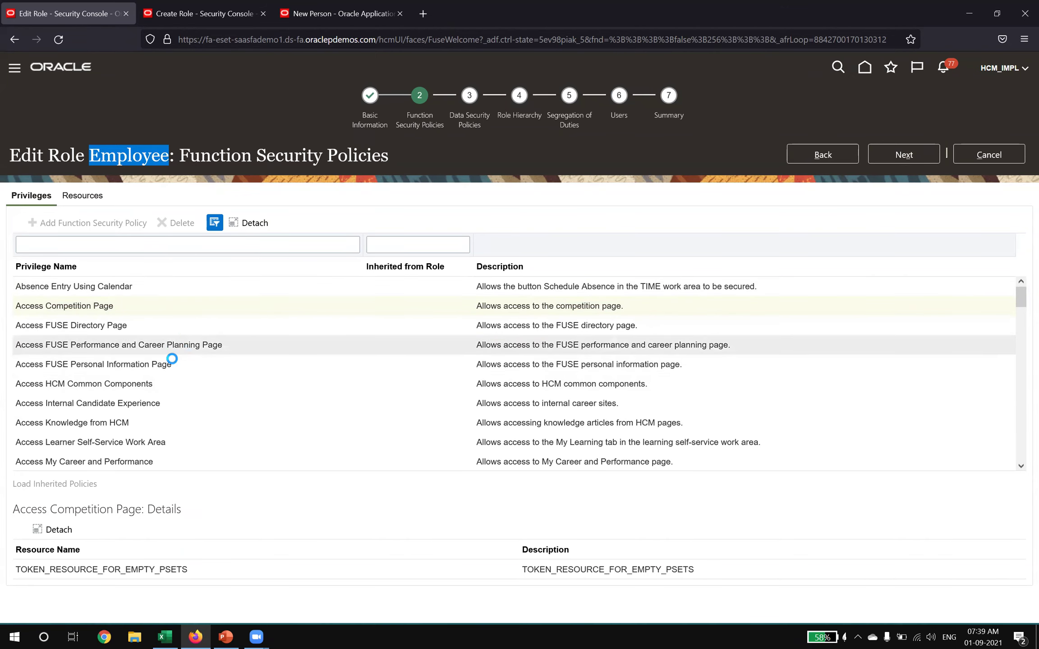
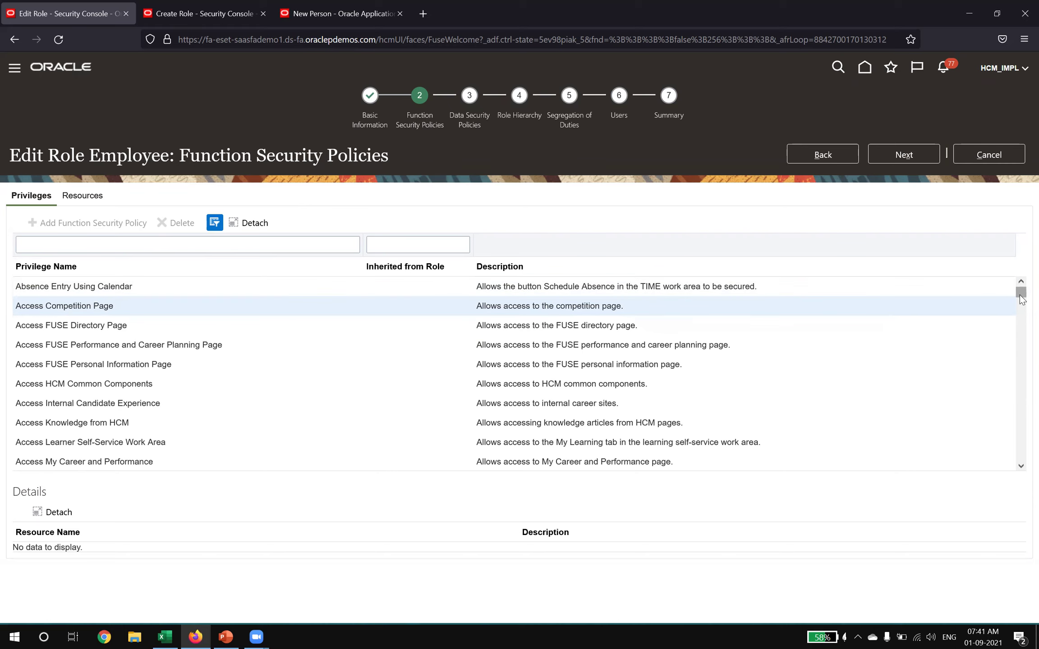
Step: Examine the Employee role's loaded privileges around View Time by Calendar, comparing directly assigned entries with those inherited from other roles
scroll(1022, 311, down, 1)
drag(1021, 311, 1022, 343)
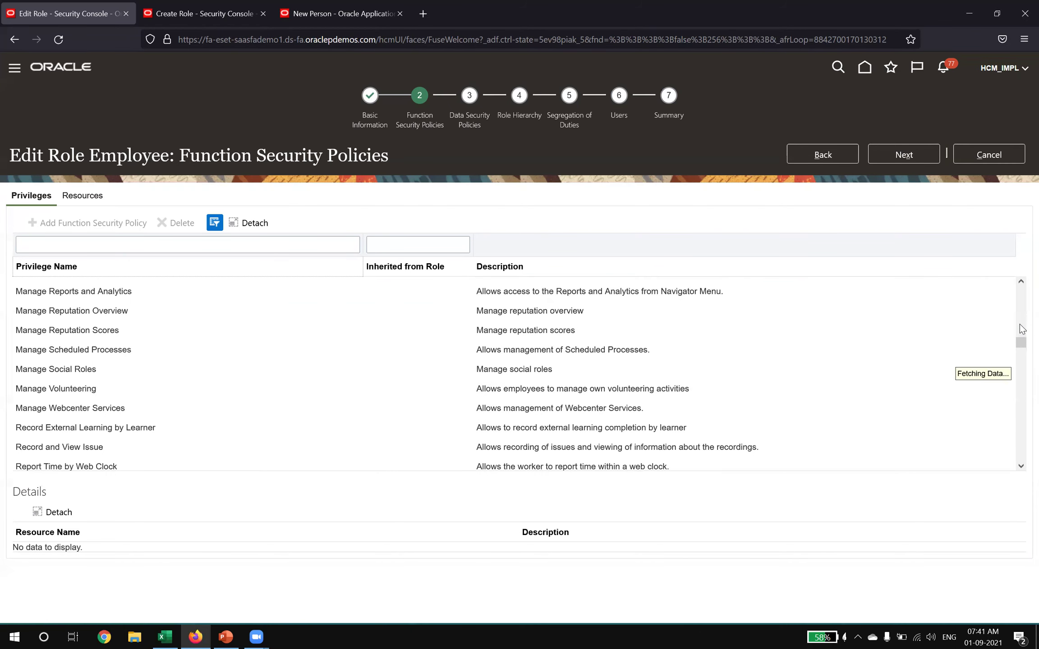
drag(1022, 354, 1021, 339)
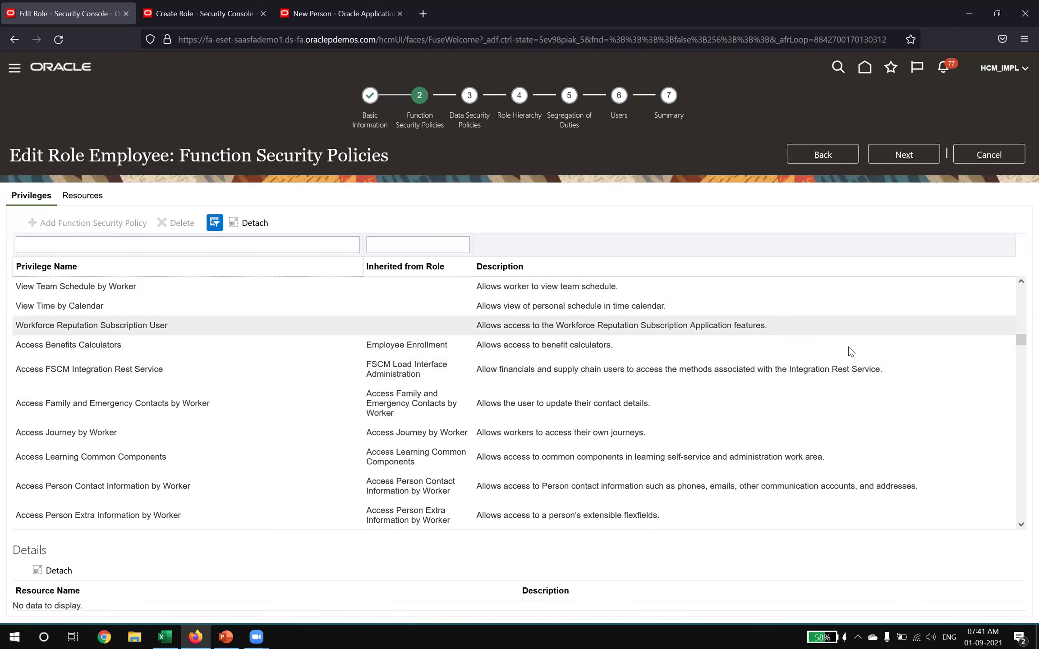
scroll(178, 321, up, 3)
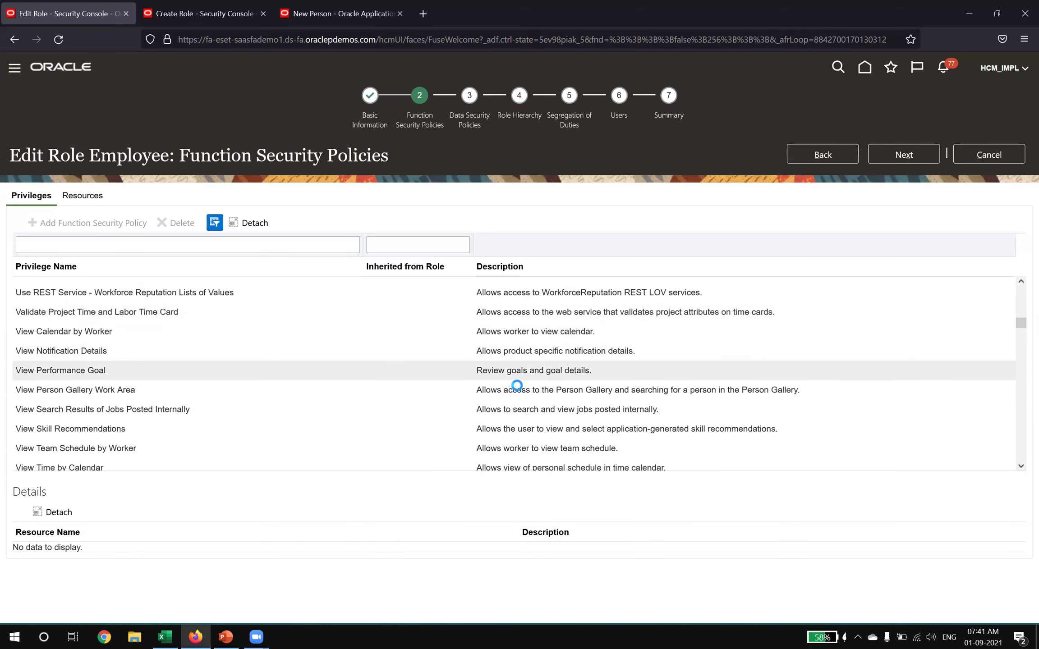
scroll(509, 365, down, 3)
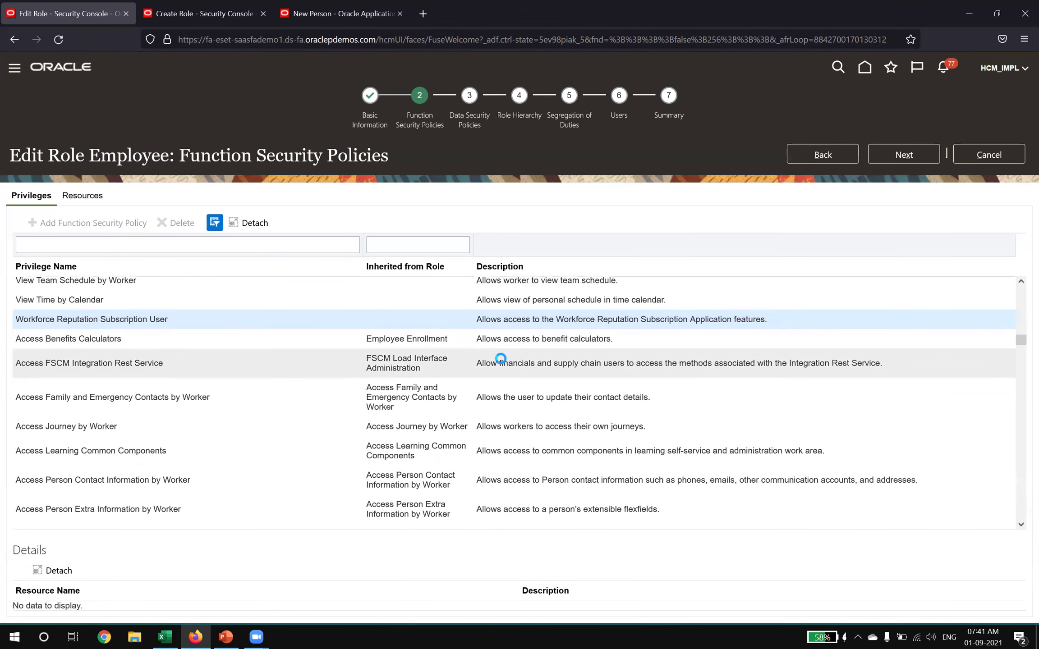
scroll(500, 361, up, 2)
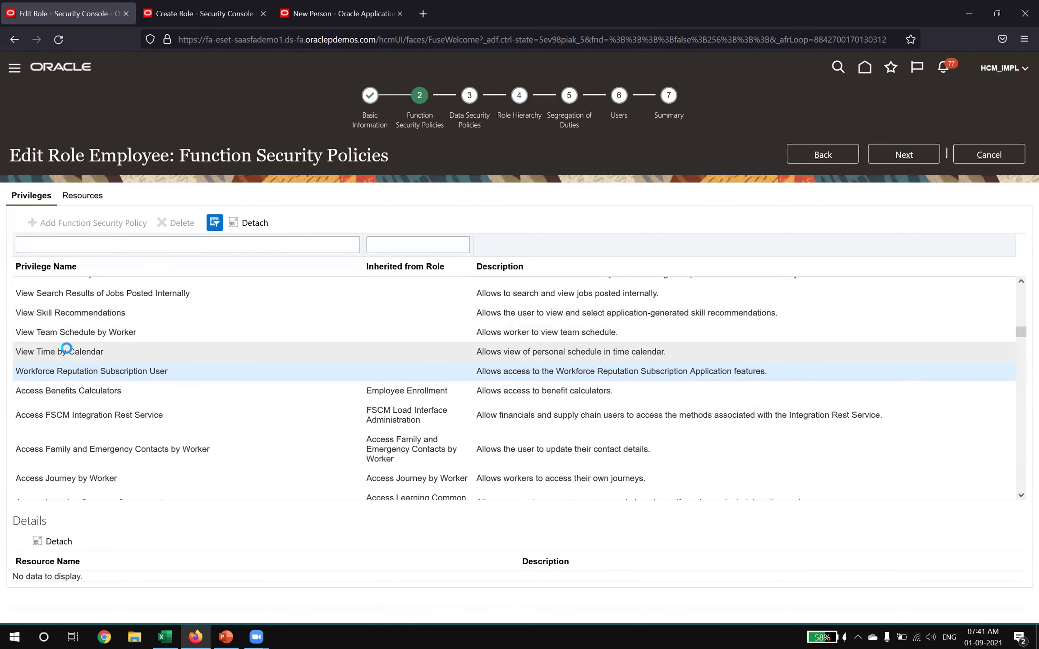
click(71, 350)
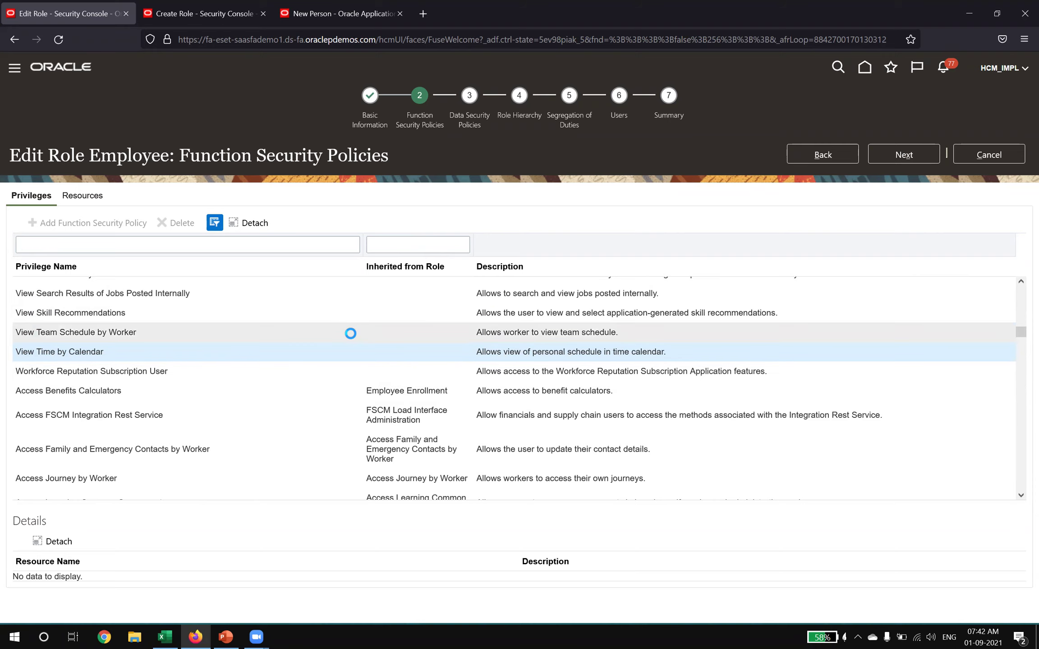
Step: Examine the Access Benefits Calculators privilege and the Employee Enrollment role it is inherited from within the Employee role
click(25, 396)
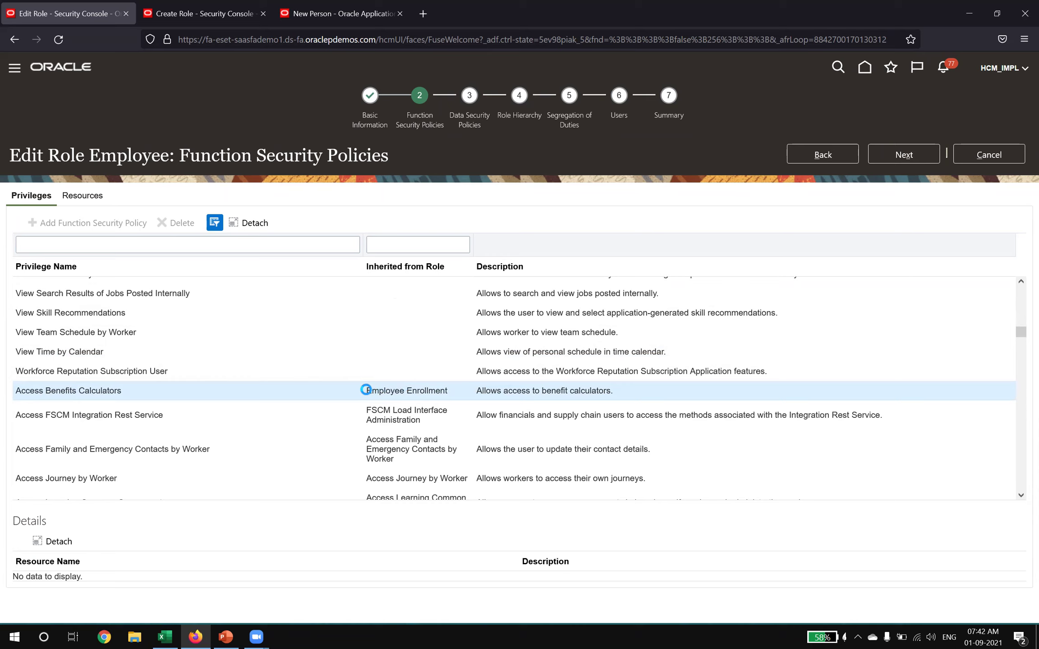
drag(365, 391, 449, 392)
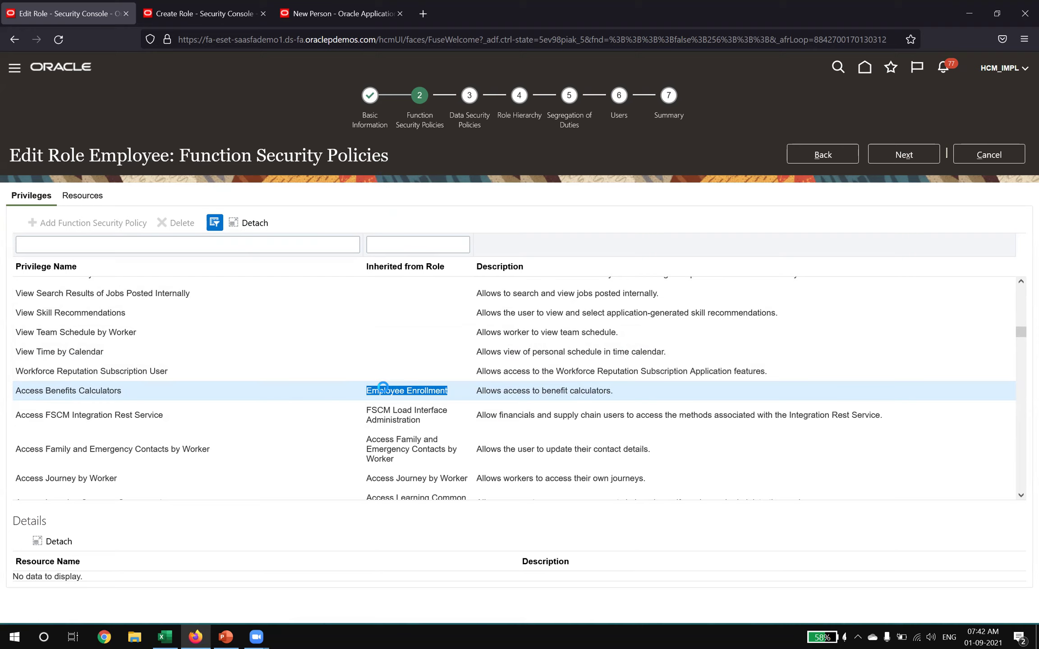
drag(90, 151, 169, 156)
click(408, 392)
drag(365, 392, 448, 394)
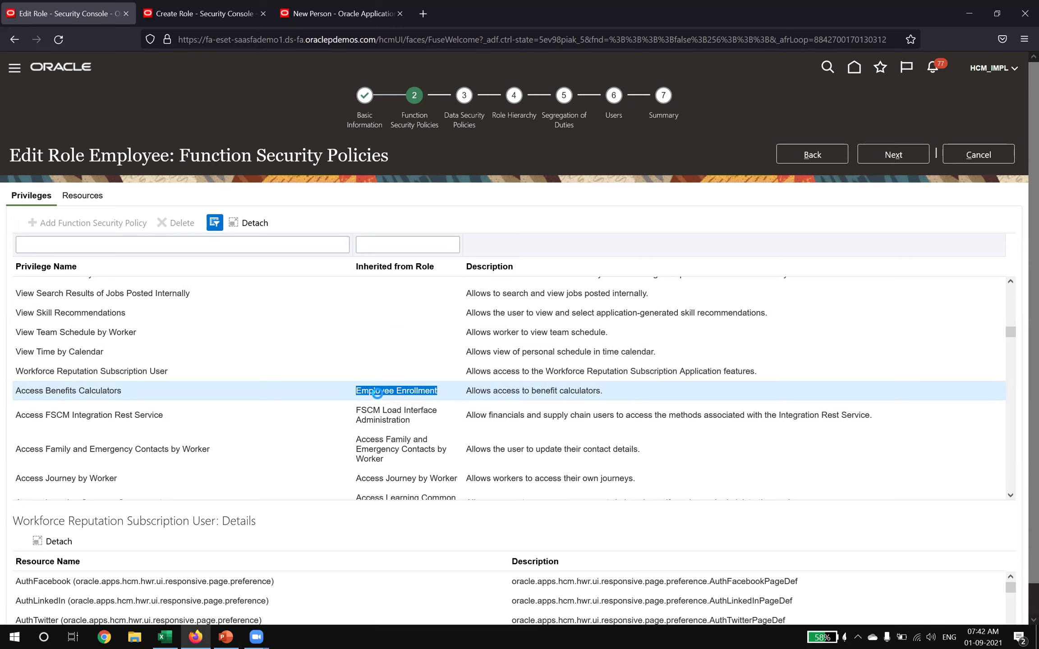
drag(10, 395, 124, 390)
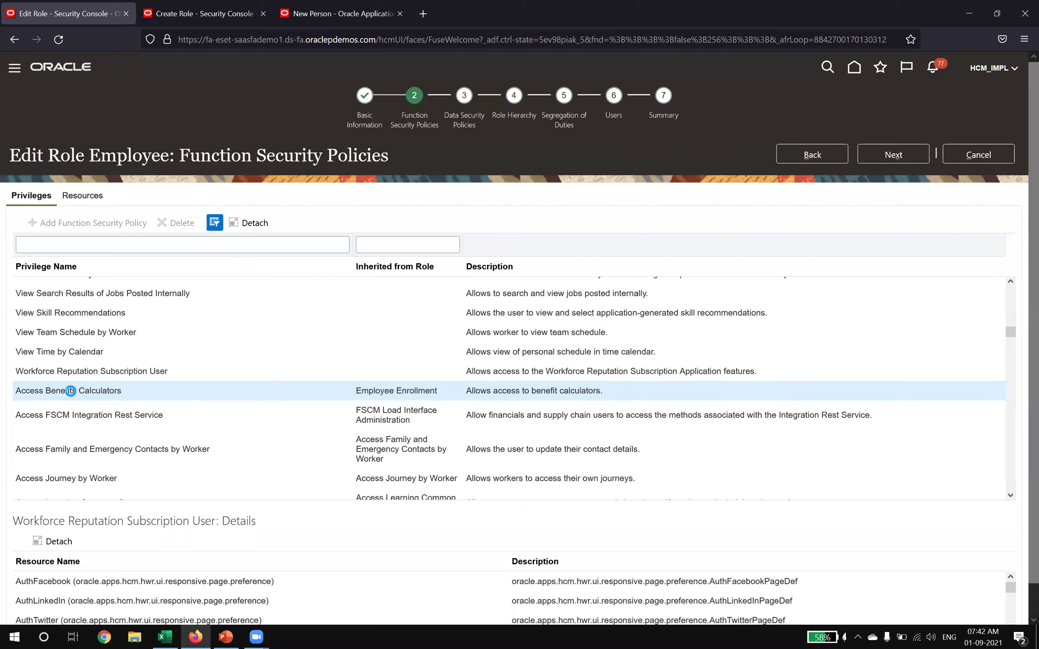
drag(46, 391, 138, 396)
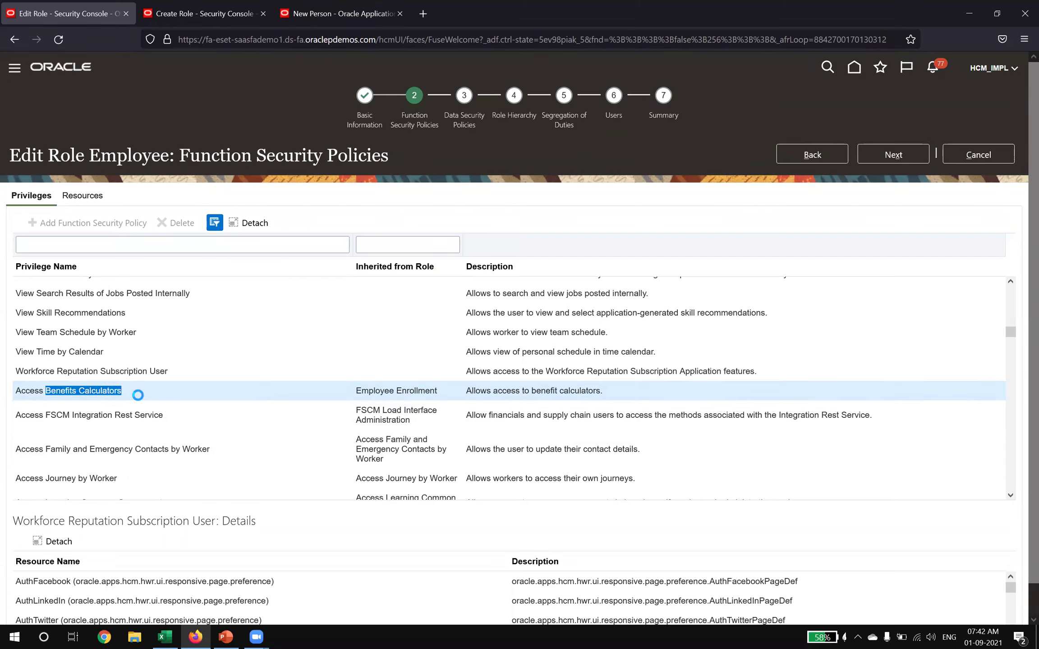
click(138, 395)
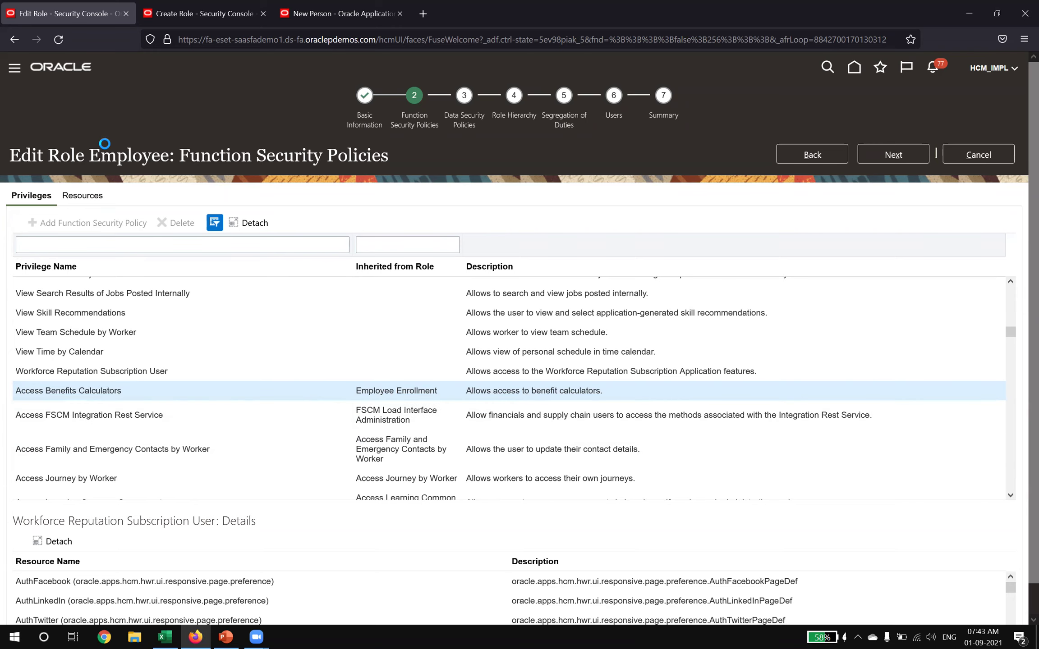
click(81, 191)
drag(45, 390, 130, 392)
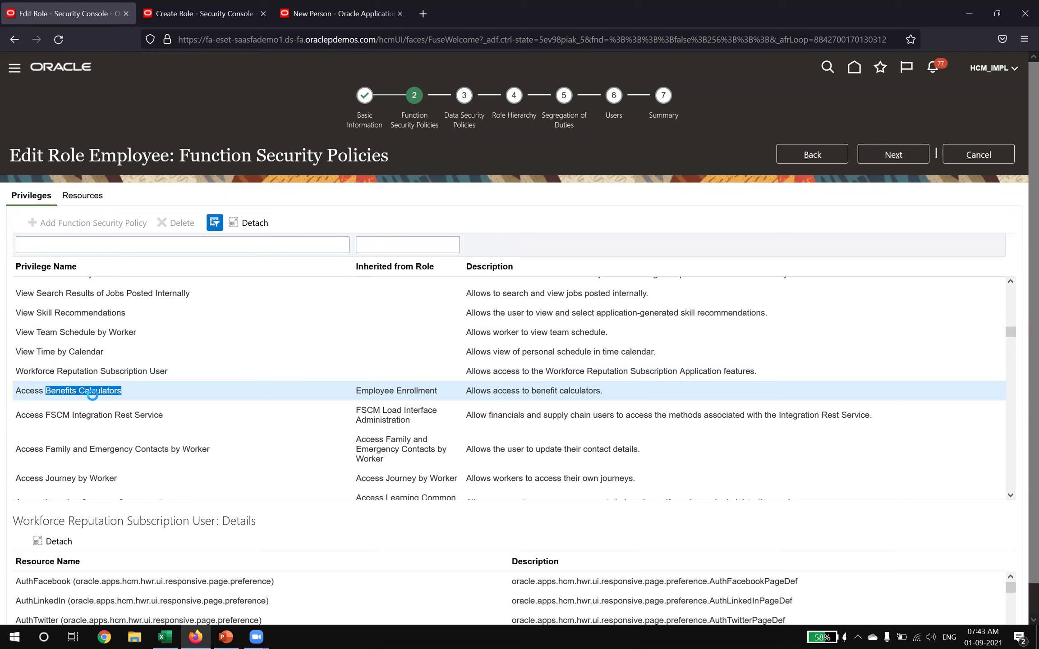
drag(88, 153, 174, 159)
Step: Filter the Employee role's privileges by the inherited role Employee Enrollment
drag(355, 391, 438, 392)
key(ctrl+c)
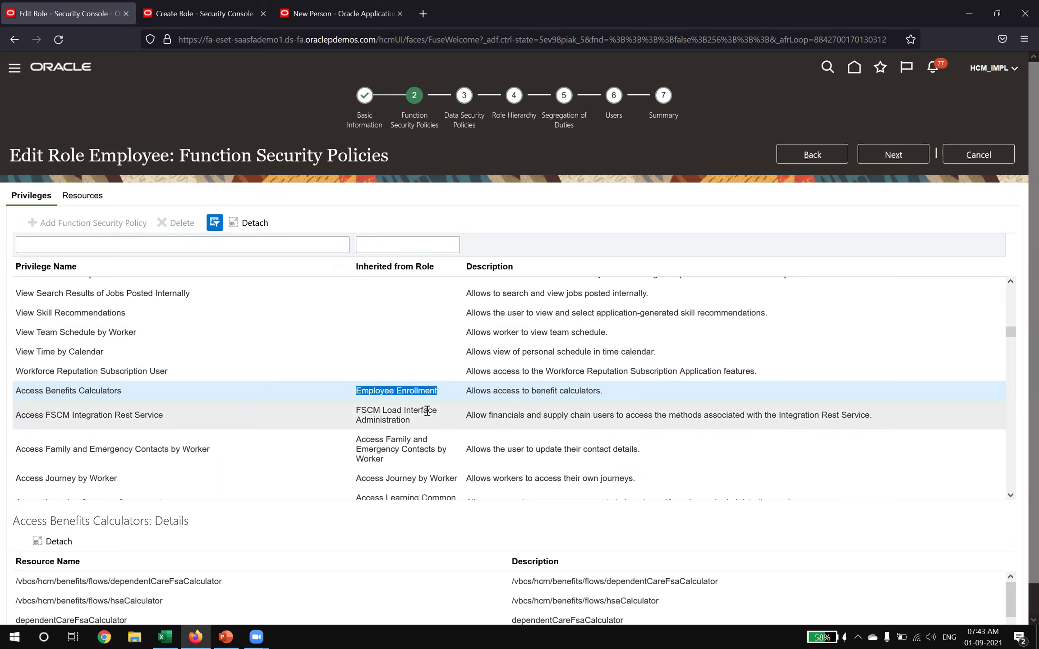
click(388, 246)
key(ctrl+v)
key(Return)
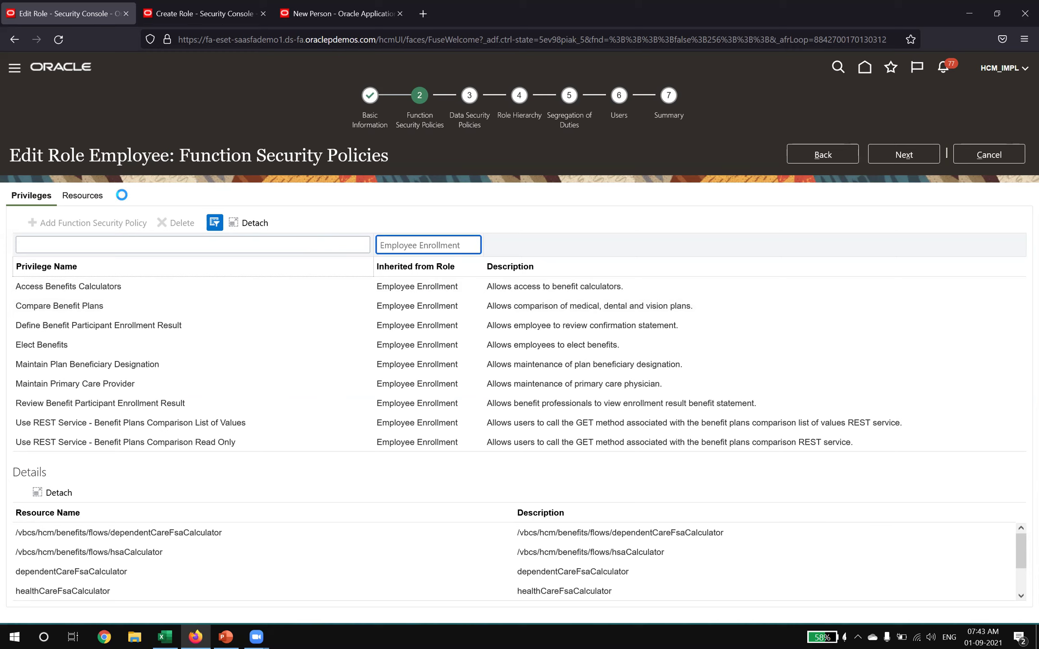
Step: Review the Access Benefits Calculators privilege under Employee Enrollment, and advance the Employee role to the Data Security Policies stage
drag(99, 156, 167, 160)
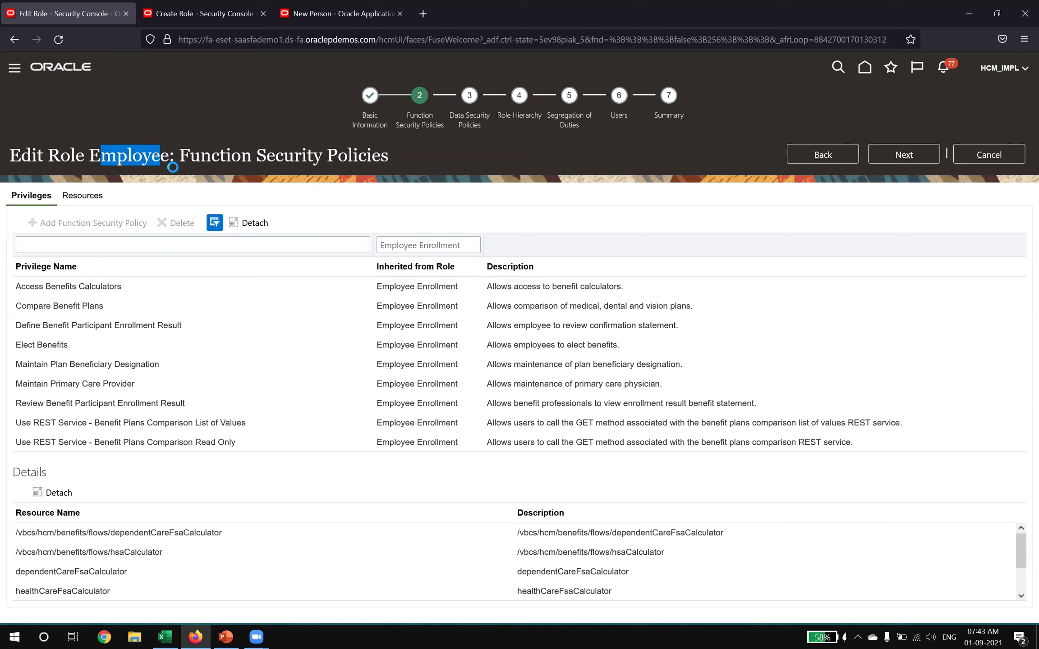
click(429, 292)
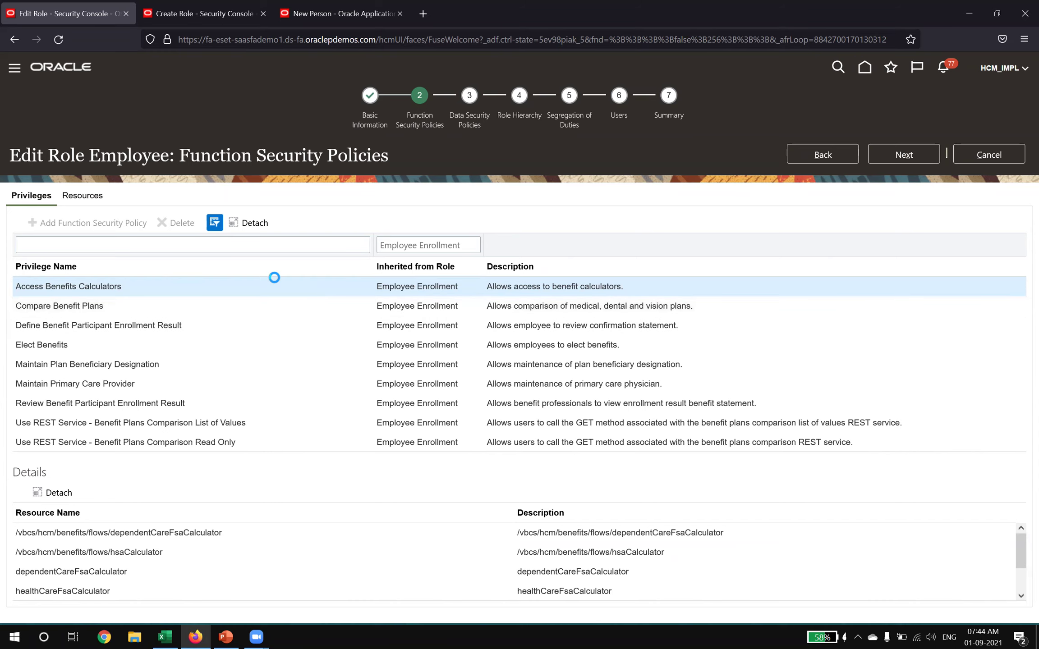
drag(386, 285, 438, 284)
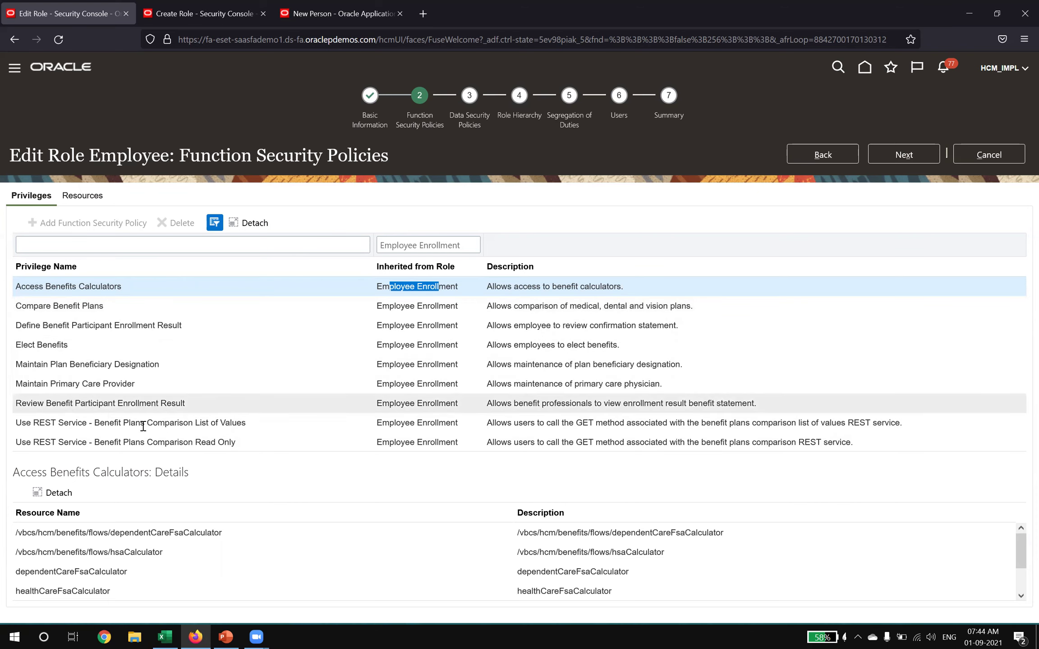
drag(93, 158, 175, 158)
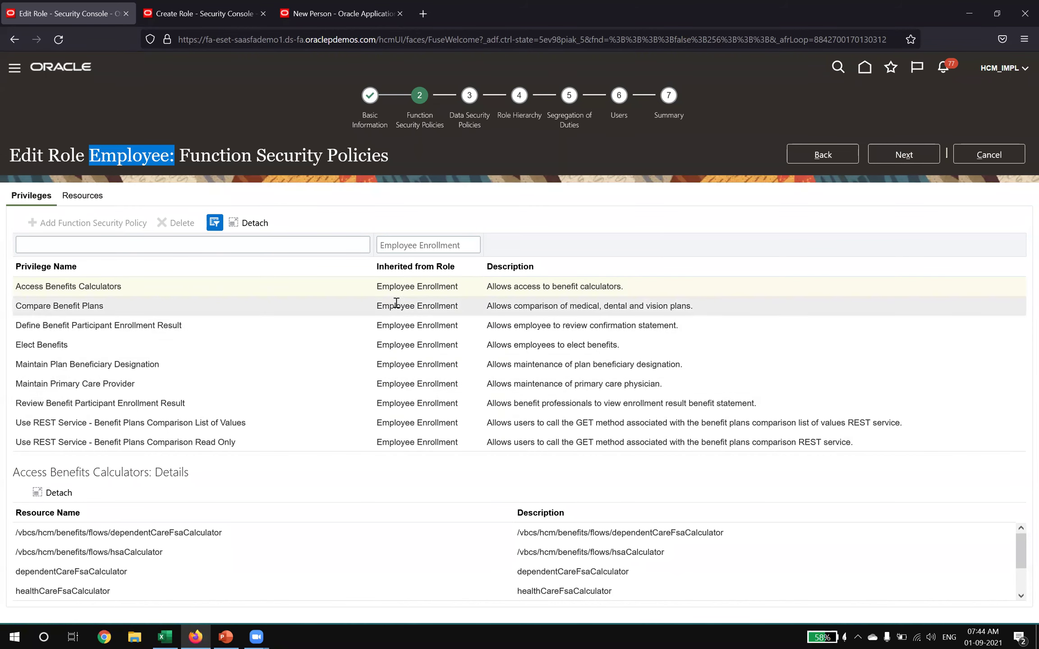
double_click(404, 290)
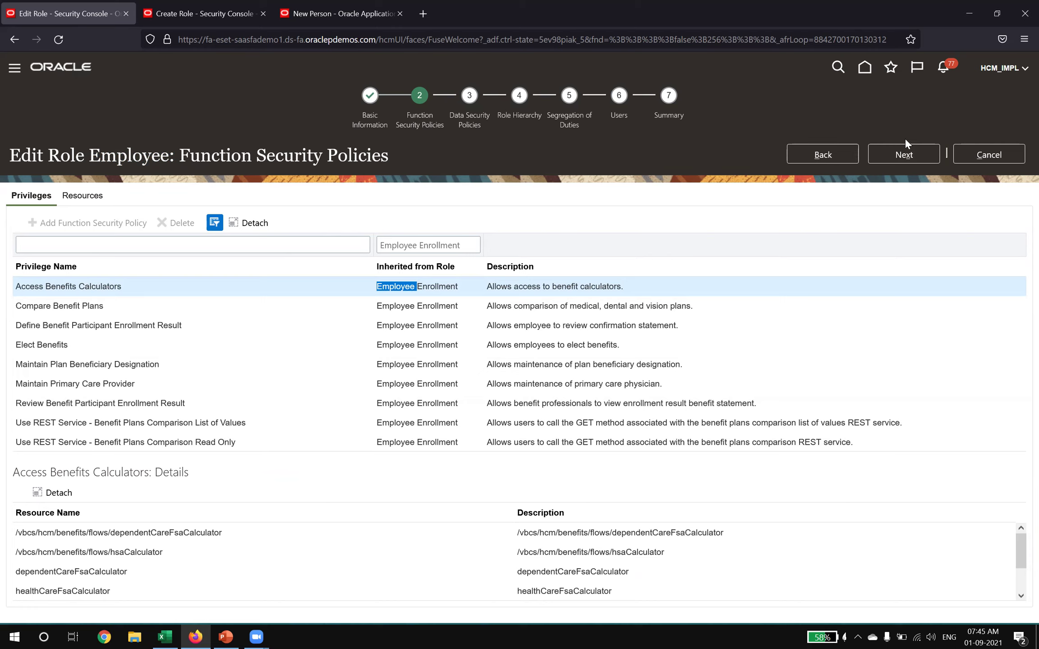
click(904, 151)
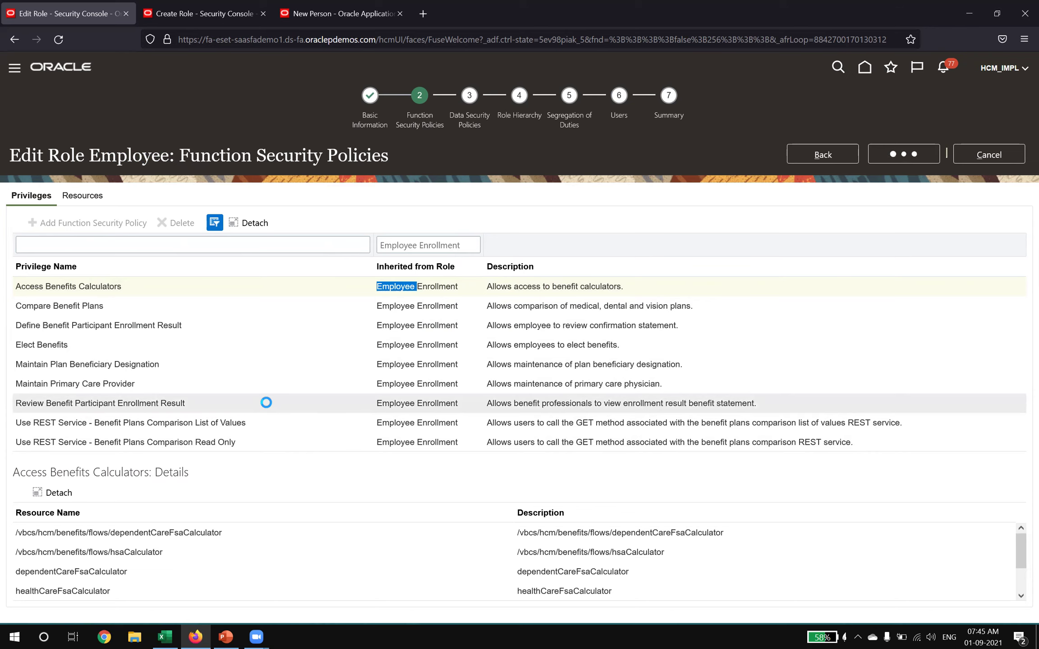
Step: Switch to the Excel Security sheet and review the Abstract Roles, Data Roles, Job Roles, Duty Roles and Privileges entries
click(176, 635)
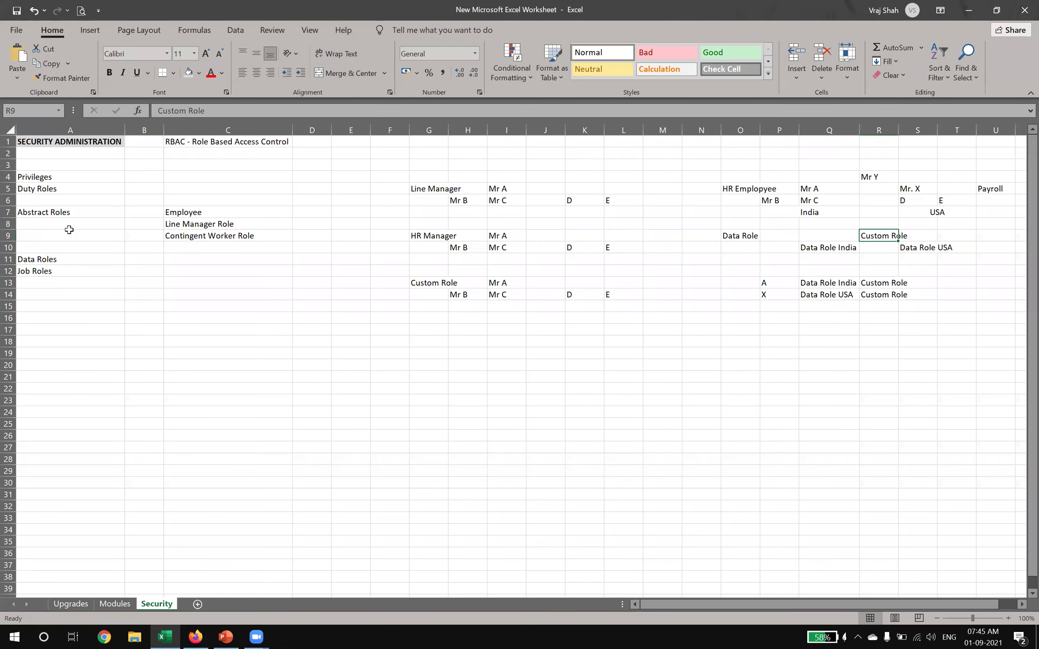
click(36, 210)
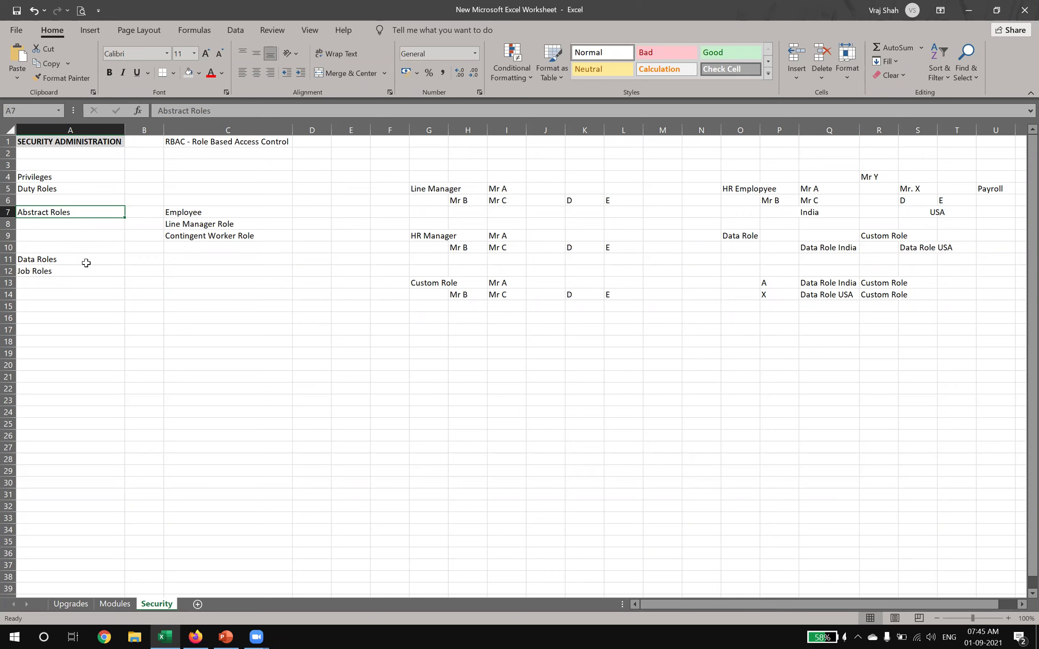
click(64, 259)
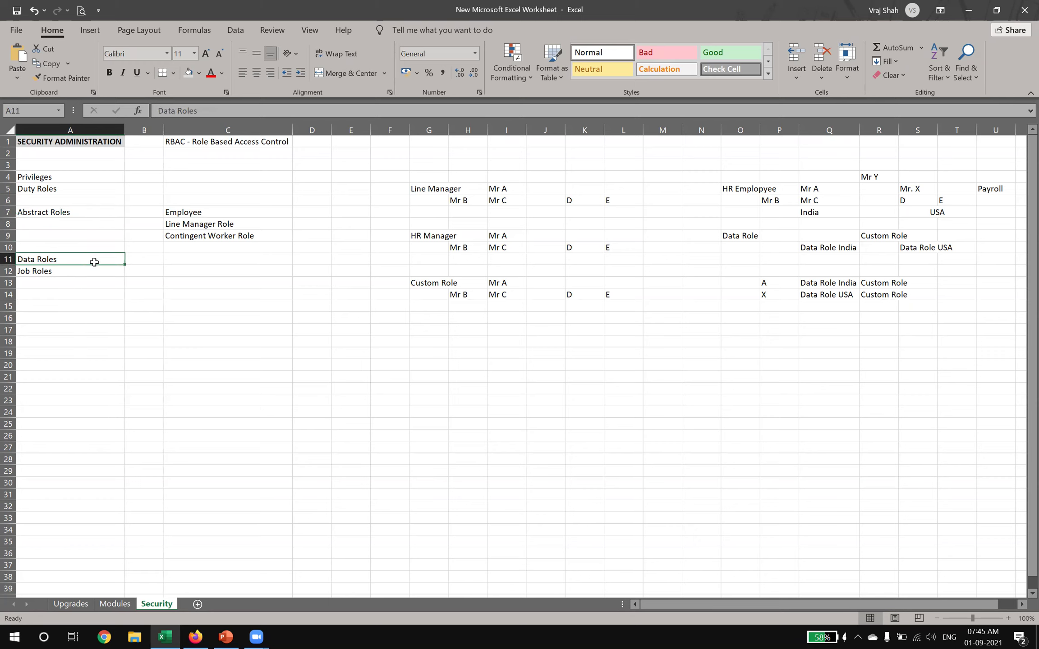
drag(28, 271, 28, 283)
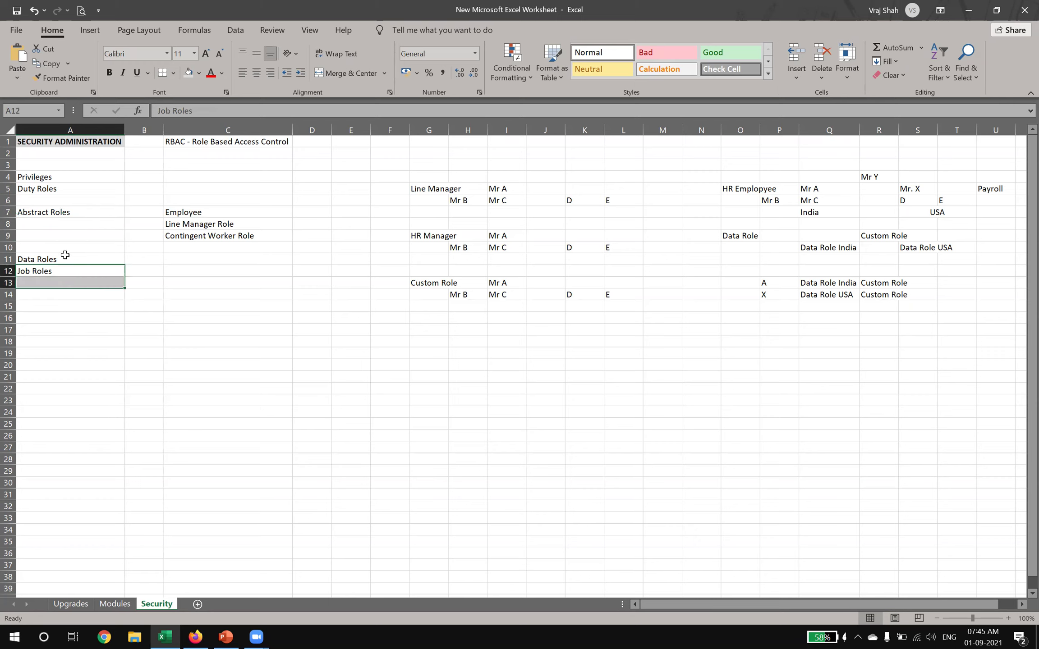
click(27, 189)
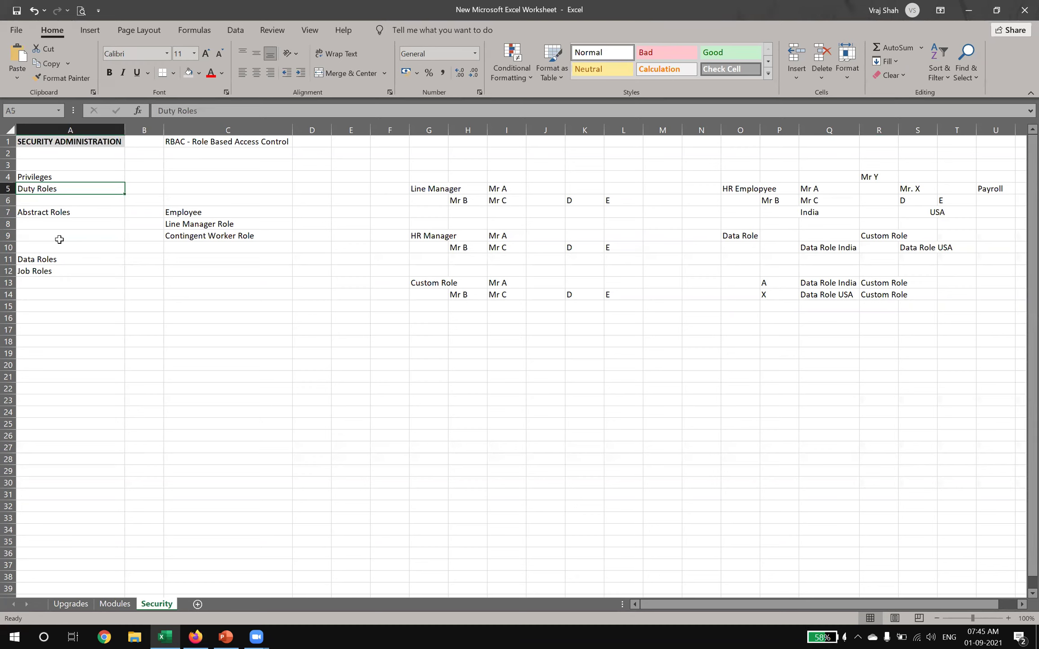
click(57, 177)
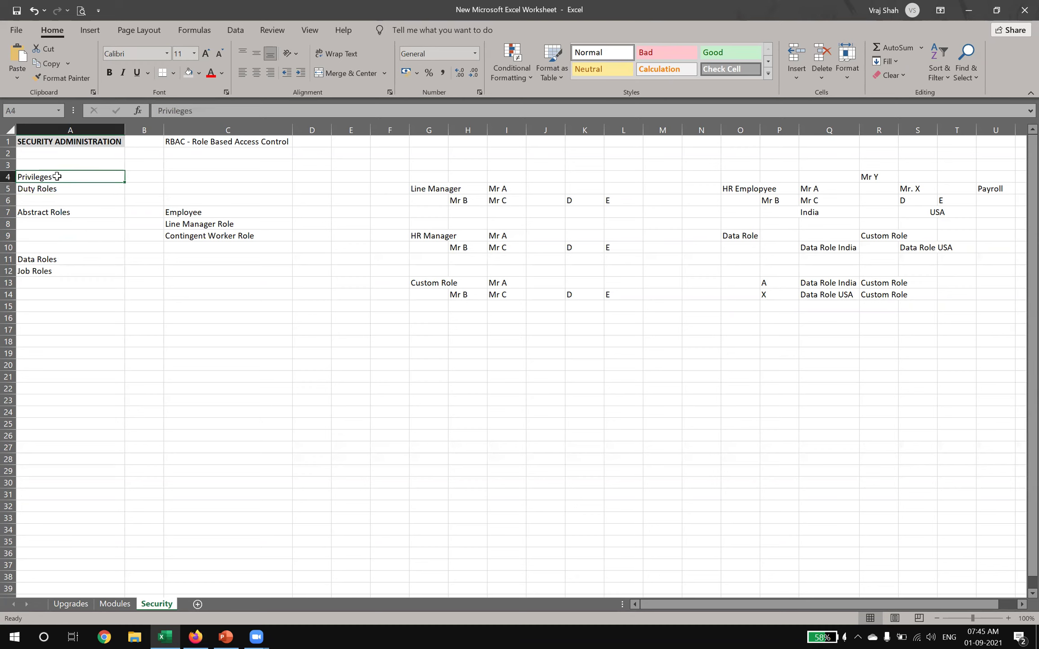
click(58, 212)
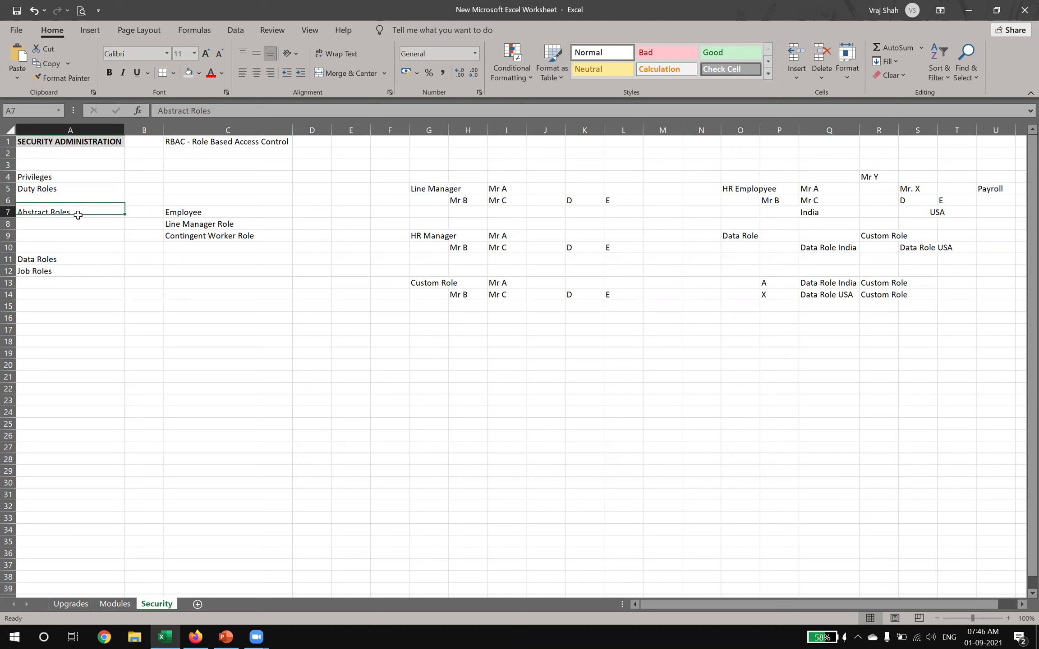
Step: Review the Data Roles, Job Roles and Duty Roles entries, and return to the Employee role's Data Security Policies in the browser
drag(43, 257, 46, 270)
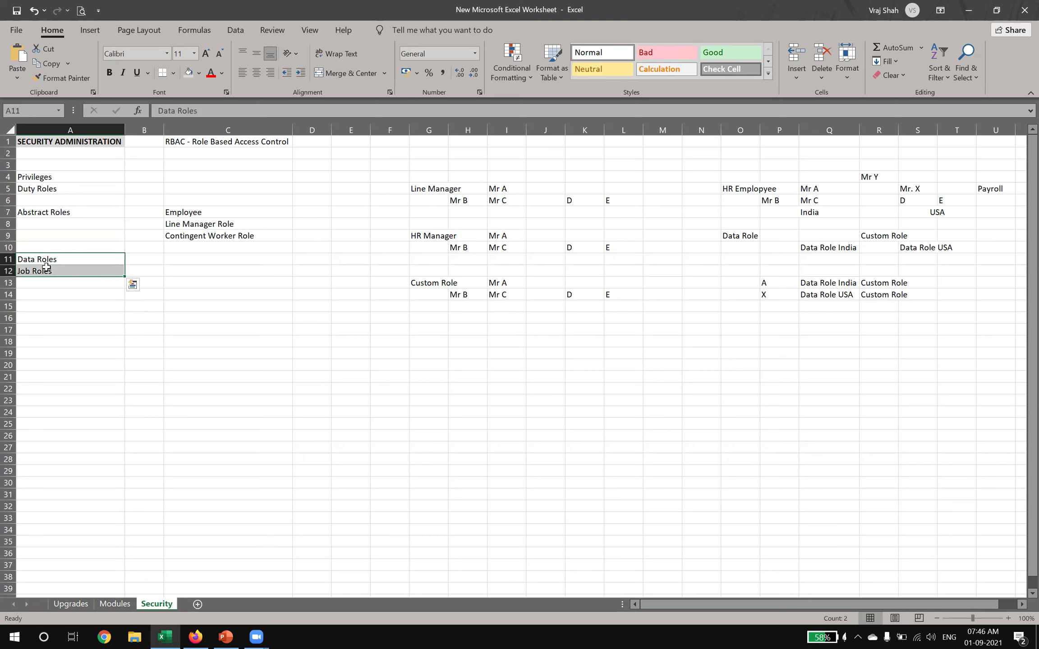
click(49, 189)
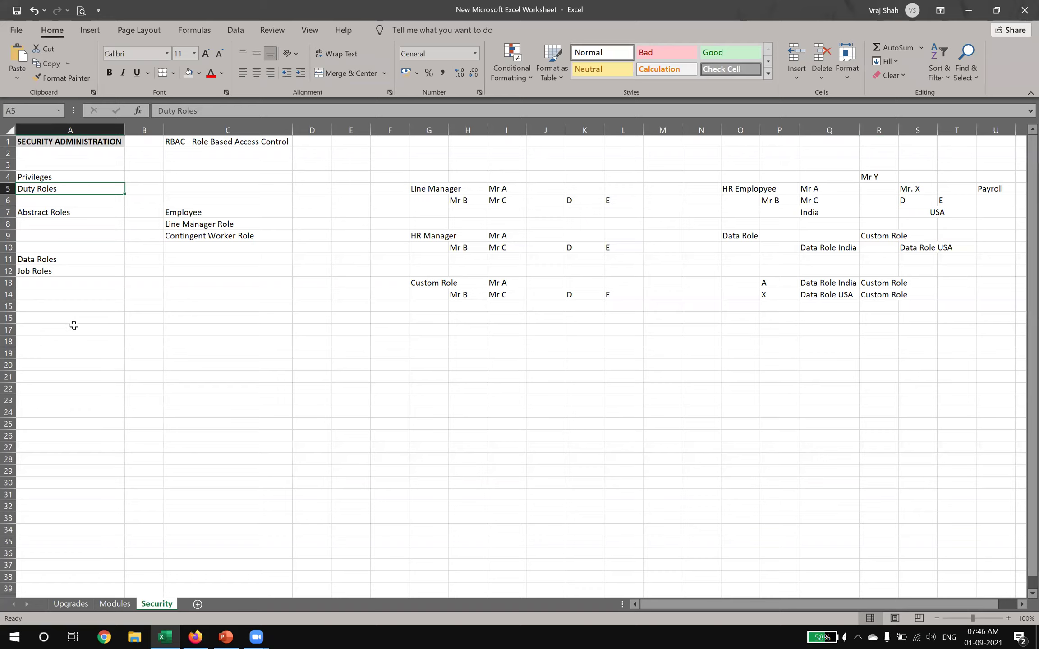
key(alt+Tab)
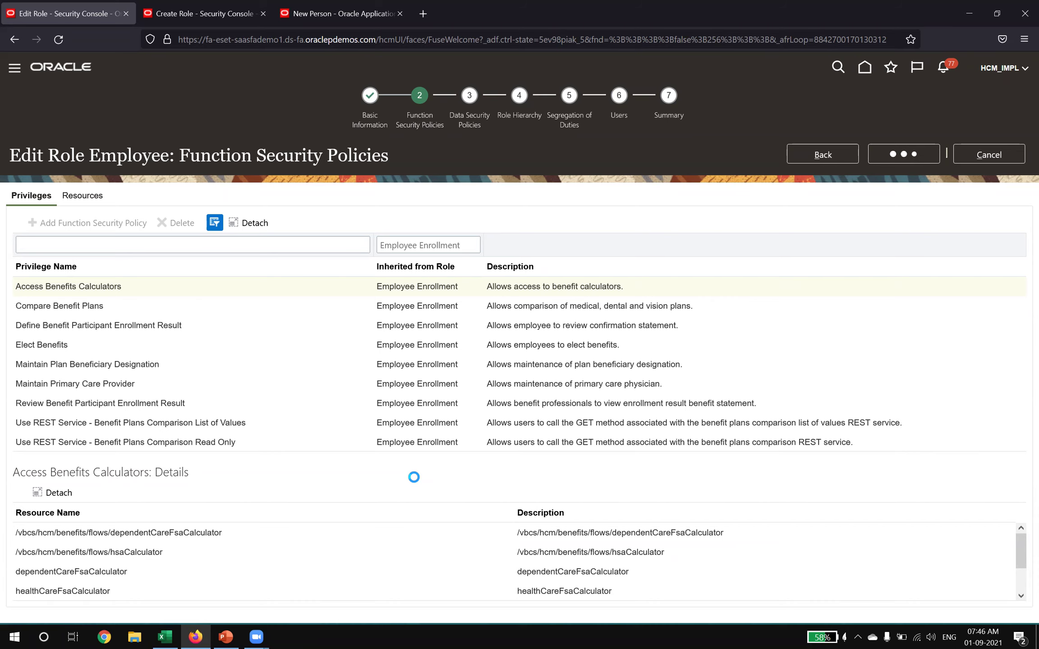
click(193, 10)
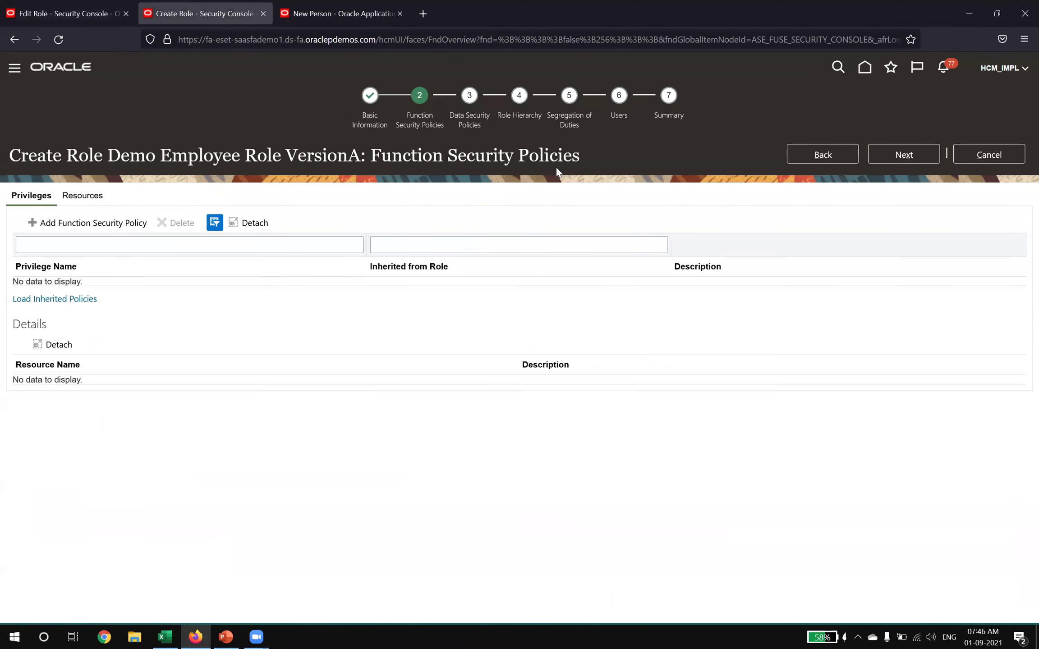
click(70, 11)
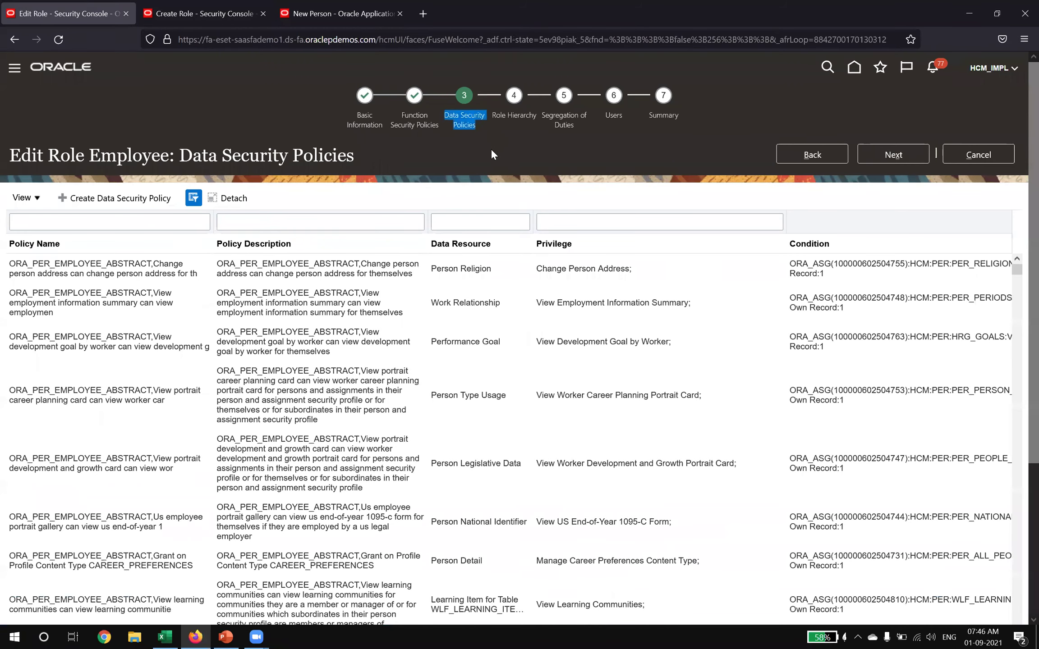
Step: Switch to the Excel Security sheet, examine the Data Role India and Data Role USA assignments for A and X, and return to the browser
click(165, 637)
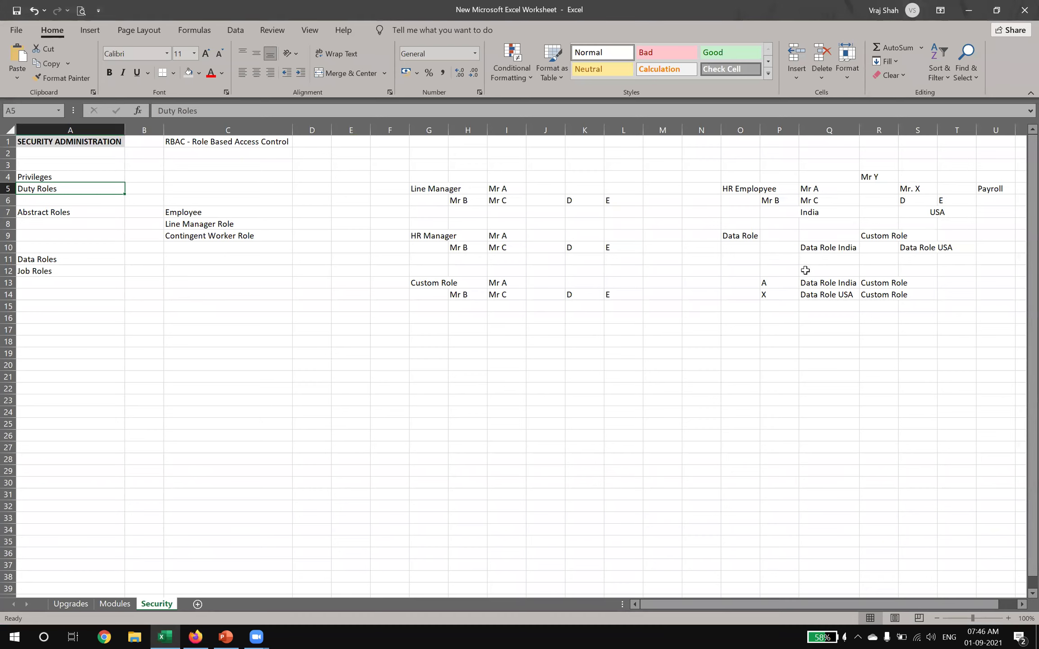
click(820, 247)
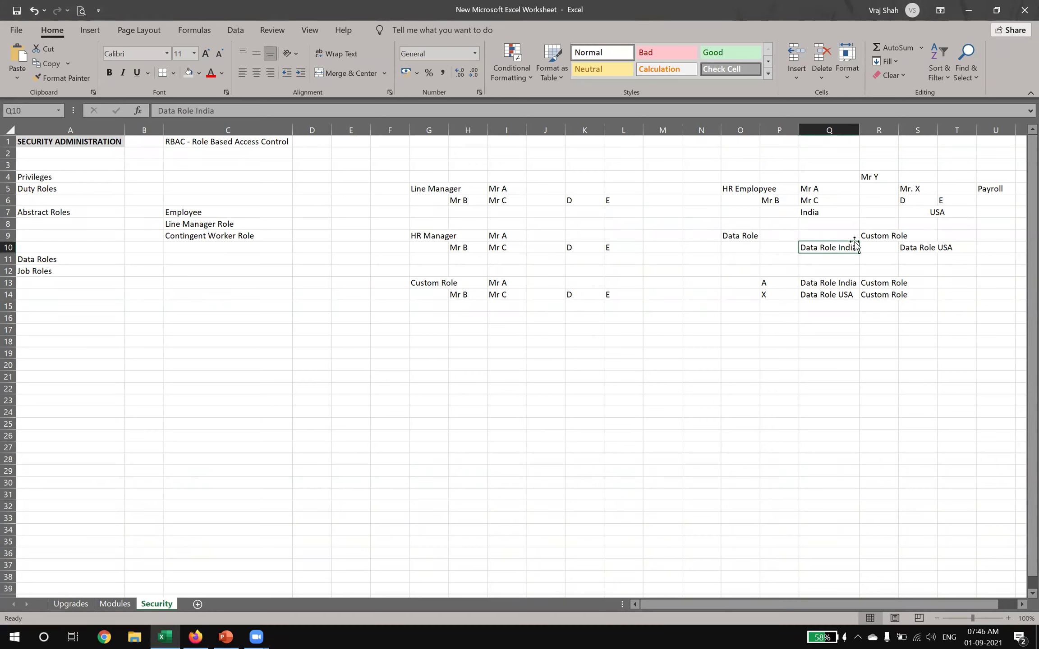
click(790, 295)
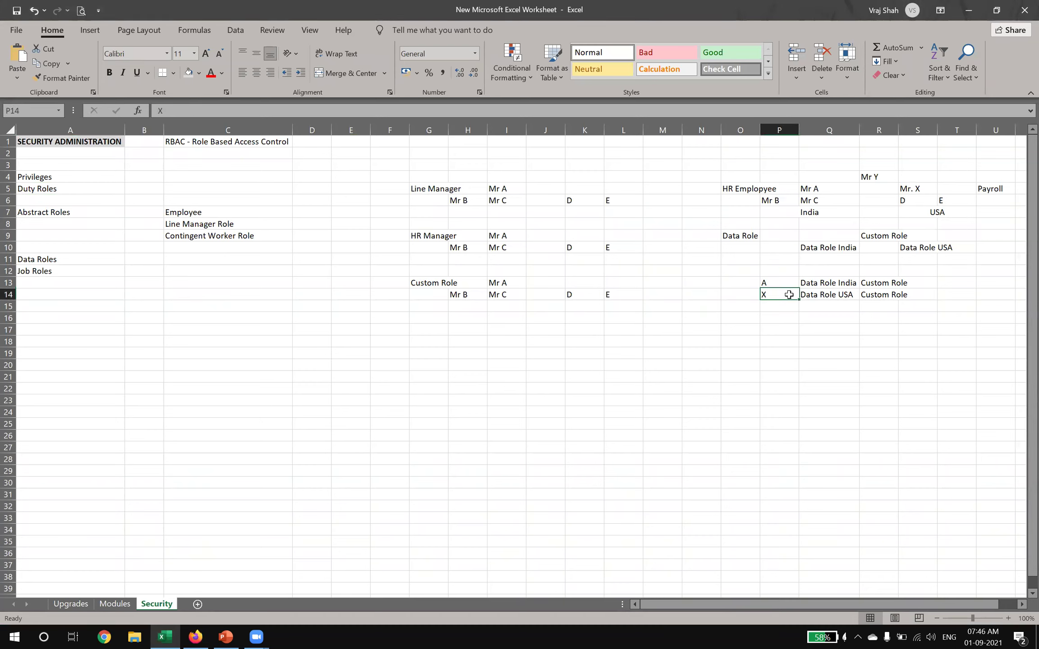
click(833, 298)
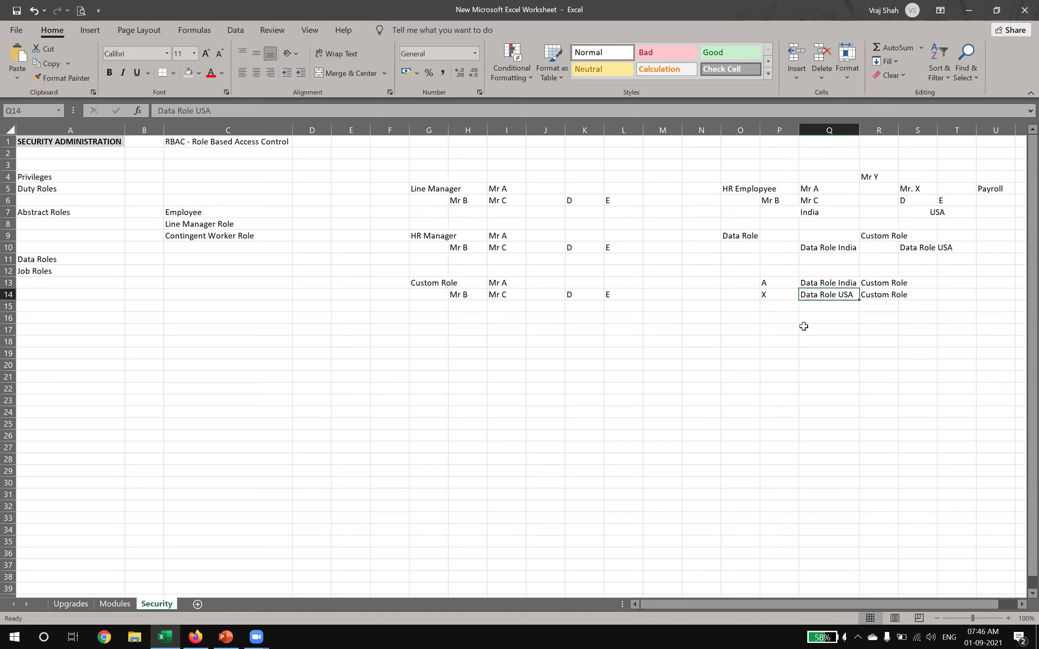
drag(771, 283, 812, 294)
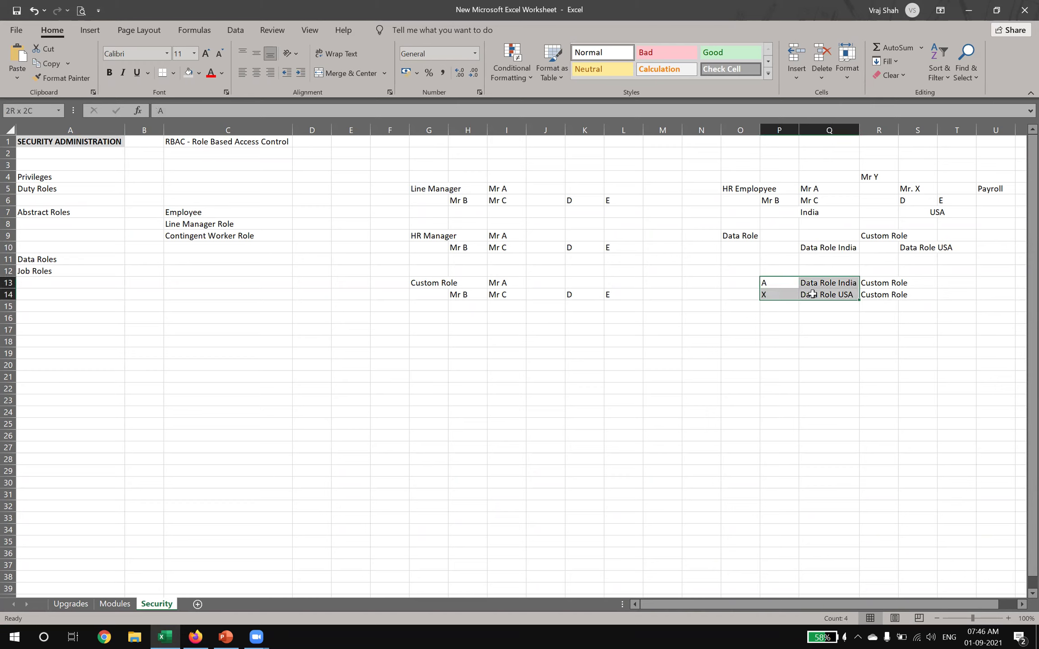
click(167, 635)
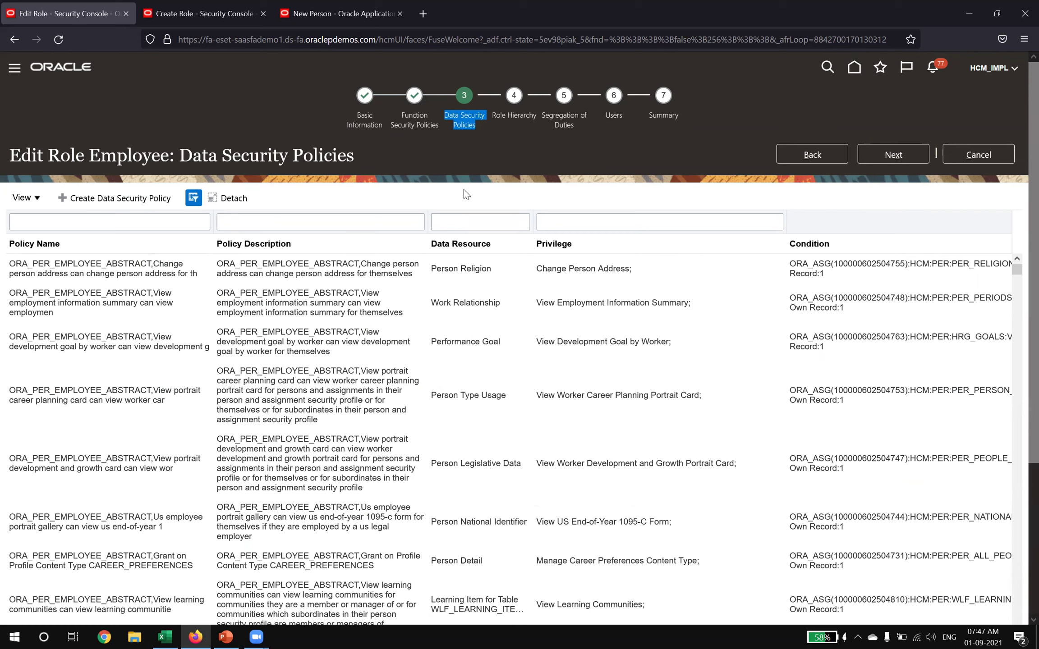
Step: Review the Employee role's Data Security Policies stage and try to advance the role to the Role Hierarchy stage
click(487, 134)
click(487, 132)
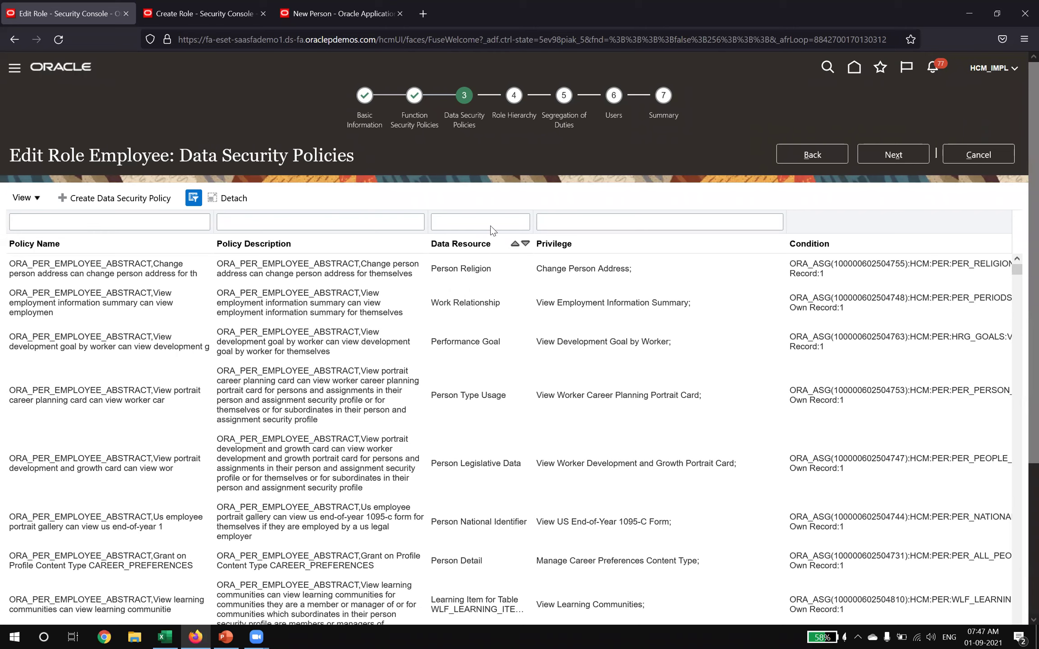
drag(473, 123, 442, 110)
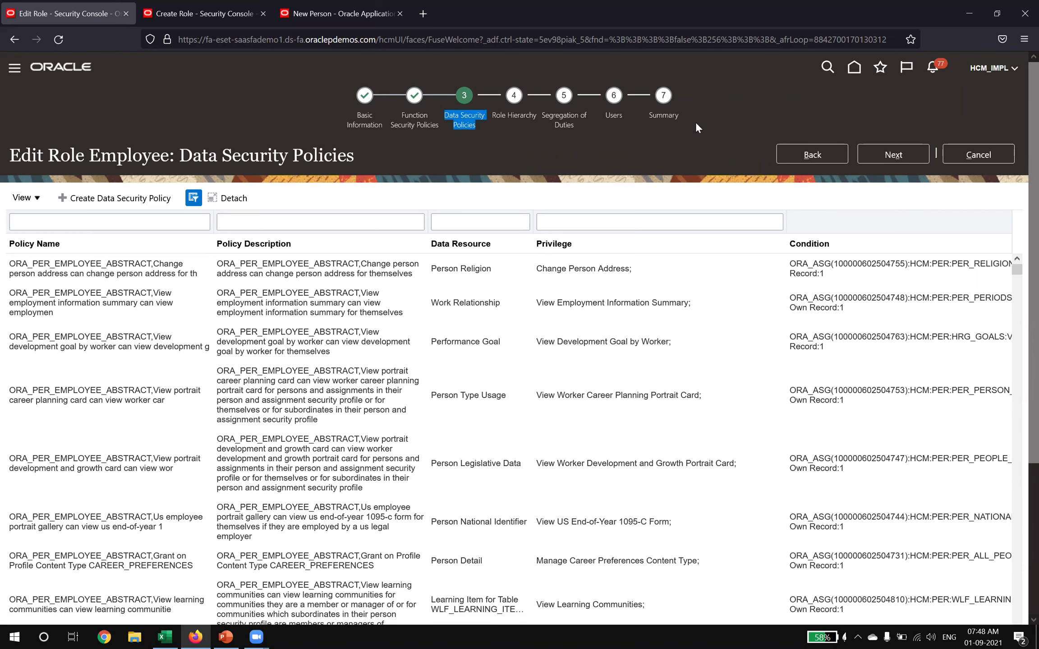
click(874, 153)
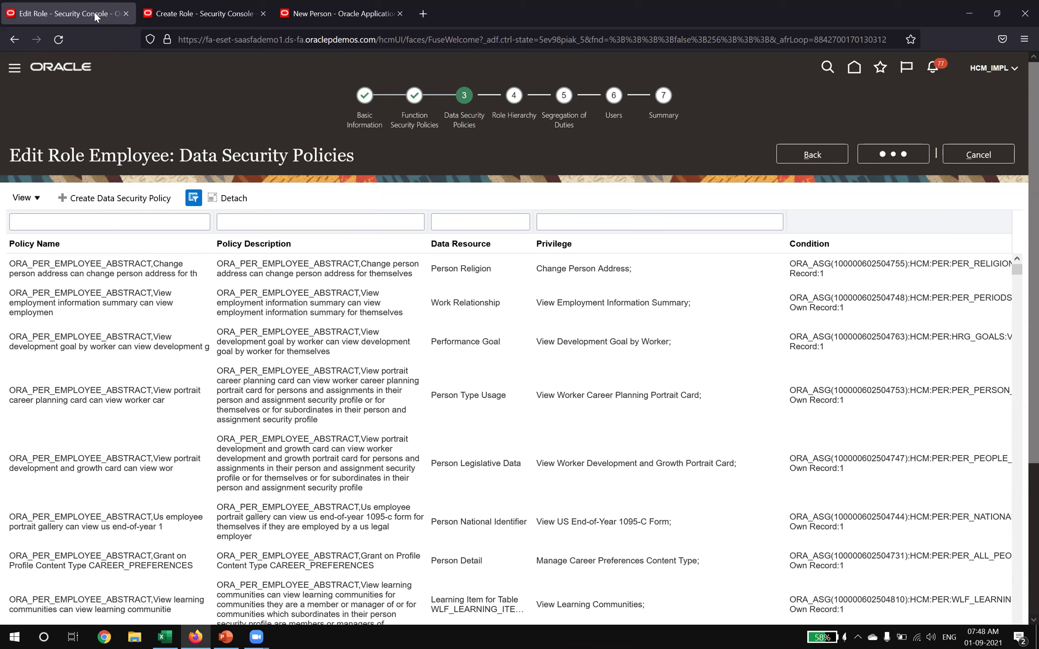
click(175, 12)
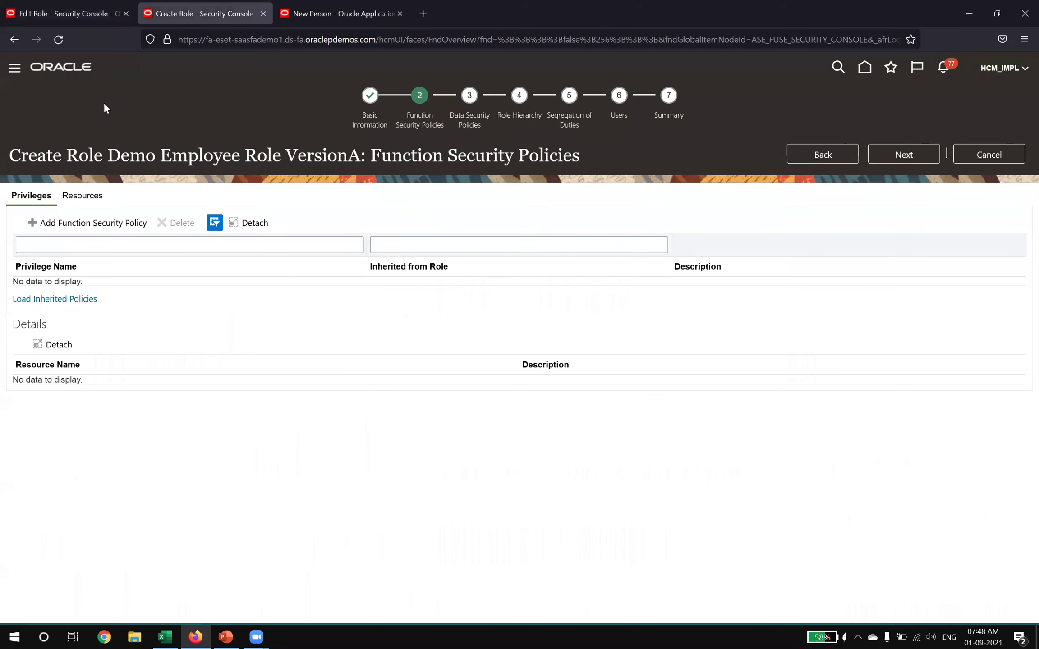
click(45, 10)
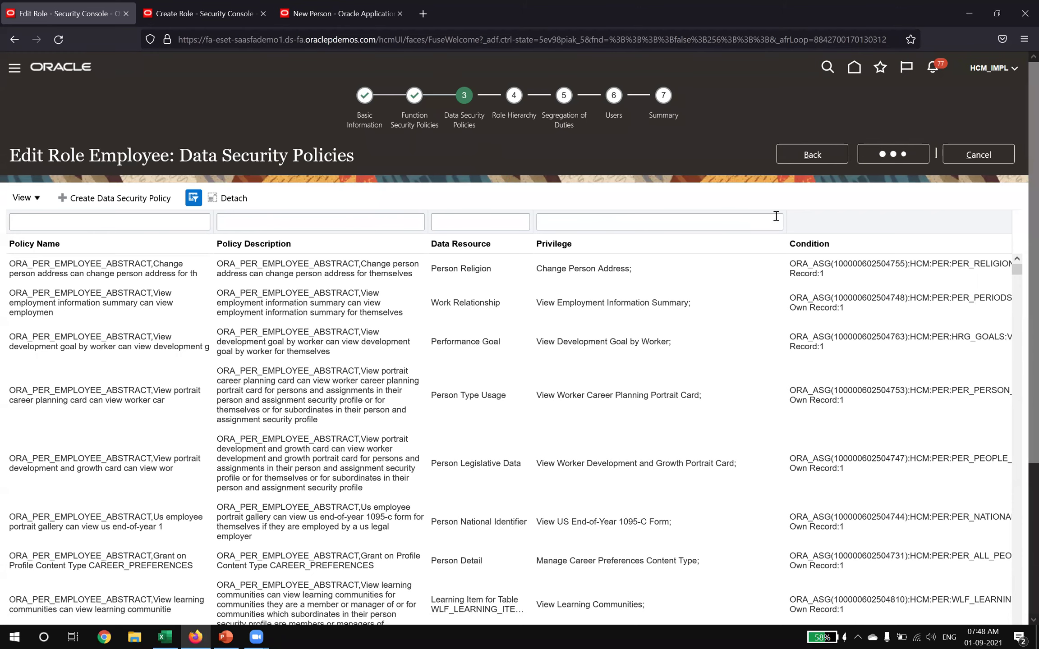
double_click(892, 158)
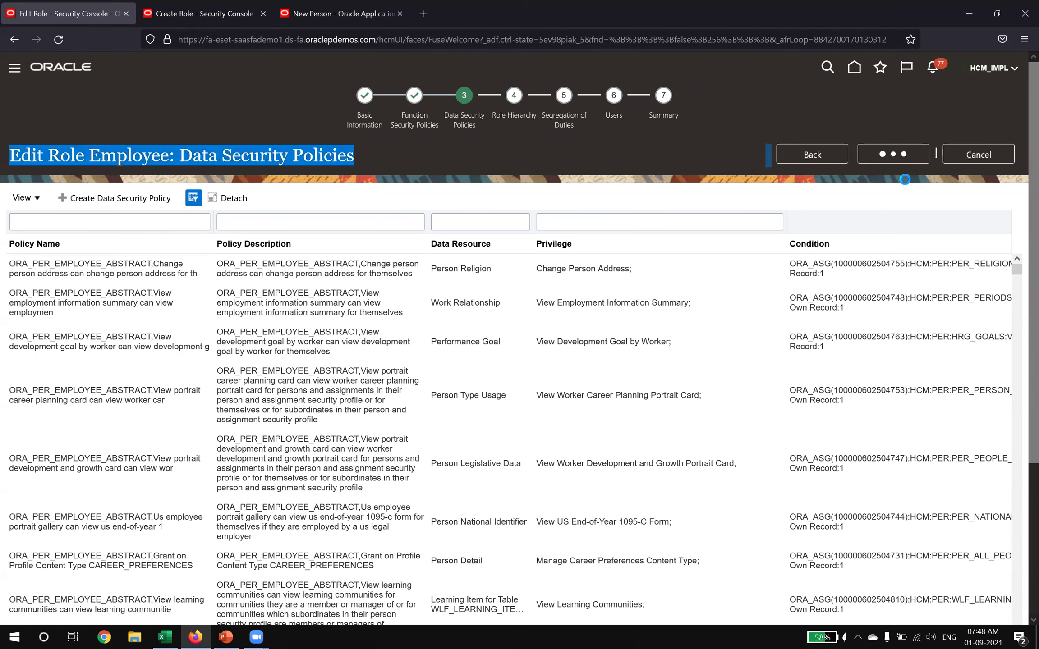
Step: Request the Oracle home page from the New Person page and place its browser tab directly after the Edit Role tab
click(348, 18)
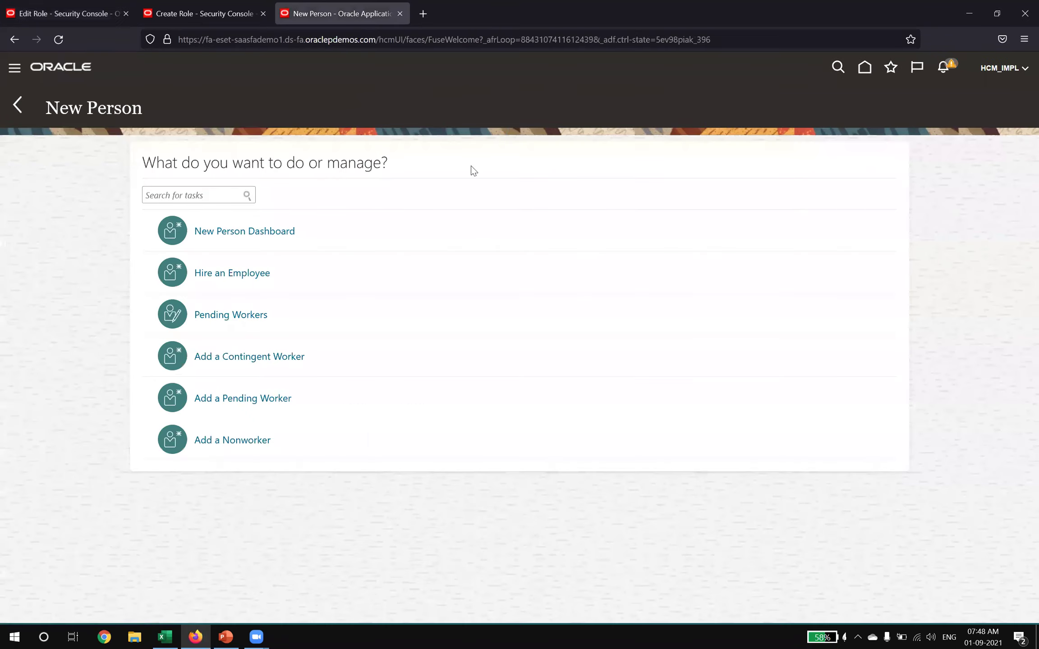
click(863, 67)
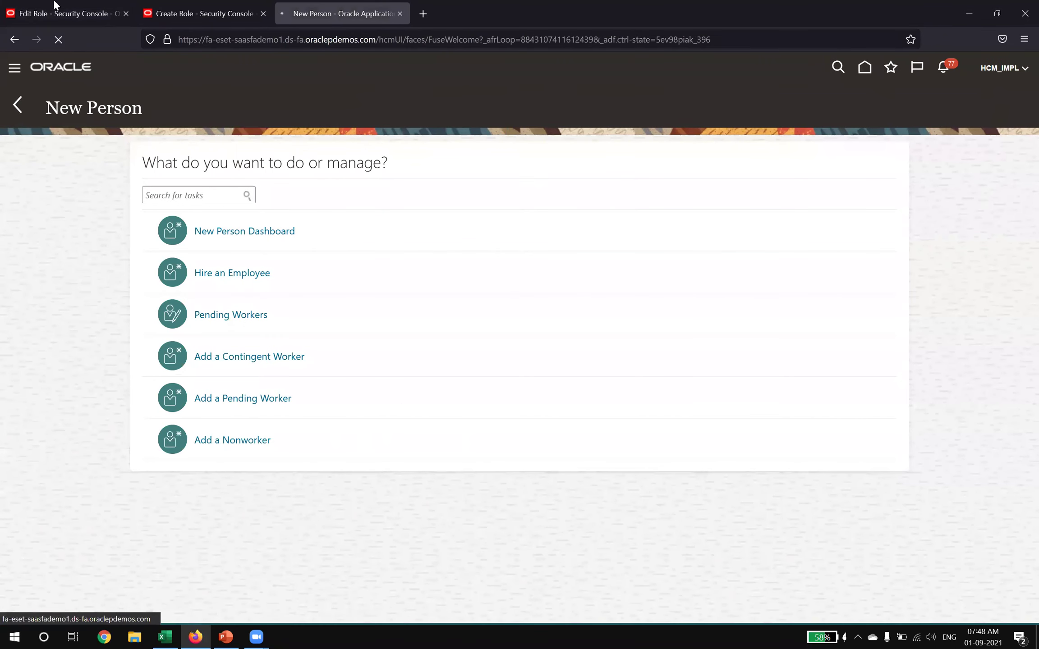
drag(316, 14, 158, 4)
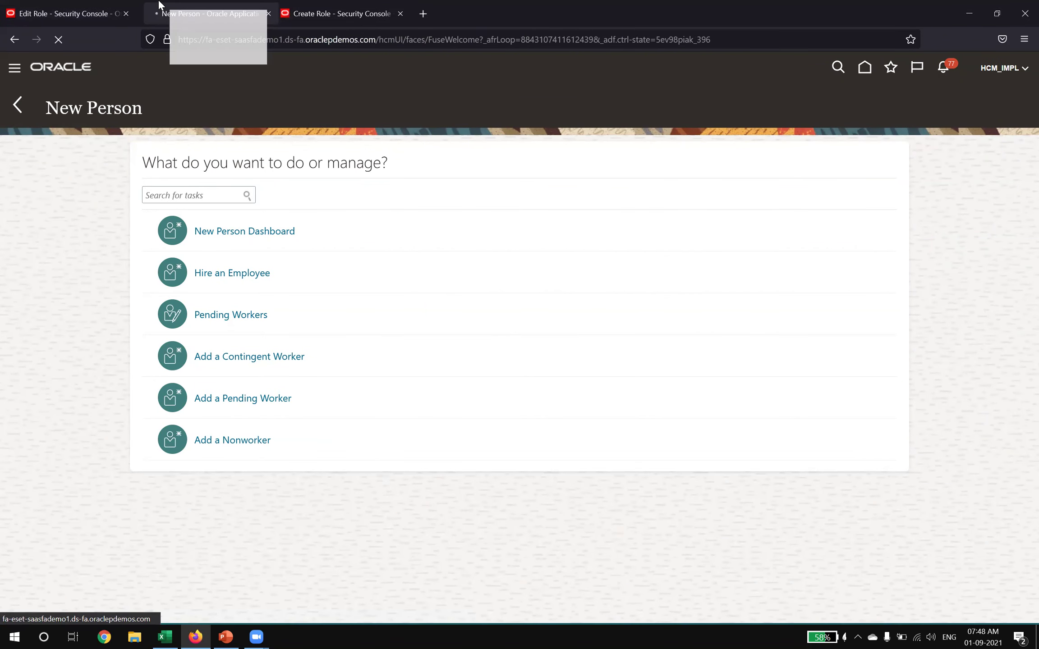
click(115, 14)
click(193, 18)
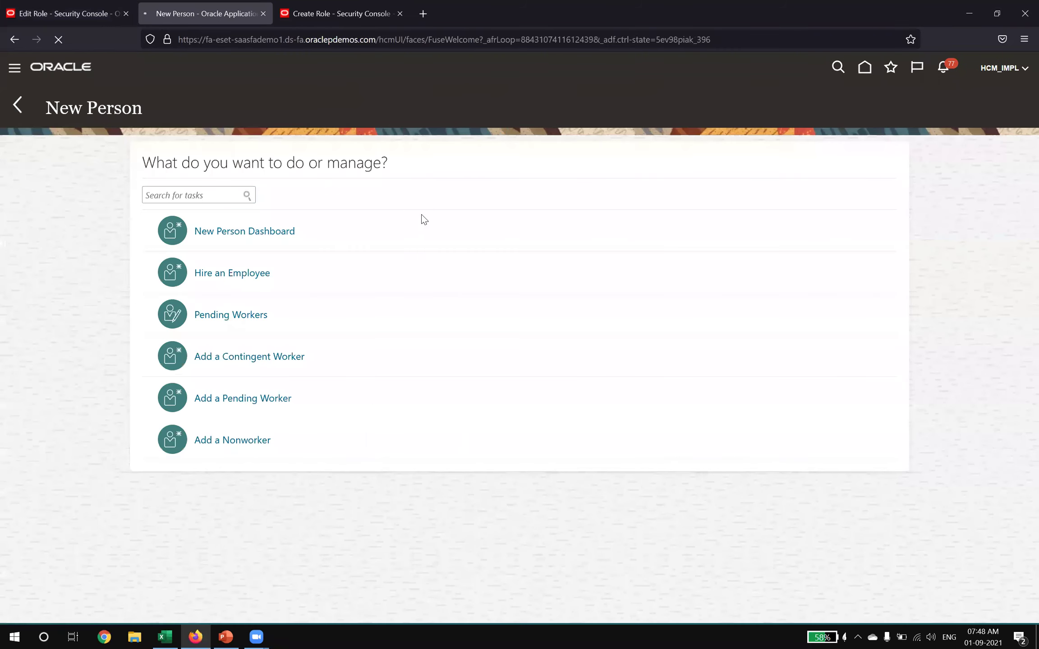
click(69, 18)
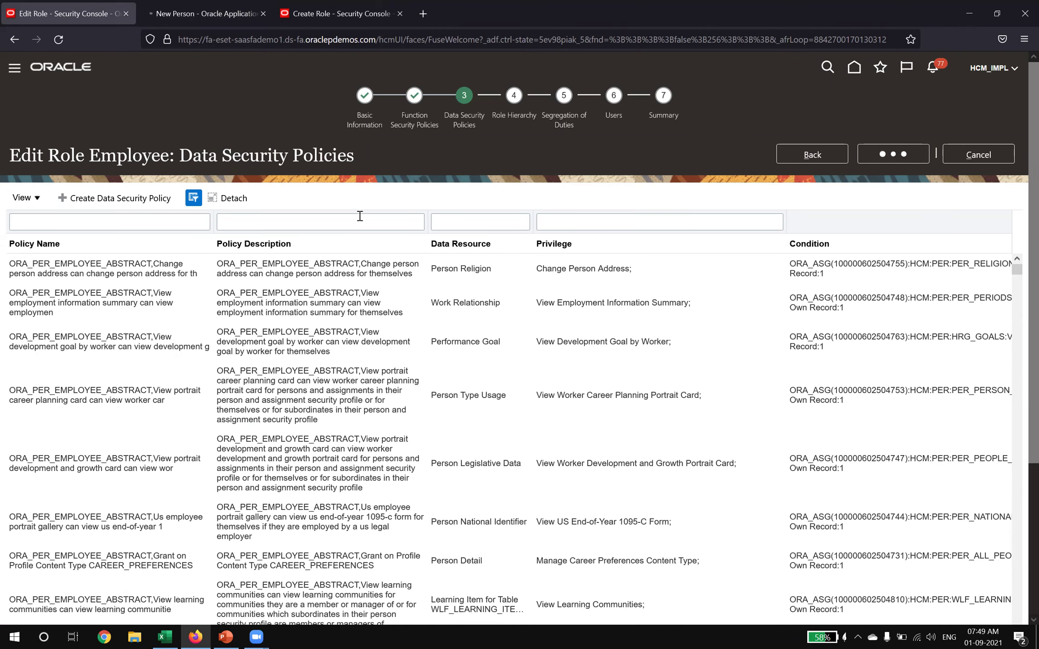
click(205, 18)
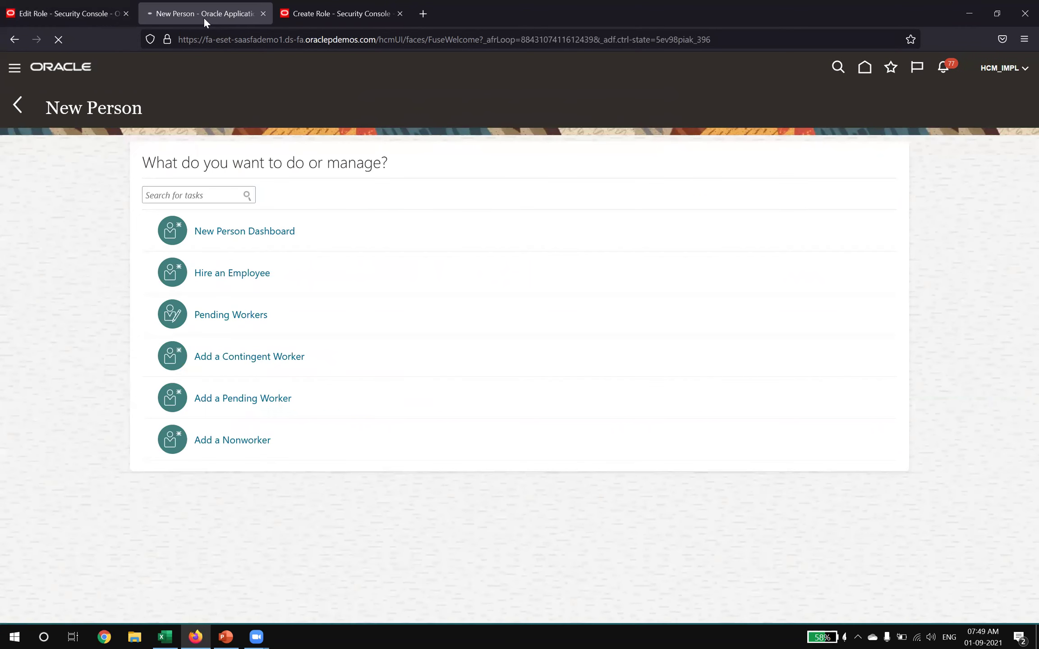
click(288, 16)
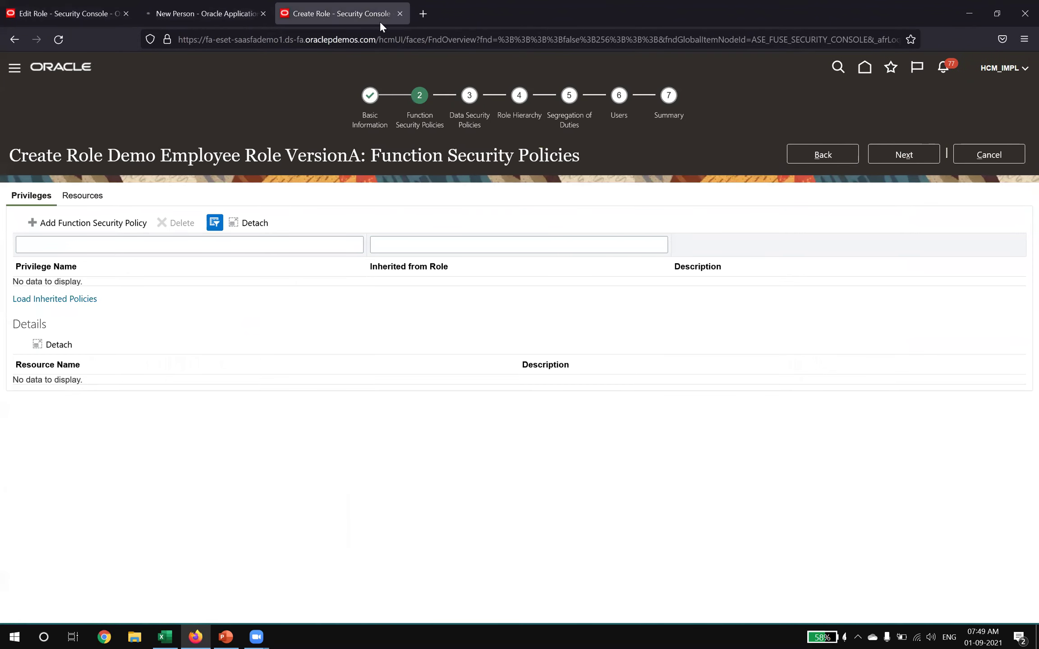
Step: Open a new browser tab directly after the Edit Role tab and load the Fusion 1 bookmark in it
click(422, 15)
drag(411, 16, 194, 13)
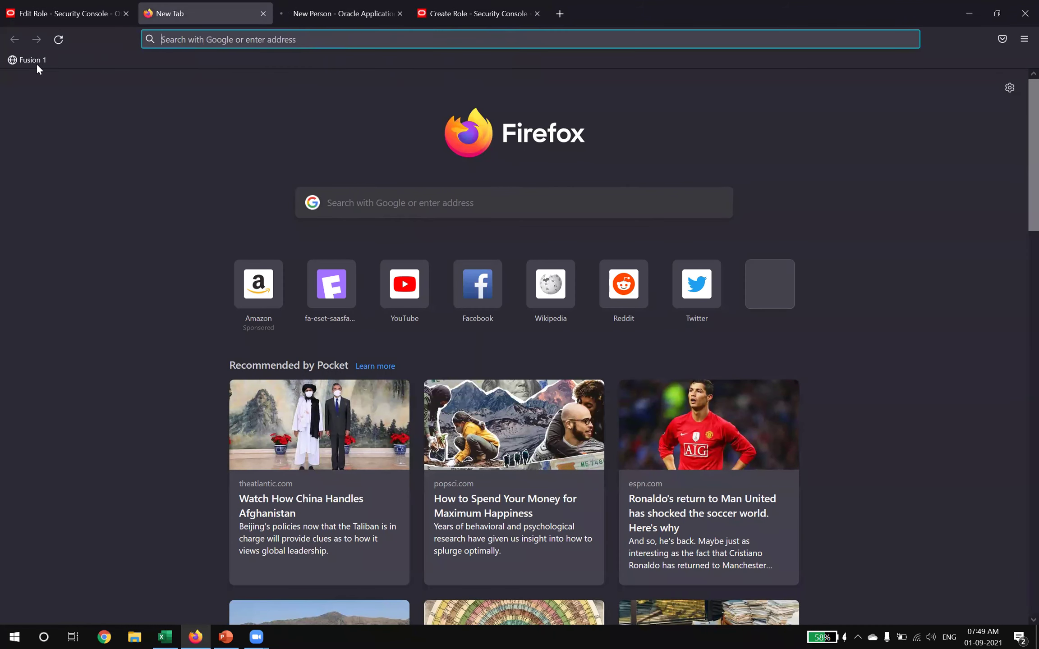
click(26, 61)
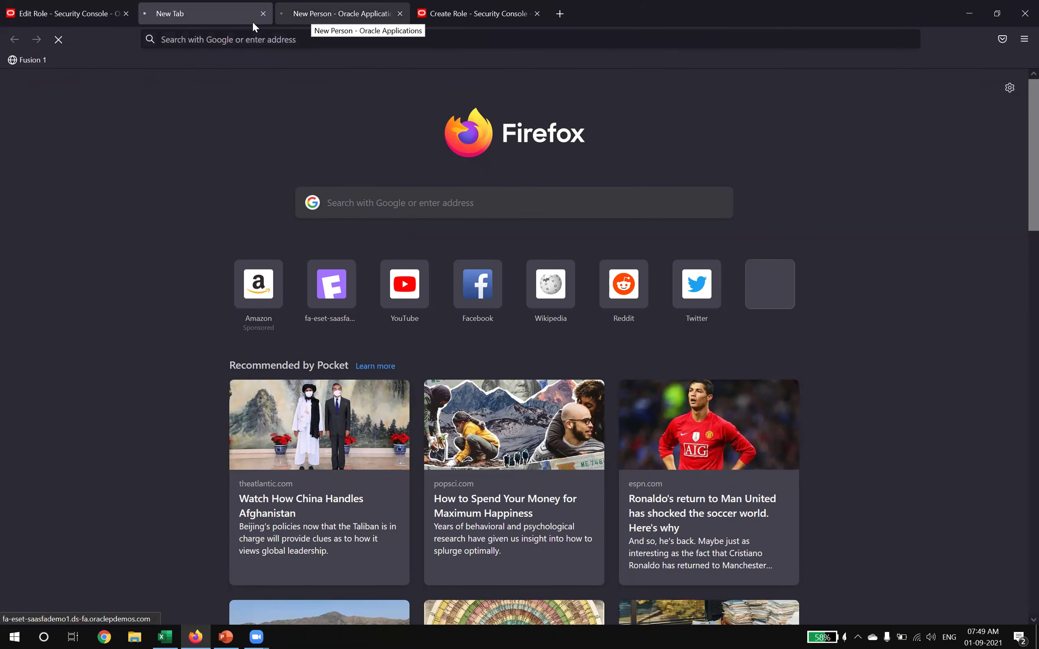
click(312, 14)
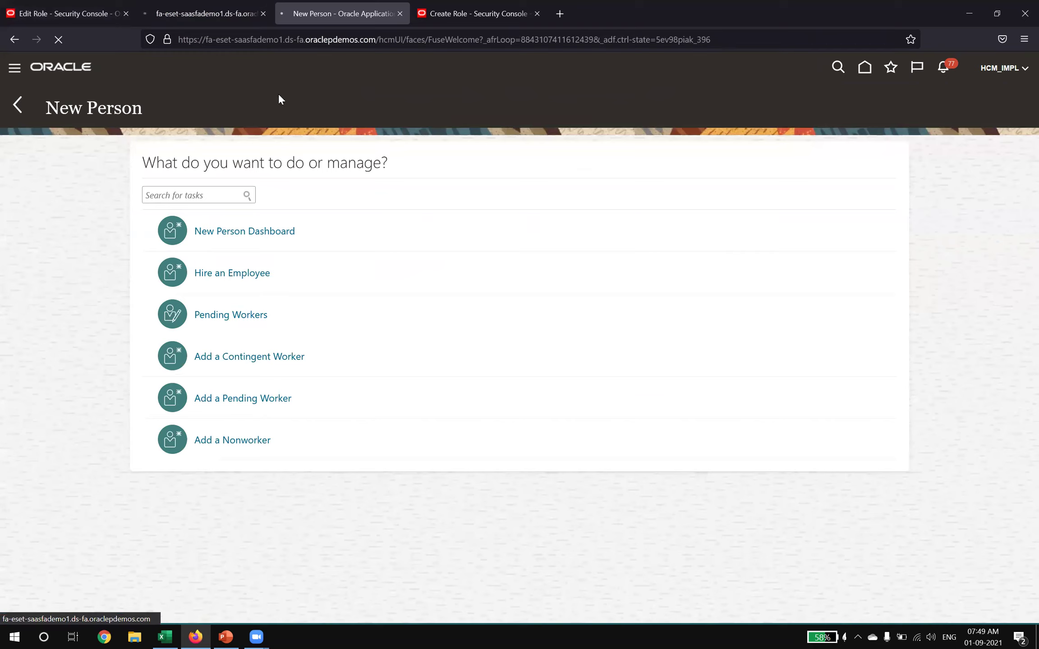
click(204, 14)
key(ctrl+Tab)
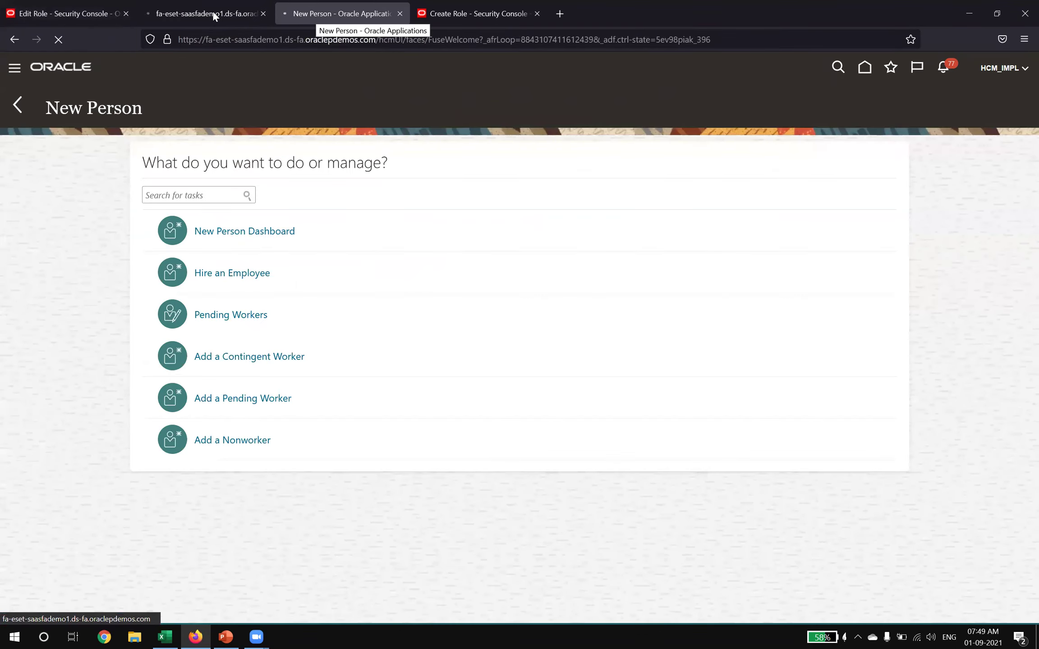
Step: Open the Security Console from the Tools apps in the newly loaded Oracle Applications tab, and return to the Employee role
click(71, 14)
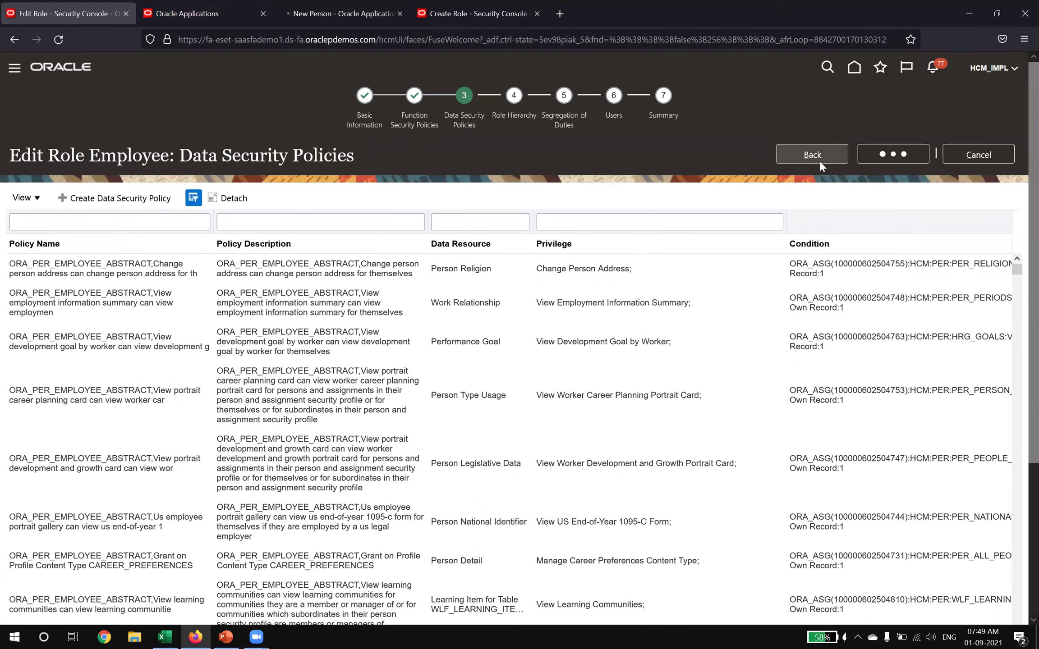
key(ctrl+Tab)
click(874, 194)
click(874, 194)
click(874, 193)
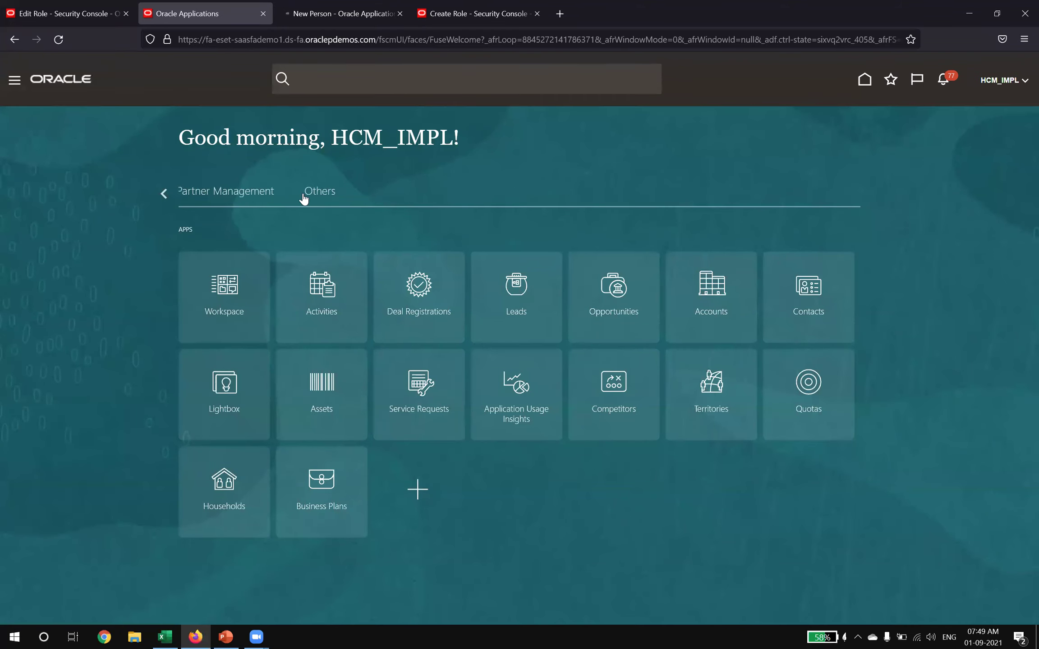
click(163, 191)
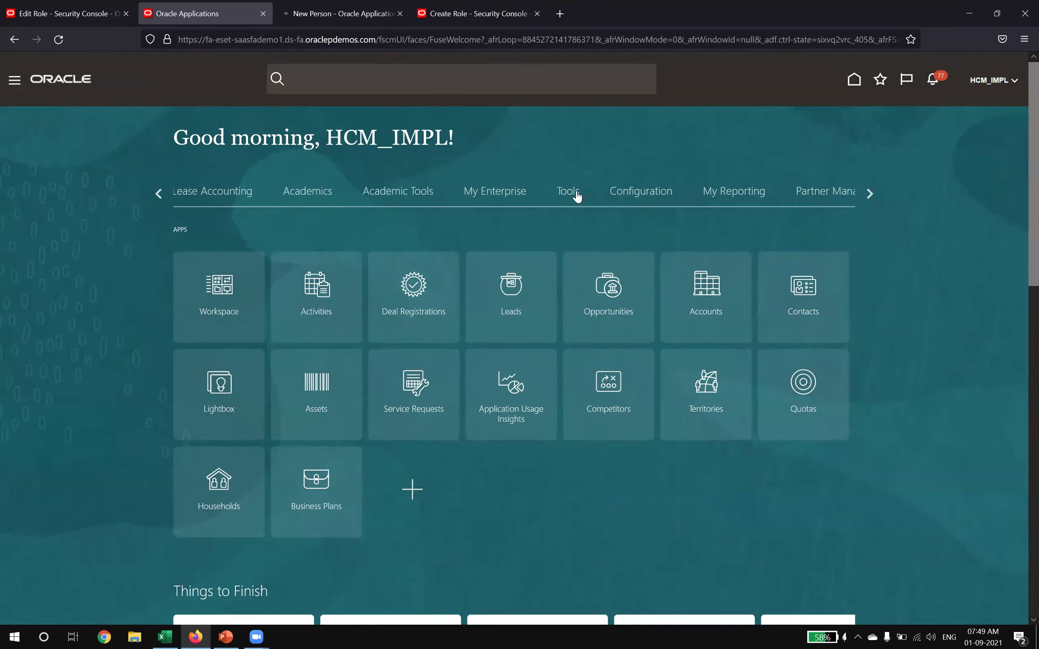
click(576, 196)
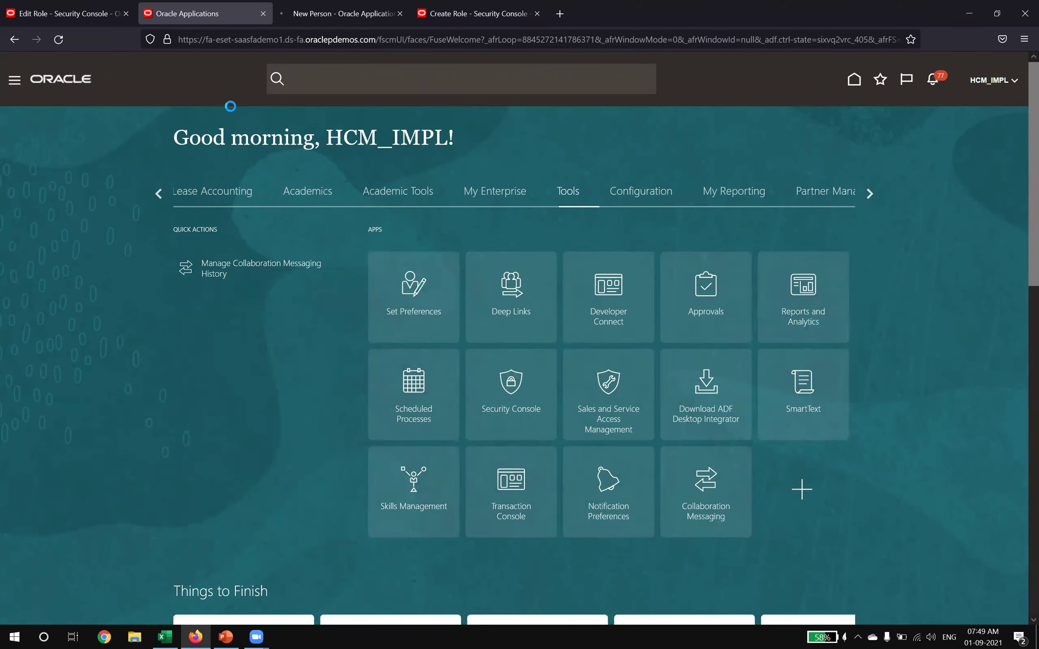
click(63, 14)
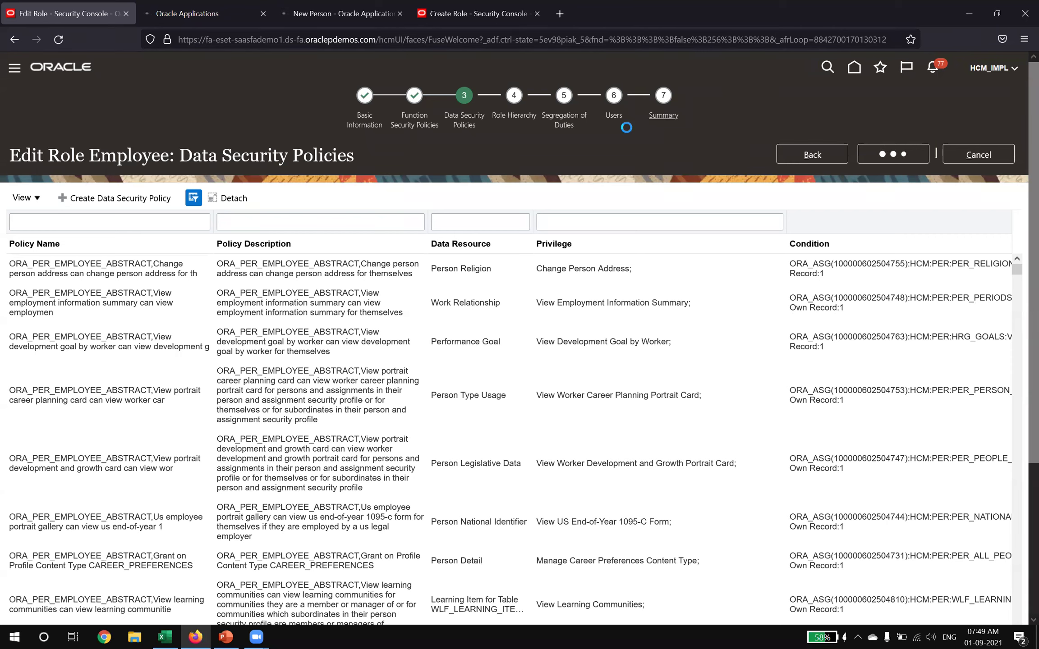
click(241, 16)
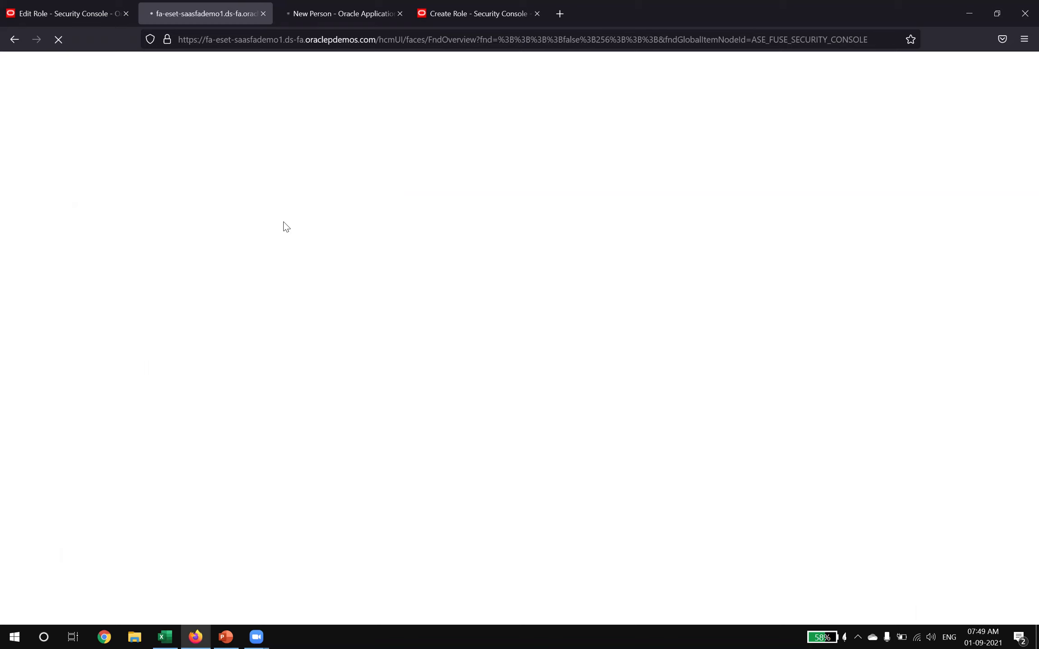
click(74, 15)
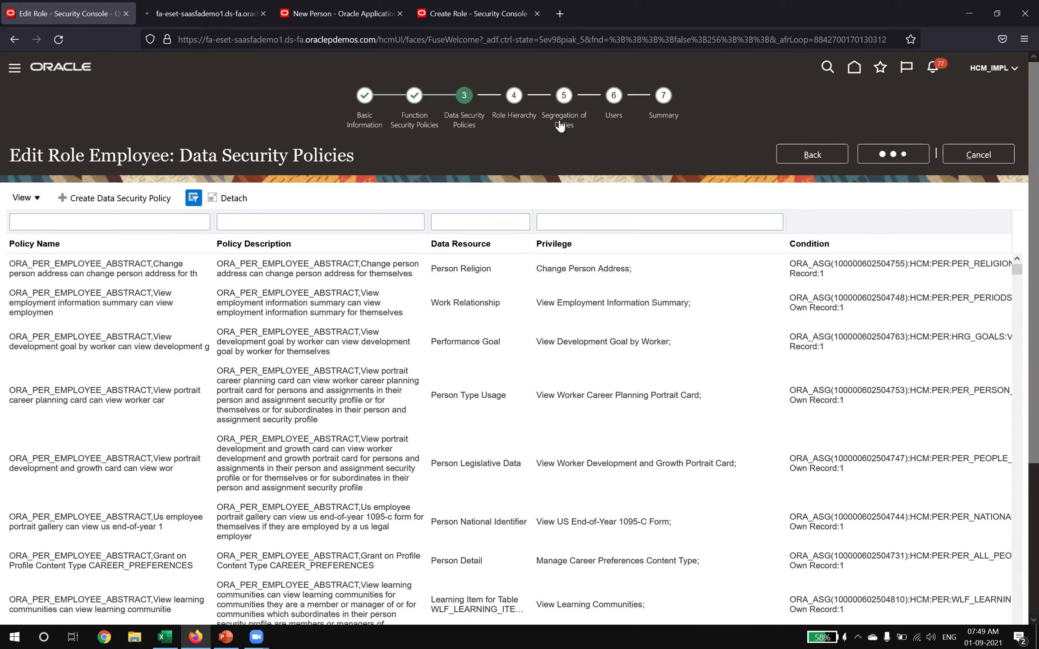
click(186, 4)
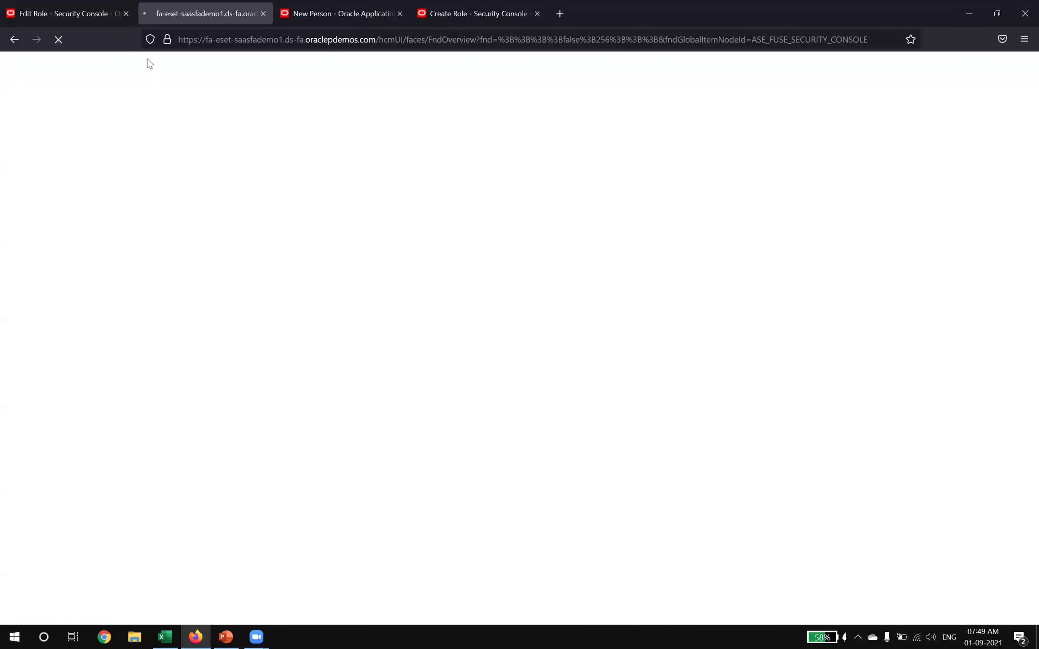
click(108, 13)
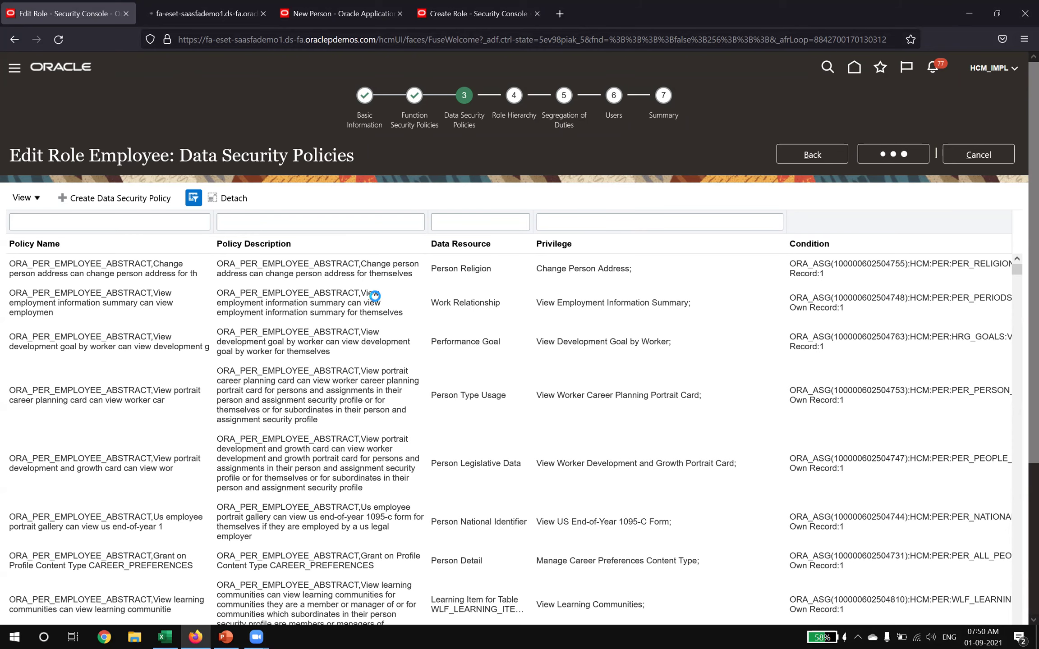
click(209, 6)
click(92, 5)
Step: Switch to the Excel worksheet and examine the reporting structure under Line Manager in rows 5 and 6 of the Security sheet
mouse_move(176, 635)
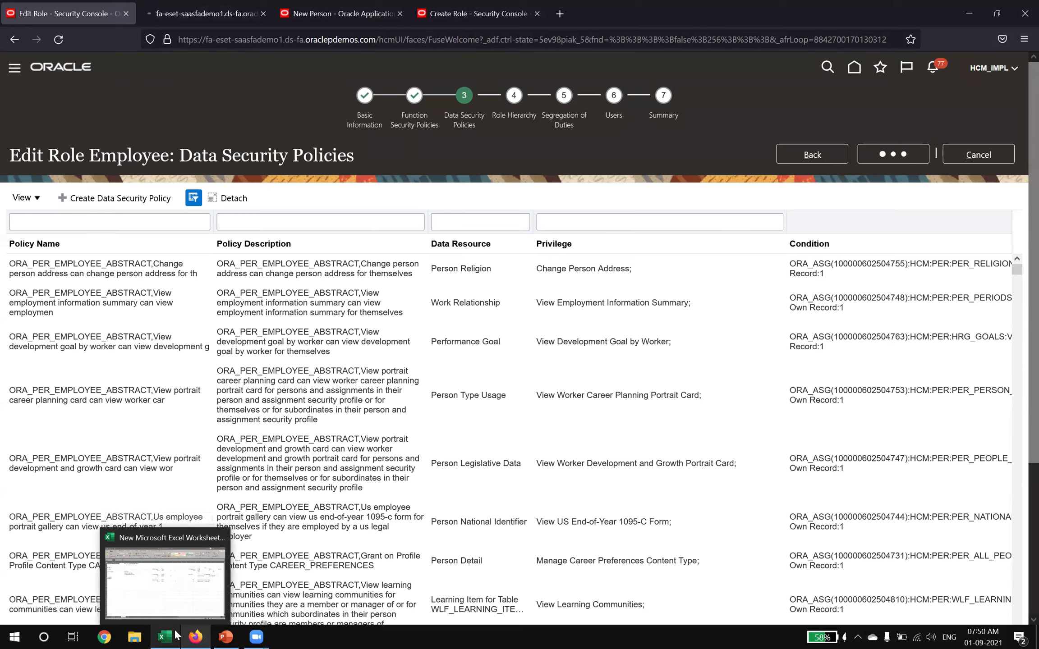
click(164, 582)
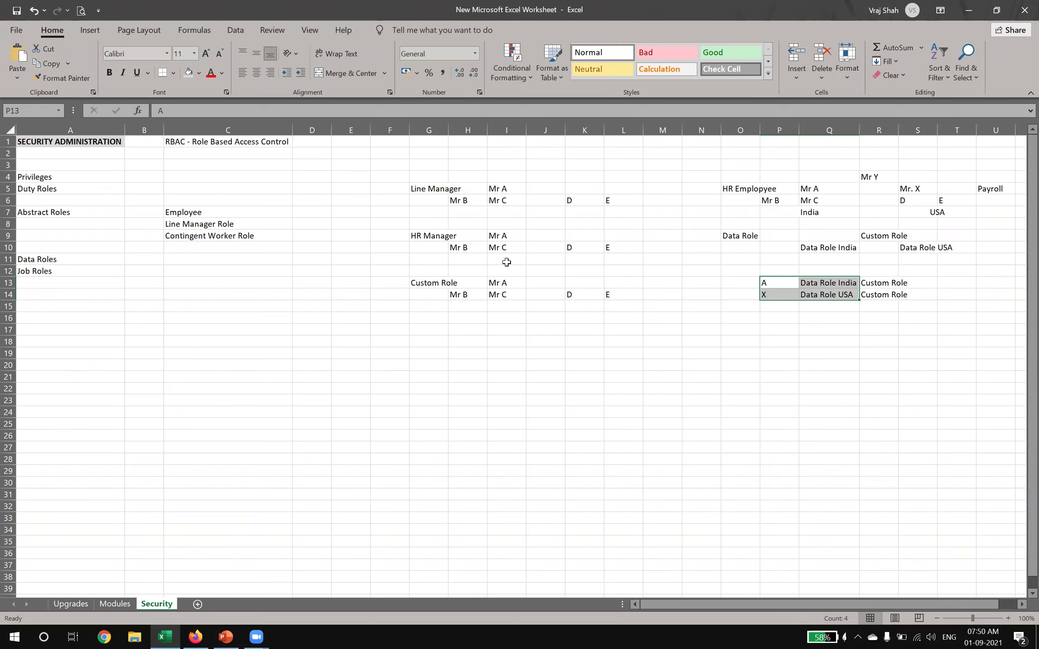
click(477, 202)
click(497, 201)
click(494, 187)
drag(455, 198, 488, 199)
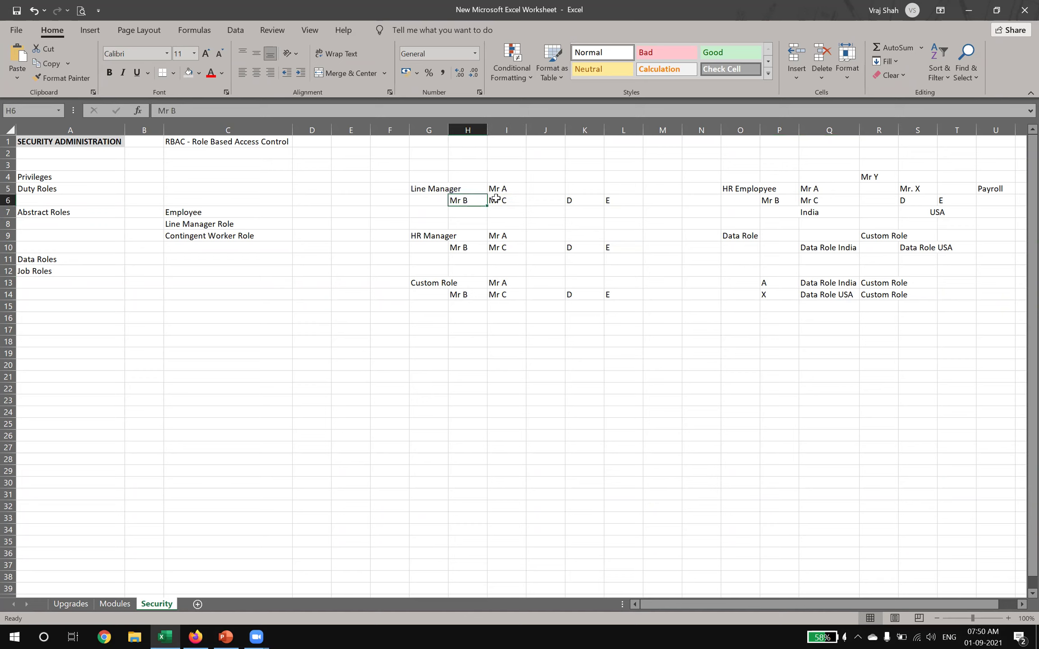
click(495, 201)
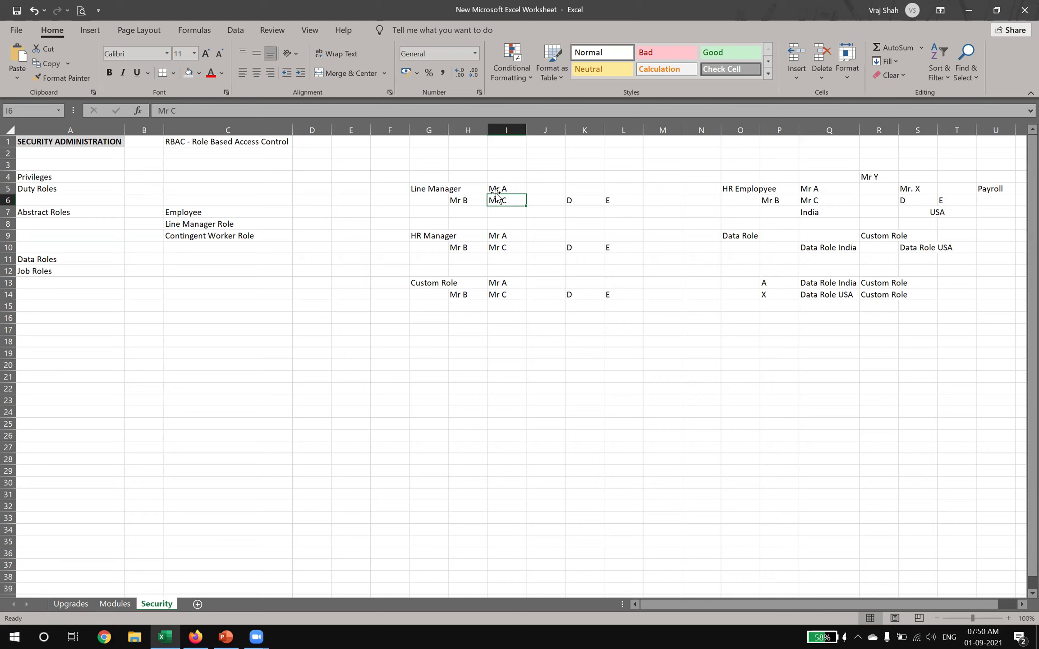
drag(477, 199, 490, 205)
click(491, 209)
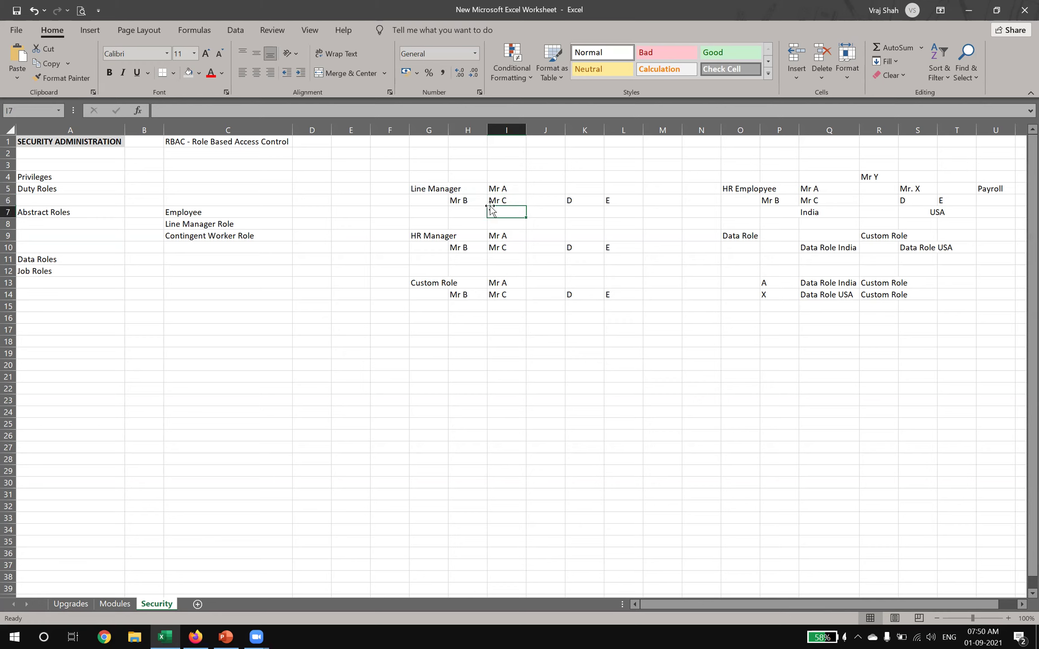
click(490, 201)
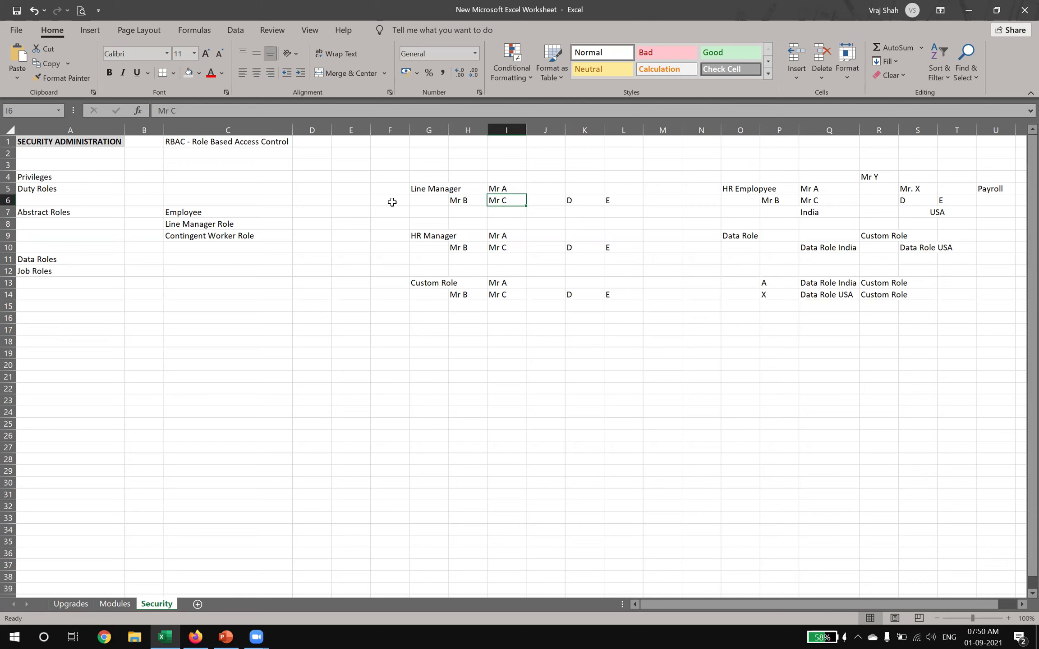
click(417, 186)
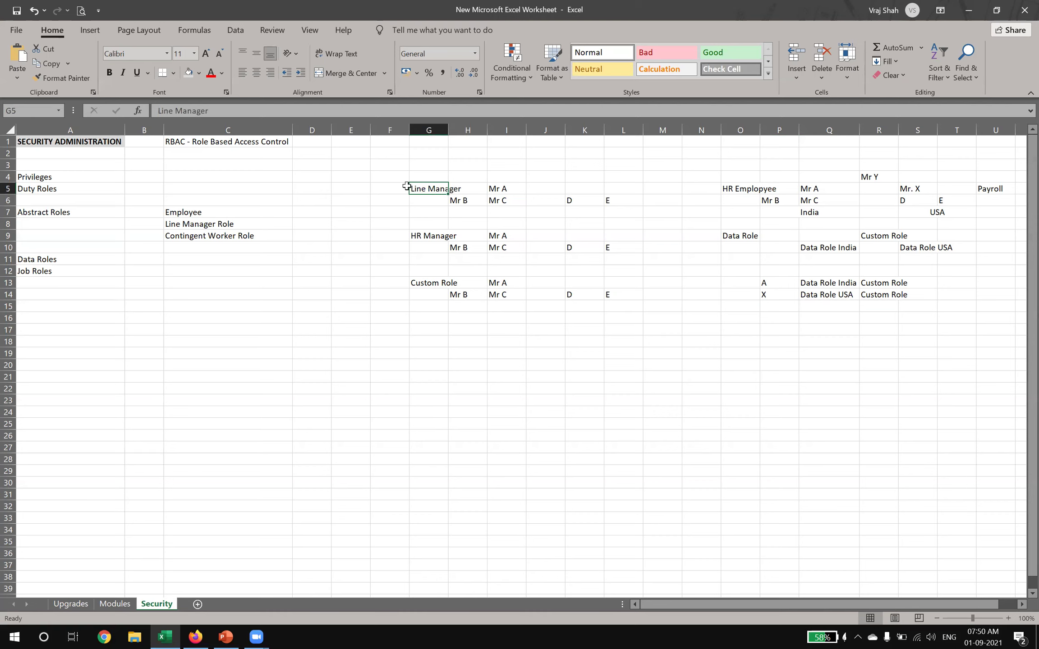
Step: Switch back to the Security Console's Roles page in Firefox and search the roles for Line Manager
key(alt+Tab)
key(alt+Tab)
key(alt+Tab)
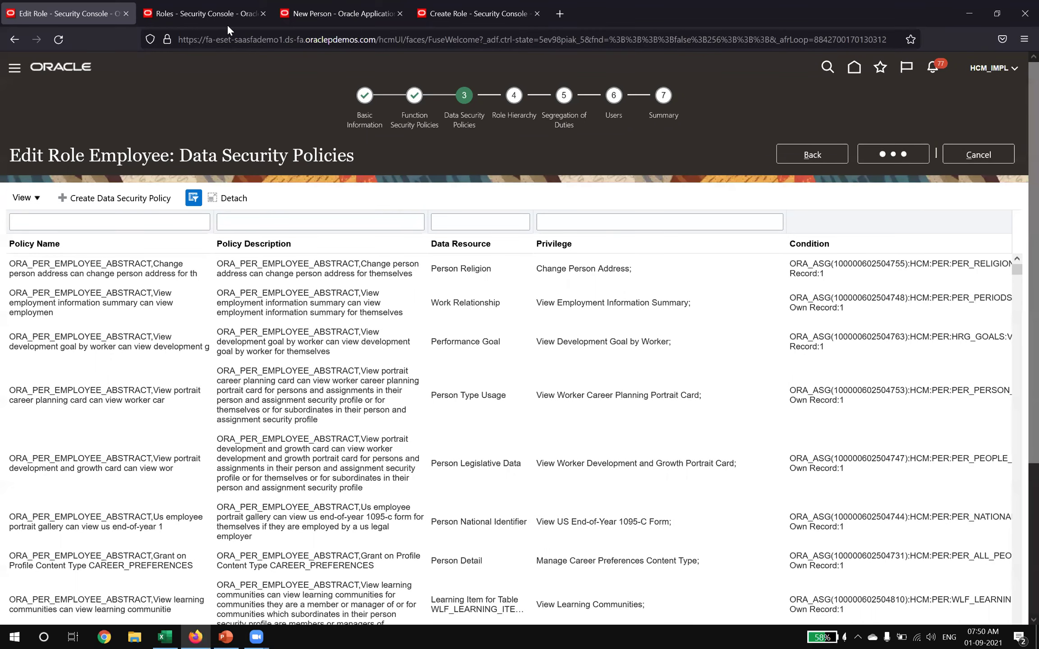
click(474, 13)
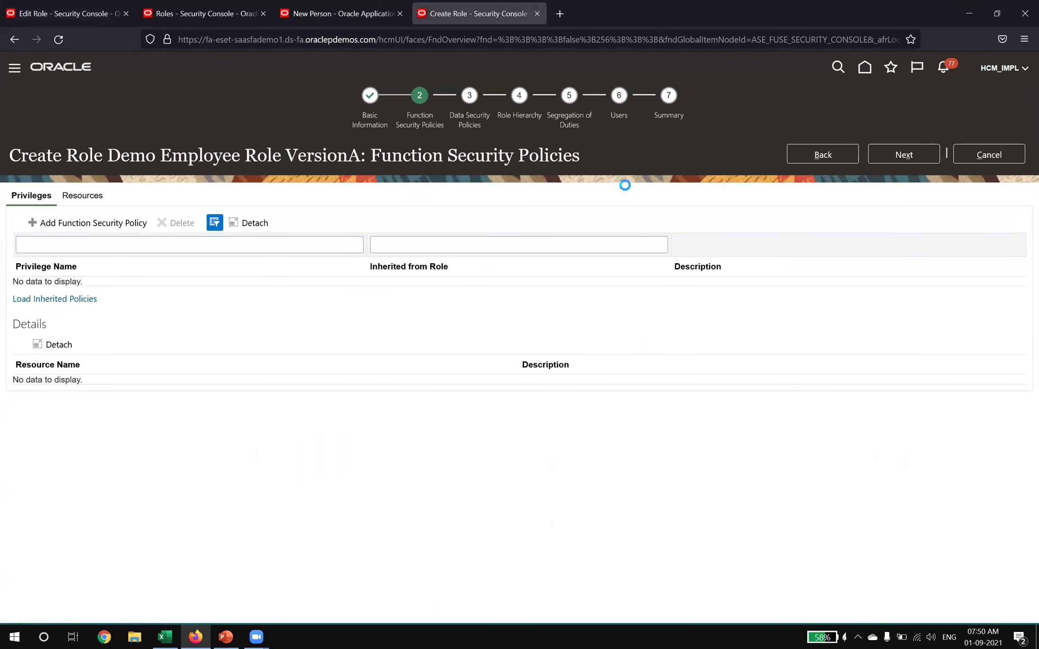
key(alt+Tab)
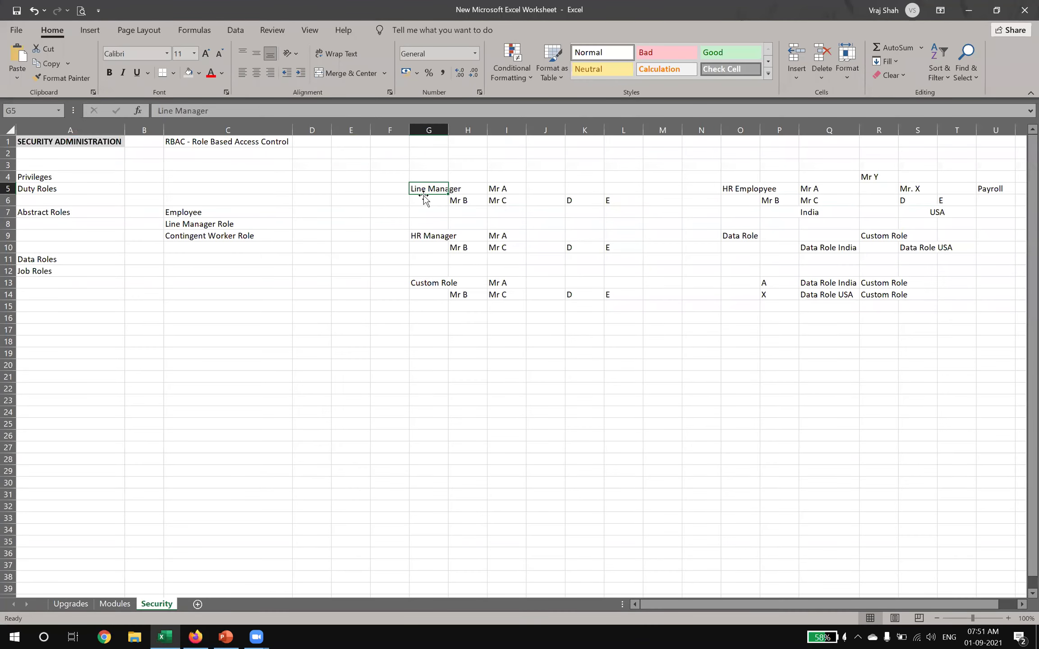
click(439, 352)
key(alt+Tab)
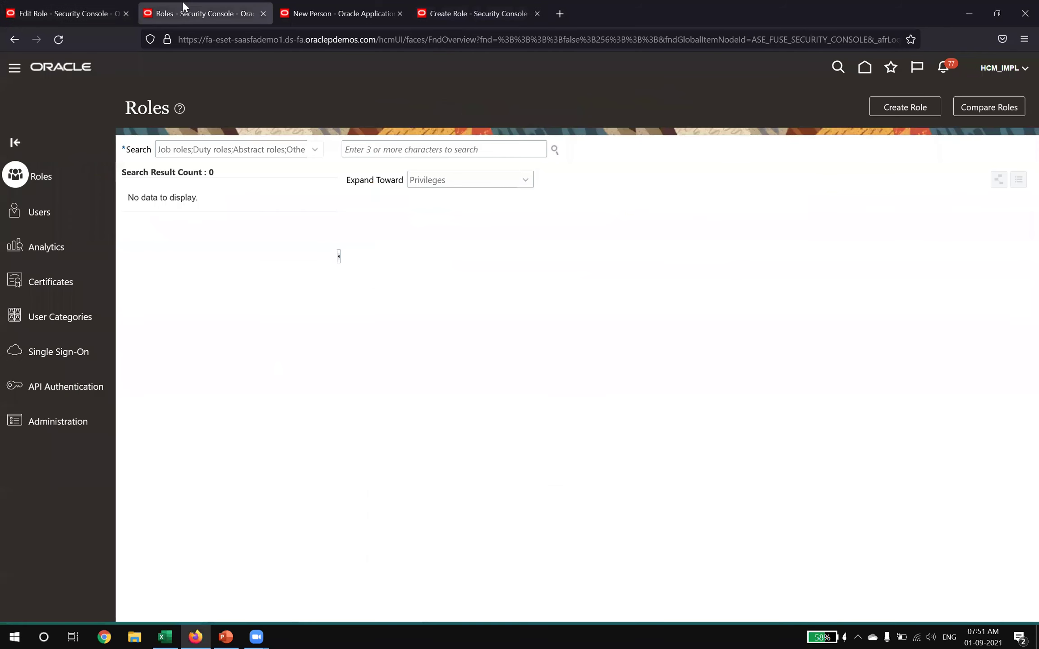
click(435, 152)
text(Line Manager)
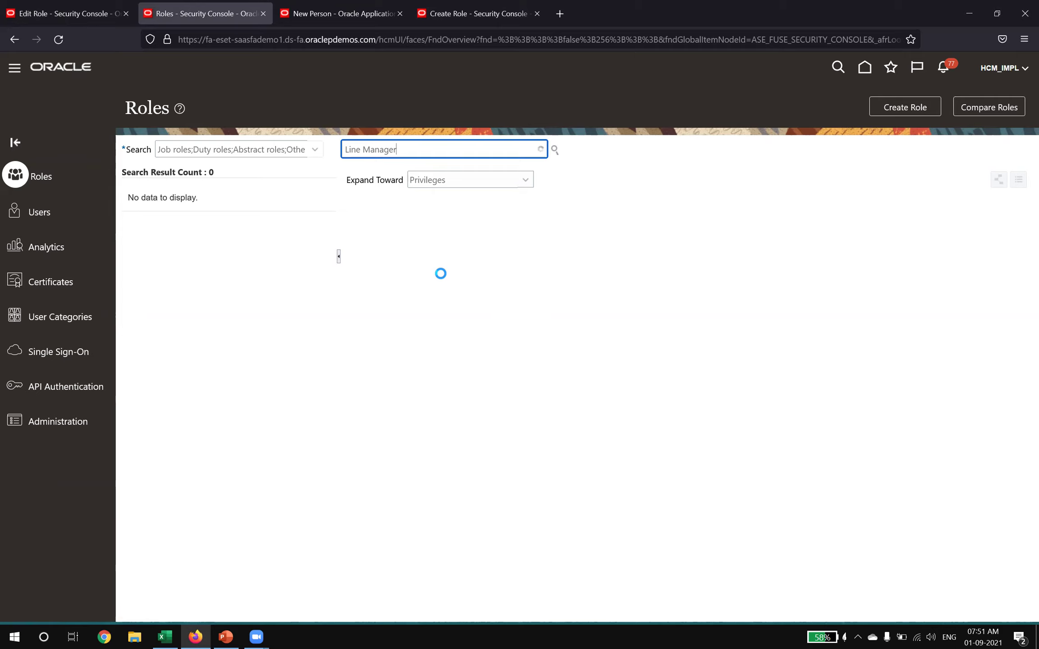
Step: Try again to advance the Employee role past the Data Security Policies stage, and return to the Roles page
click(101, 14)
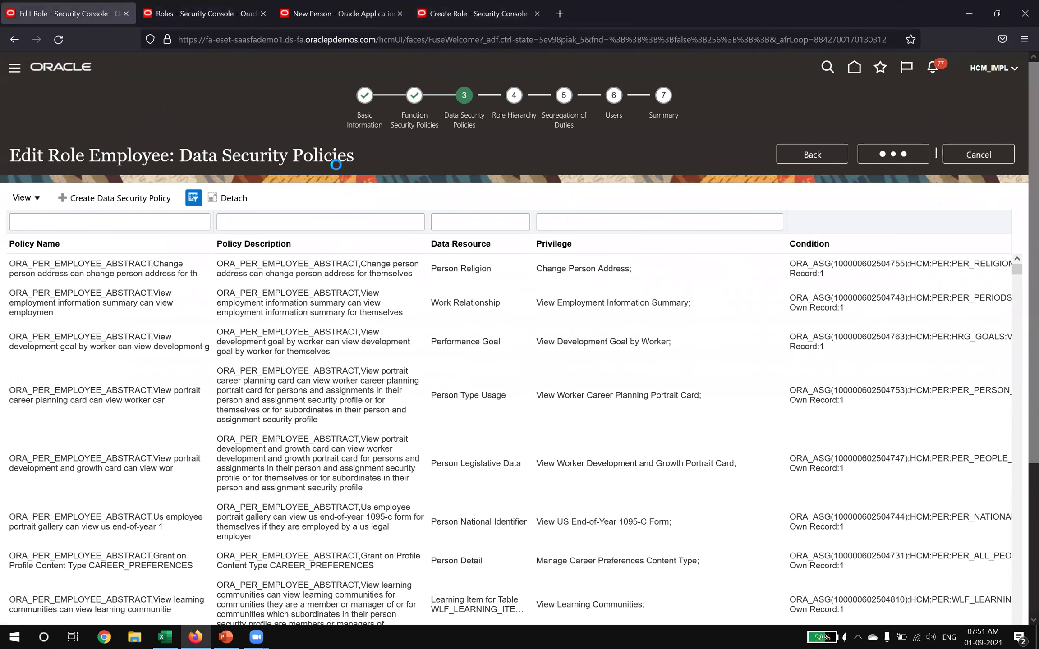
click(881, 153)
click(199, 14)
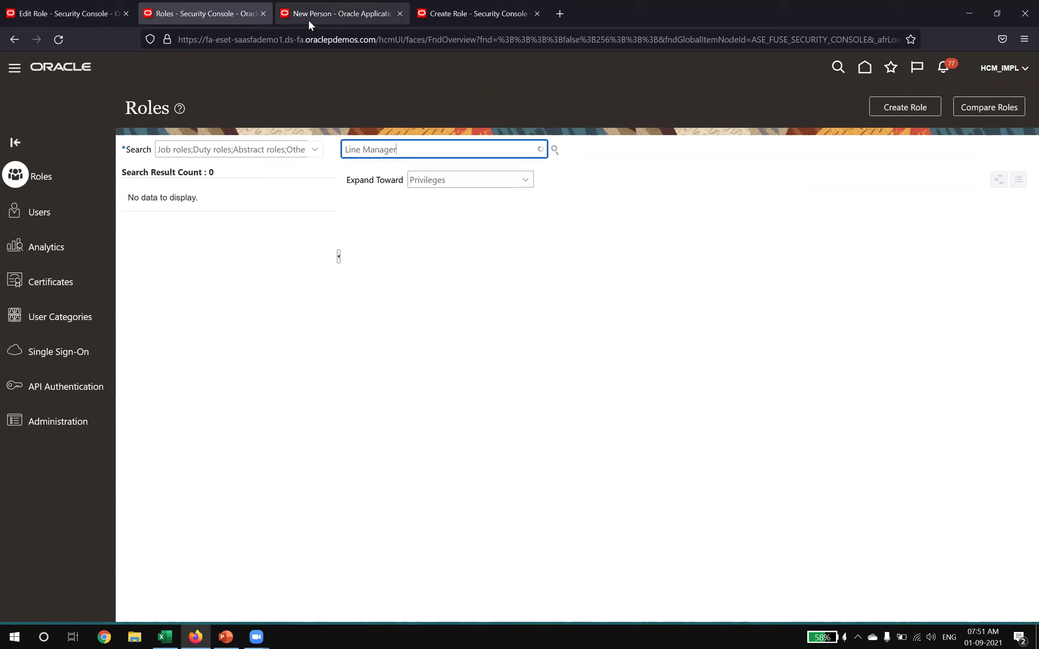
Step: Place the Create Role browser tab directly after the Roles tab and return to the Roles page
click(426, 19)
drag(425, 19, 423, 19)
click(212, 13)
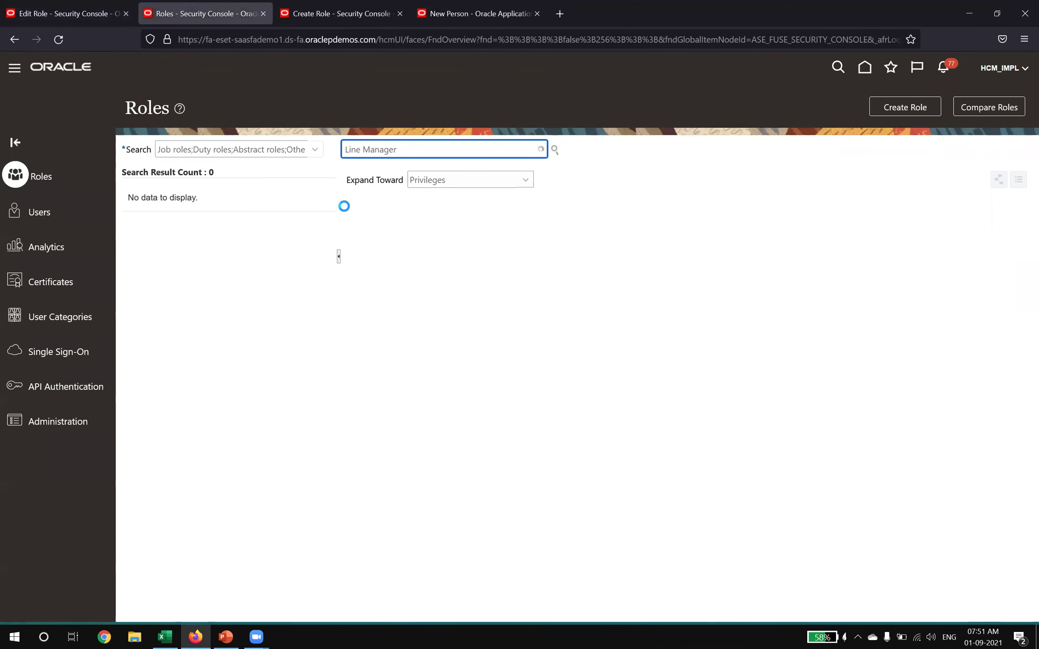
click(379, 122)
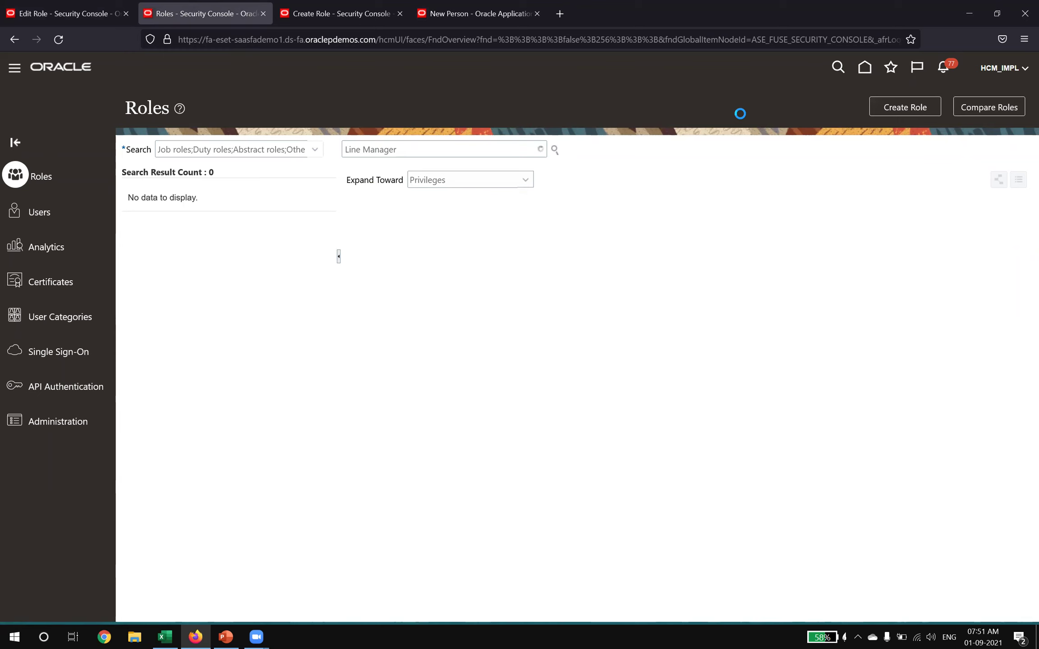
Step: Cancel the creation of Demo Employee Role VersionA and return to the Roles page
click(295, 19)
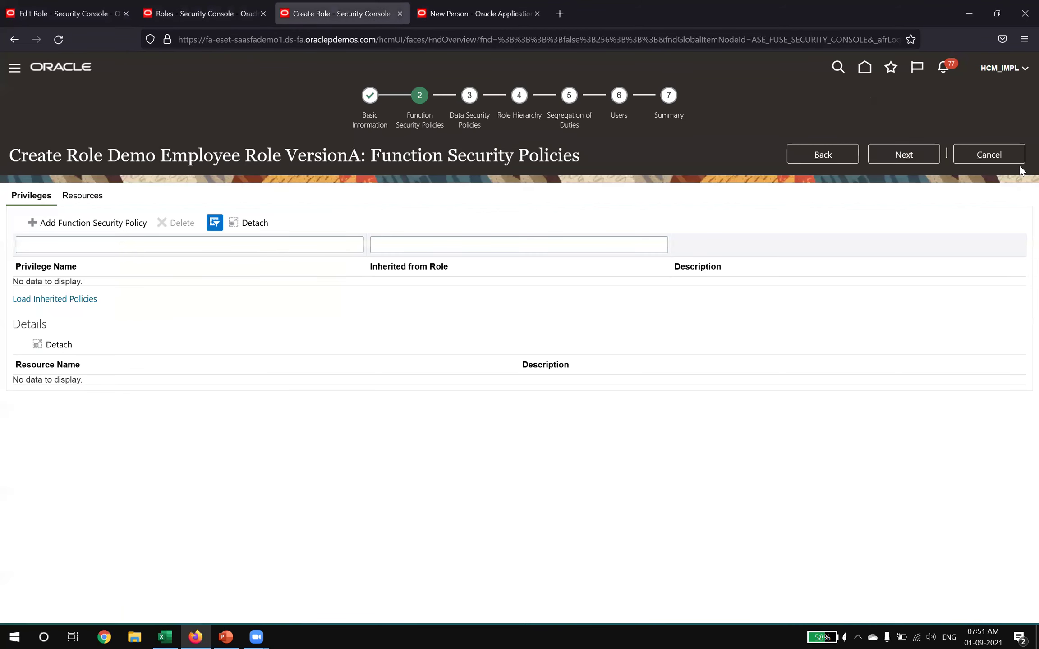
click(995, 155)
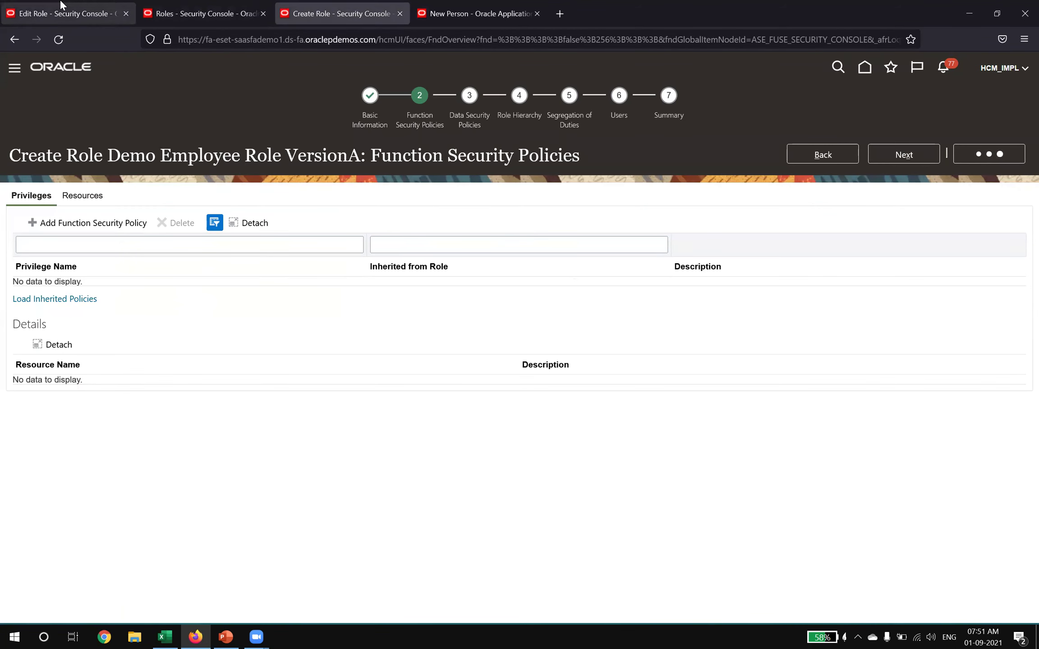
click(162, 15)
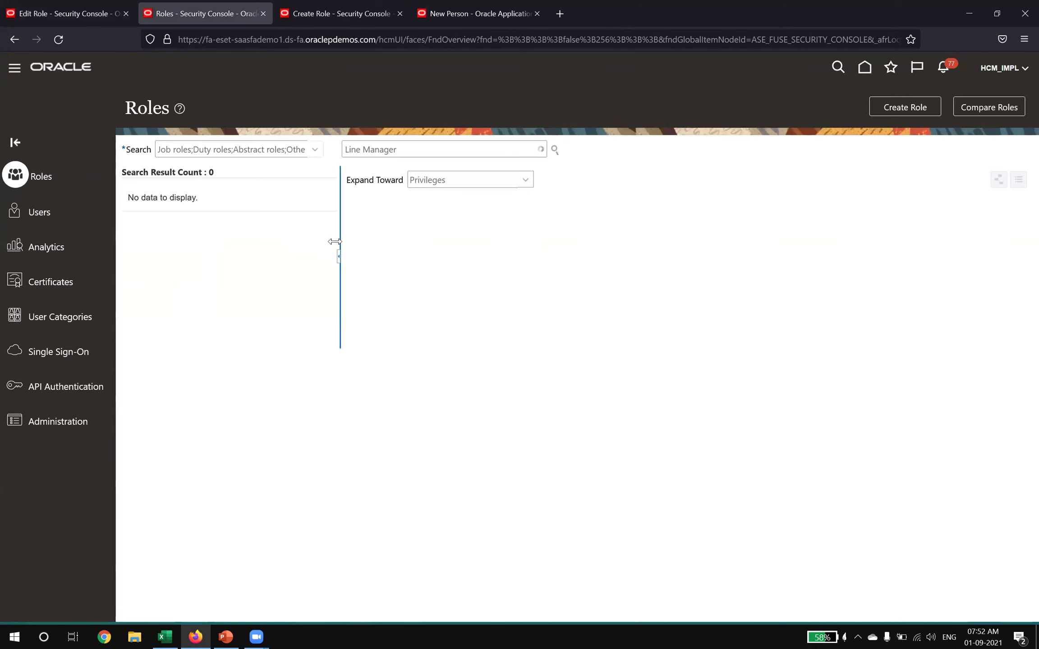
Step: Open the Security Console from the Tools apps in the New Person browser tab
click(456, 23)
click(871, 193)
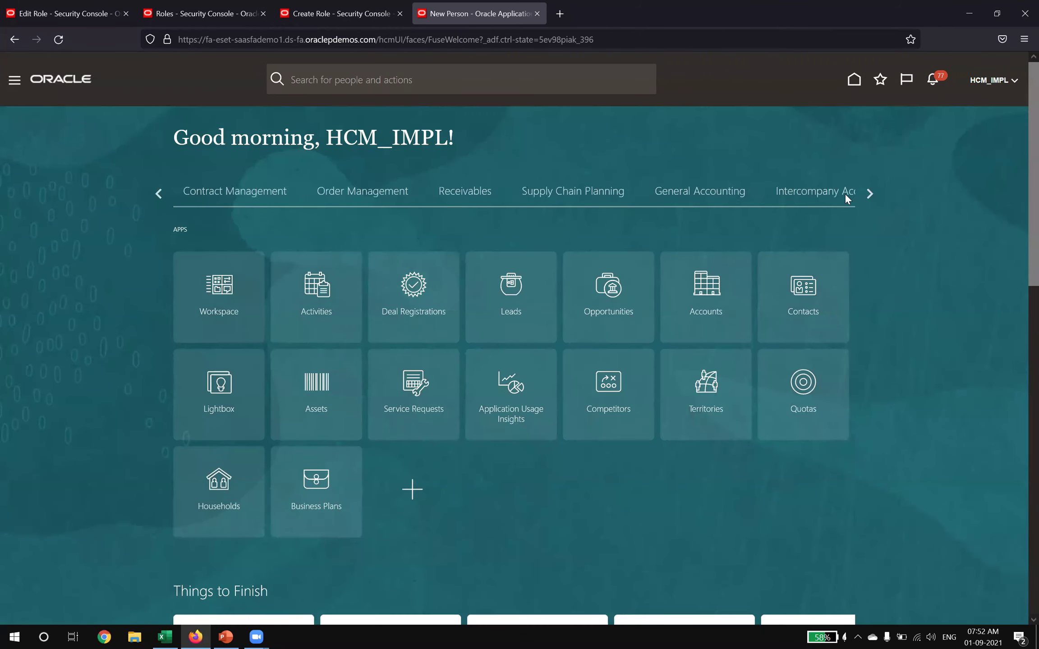
click(866, 194)
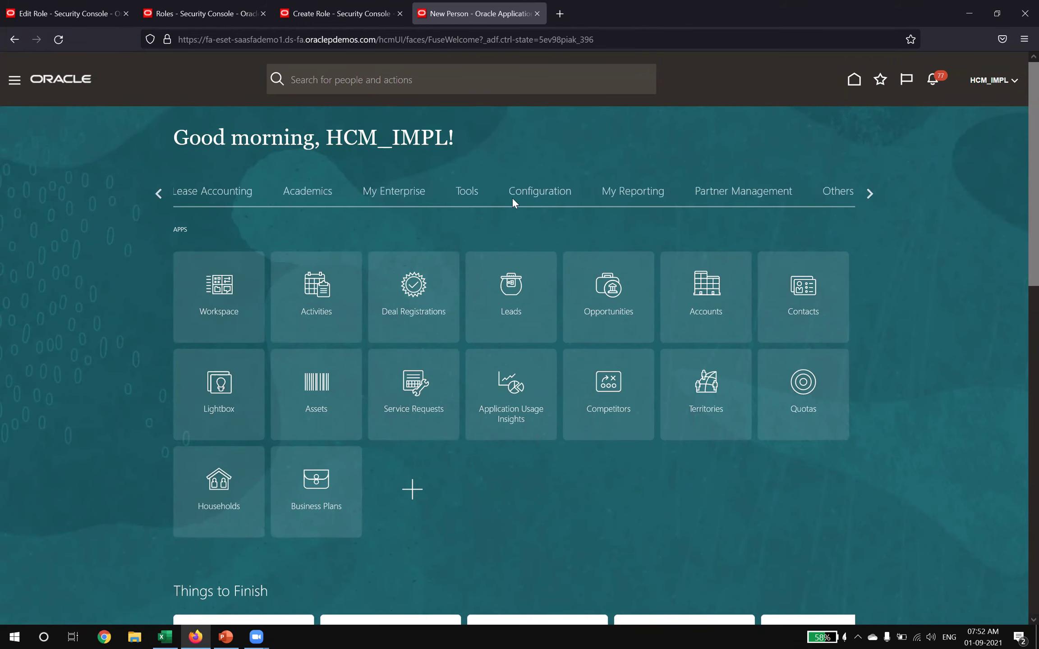
click(464, 192)
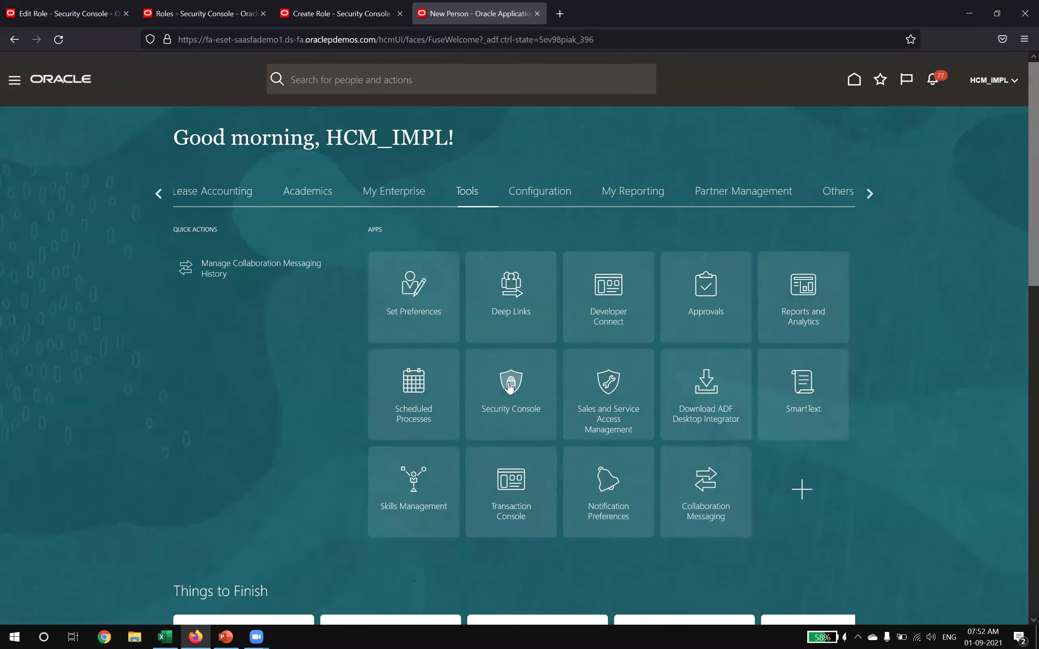
Step: Reload the unresponsive Security Console Roles page that holds the Line Manager search
click(36, 1)
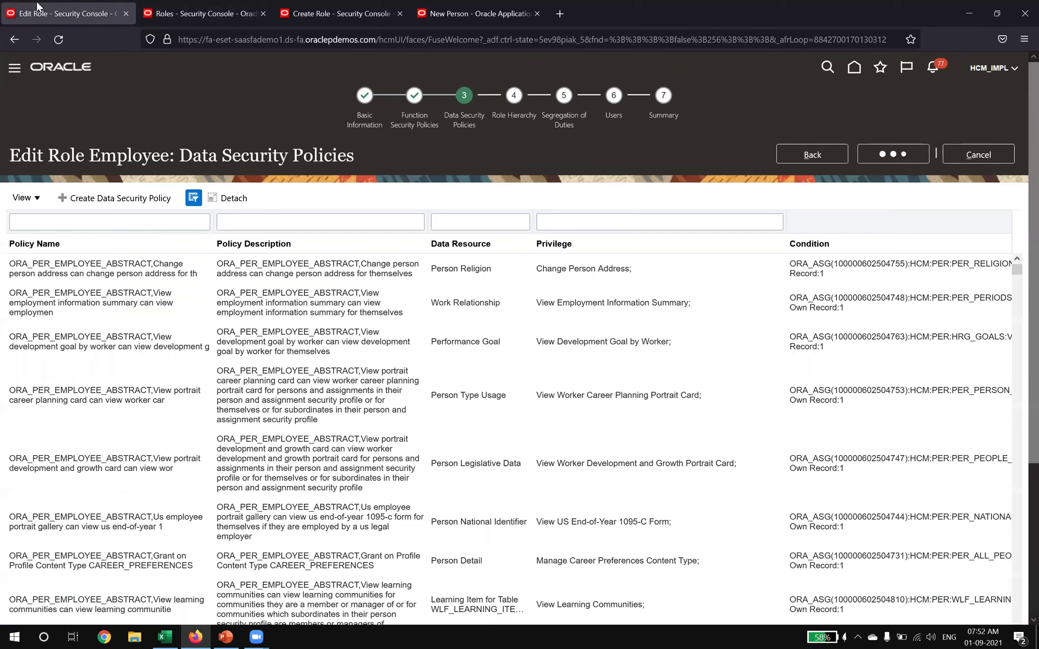
click(173, 19)
click(58, 40)
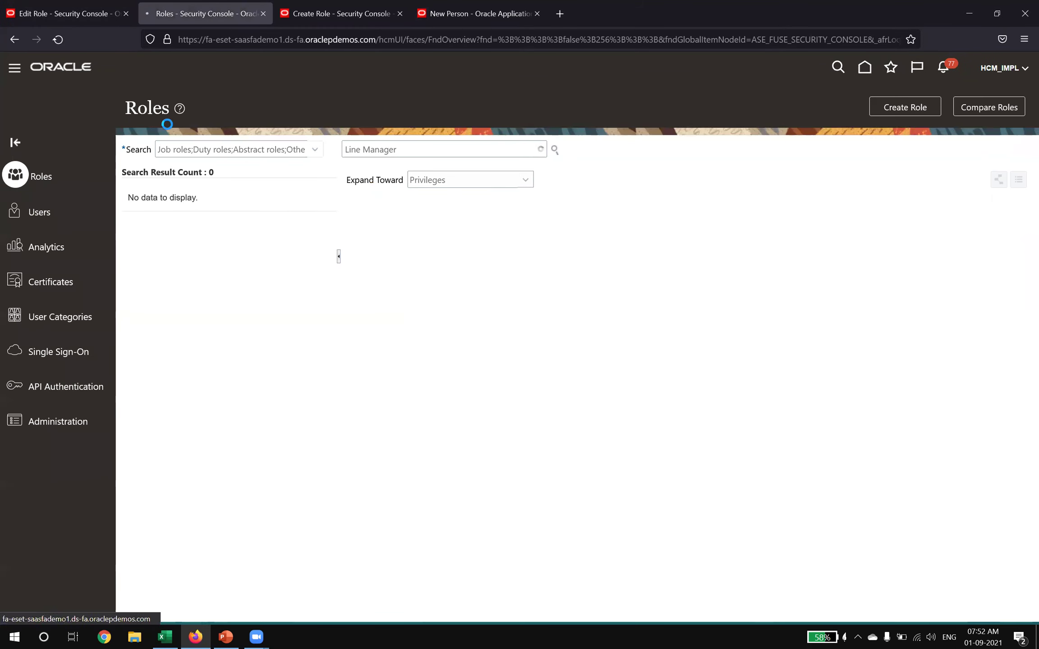
click(428, 21)
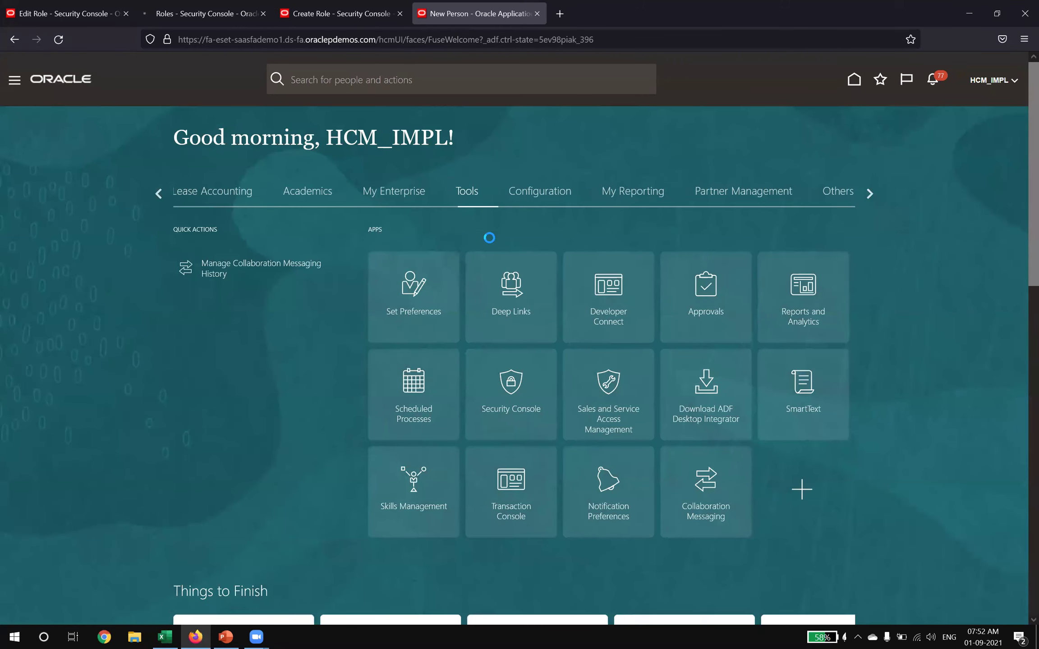
click(209, 20)
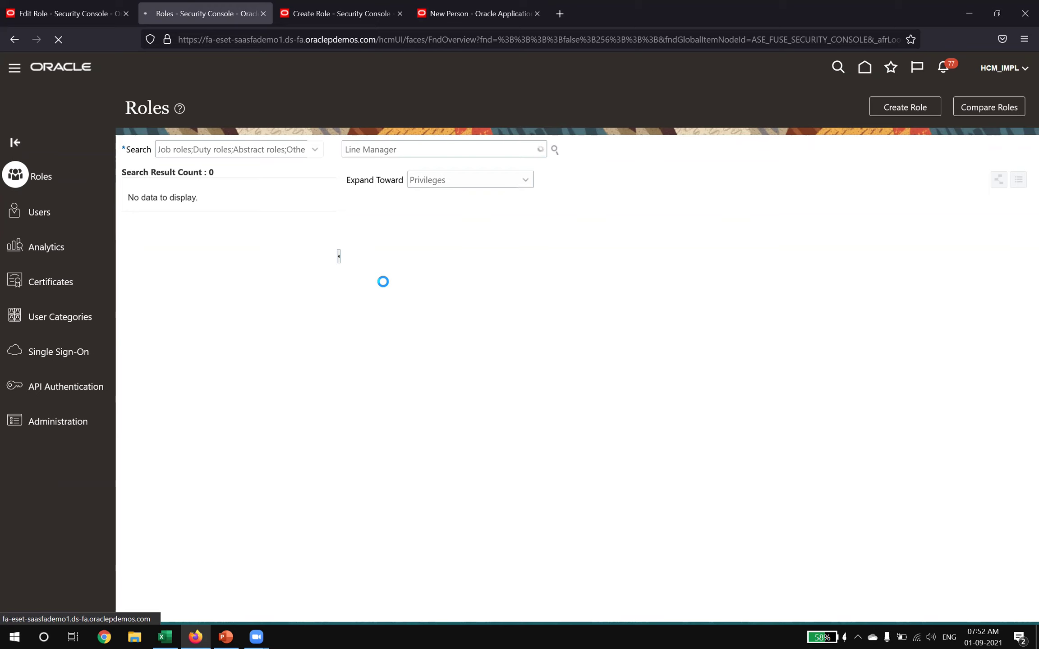
key(alt+Tab)
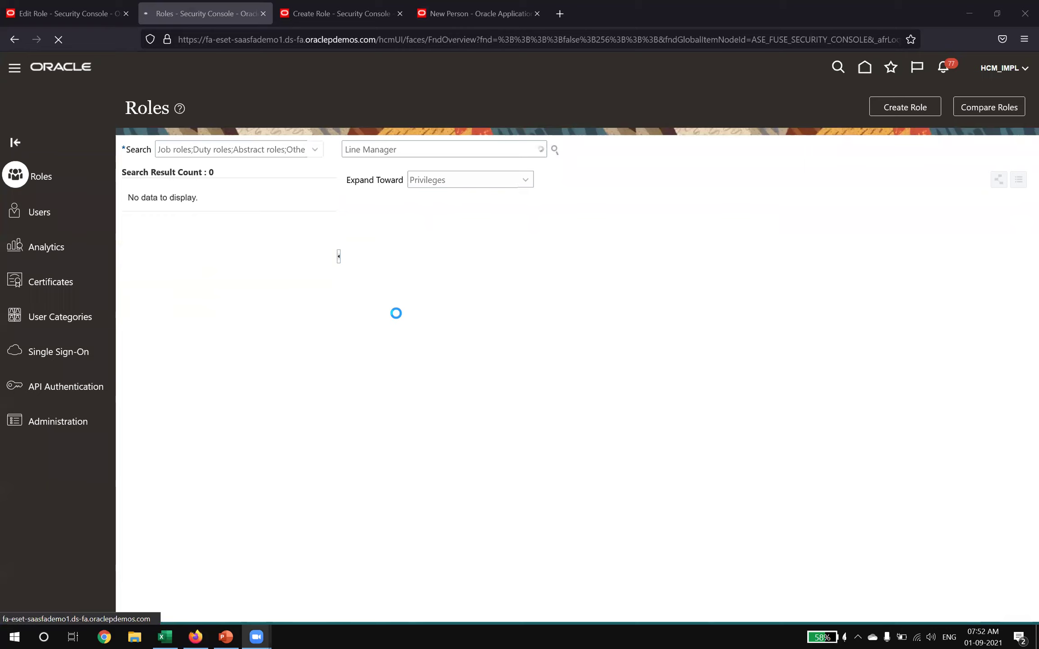
key(alt+Tab)
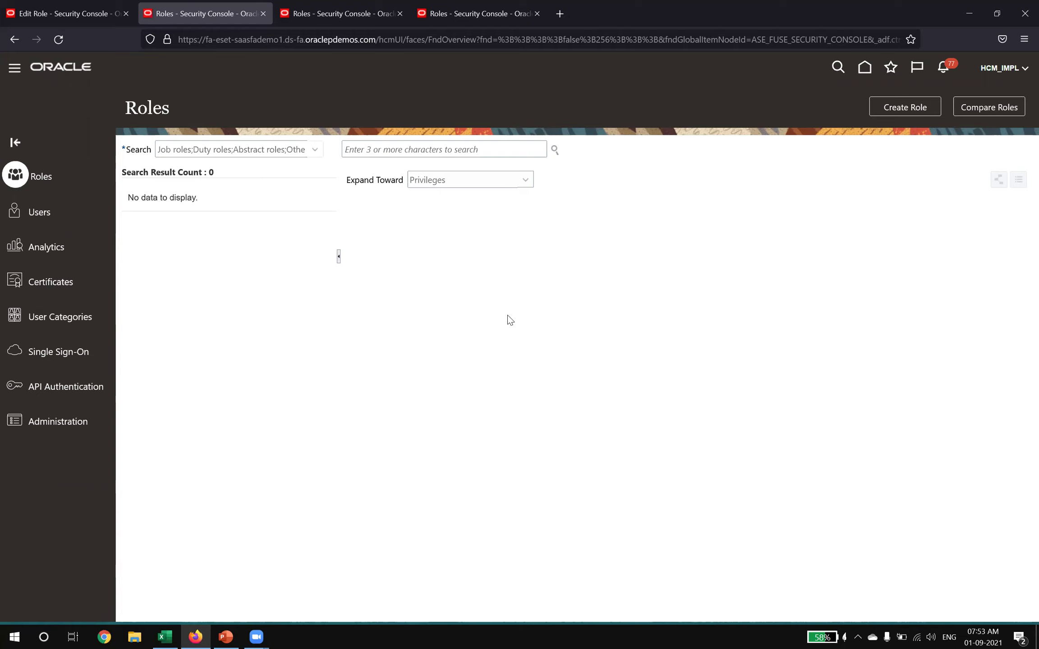
Step: Switch to the Excel worksheet and review the Line Manager entry in cell G5 against the rest of the role outline
key(super+Tab)
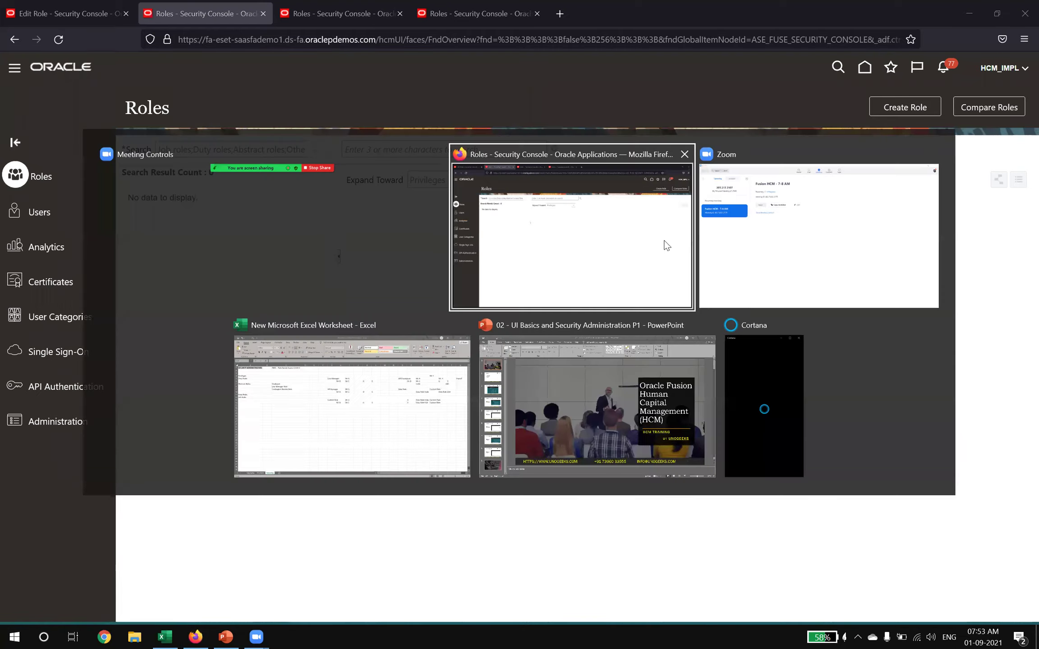
click(406, 429)
click(426, 187)
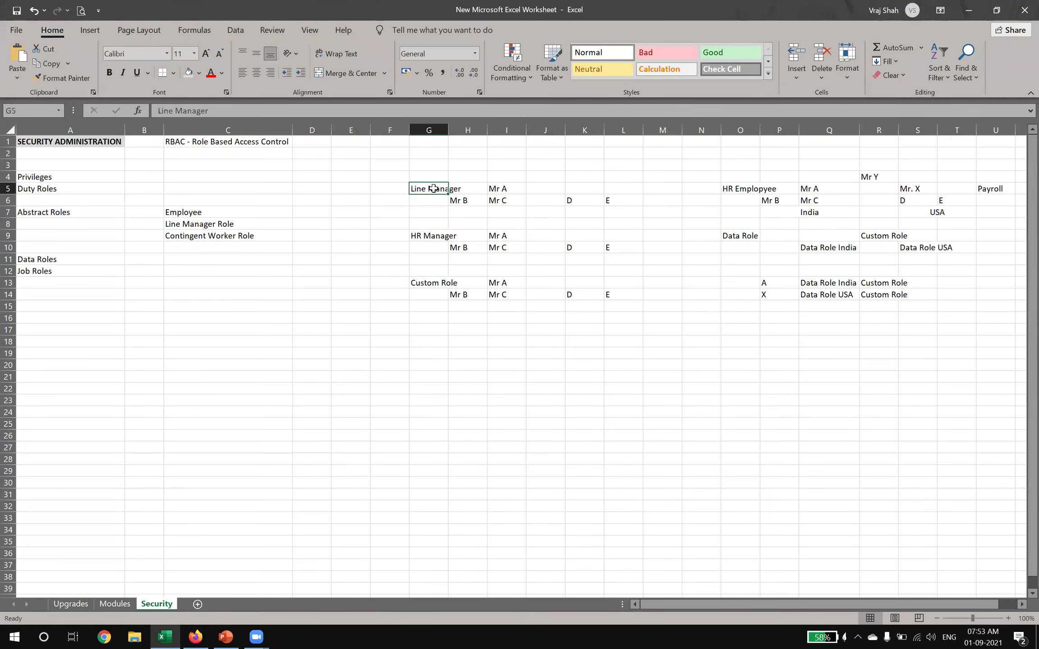
click(429, 333)
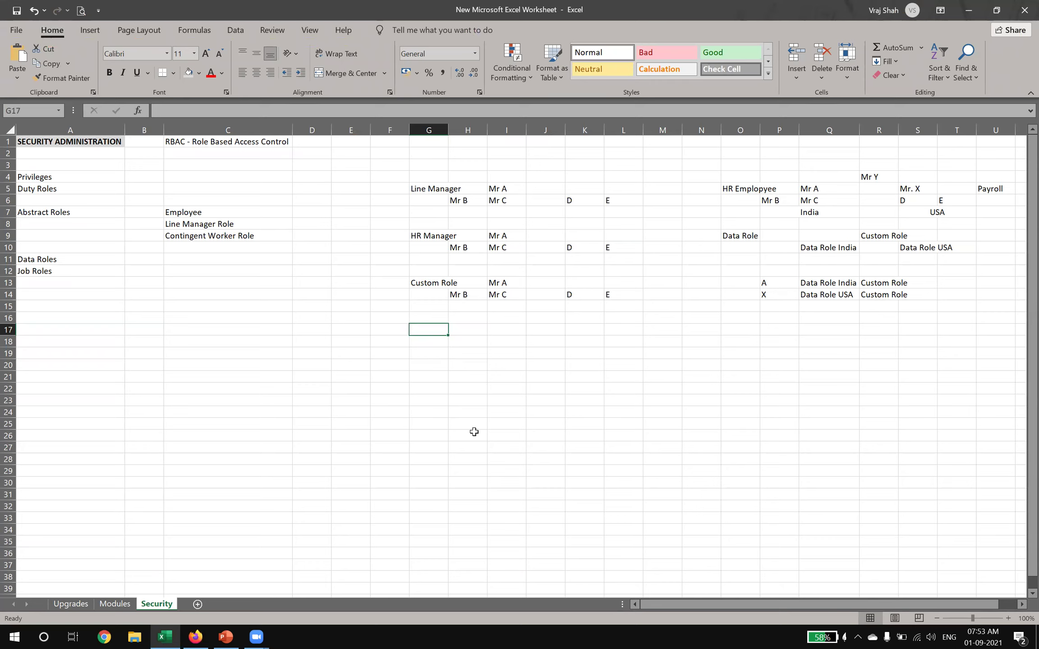
click(422, 187)
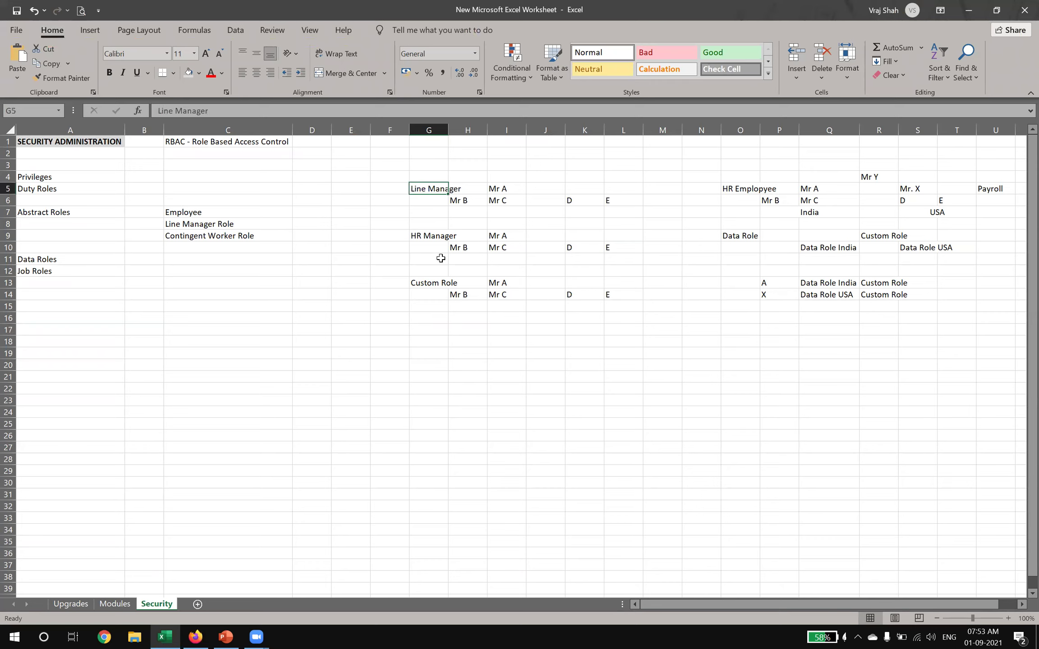
click(430, 354)
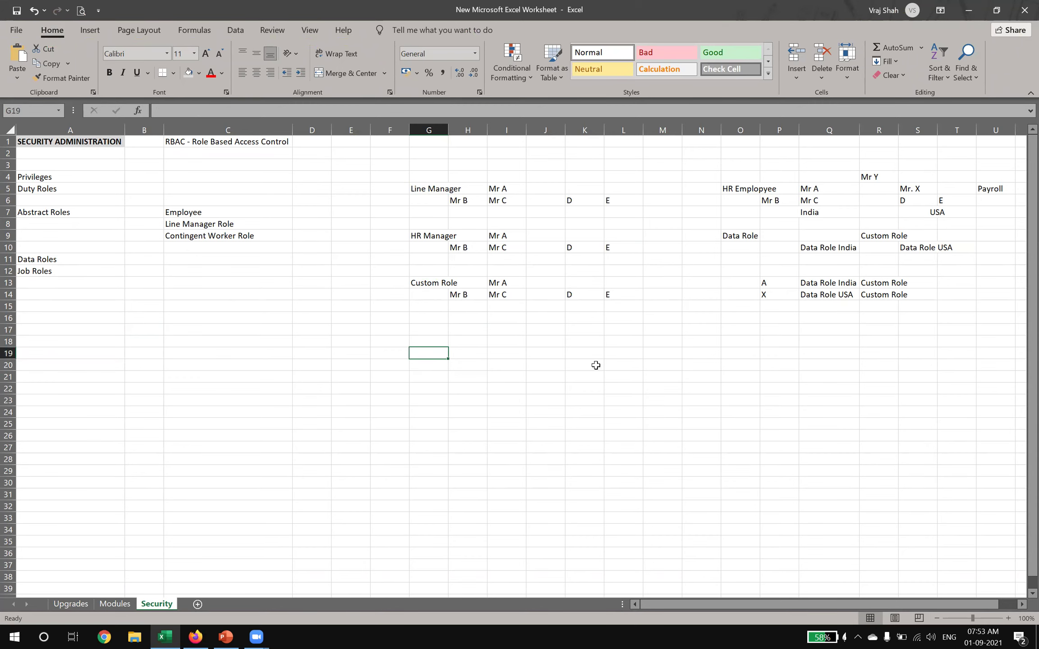
Step: Switch back to the browser and search the Security Console roles for Manager
key(alt+Tab)
click(428, 149)
text(Manager)
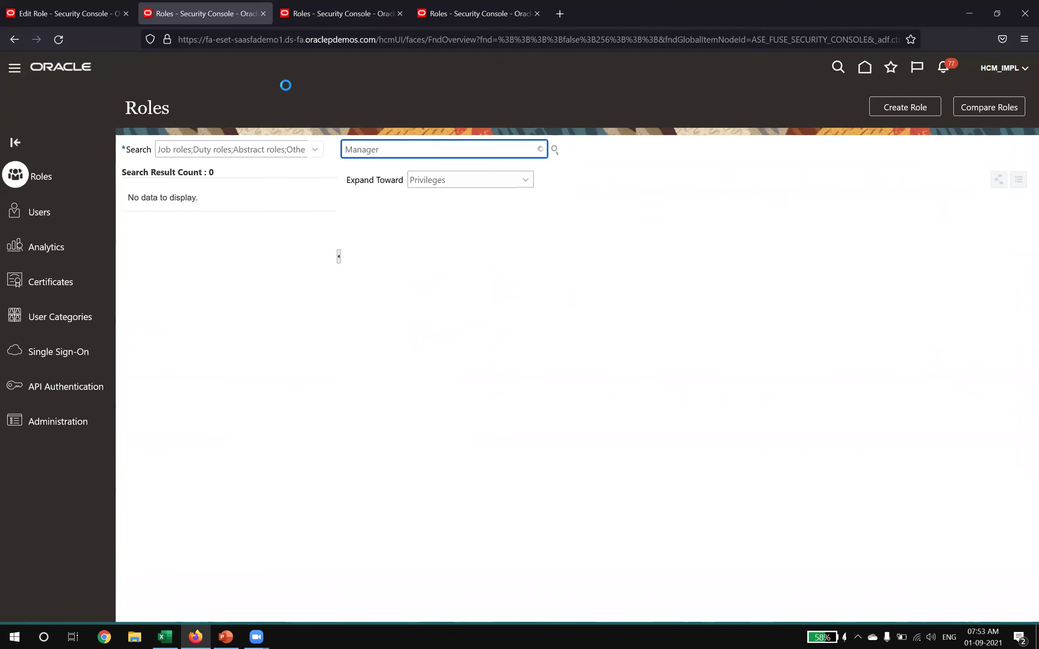
Step: Check the Employee role's Role Hierarchy in the Edit Role browser tab, comparing it with the Manager search page and the Excel role outline
click(47, 11)
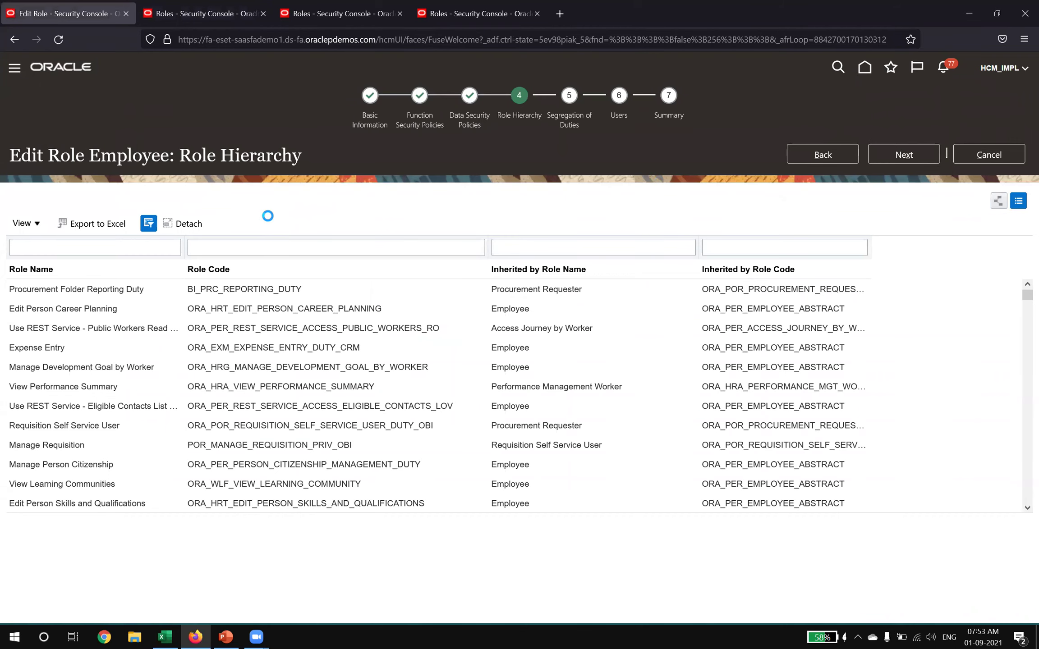
click(200, 7)
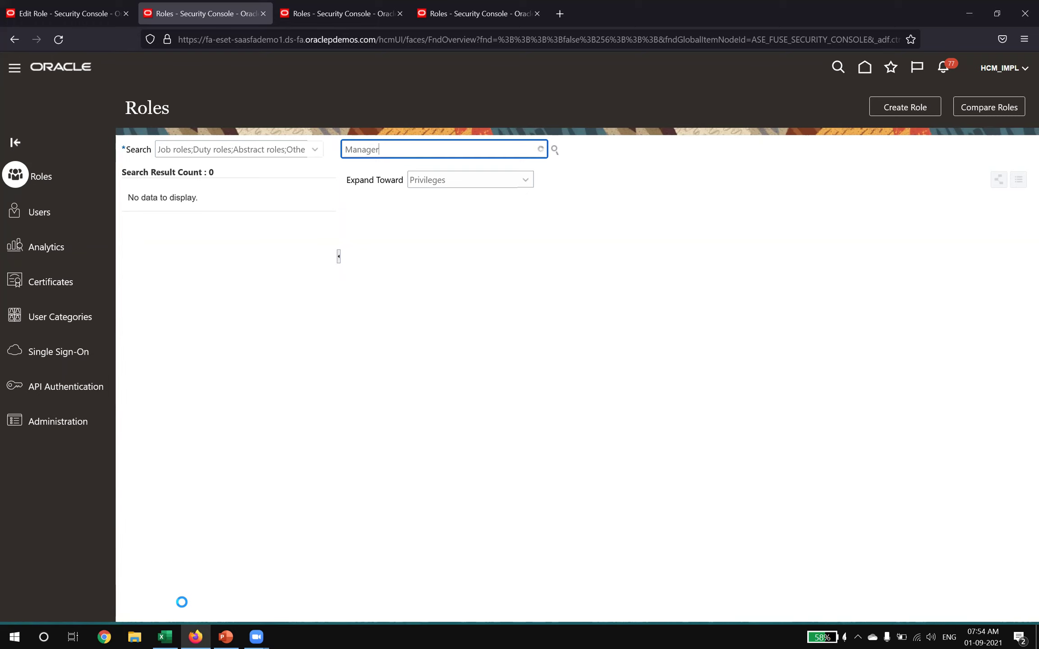
click(174, 635)
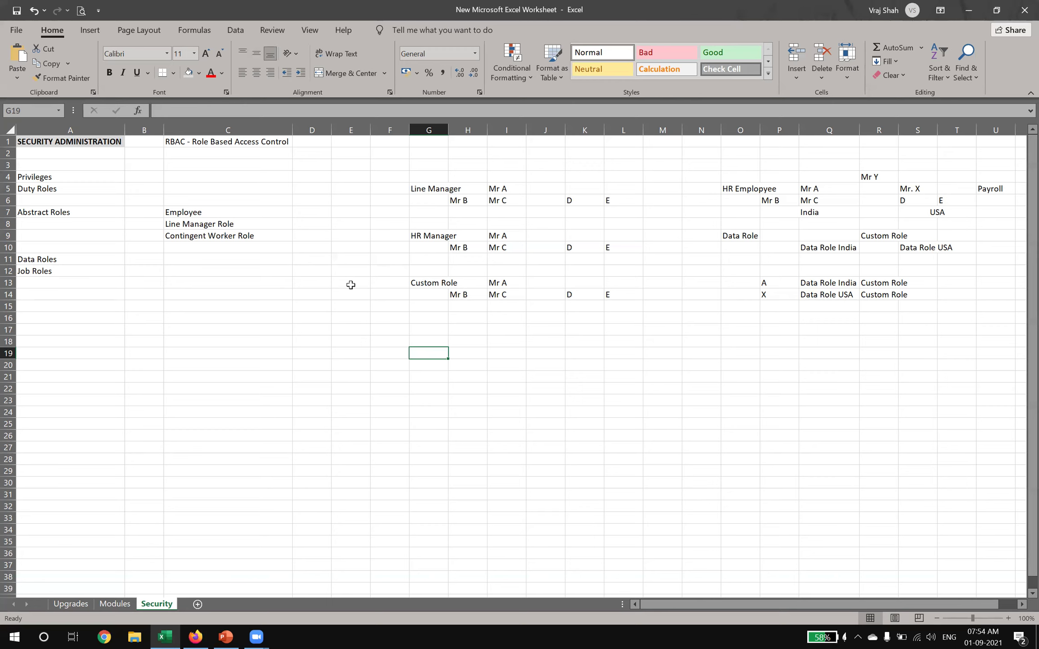
key(alt+Tab)
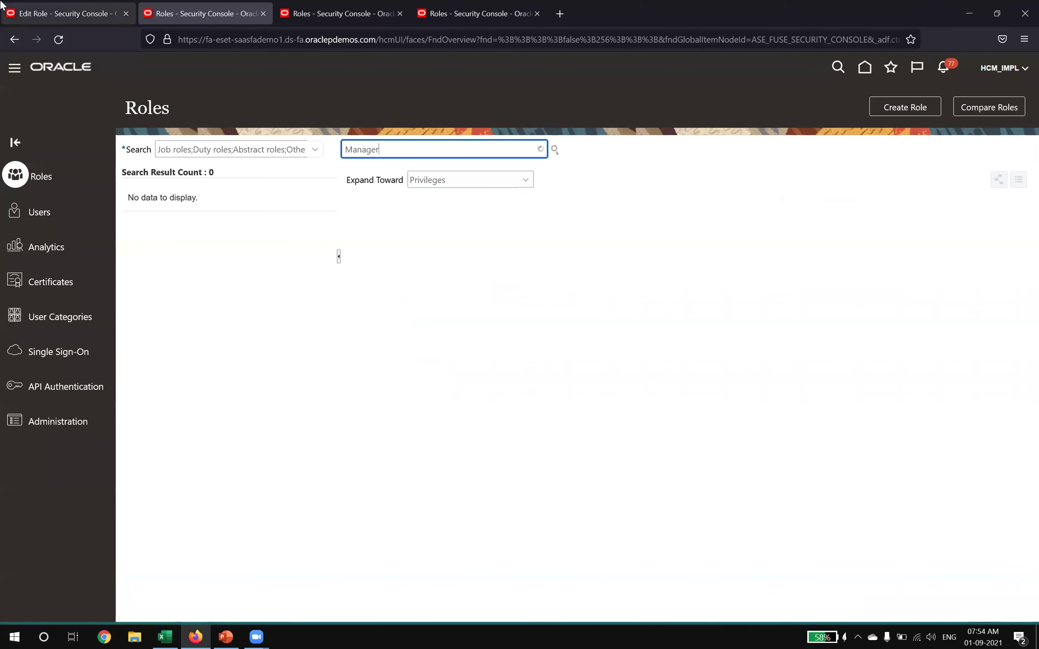
click(29, 14)
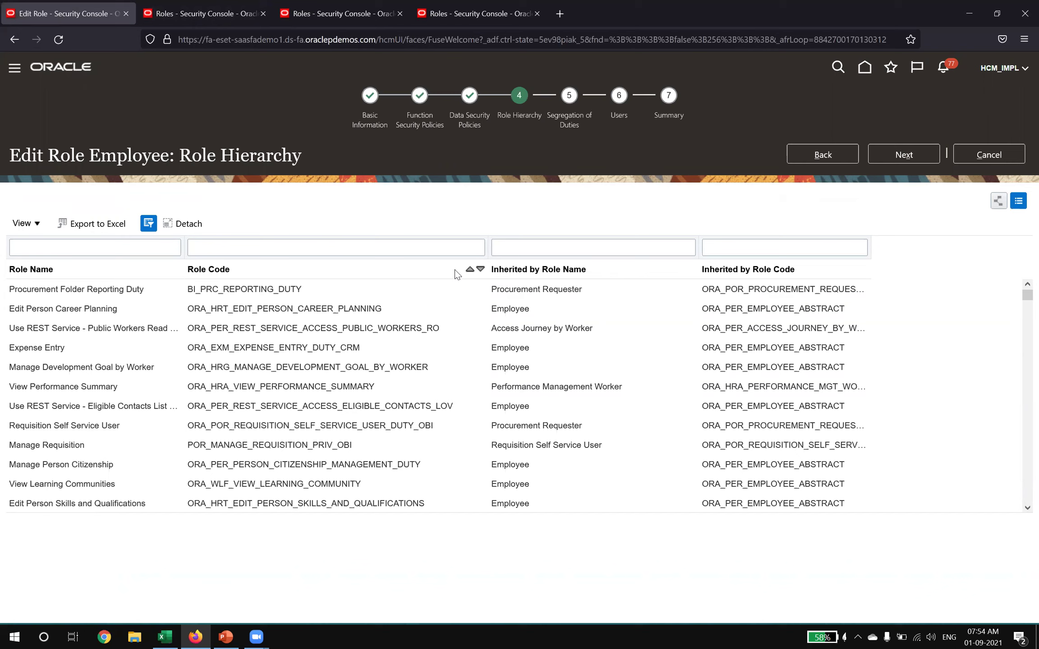
Step: Switch to the Excel worksheet, fit column G to its contents and review the Line Manager entry in G5
key(alt+Tab)
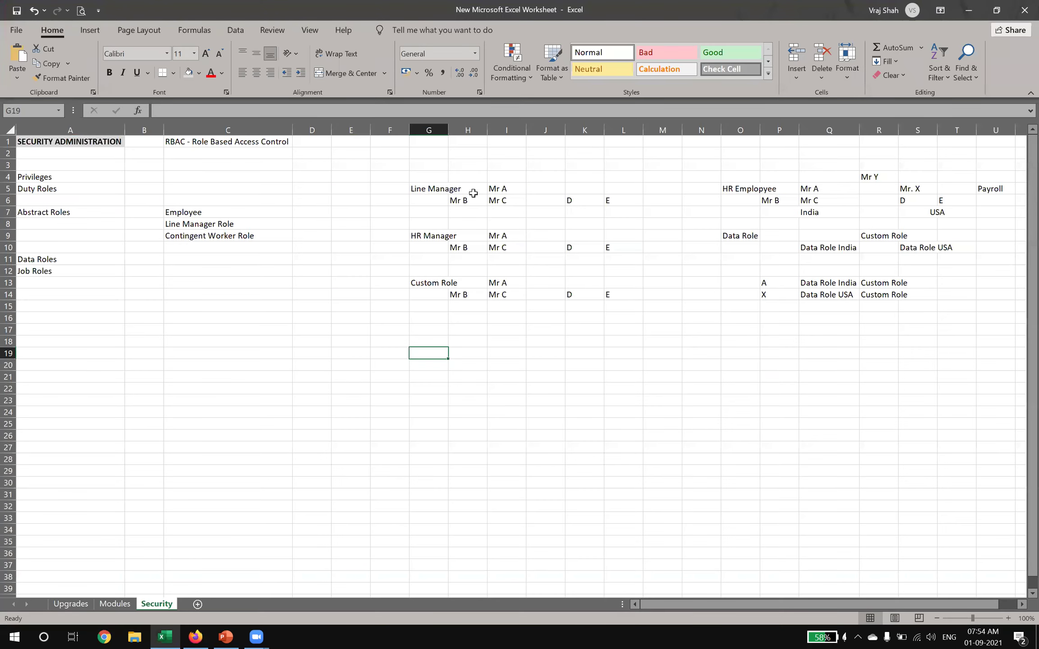
double_click(448, 129)
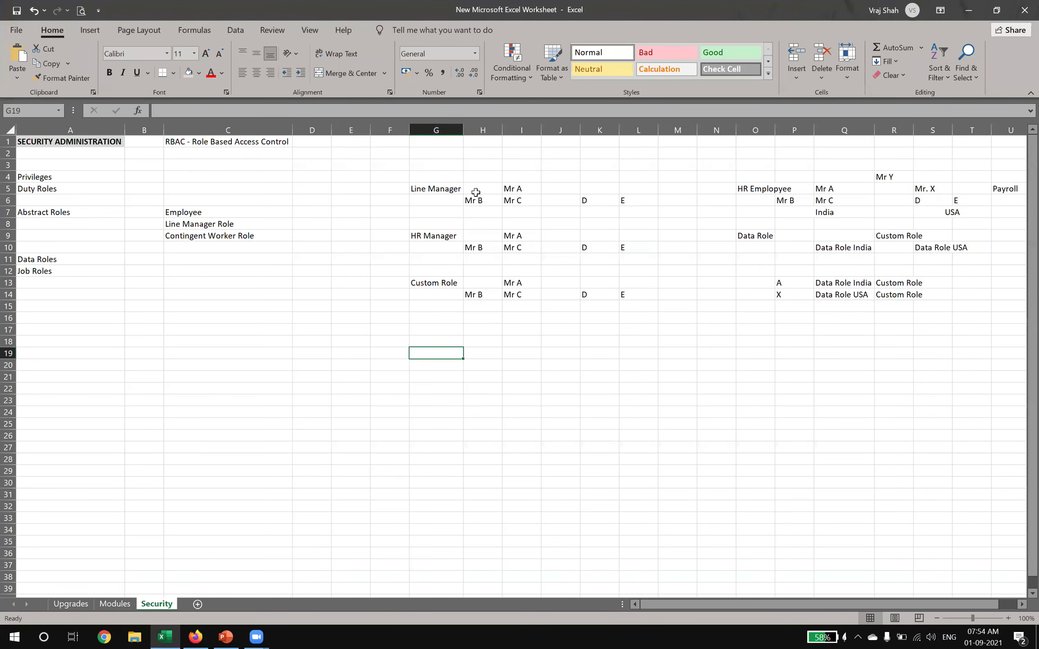
click(456, 192)
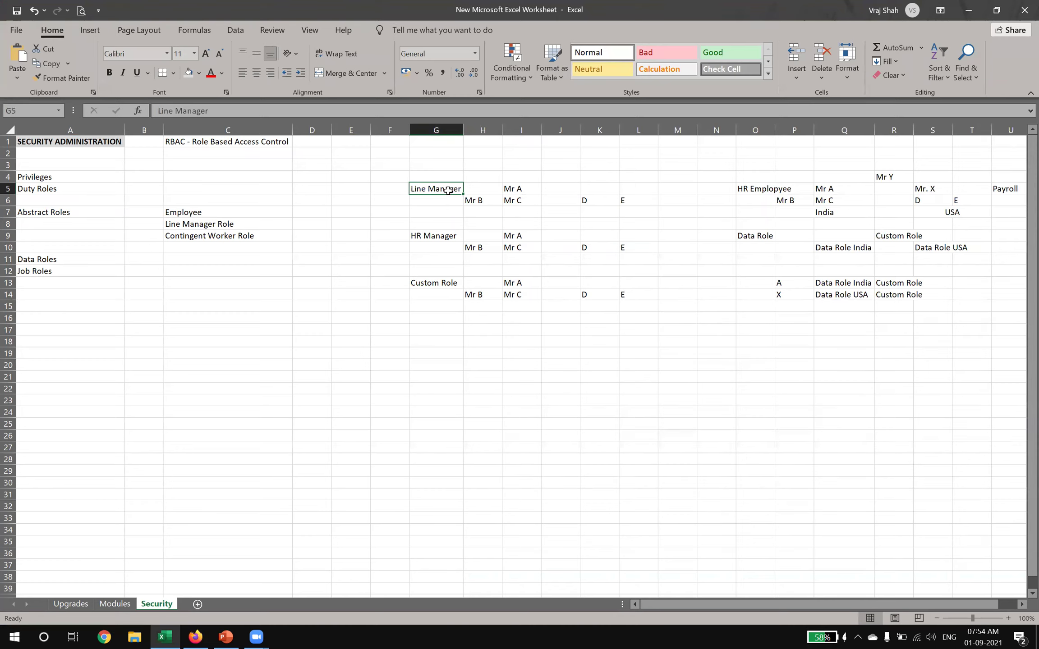
click(491, 191)
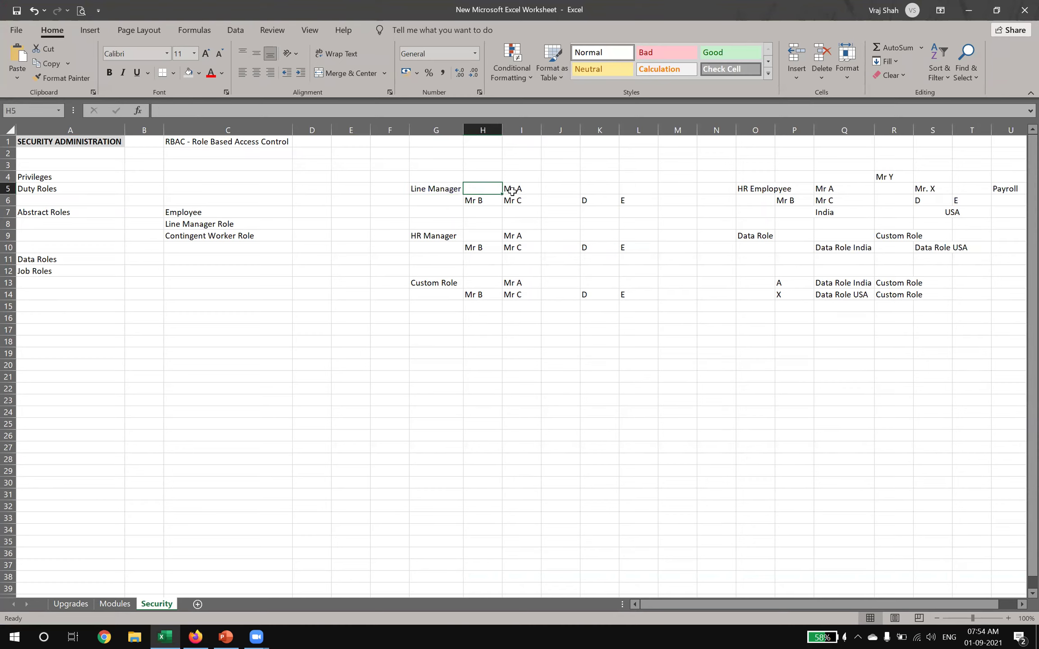
click(512, 194)
click(435, 341)
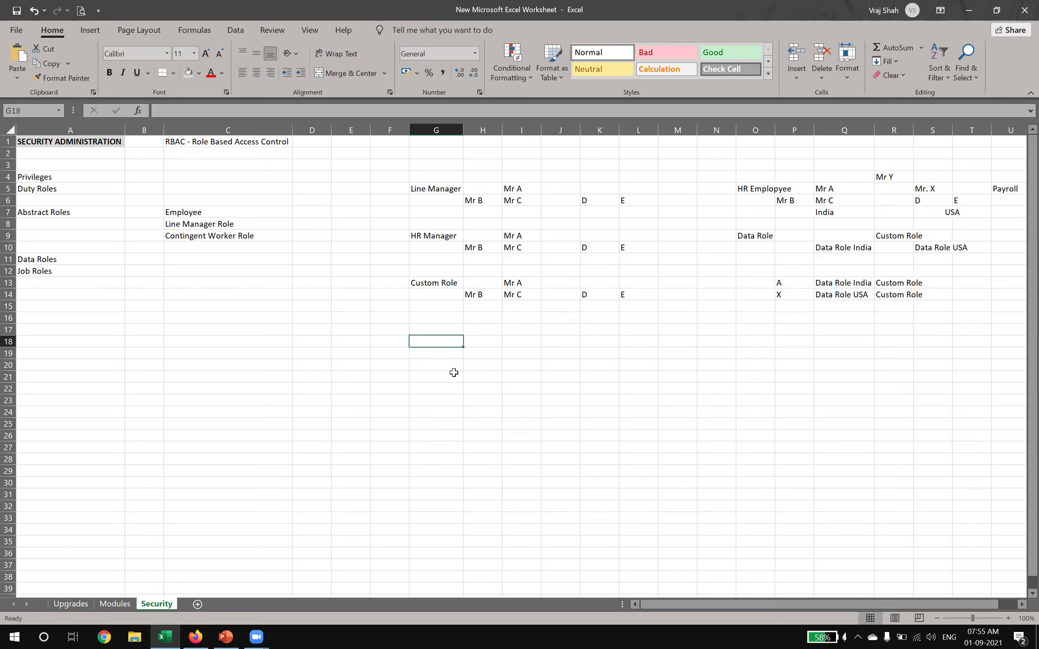
click(432, 192)
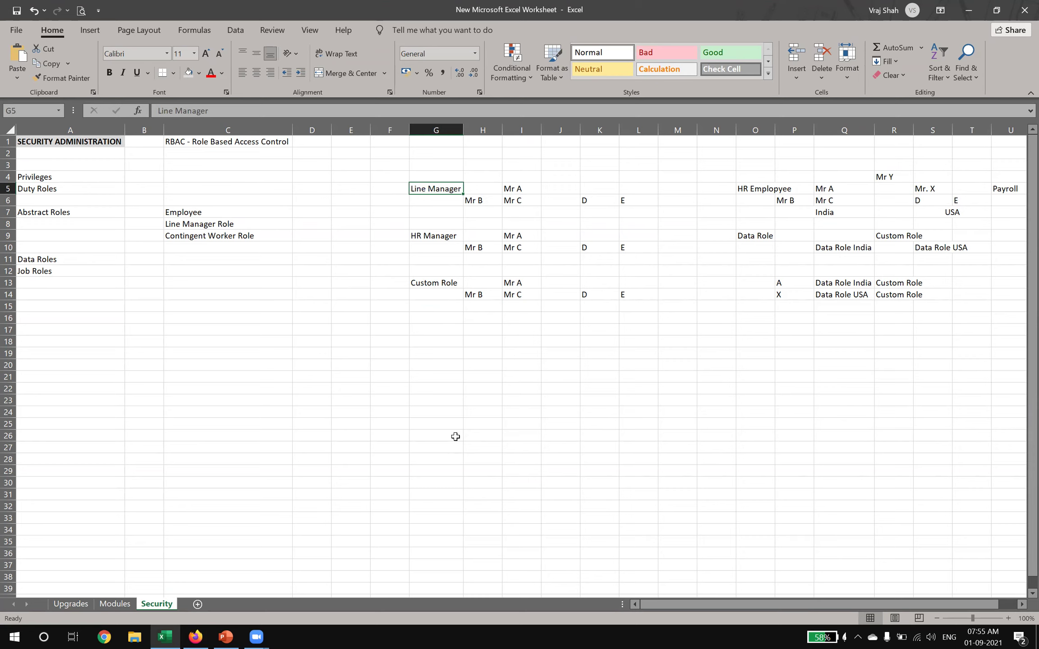
Step: Enter Custom Line Manager in cell G17 and widen column G to fit the text
click(441, 327)
text(Custom Line Manager)
key(Return)
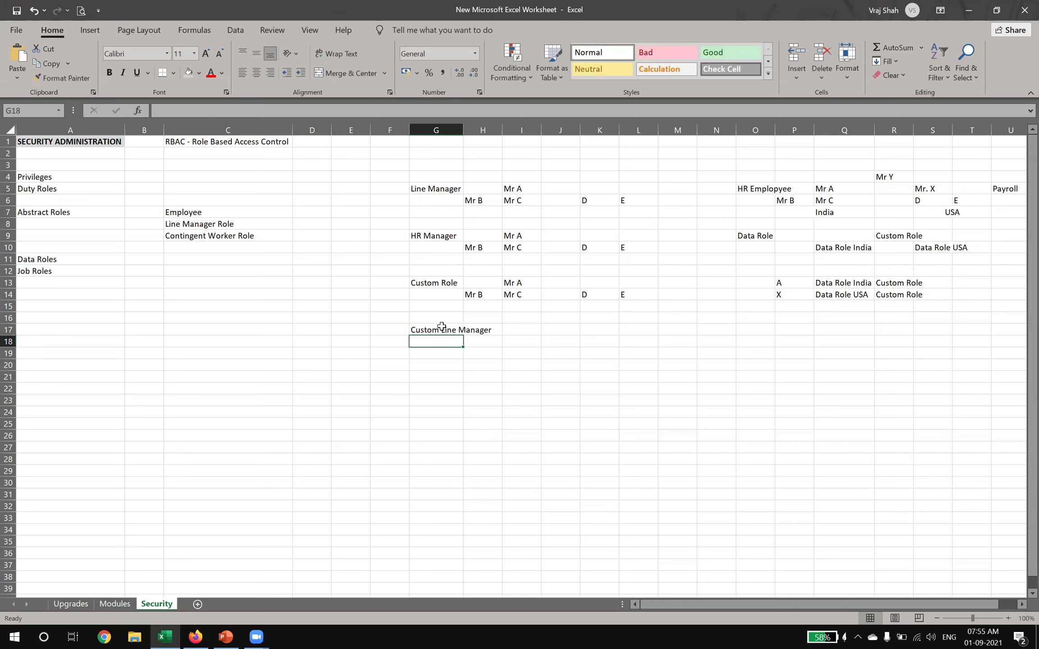
double_click(463, 128)
click(455, 329)
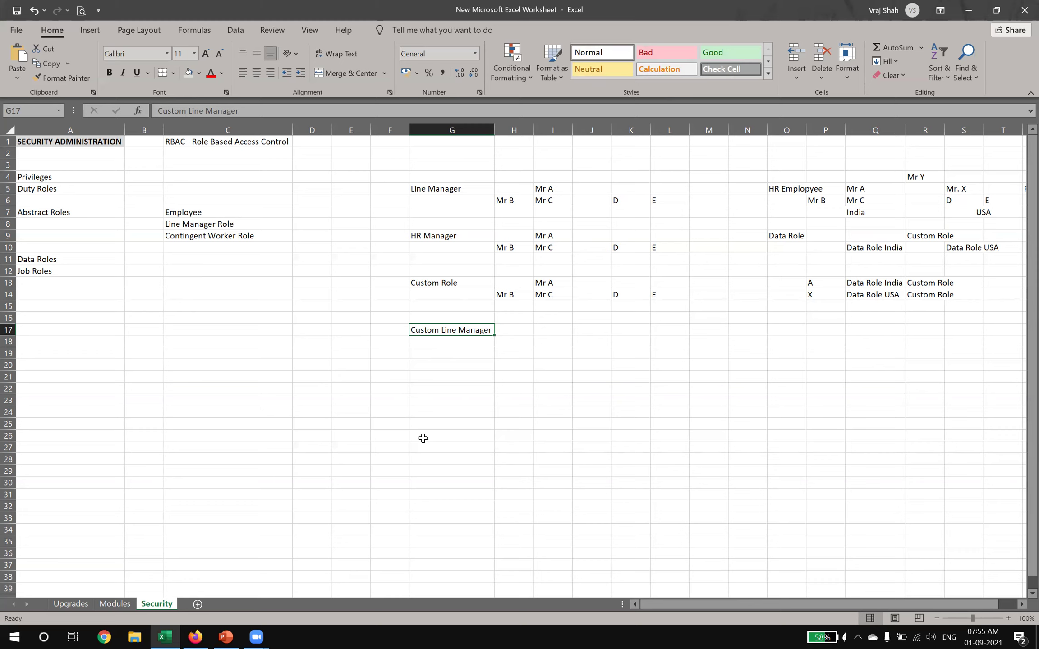
Step: Compare the Line Manager entry in G5 with the Custom Line Manager entry in G17
click(446, 187)
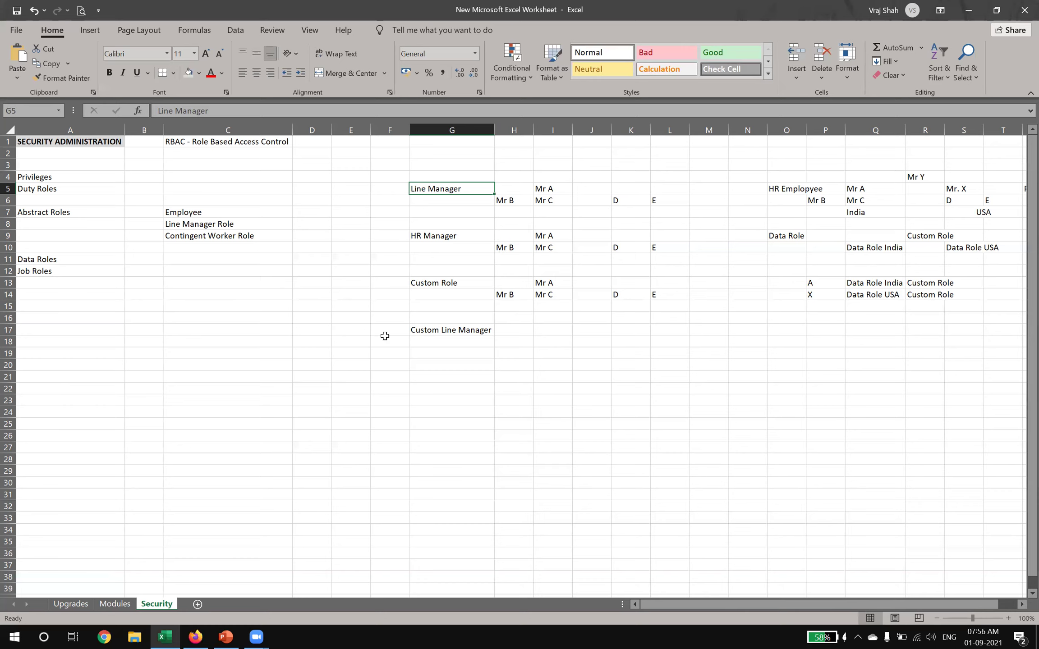
click(428, 330)
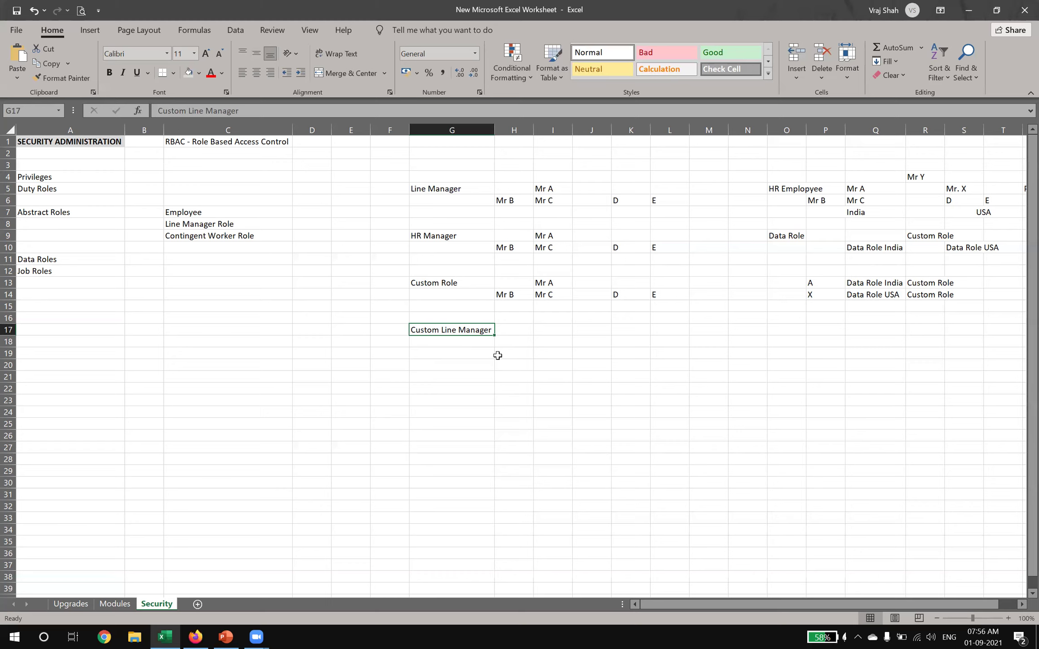
click(450, 188)
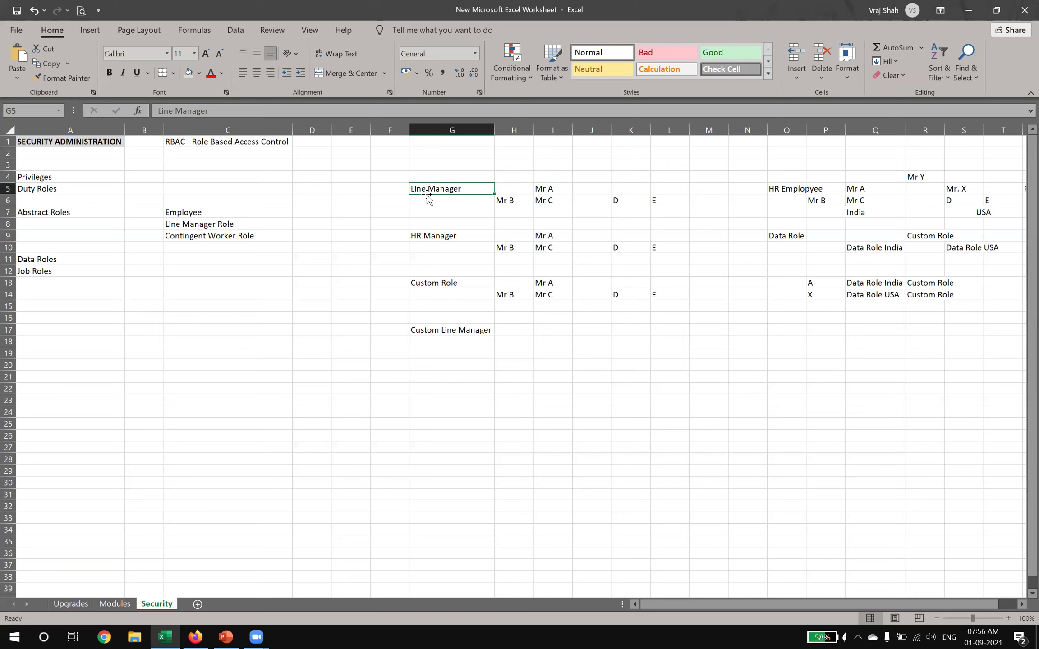
click(435, 333)
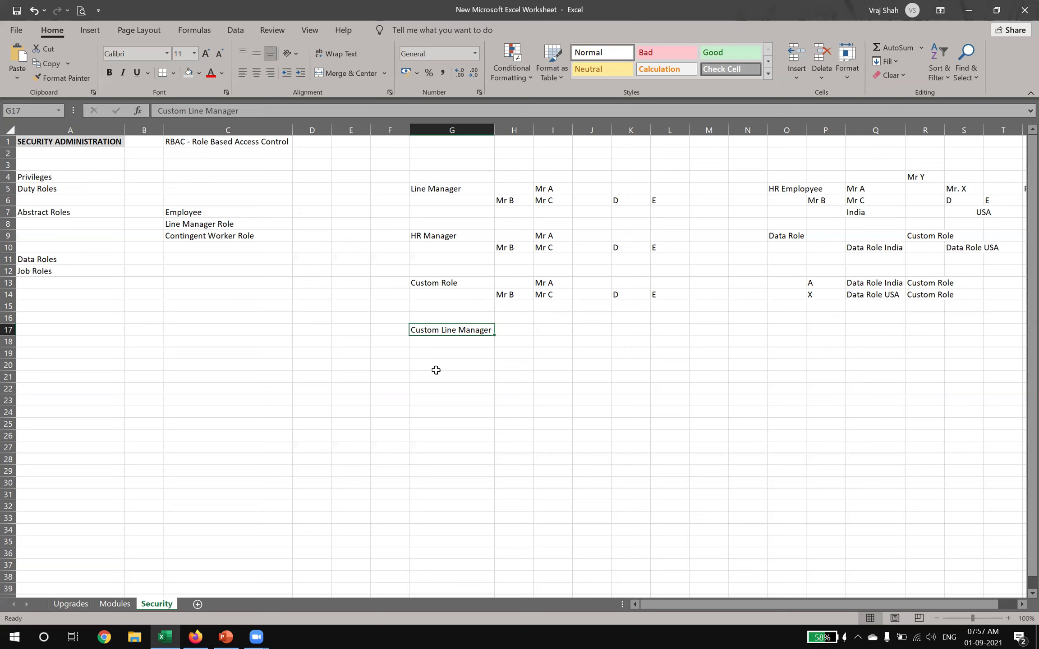
Step: Enter AND in cell E14 and NOT OR in cell E15, and make AND bold
click(348, 293)
text(AND)
key(Return)
text(NOT OR)
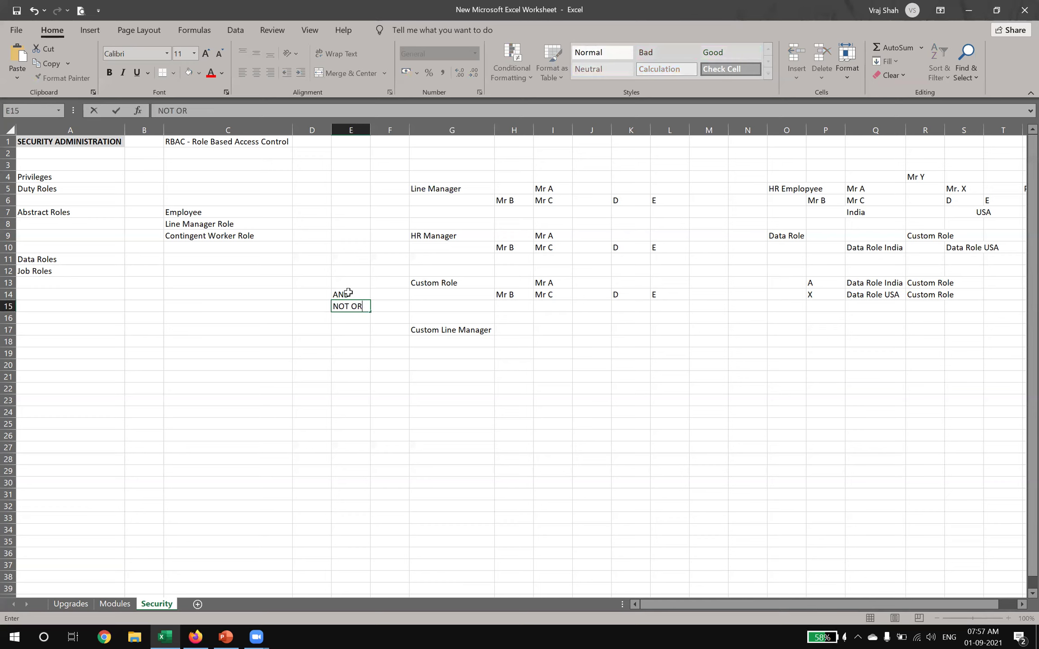
key(Return)
click(348, 293)
key(ctrl+b)
key(Return)
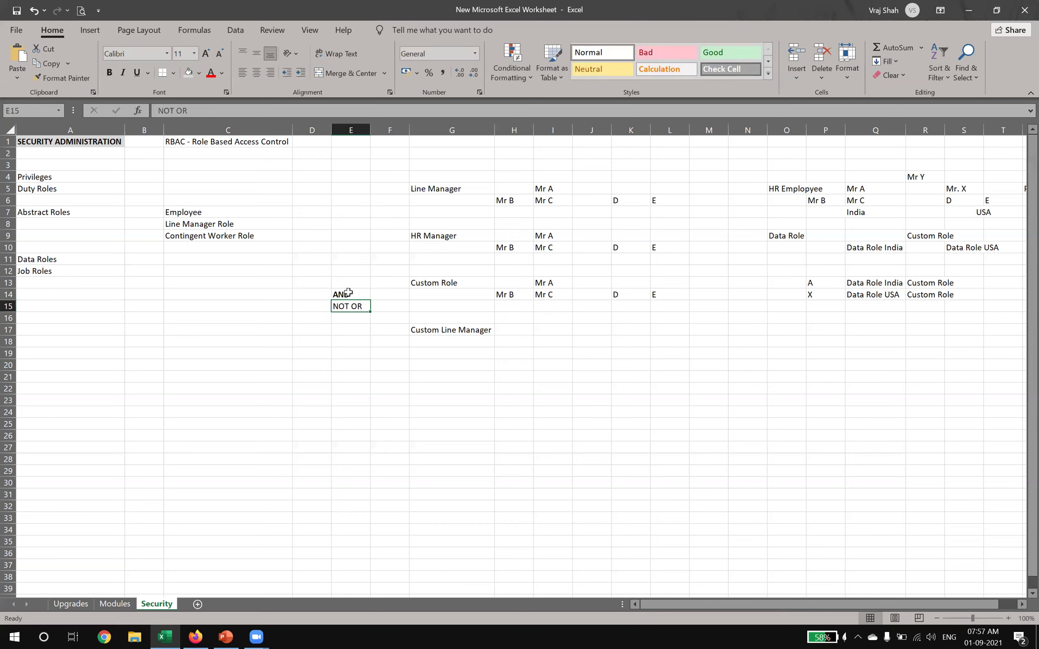
Step: Review the role outline around the AND and NOT OR notes, ending at the Custom Line Manager entry in G17
key(Up)
key(Up)
key(Up)
key(Up)
key(Up)
key(Up)
key(Up)
key(Up)
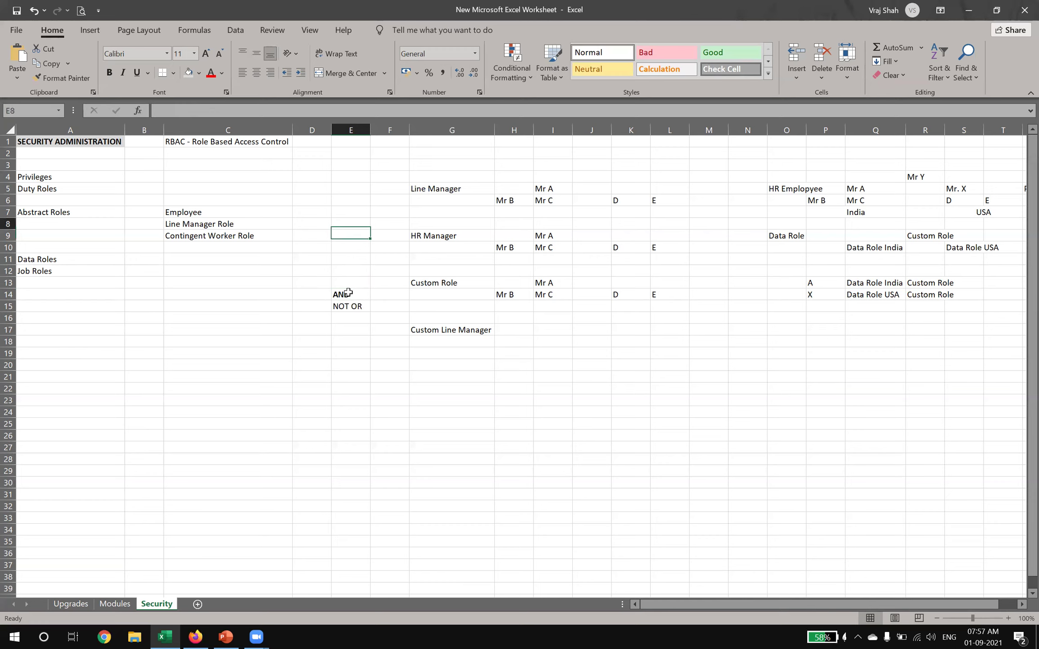
key(Down)
key(Down)
key(Down)
key(Down)
key(Down)
key(Down)
key(Right)
key(Down)
key(Down)
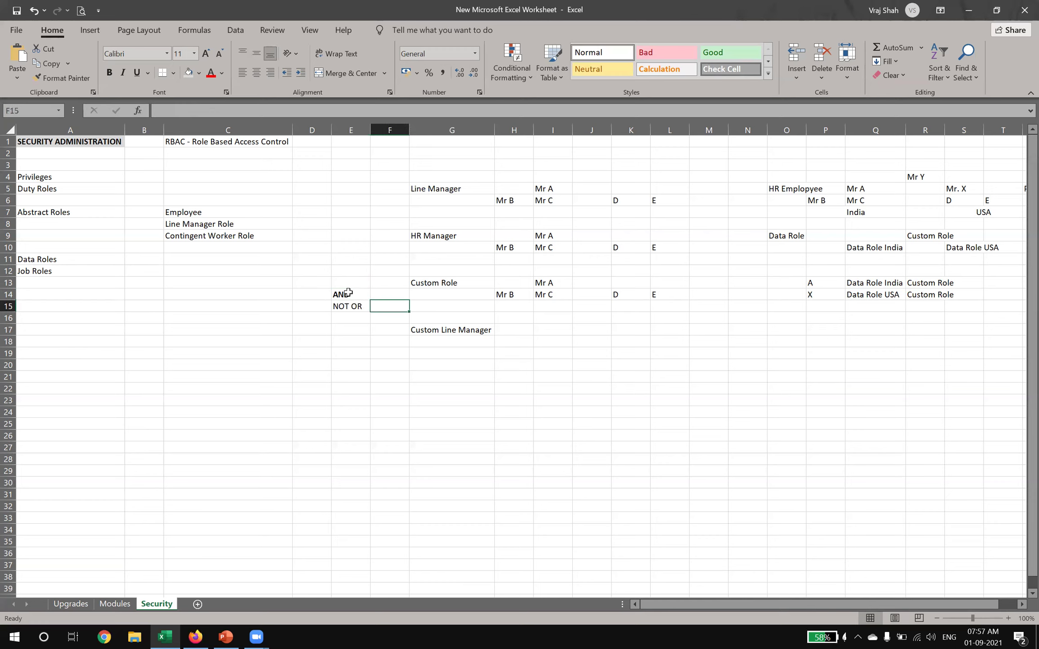
key(Right)
key(Right)
key(Down)
key(Left)
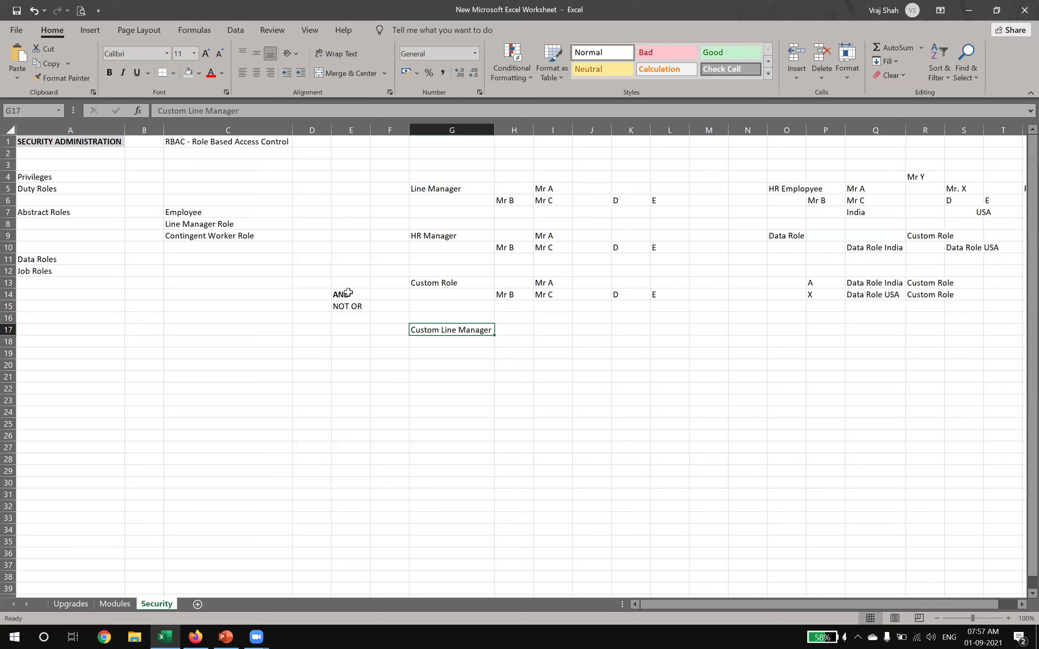
Step: Examine the Line Manager entry in G5 together with the team members listed in row 6
key(Up)
key(Up)
key(Up)
key(Up)
key(Up)
key(Up)
key(Up)
key(Up)
key(Up)
key(Up)
key(Up)
key(Up)
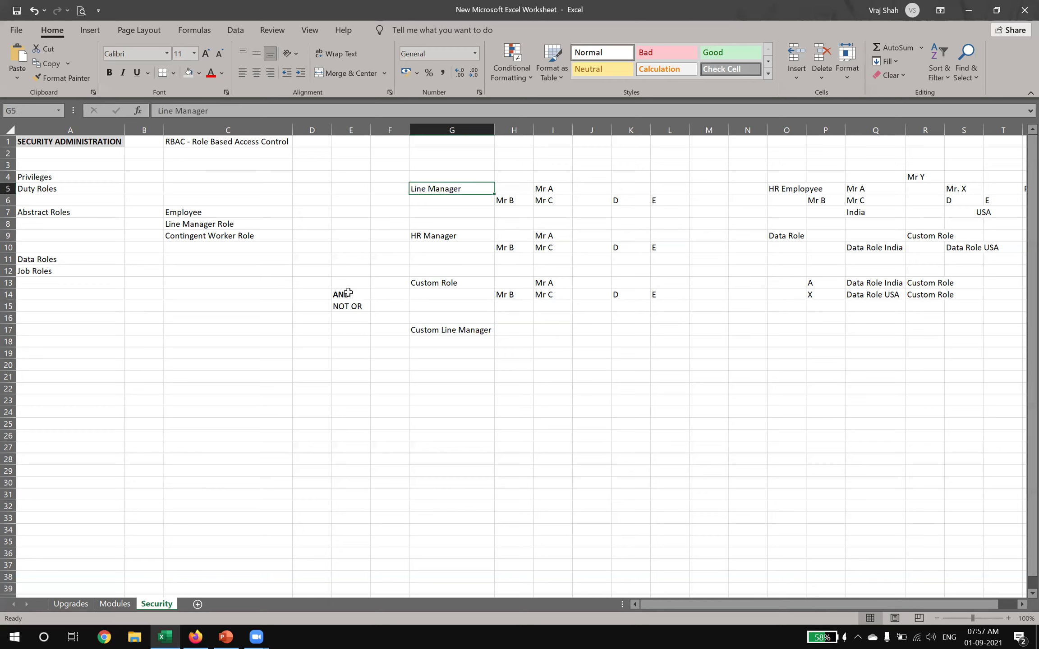
key(Right)
key(Right)
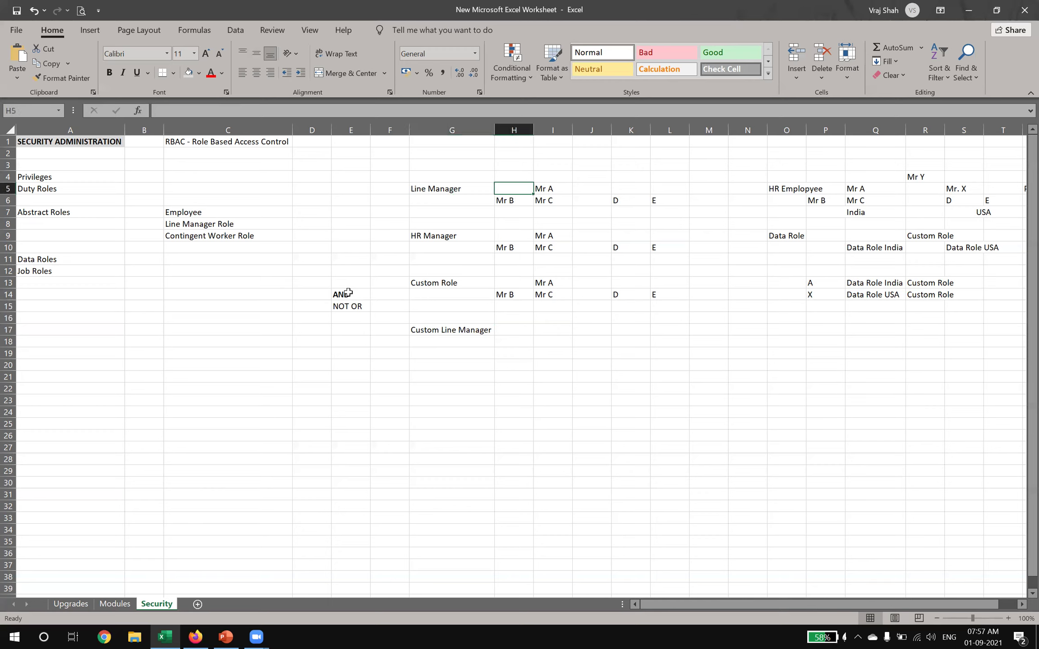
key(Down)
key(Left)
key(Left)
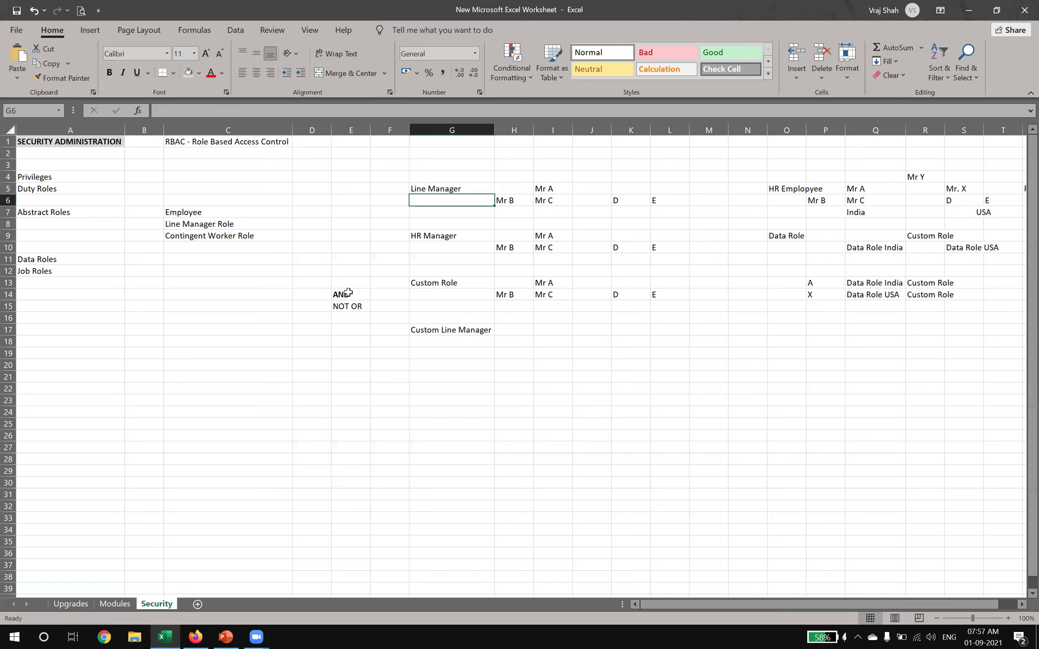
key(Left)
key(Left)
key(Down)
key(Down)
key(Down)
key(Down)
key(Up)
key(Up)
key(Up)
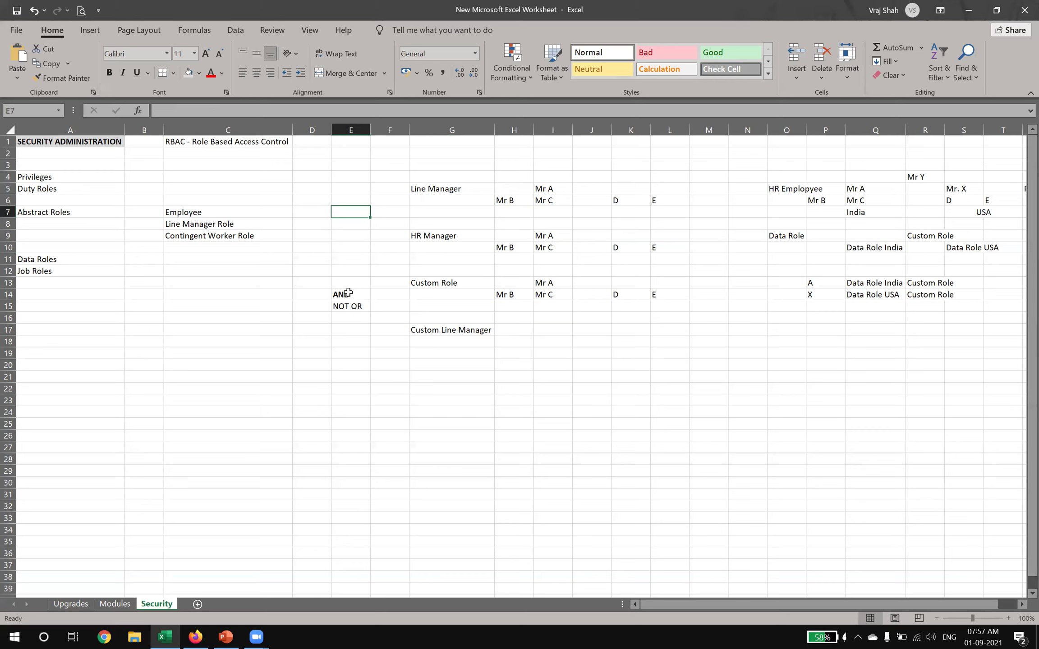
click(533, 200)
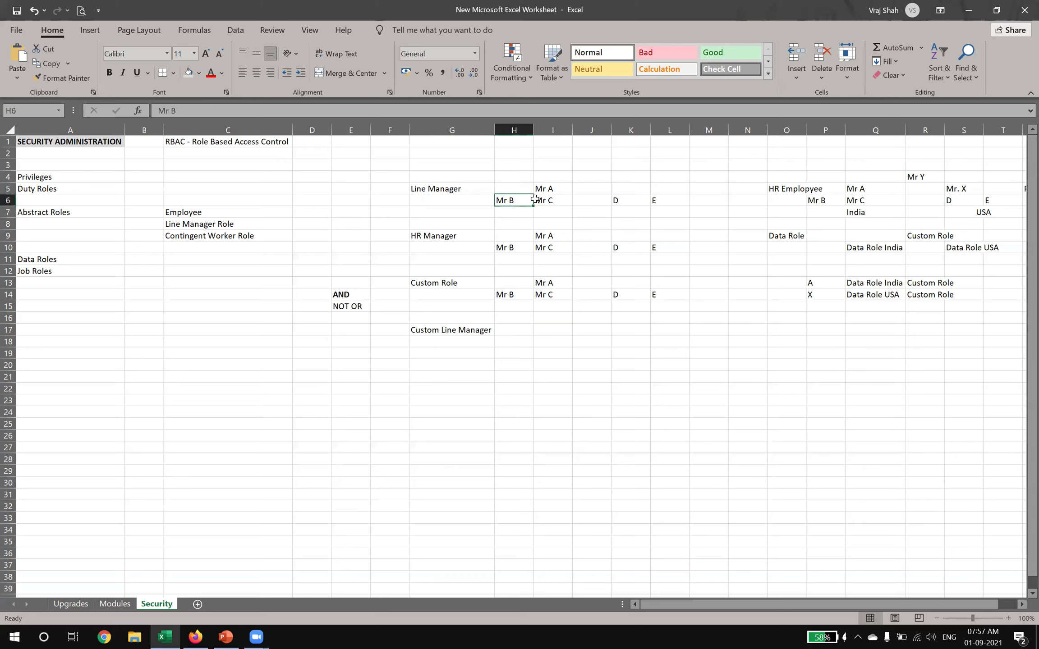
drag(534, 199, 543, 200)
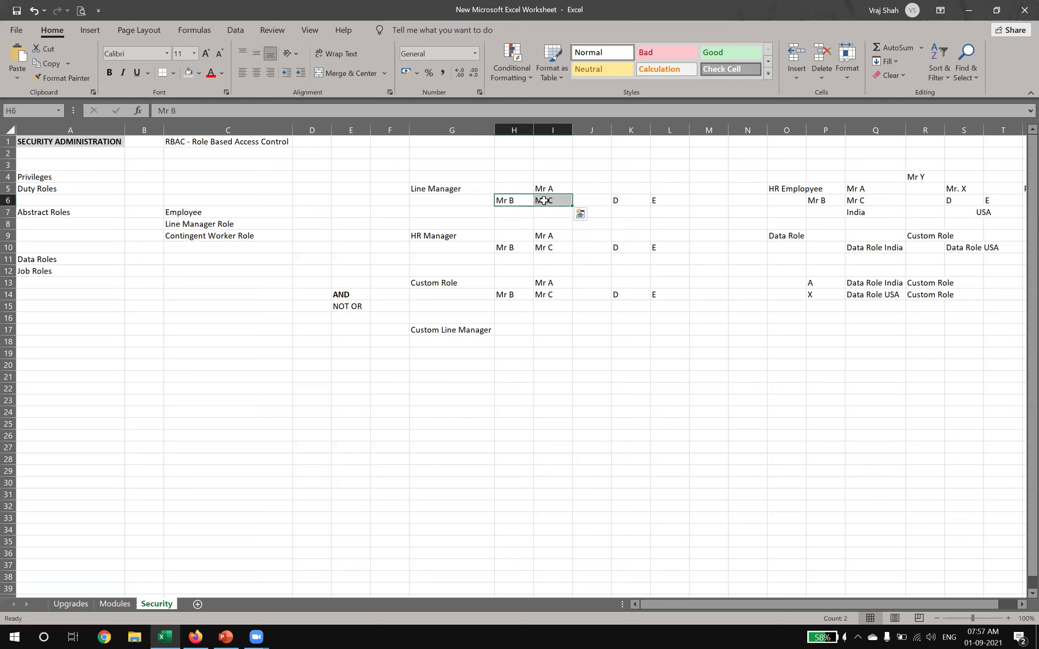
Step: Undo the deletion of the Line Manager entry in G5 and clear the notes in cells E13:E16
click(436, 185)
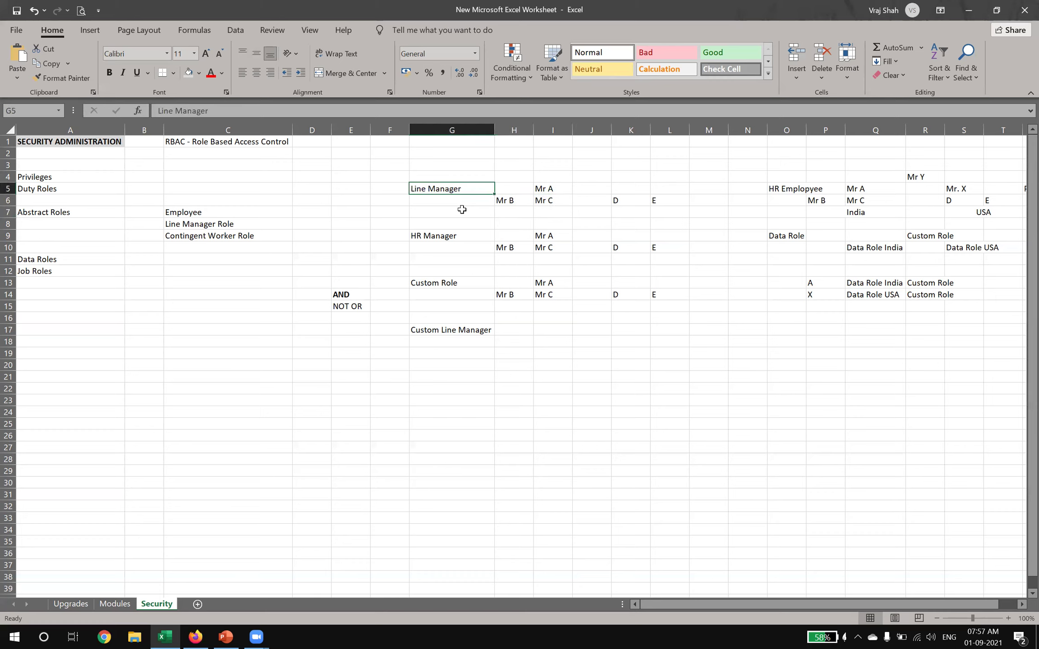
click(446, 331)
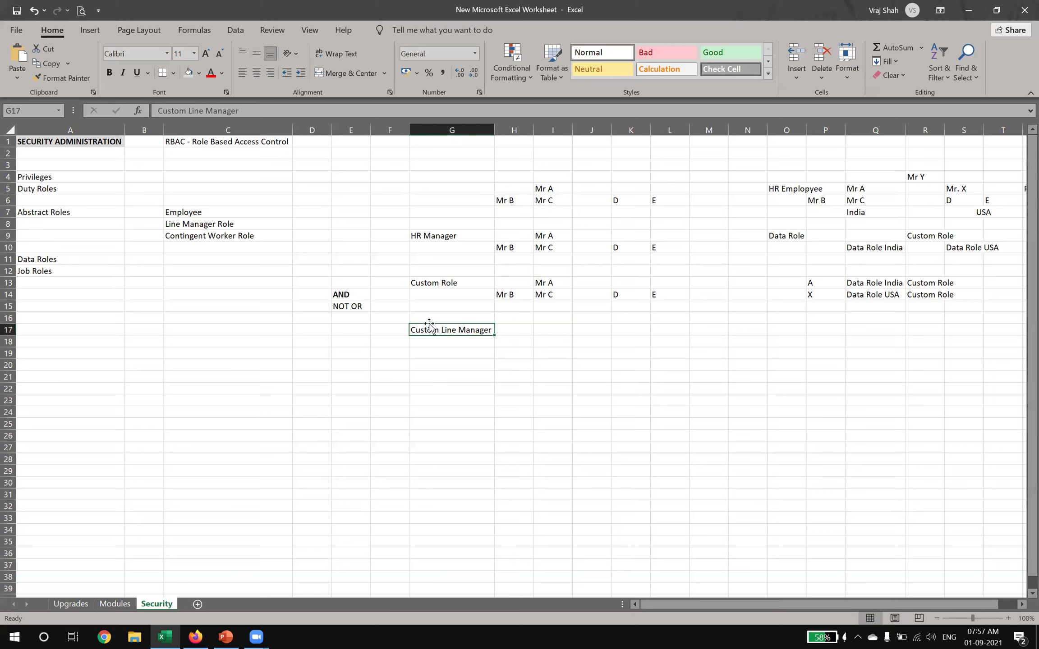
key(ctrl+z)
drag(351, 283, 350, 320)
key(Delete)
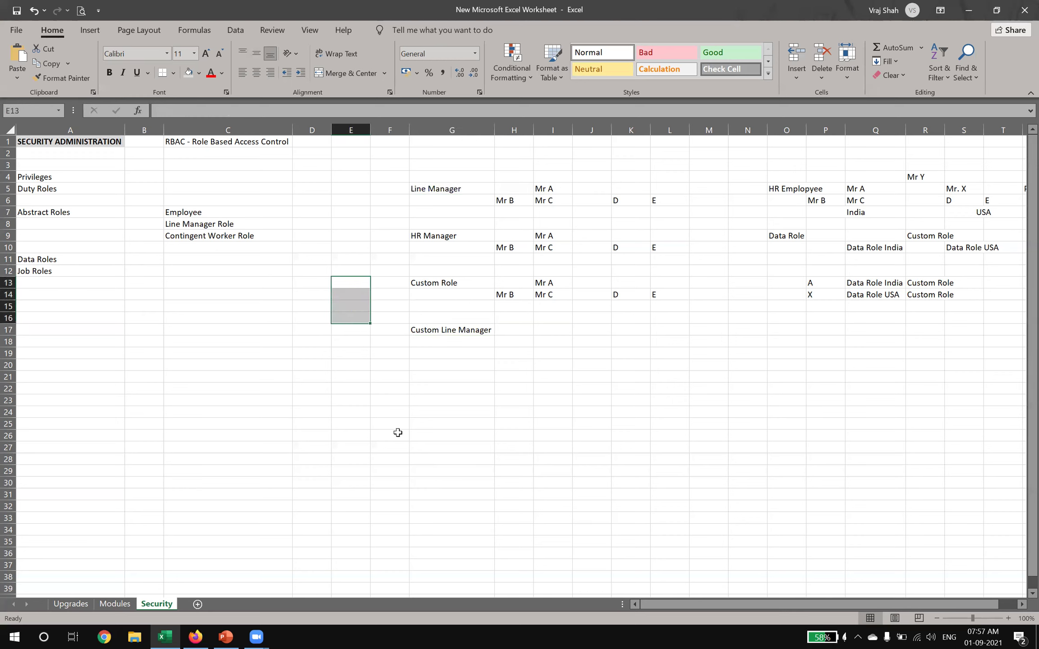
Step: Switch to the browser, check the Manager search suggestions on the Roles page, and return to the Employee role's Role Hierarchy
key(alt+Tab)
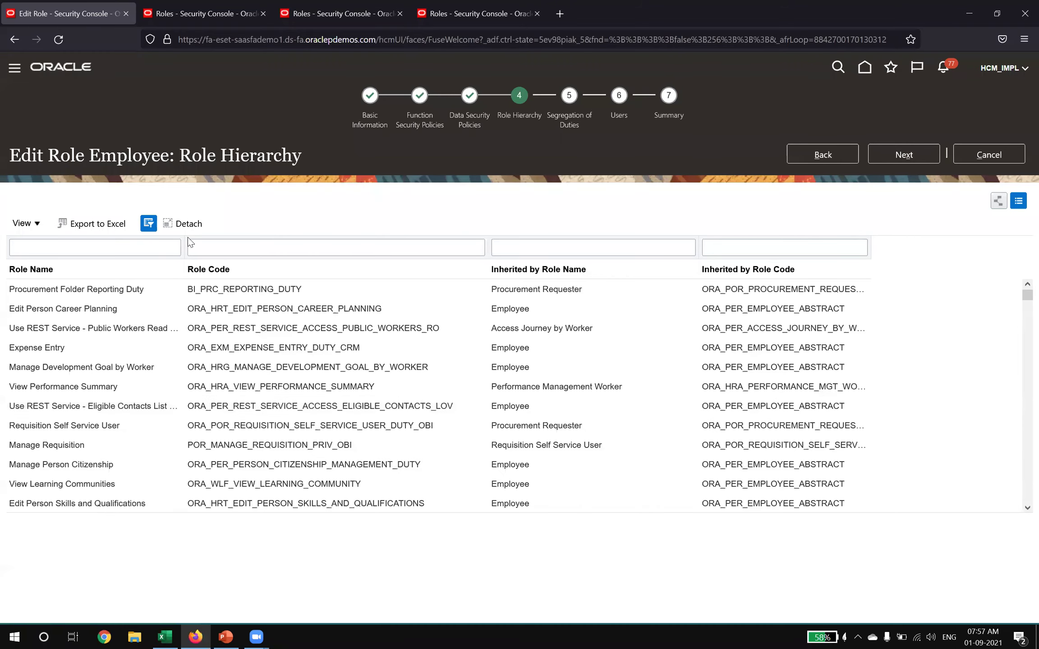
click(155, 14)
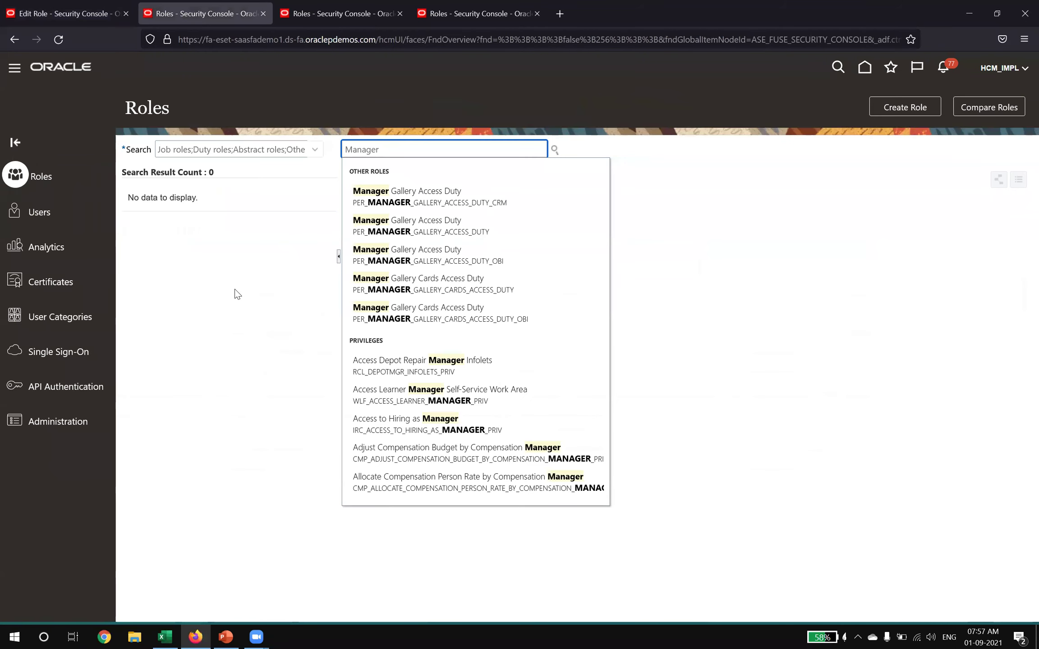
click(113, 14)
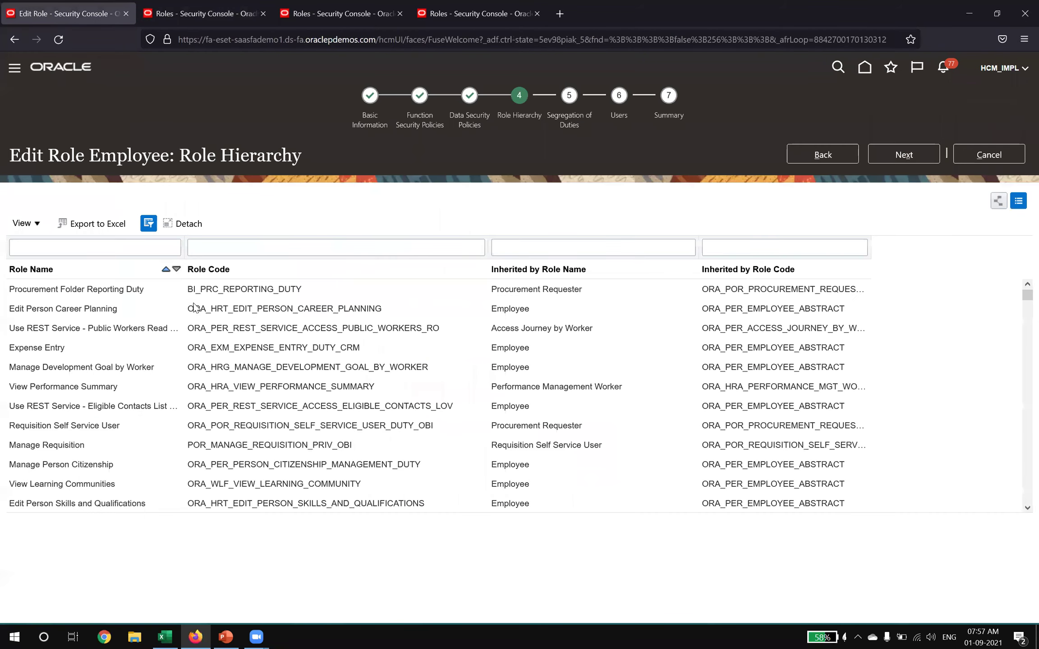
Step: Look up the Manager Gallery Access Duty role from the Manager suggestions on the Roles page
click(160, 5)
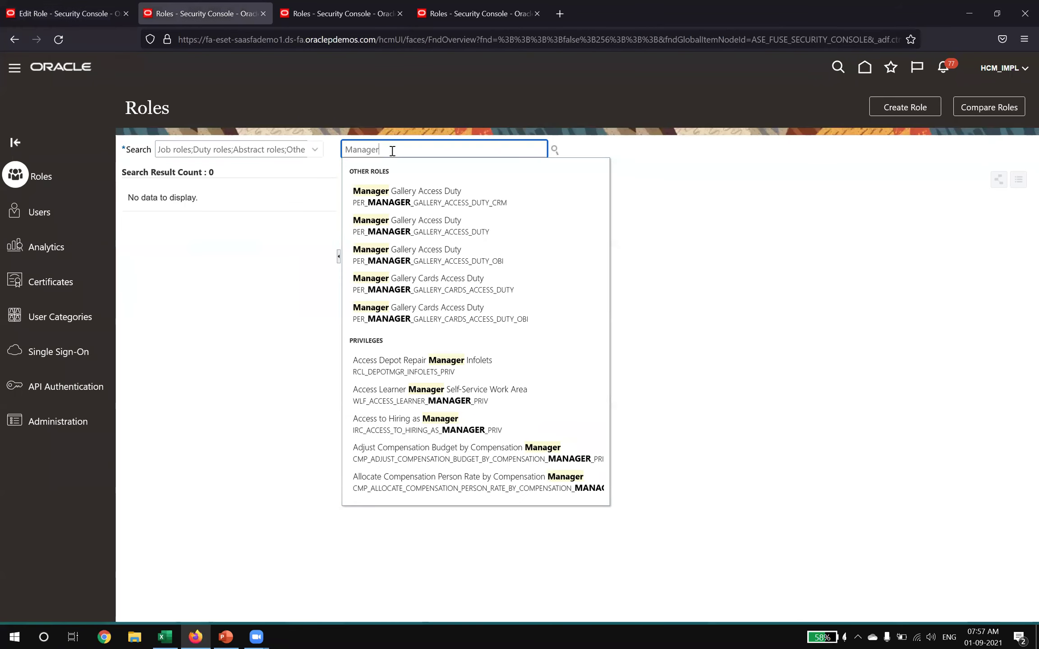
click(434, 203)
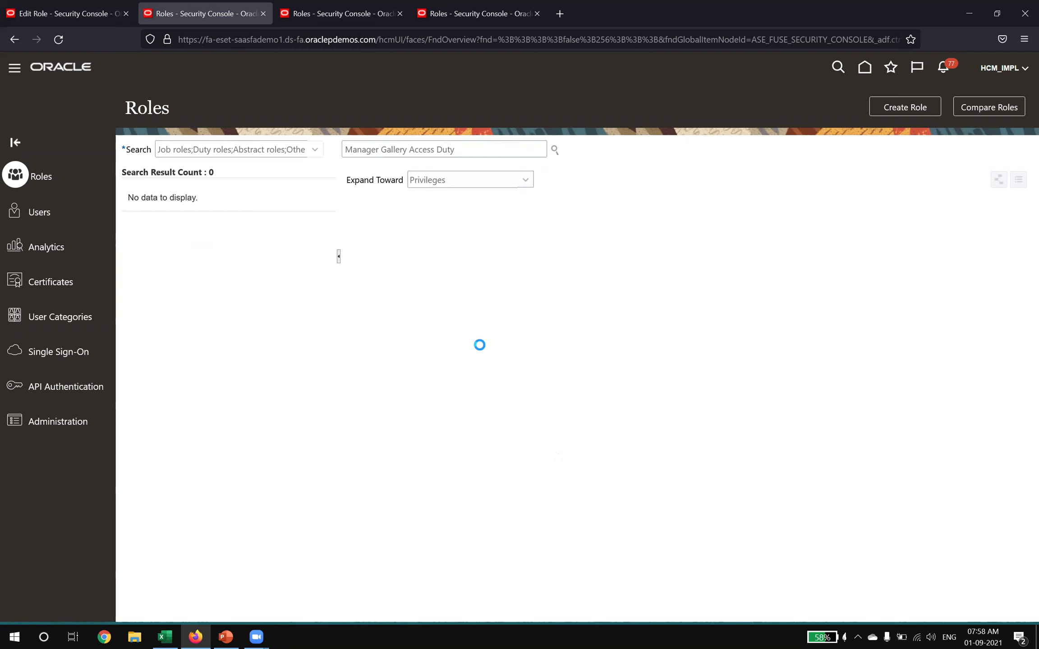
Step: Review the Employee role's Basic Information in the role editor and return to its Role Hierarchy
click(56, 10)
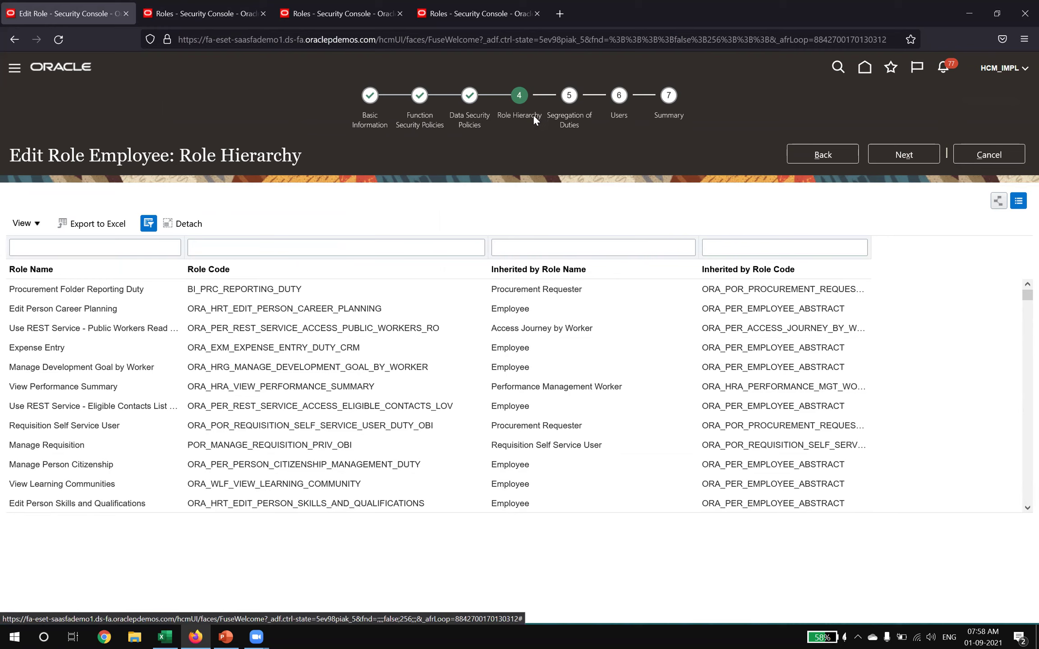
drag(352, 111, 388, 125)
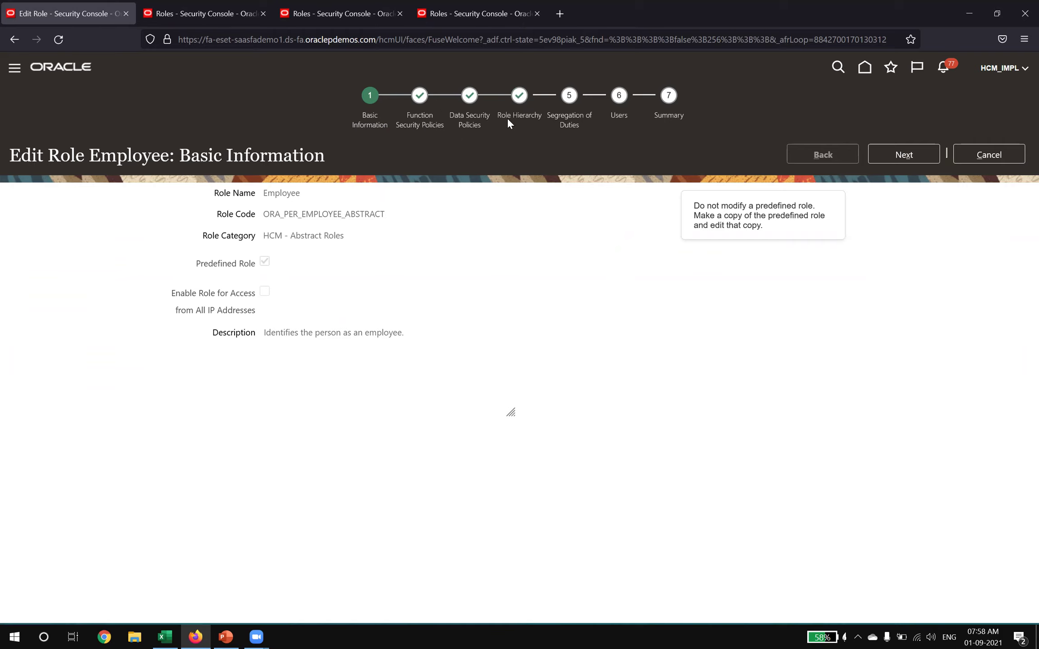
click(518, 98)
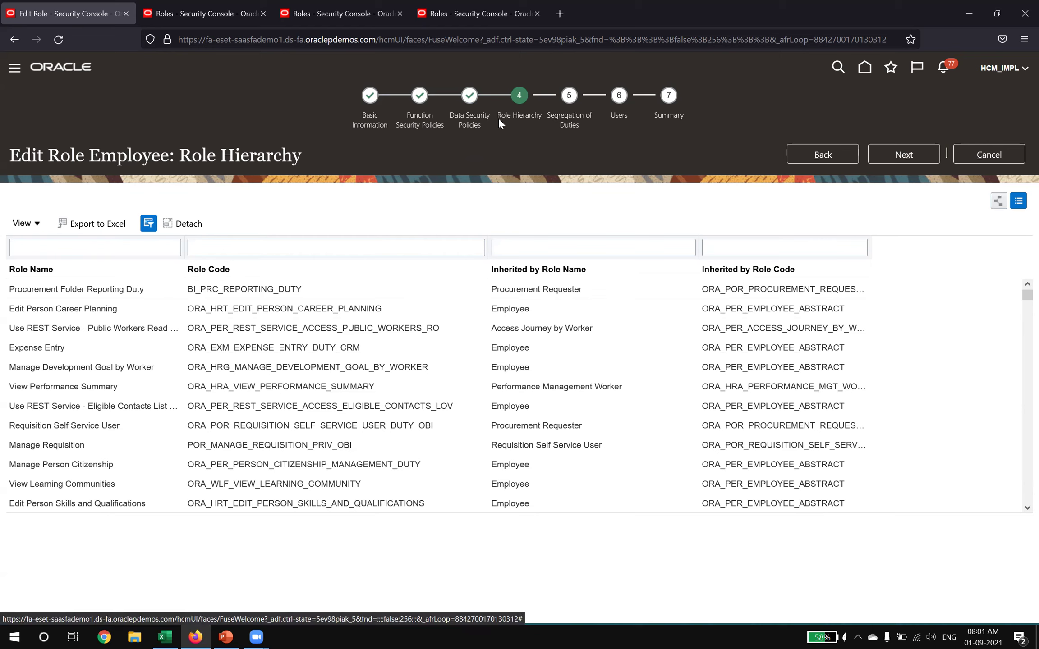
Step: Examine the Edit Person Career Planning duty in the Employee role's hierarchy
drag(495, 123, 536, 124)
click(512, 179)
click(130, 309)
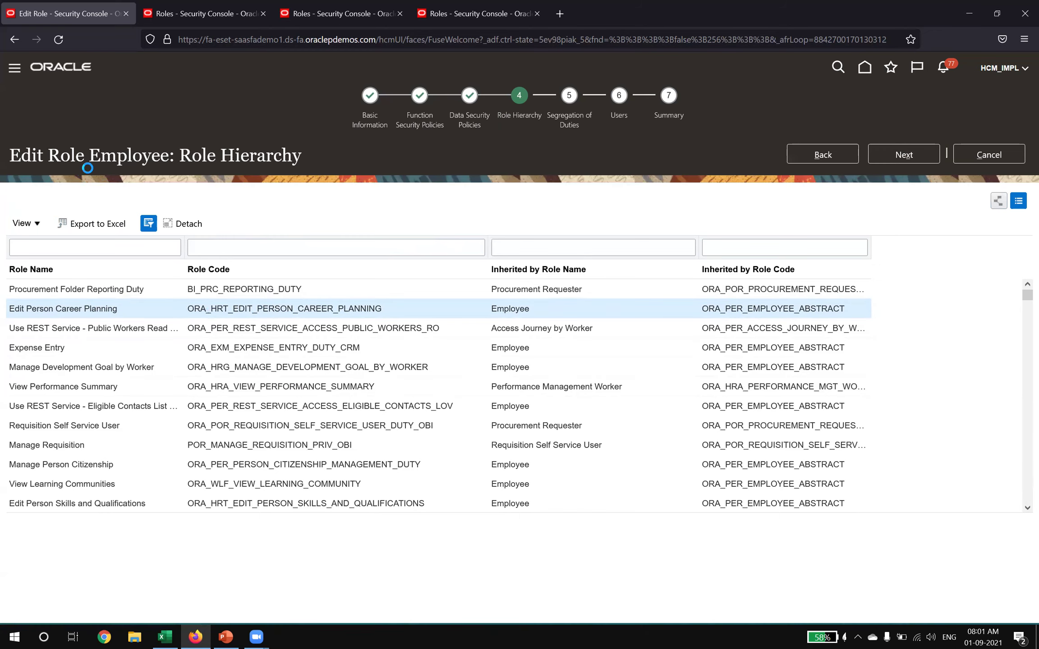
drag(90, 157, 168, 159)
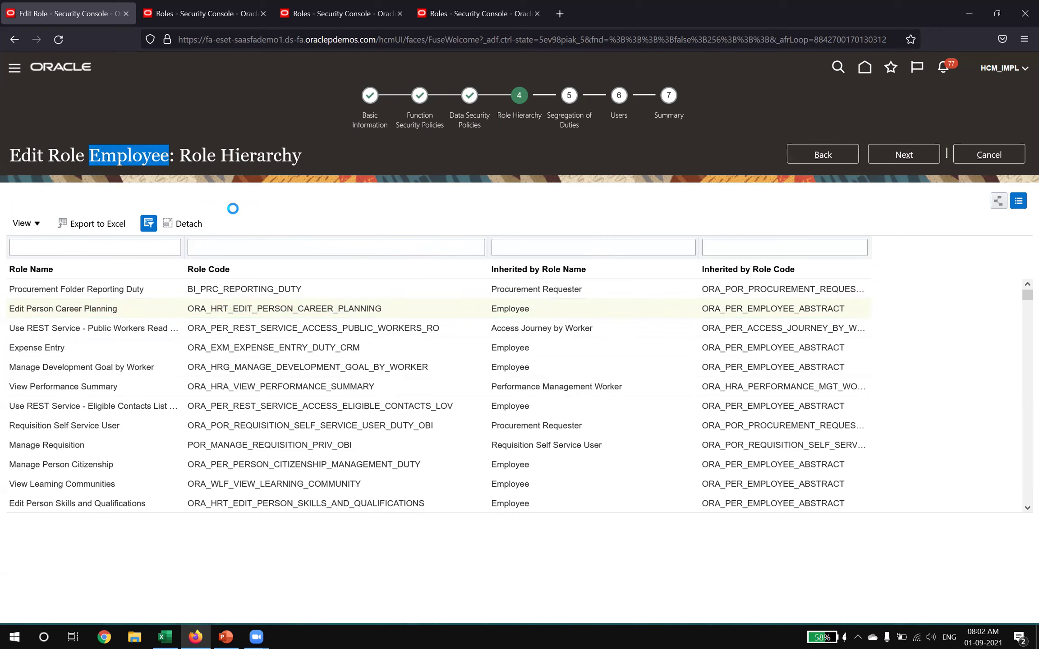
click(266, 306)
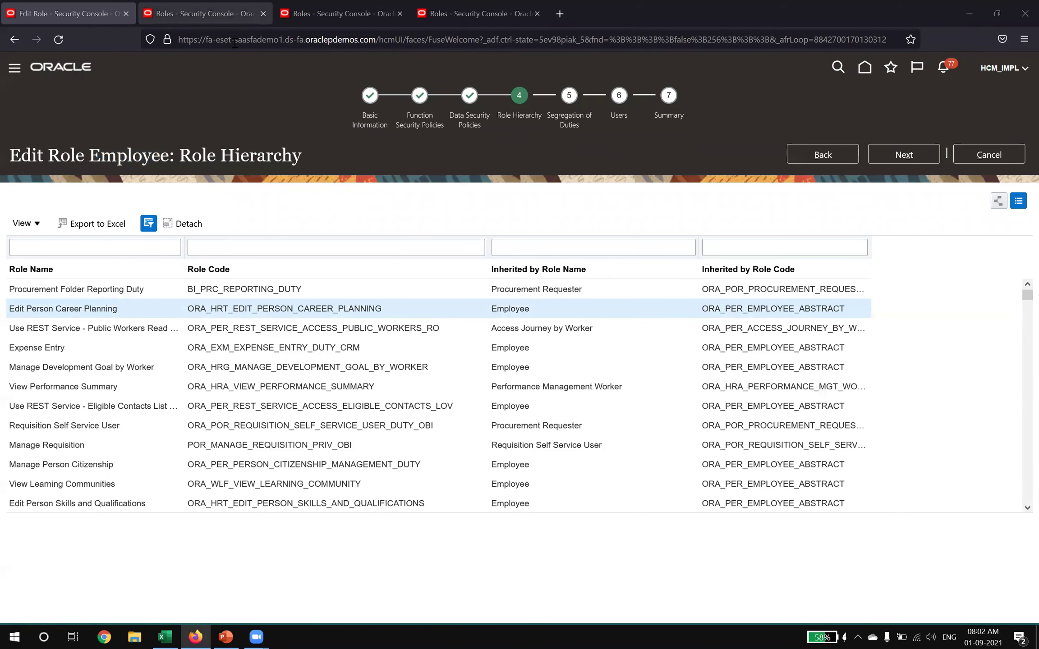
Step: Check the actions available for the Manager Gallery Access Duty role, and return to the Employee role's hierarchy
click(201, 9)
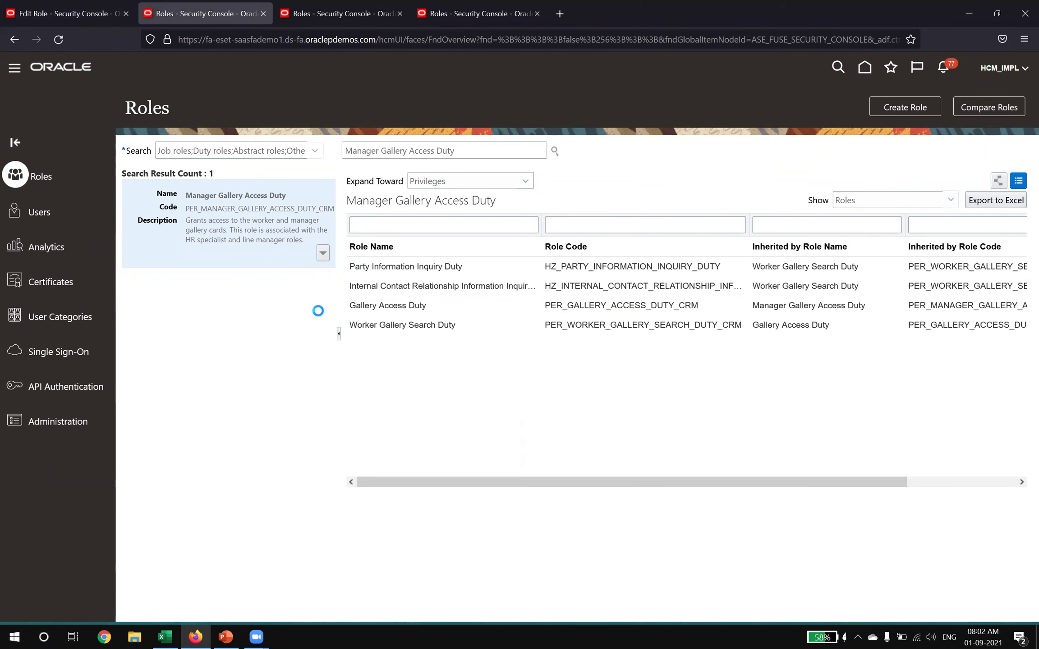
click(323, 253)
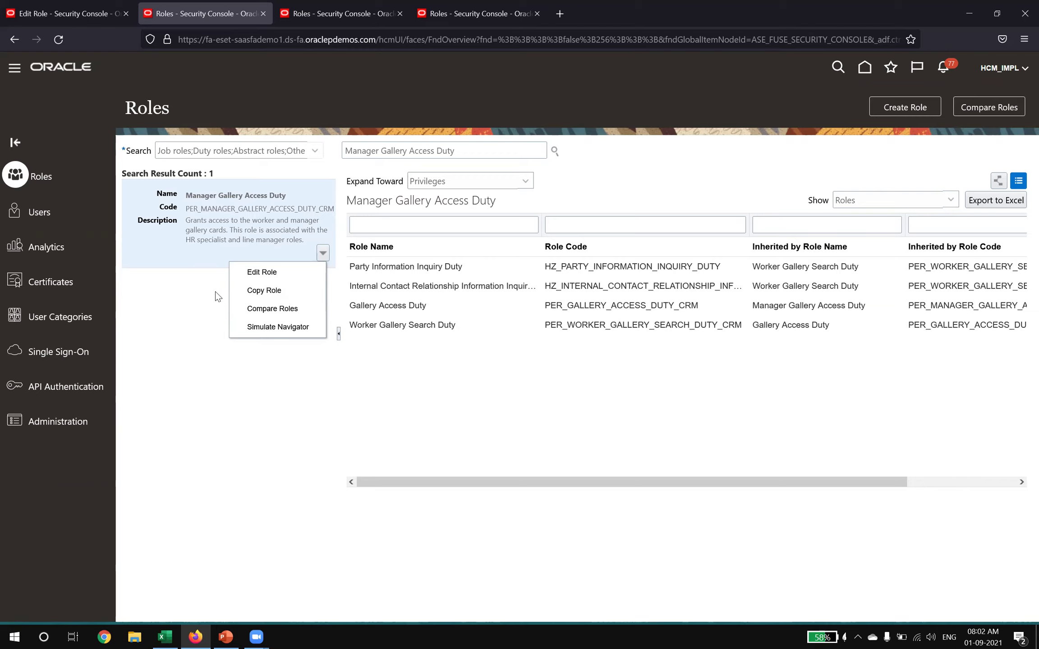
drag(197, 197, 279, 192)
click(211, 111)
key(ctrl+shift+Tab)
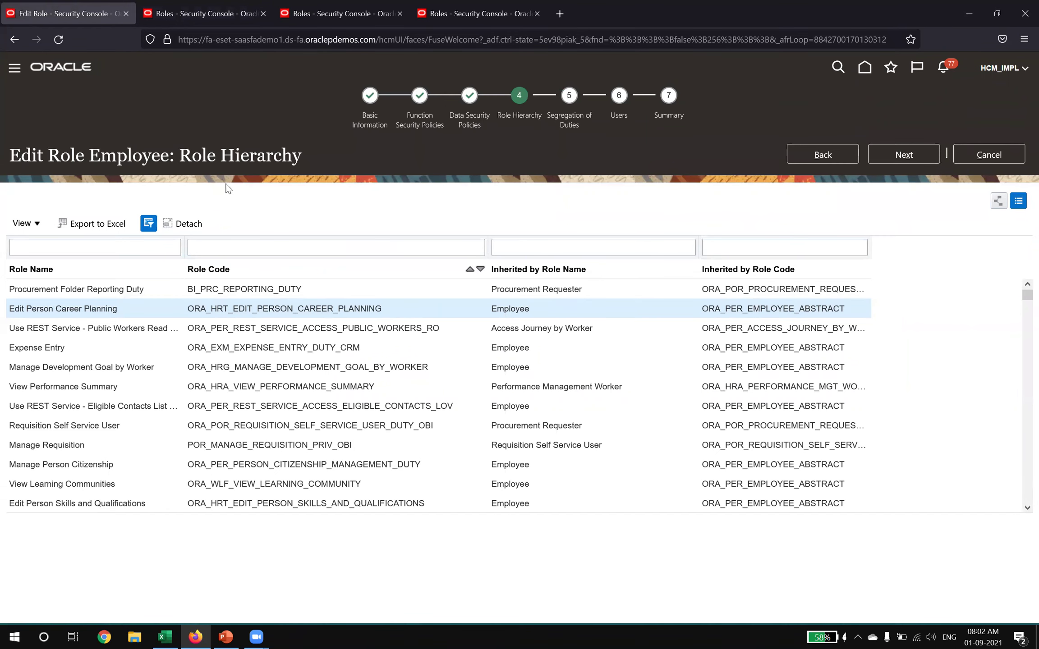
Step: Advance the Employee role to Segregation of Duties and read the note about conflicting role combinations
click(190, 11)
click(120, 8)
click(891, 156)
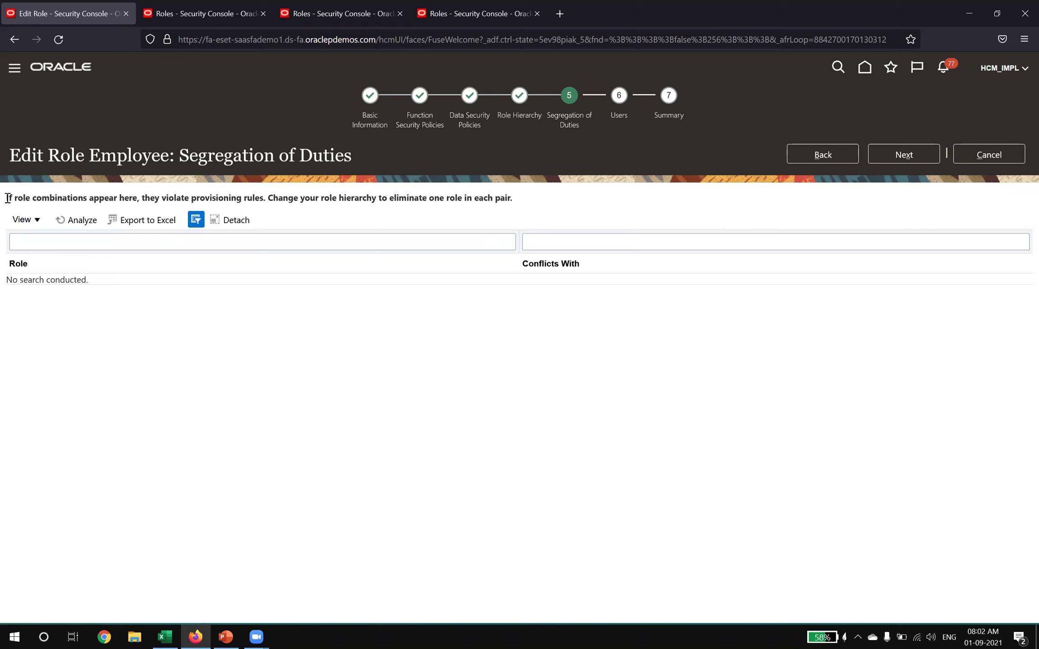
drag(7, 198, 487, 197)
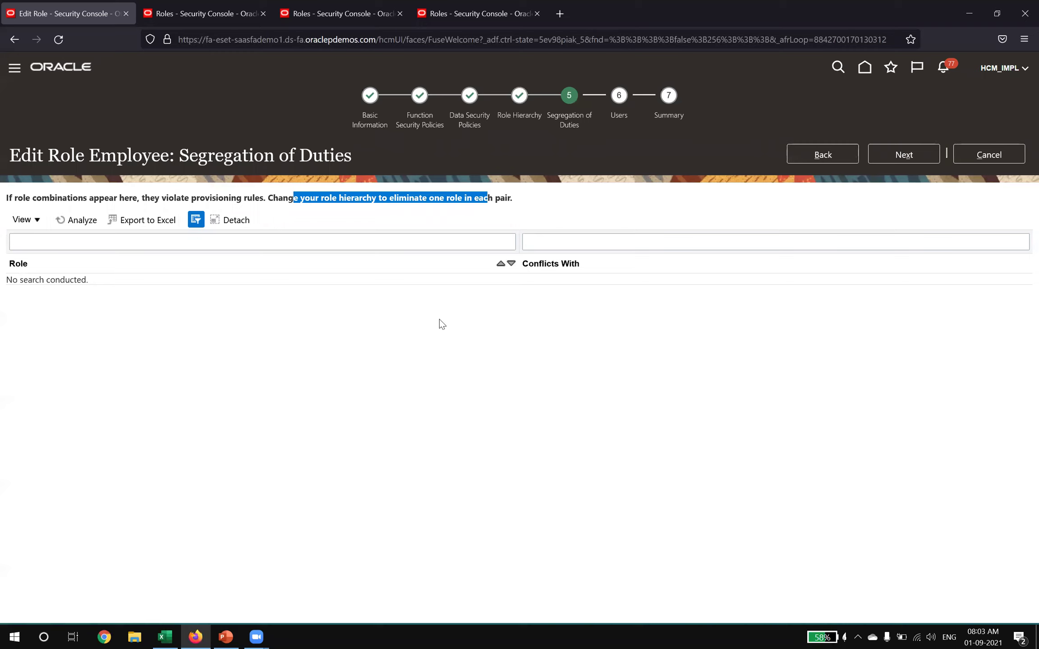
click(397, 328)
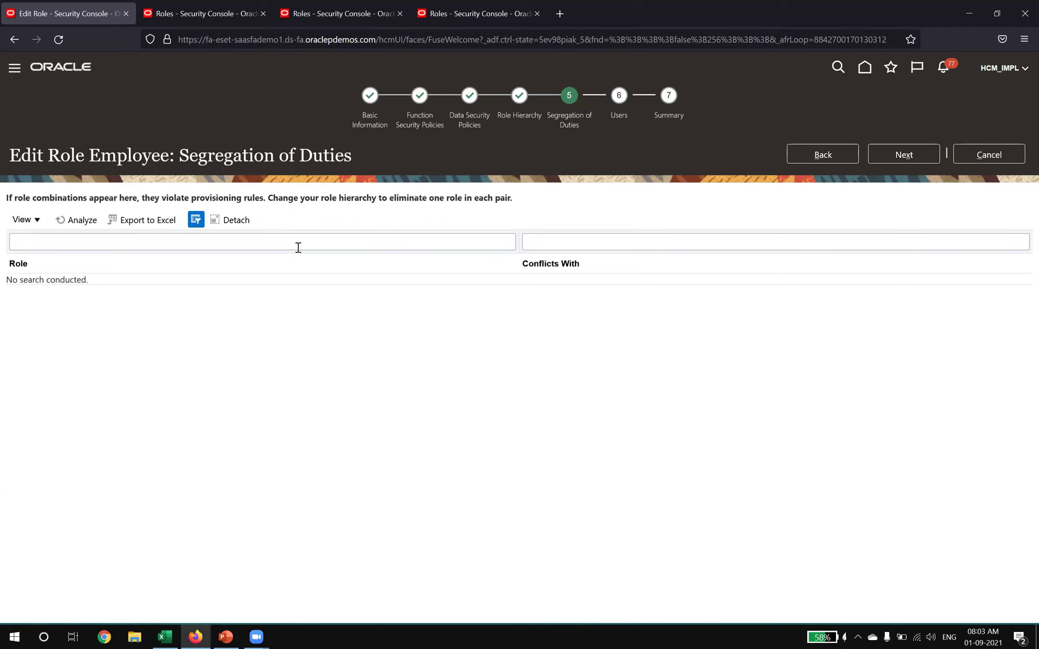
Step: Switch to Excel and examine the Data Role India and Data Role USA entries in row 10
click(165, 637)
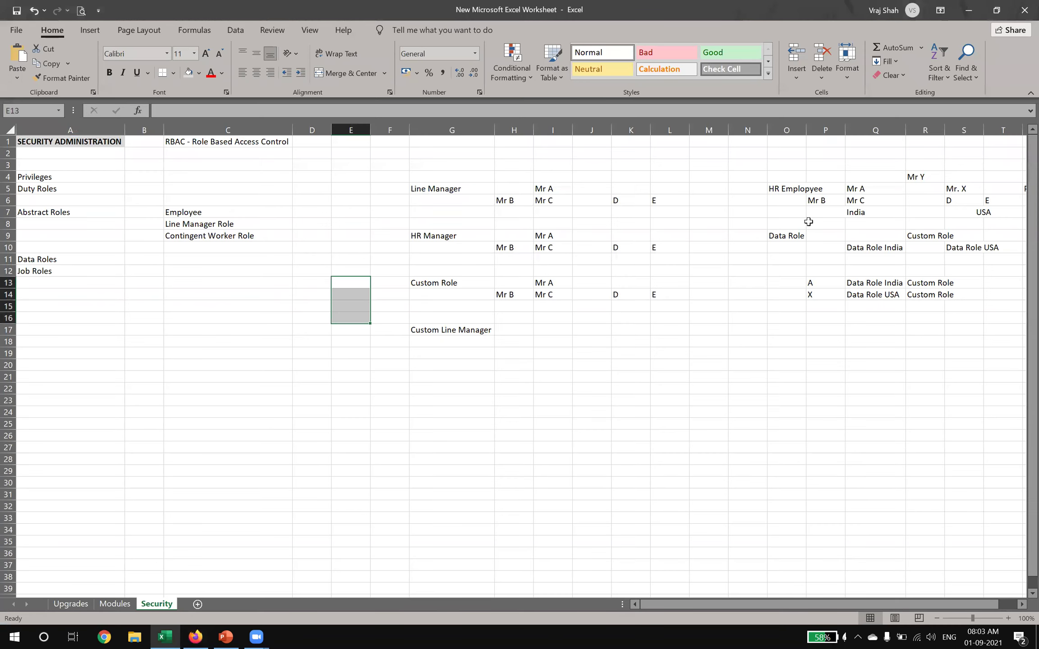
click(899, 247)
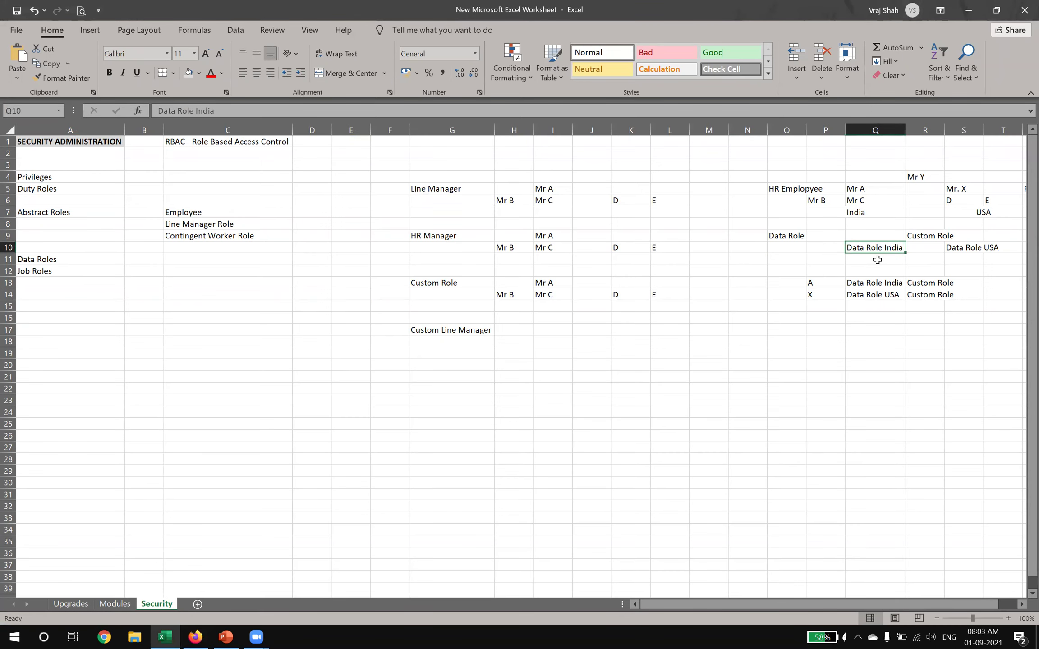
click(954, 248)
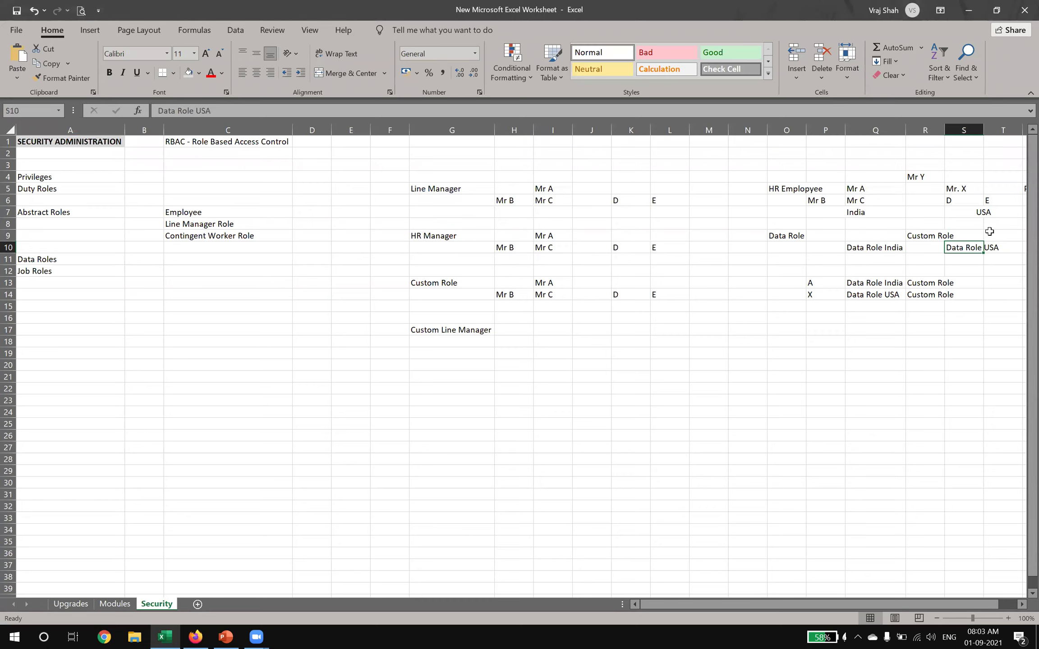
Step: Return to the browser and advance the Employee role from Segregation of Duties to Users
key(alt+Tab)
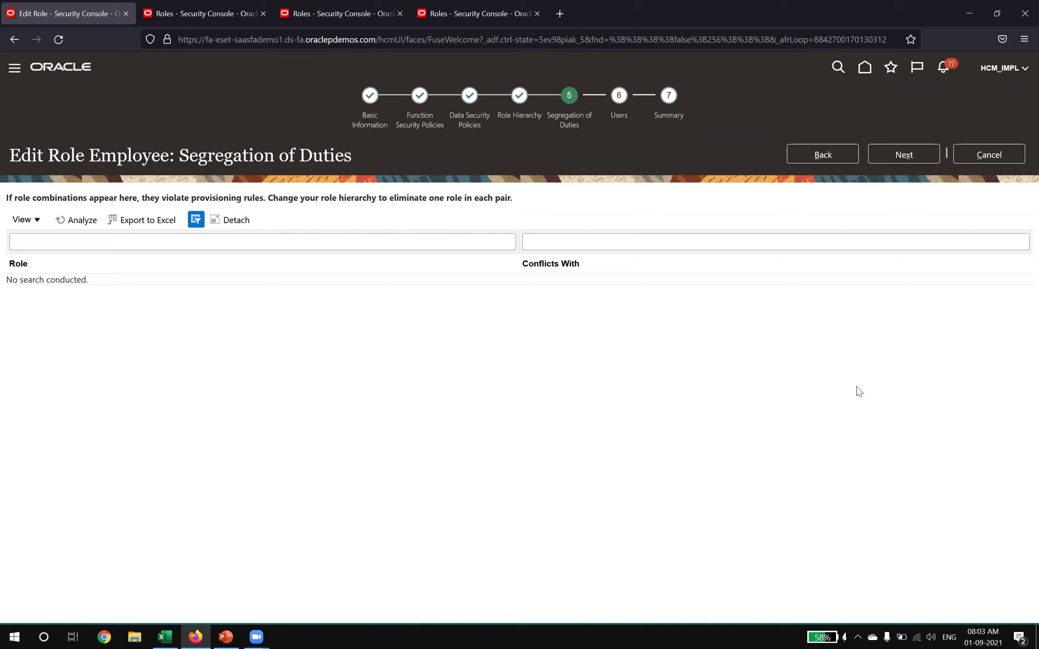
click(903, 160)
click(188, 6)
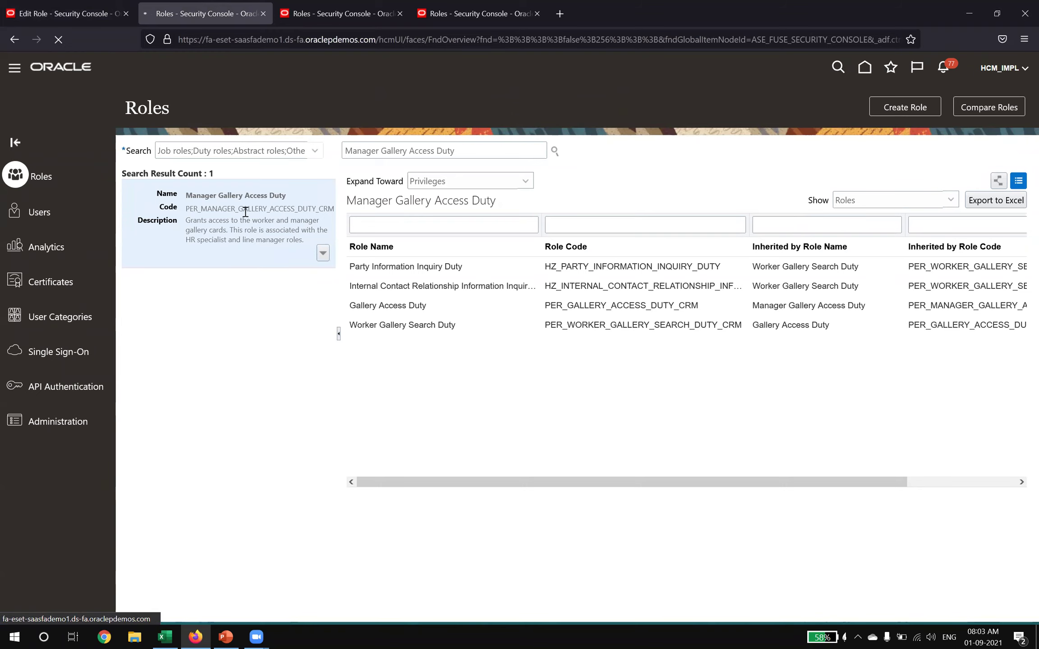
click(82, 13)
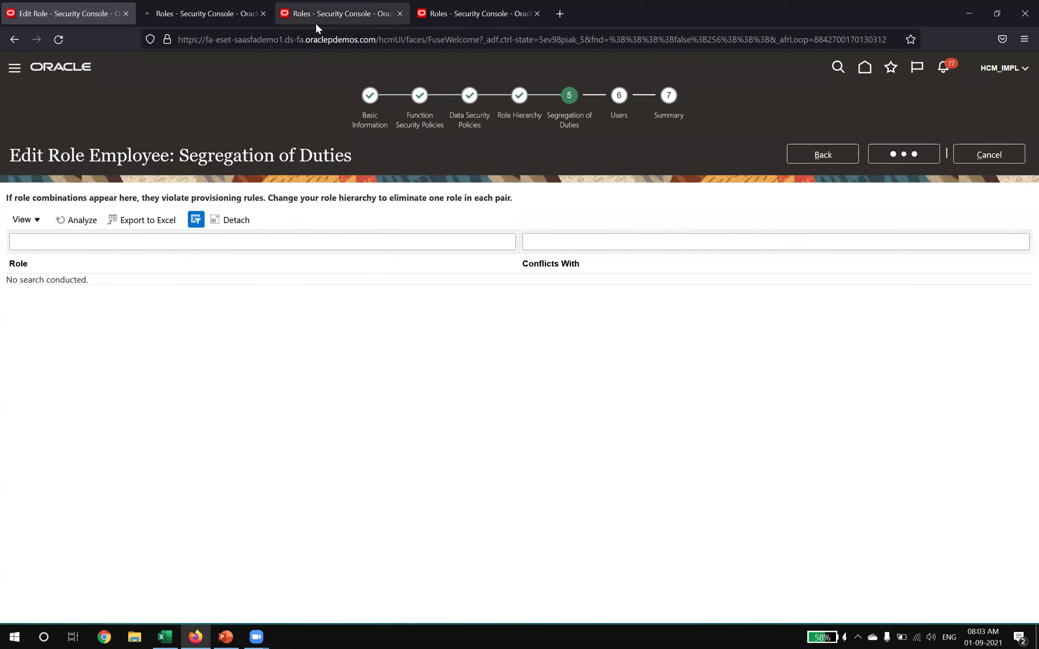
click(316, 24)
click(195, 18)
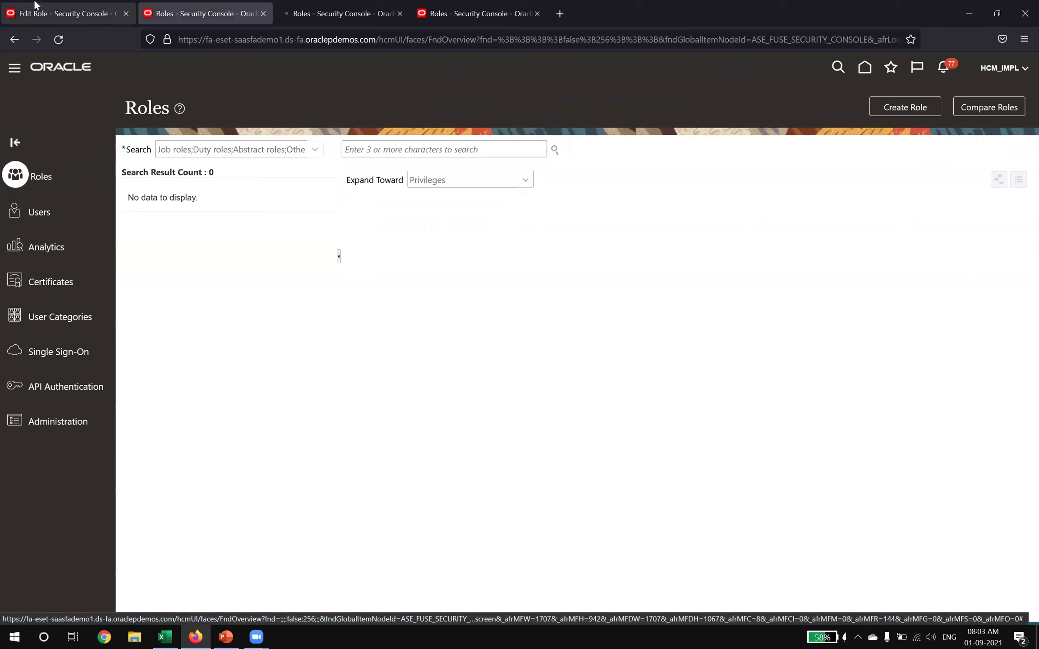
click(34, 5)
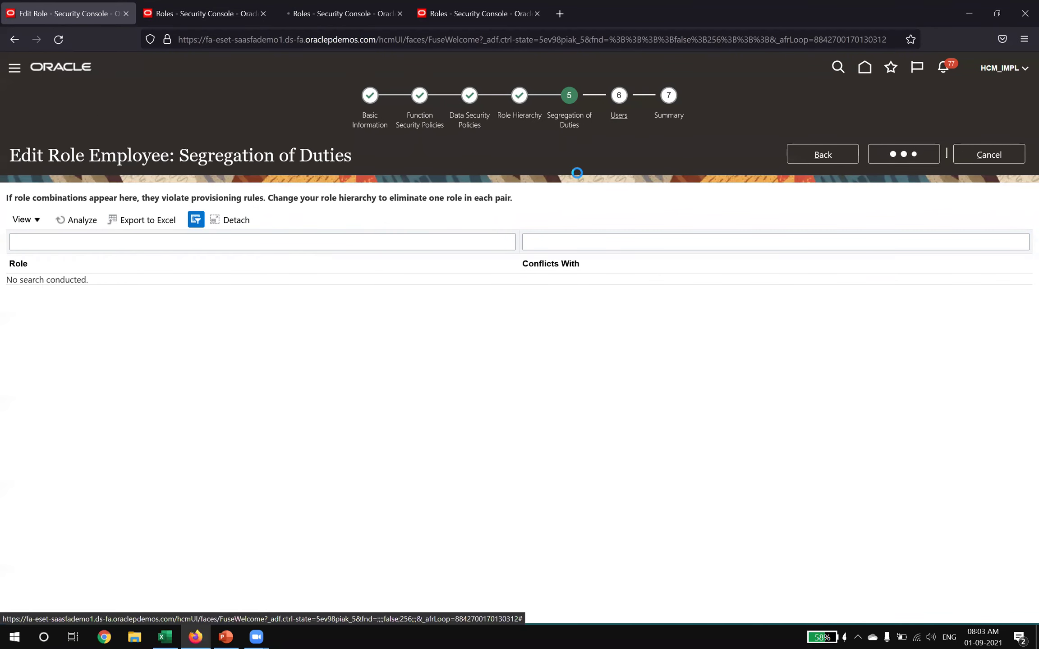
click(196, 11)
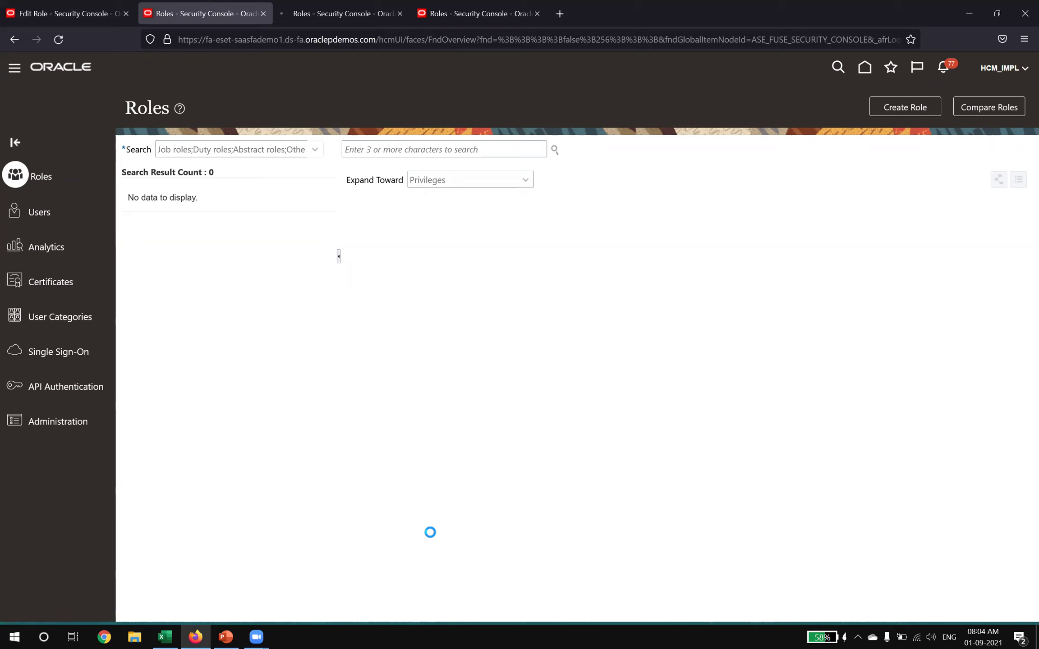
click(90, 13)
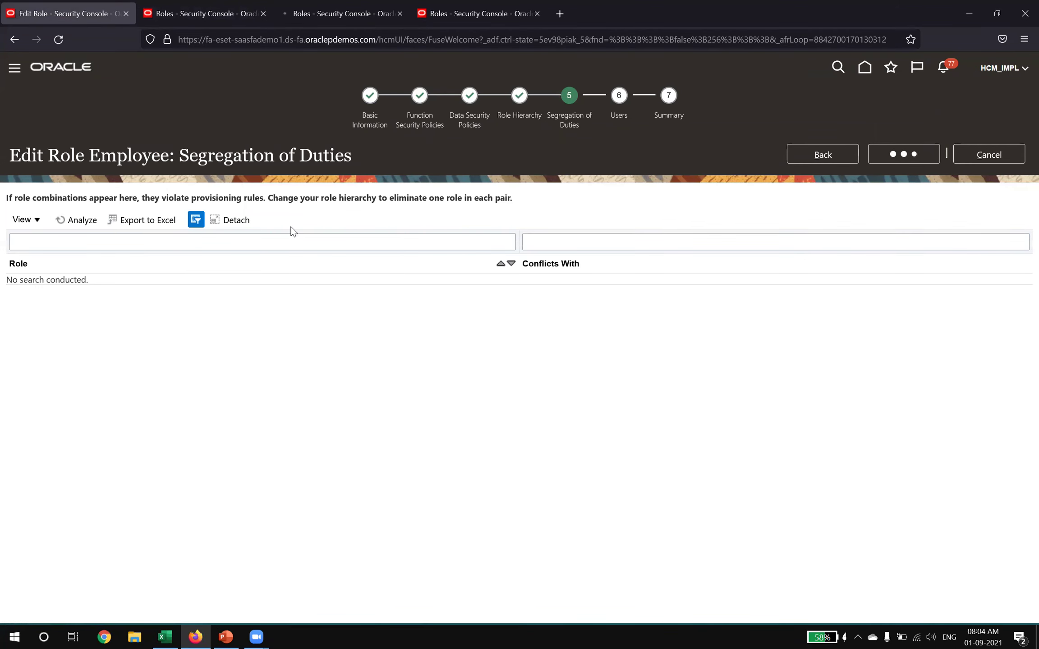
click(213, 13)
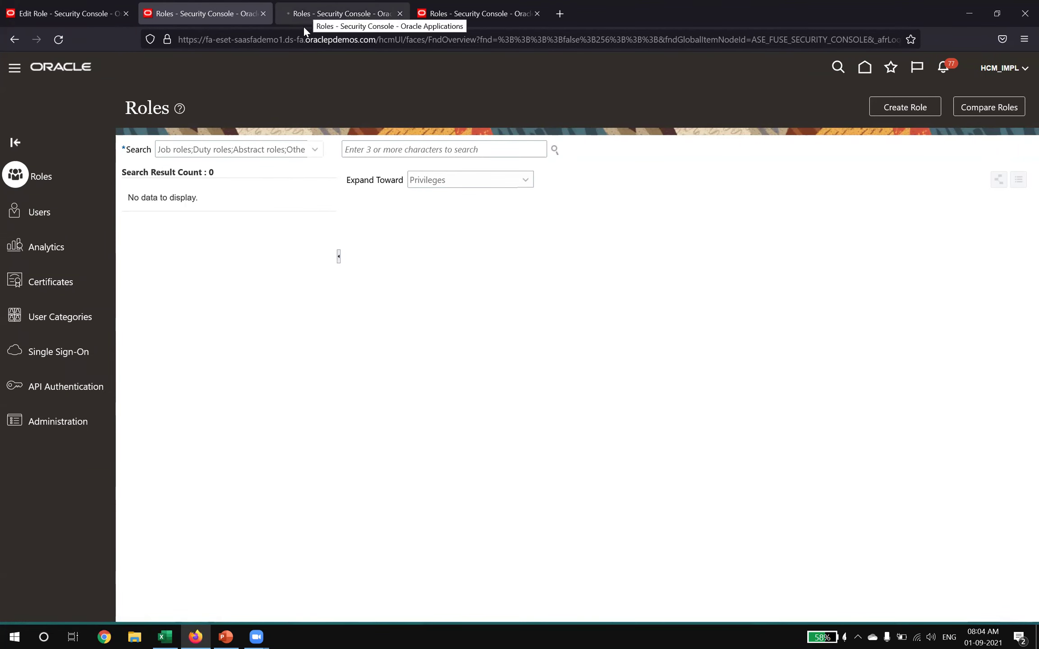
click(79, 10)
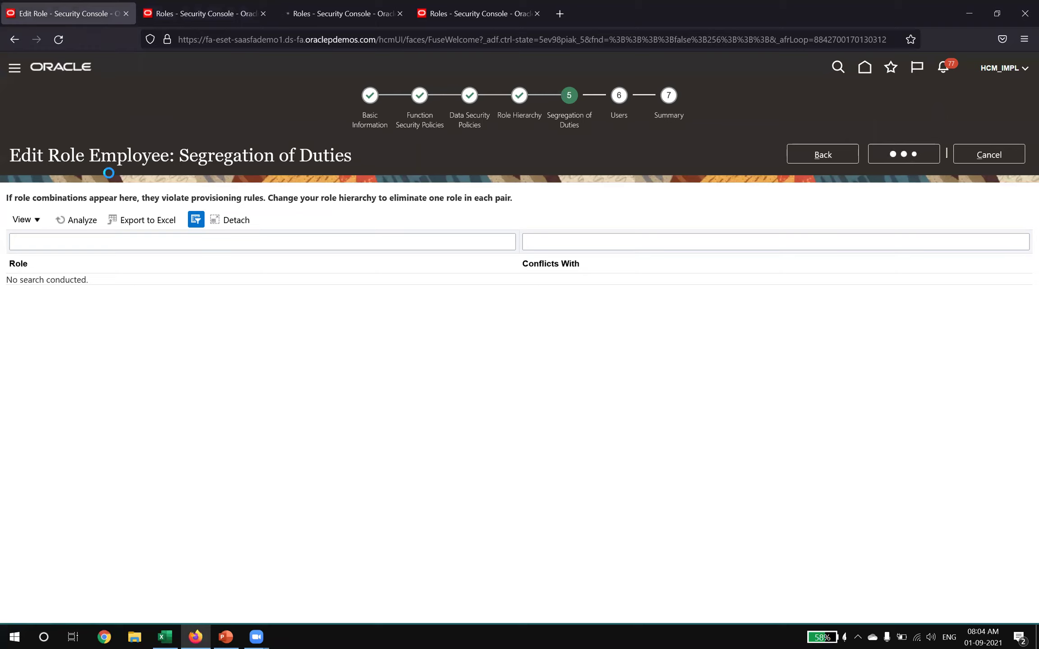
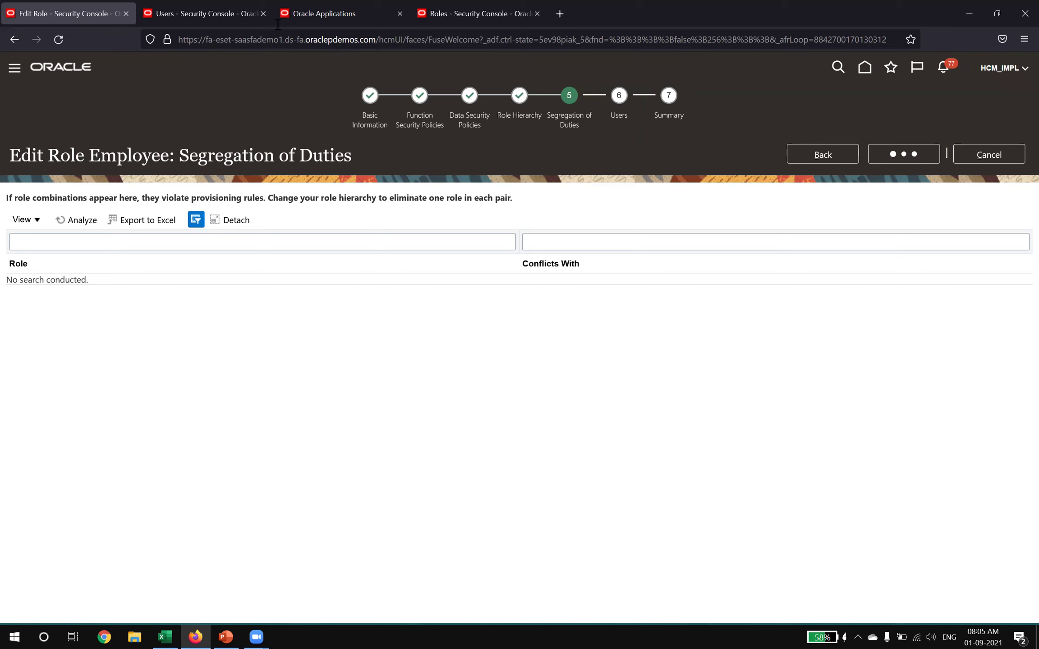
Step: Search the User Accounts page by user name for the sample first name
click(170, 13)
click(559, 155)
text(john)
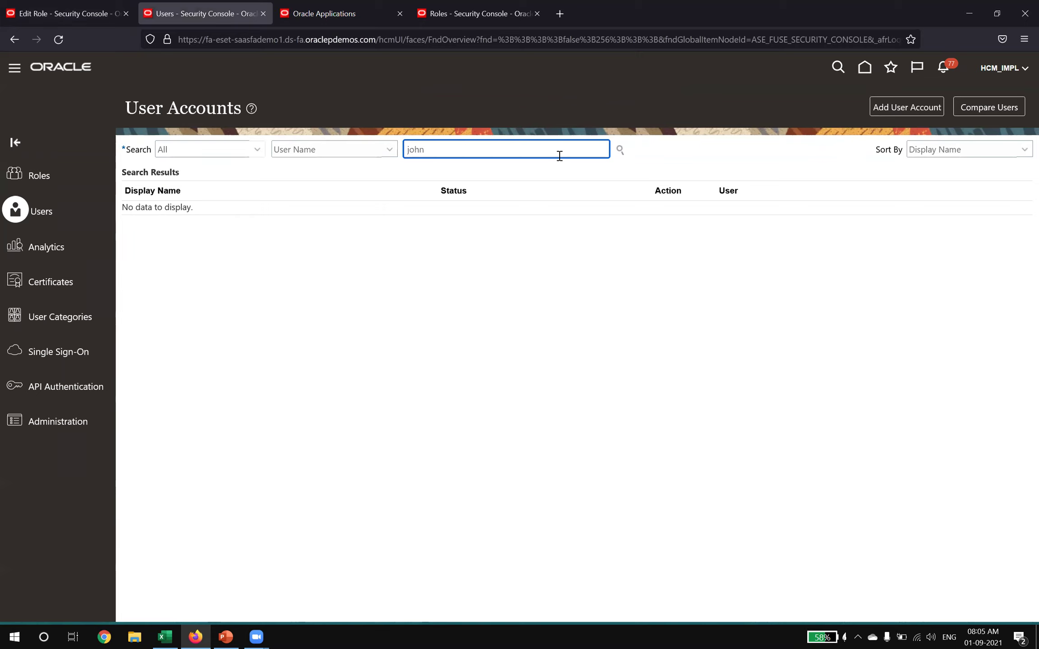
click(624, 149)
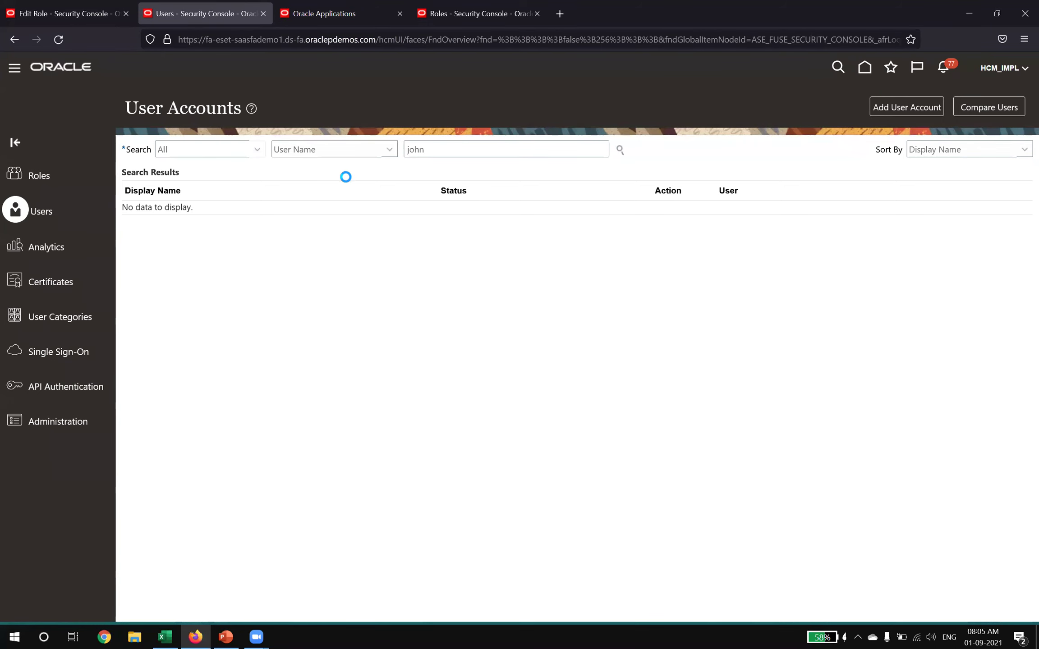
Step: Review the list of users assigned to the Employee role on its Users step
click(45, 4)
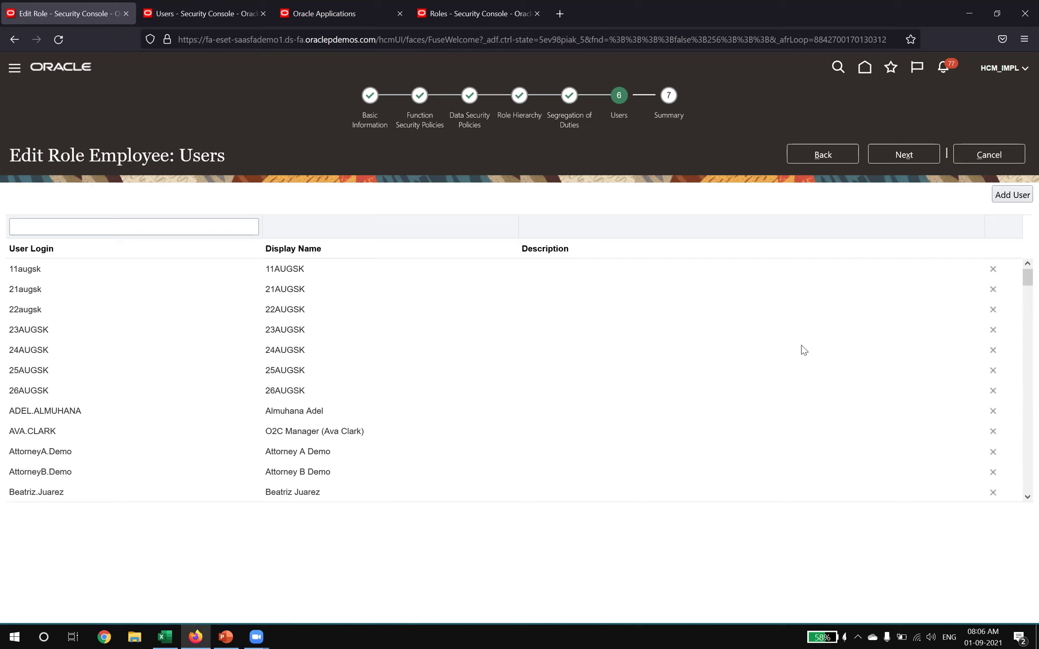
drag(1027, 277, 1027, 361)
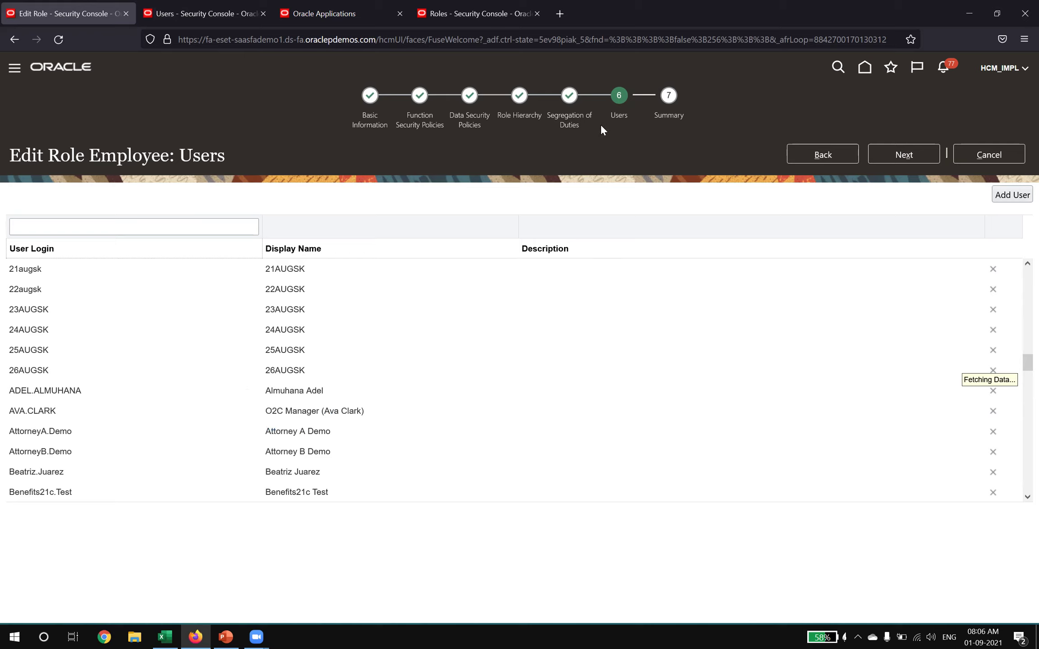
drag(608, 118, 630, 119)
drag(85, 159, 174, 158)
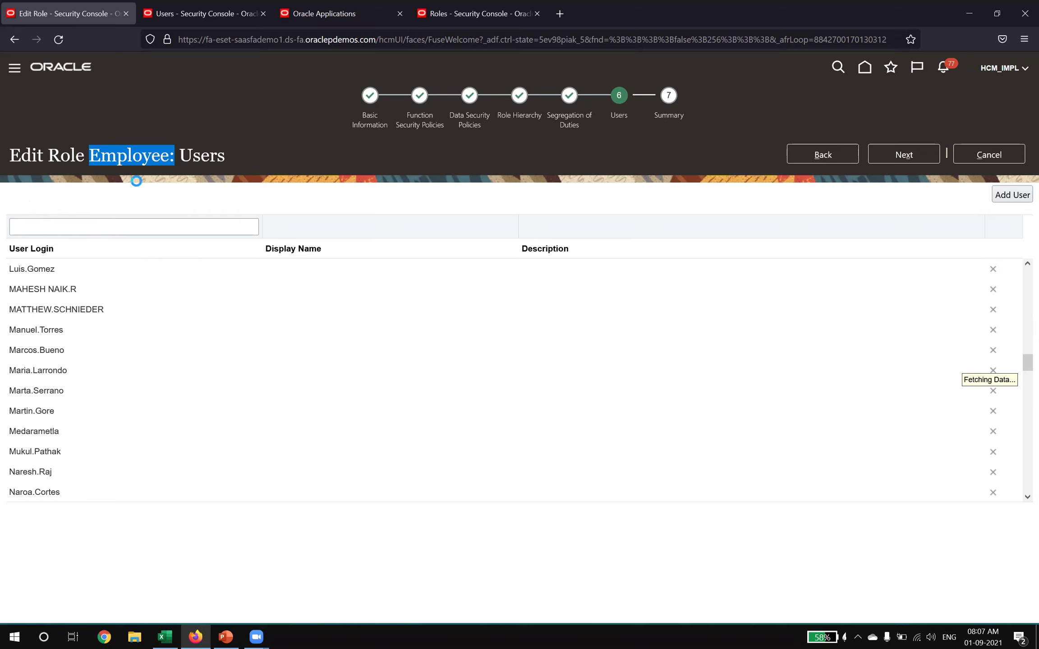
Step: Compare the User Accounts search results with the Employee role's assigned users, ending on the User Accounts page
click(176, 3)
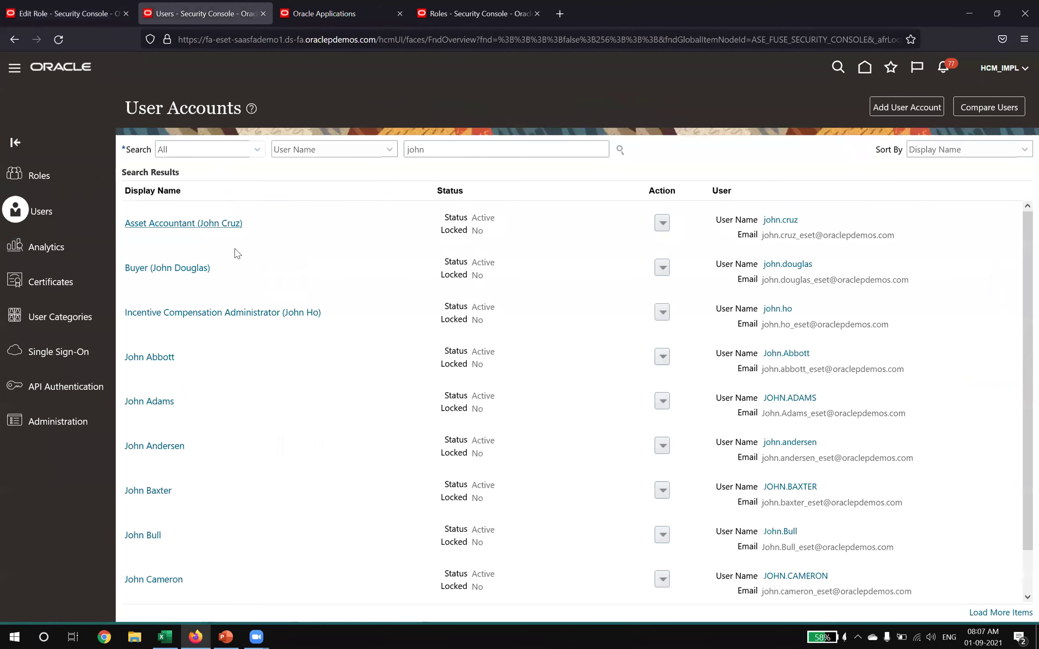
click(49, 2)
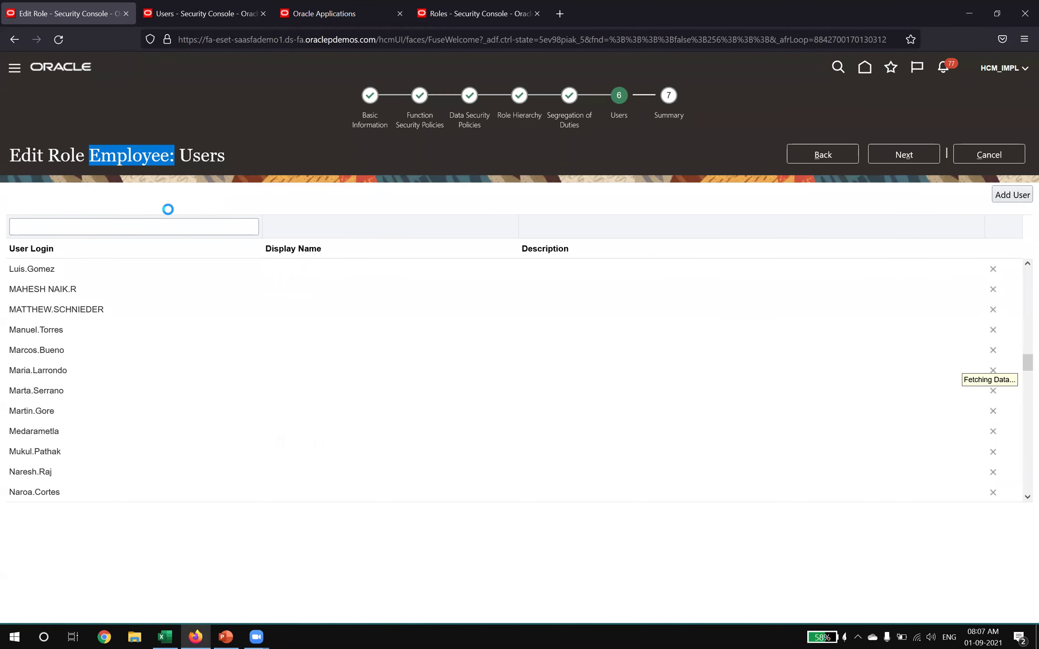
click(198, 13)
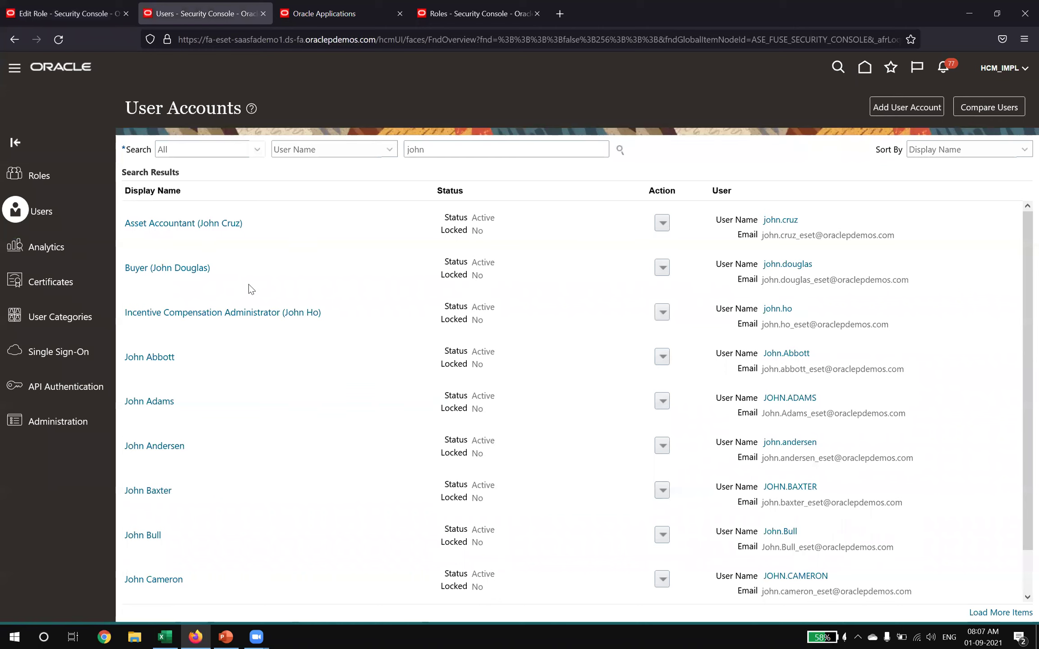
Step: Open the matching user's account details from the search results and advance the Employee role from Users to Summary
click(156, 401)
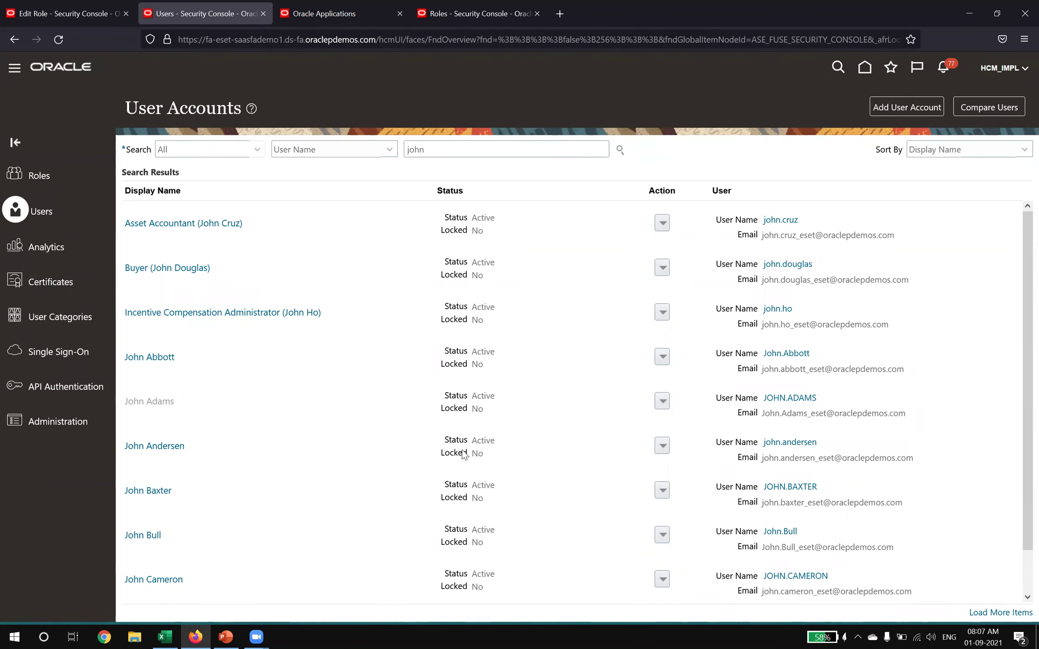
click(23, 11)
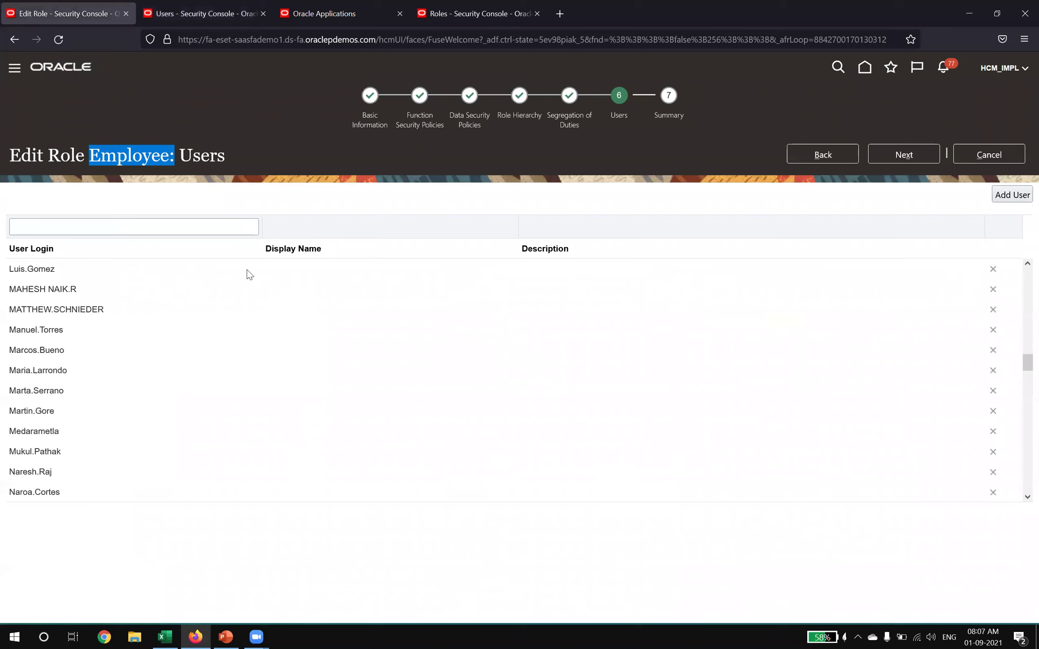
click(645, 145)
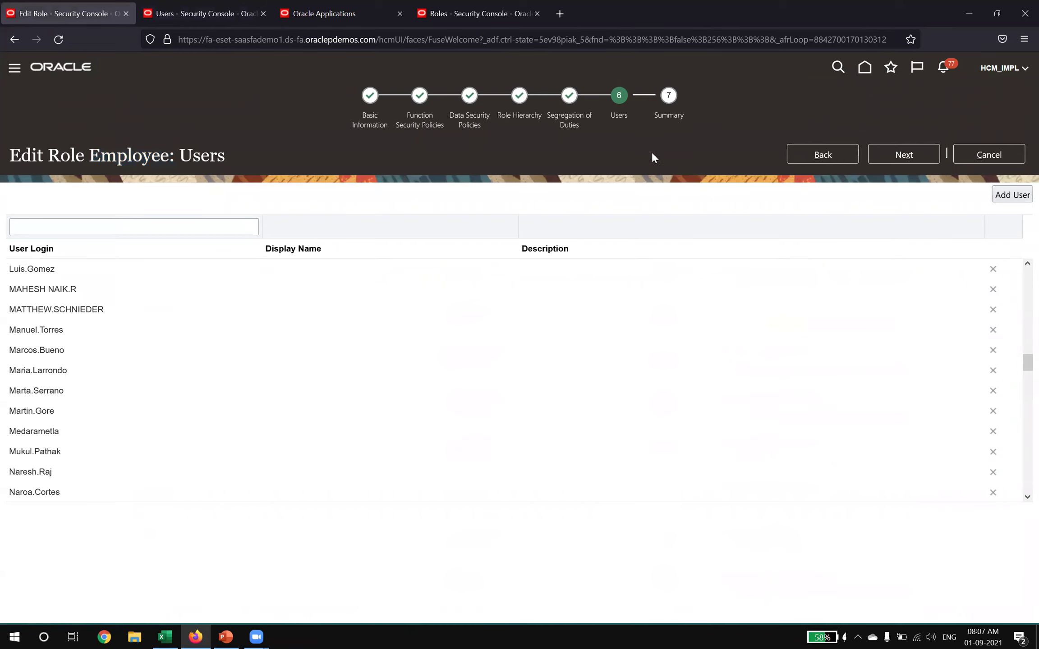
click(894, 156)
click(154, 9)
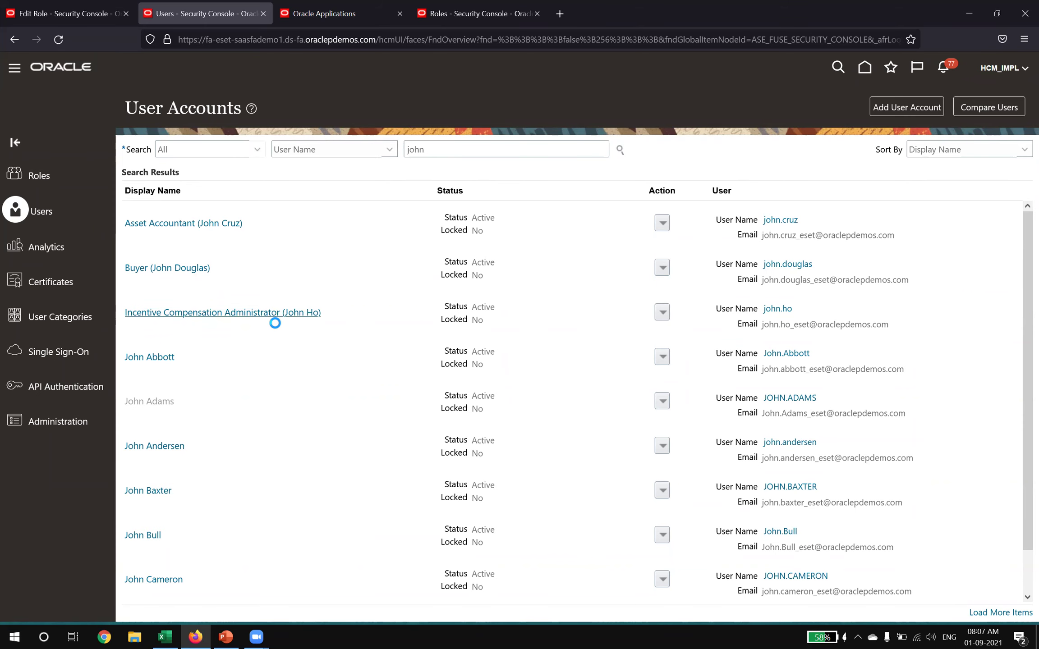
click(104, 14)
click(160, 7)
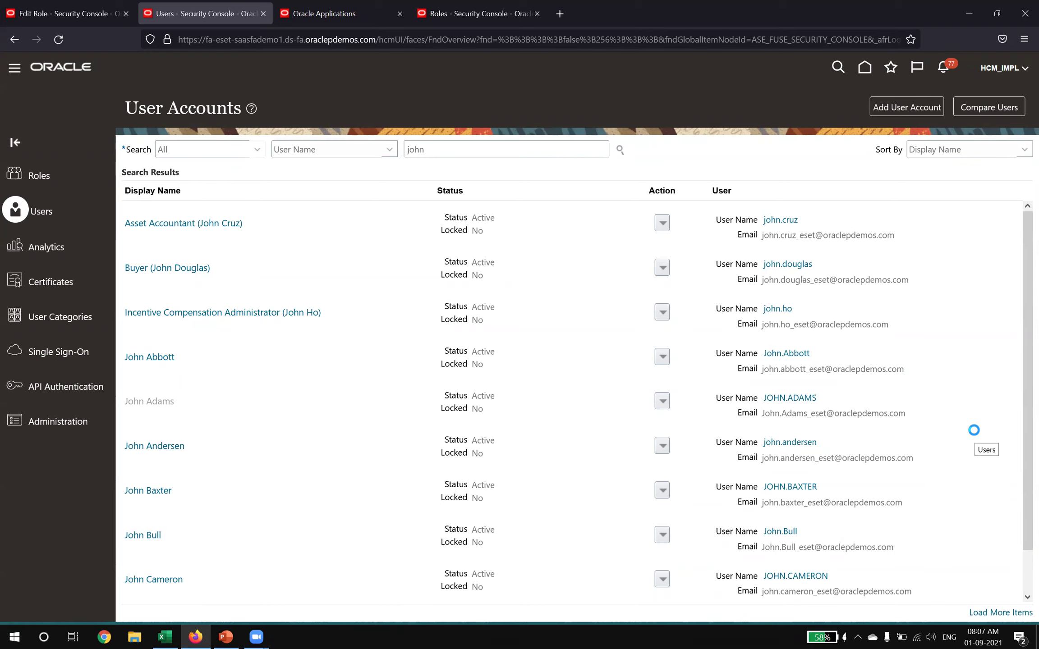
click(98, 13)
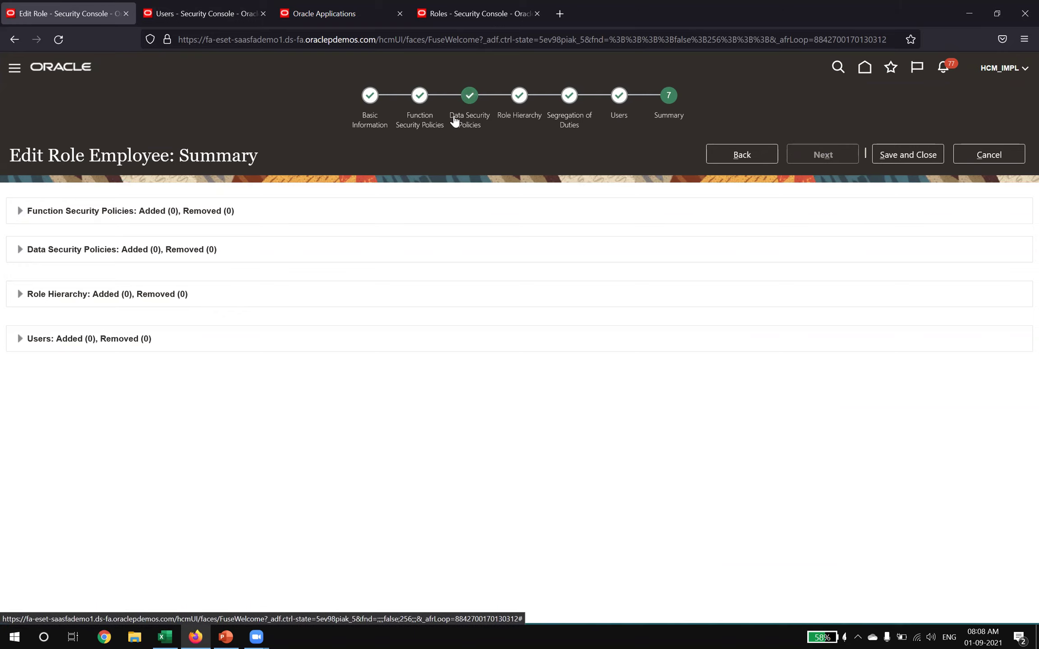
Step: Expand the Function Security Policies section of the Employee role's summary and review its added and removed entries
drag(28, 211, 232, 214)
click(230, 211)
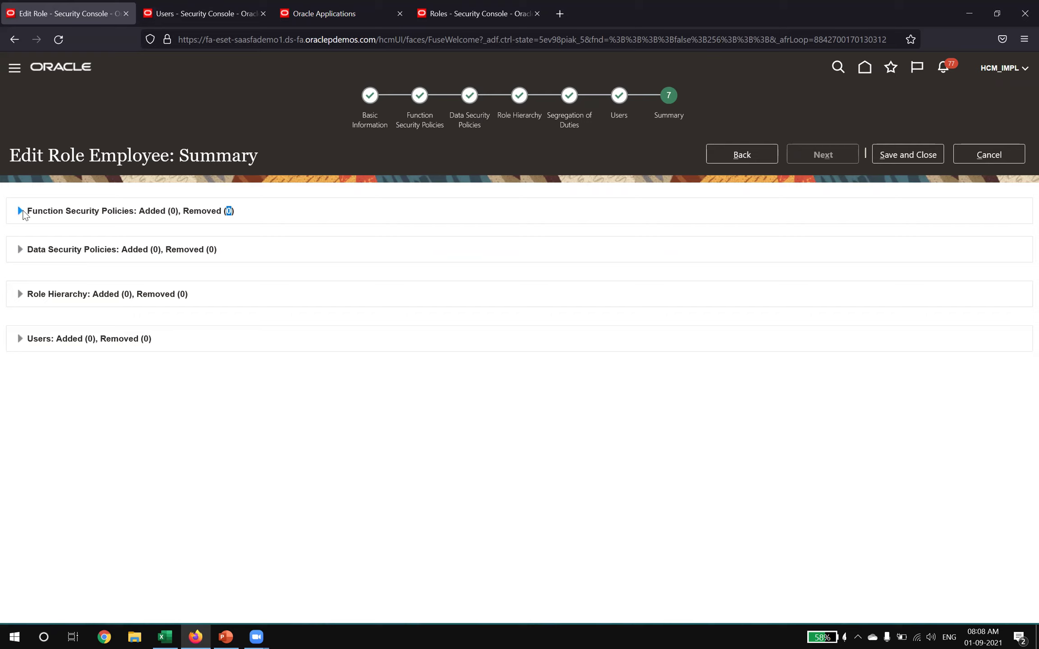
click(19, 255)
drag(123, 208, 387, 231)
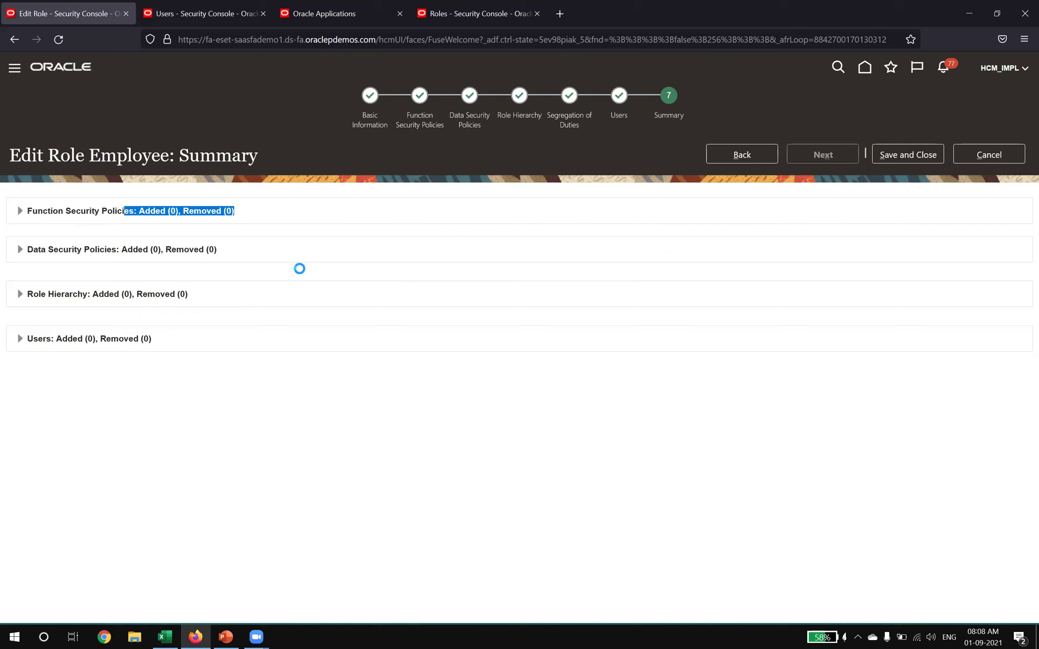
drag(143, 249, 265, 246)
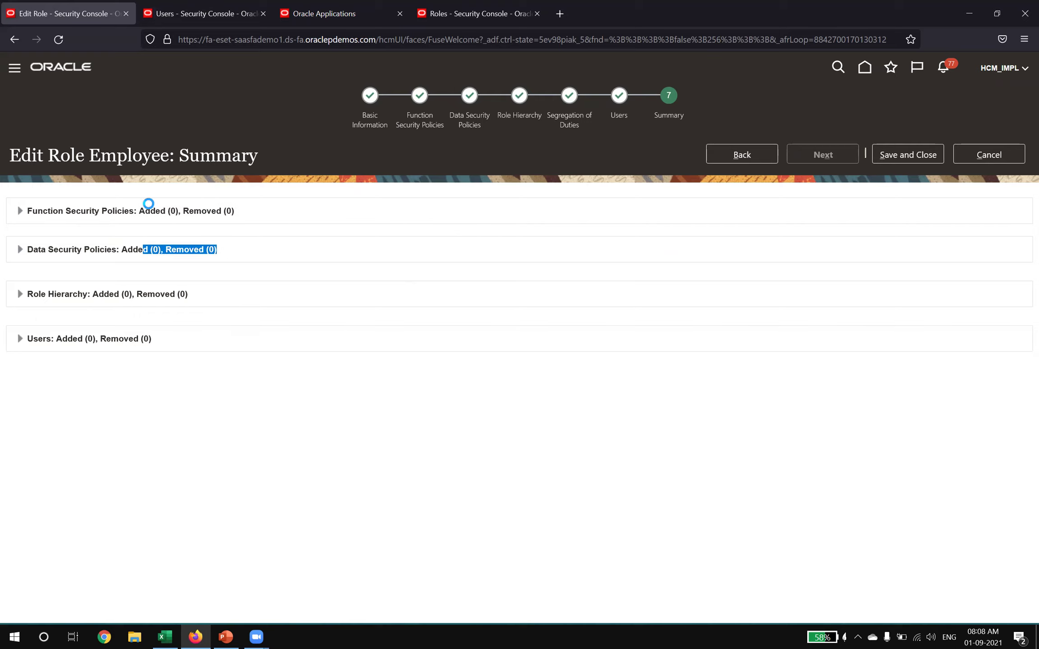
Step: Cancel editing the Employee role without saving and return to the Roles page
drag(95, 149, 166, 155)
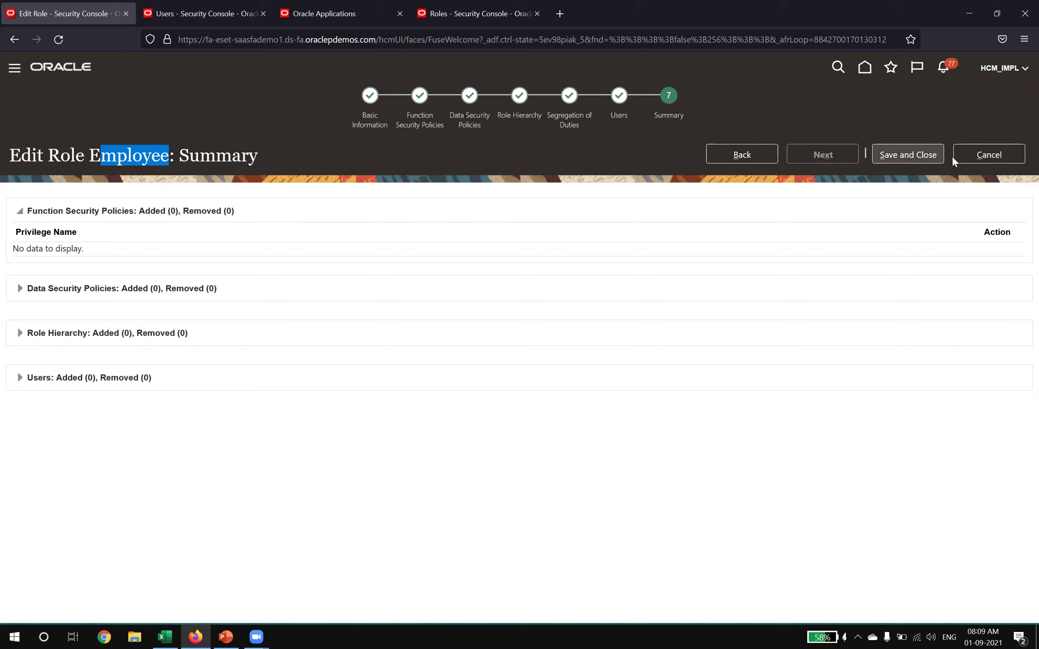
click(1017, 157)
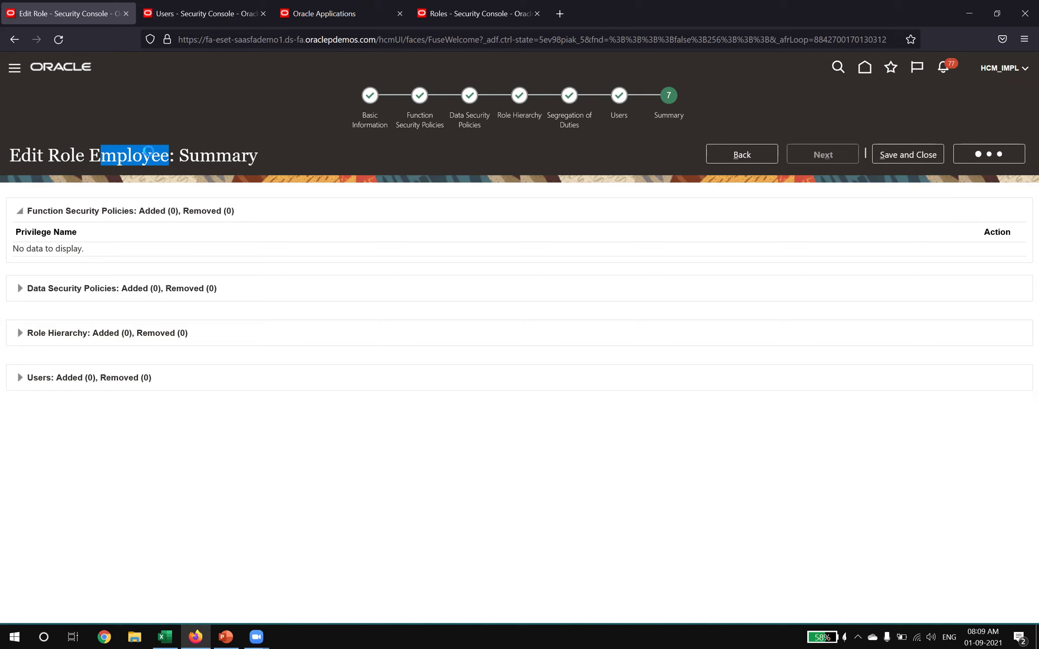
drag(90, 156, 199, 155)
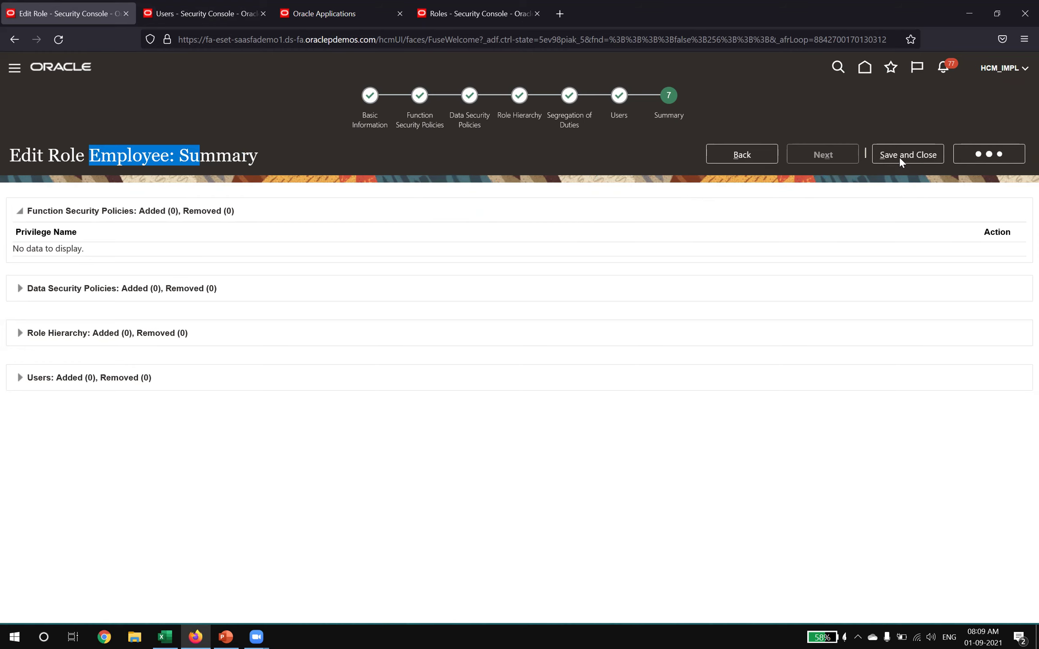
Step: Review the user name and assigned roles in the opened user account, and check the actions available for the Employee role
click(202, 6)
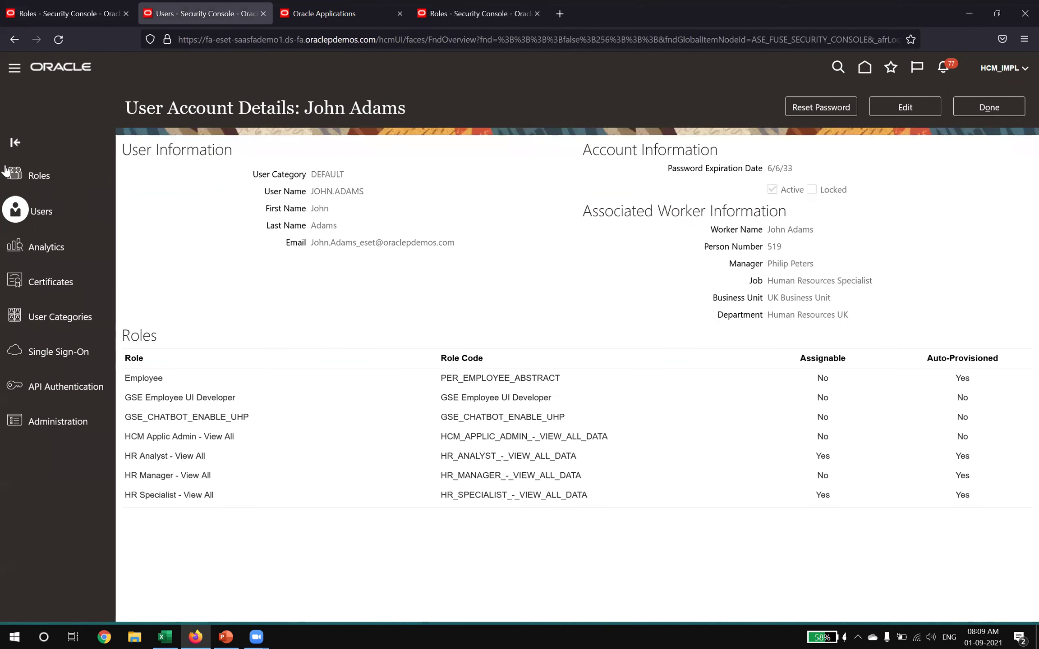
click(68, 14)
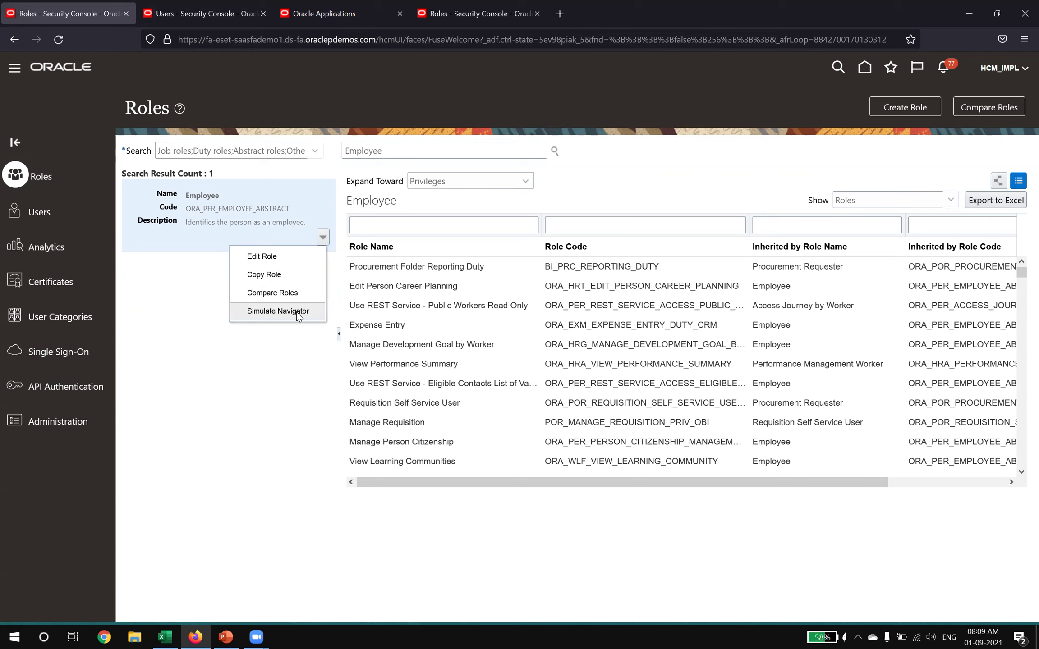
click(259, 379)
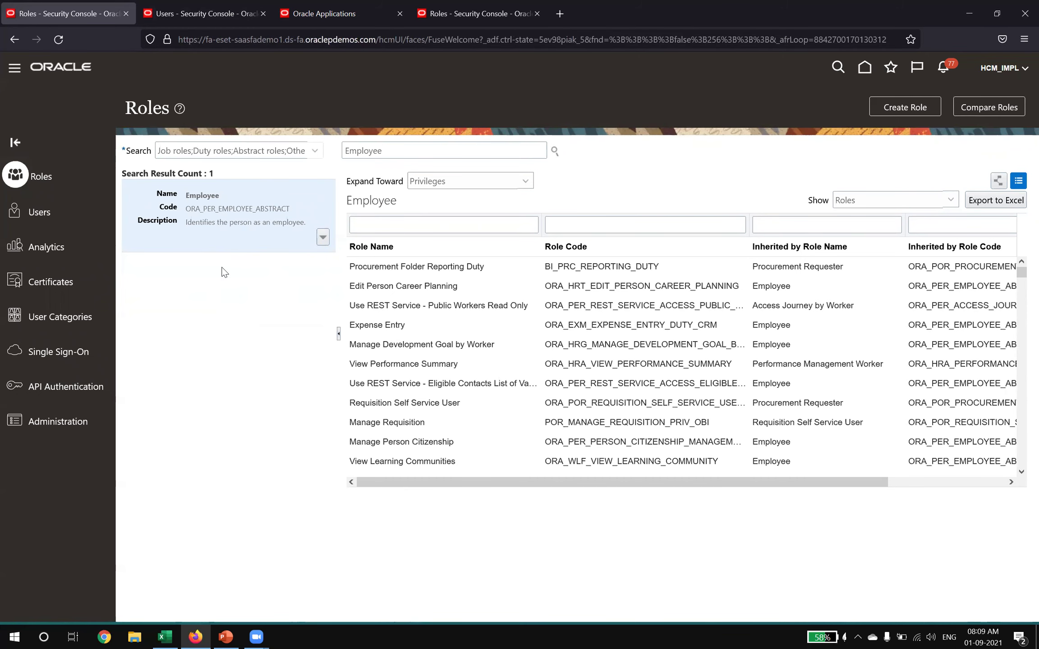
click(162, 5)
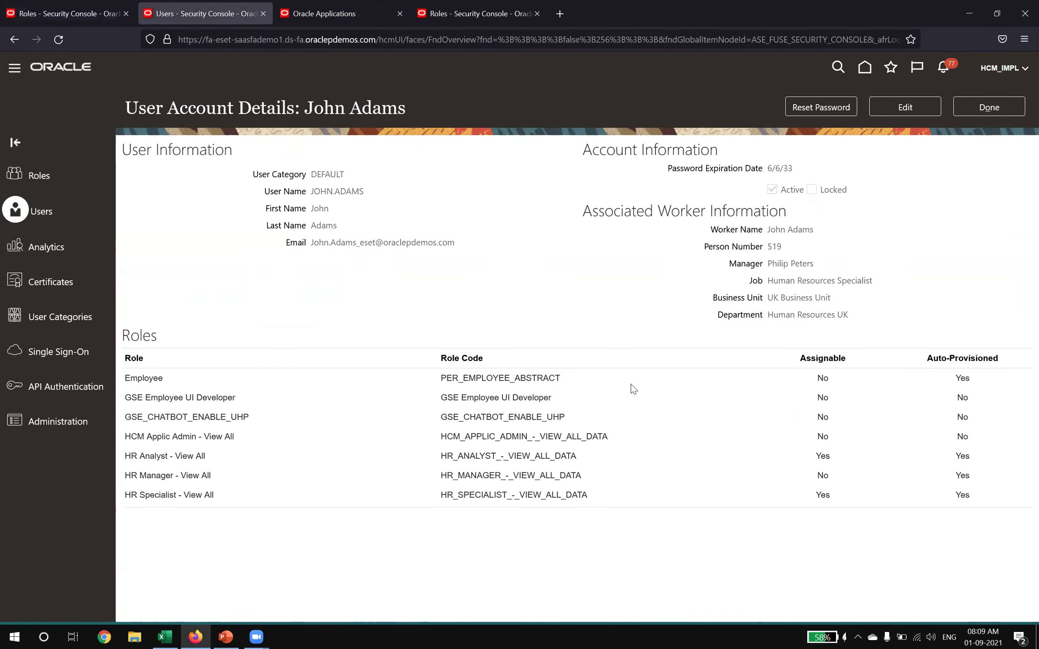
drag(318, 191, 365, 193)
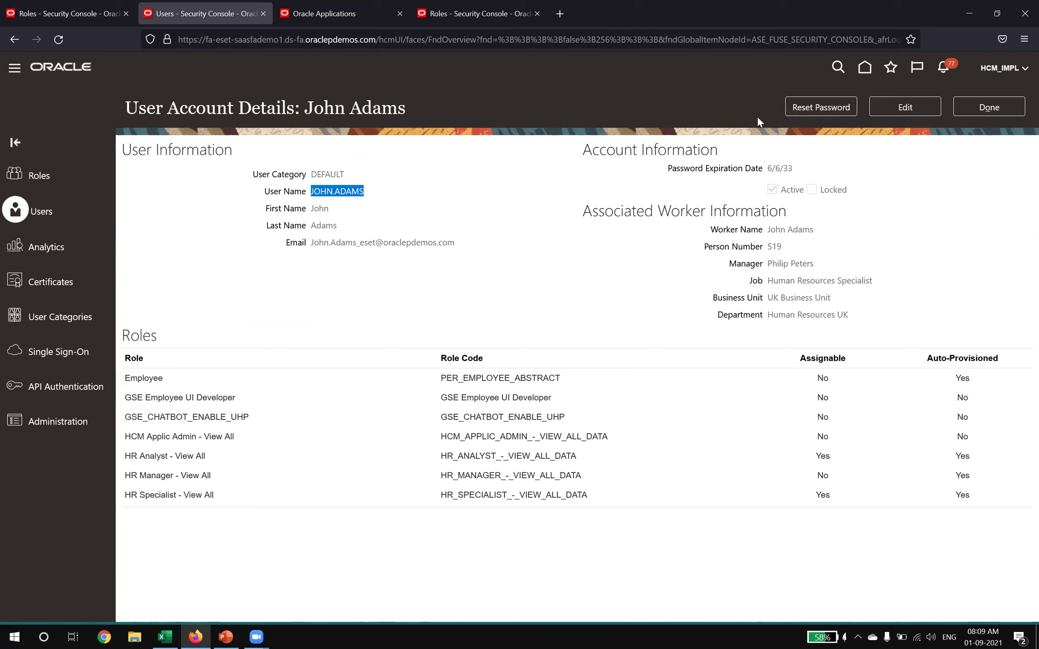
Step: Open the user account for editing, bring up Add Role Membership and close it without adding a role
click(877, 107)
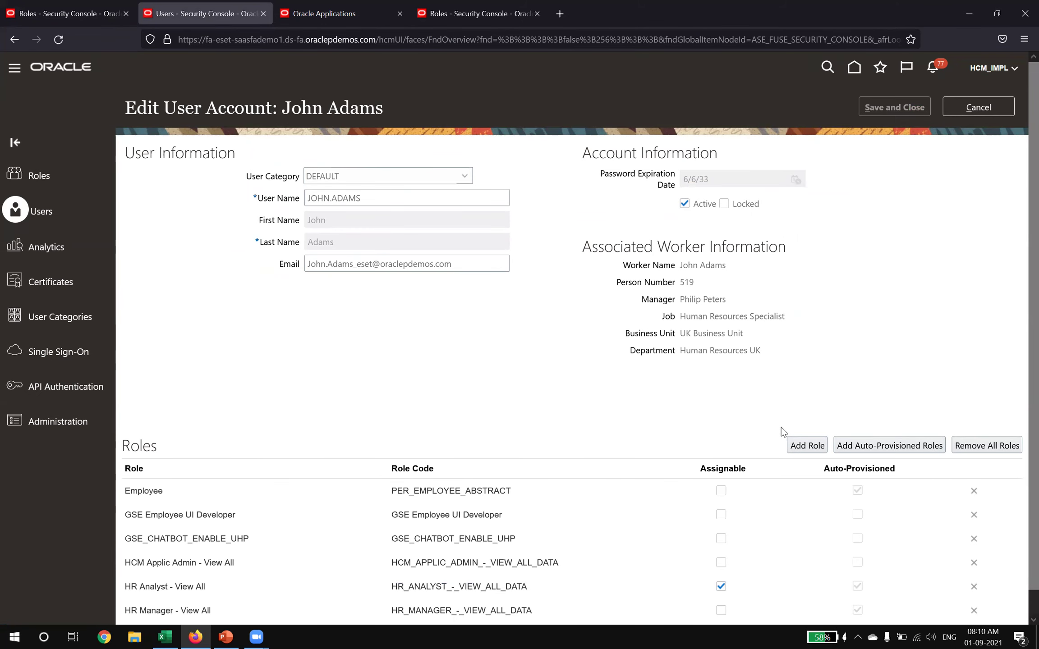
scroll(786, 432, down, 1)
click(807, 420)
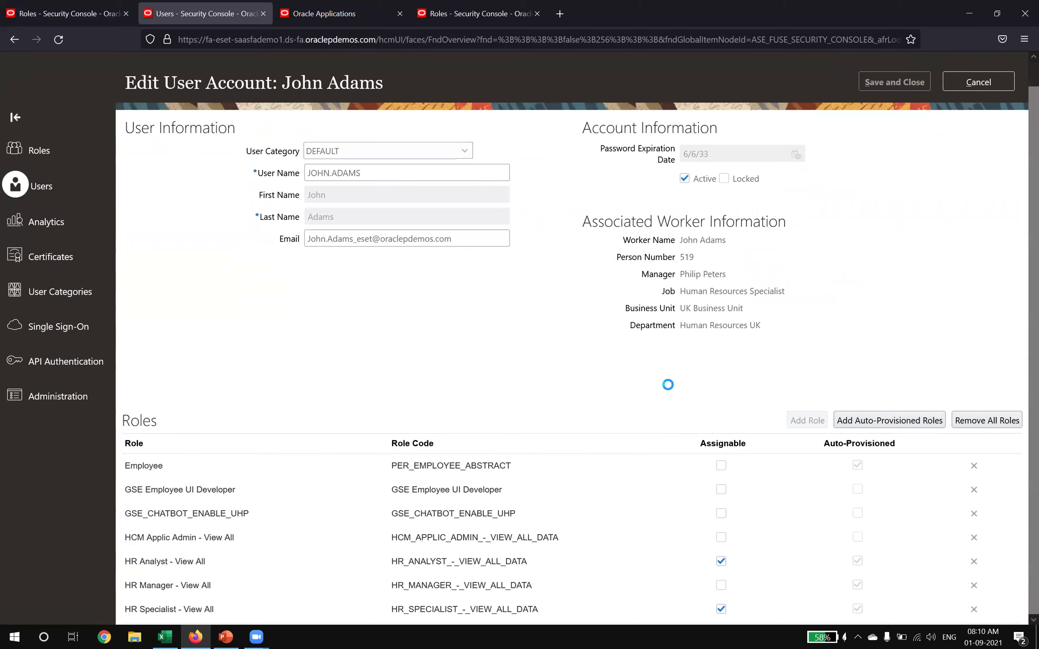
click(68, 14)
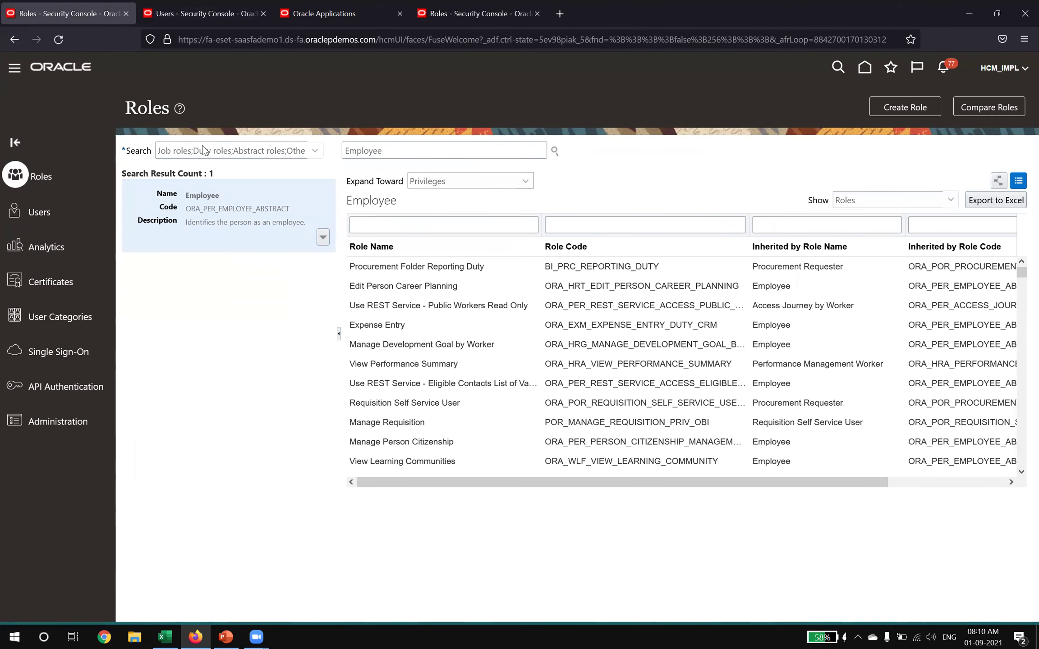
click(203, 13)
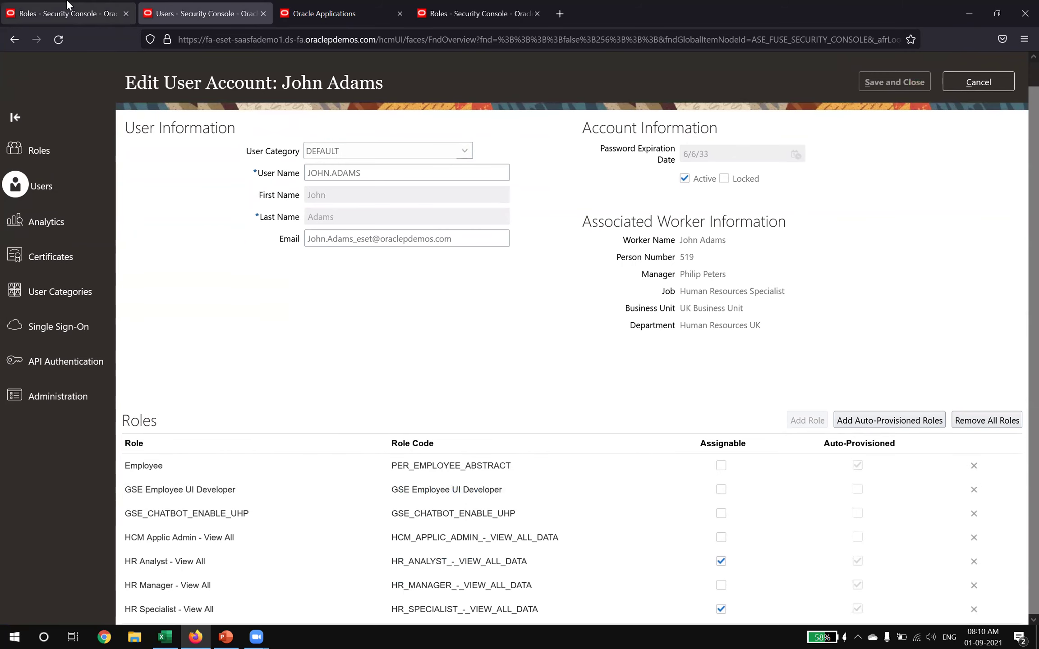
key(ctrl+Page_Up)
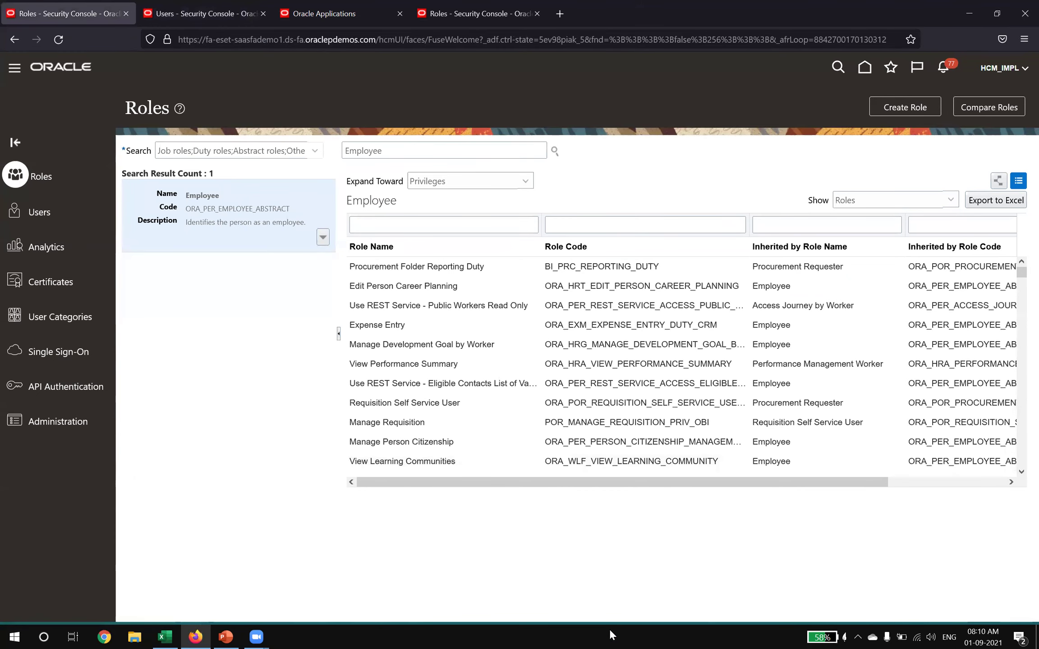
click(205, 9)
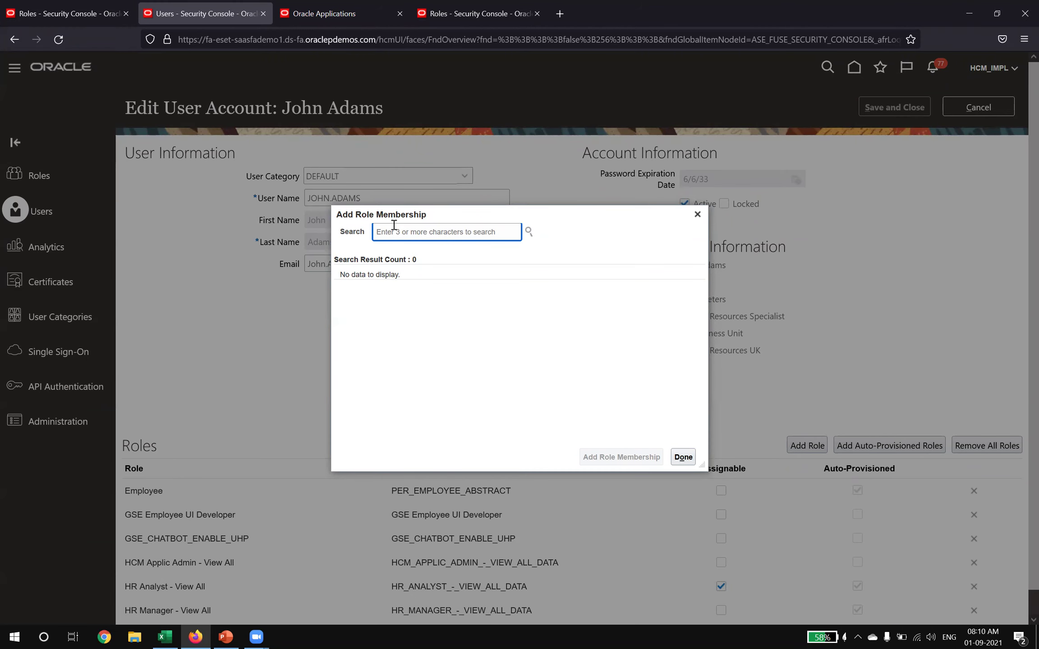
click(680, 456)
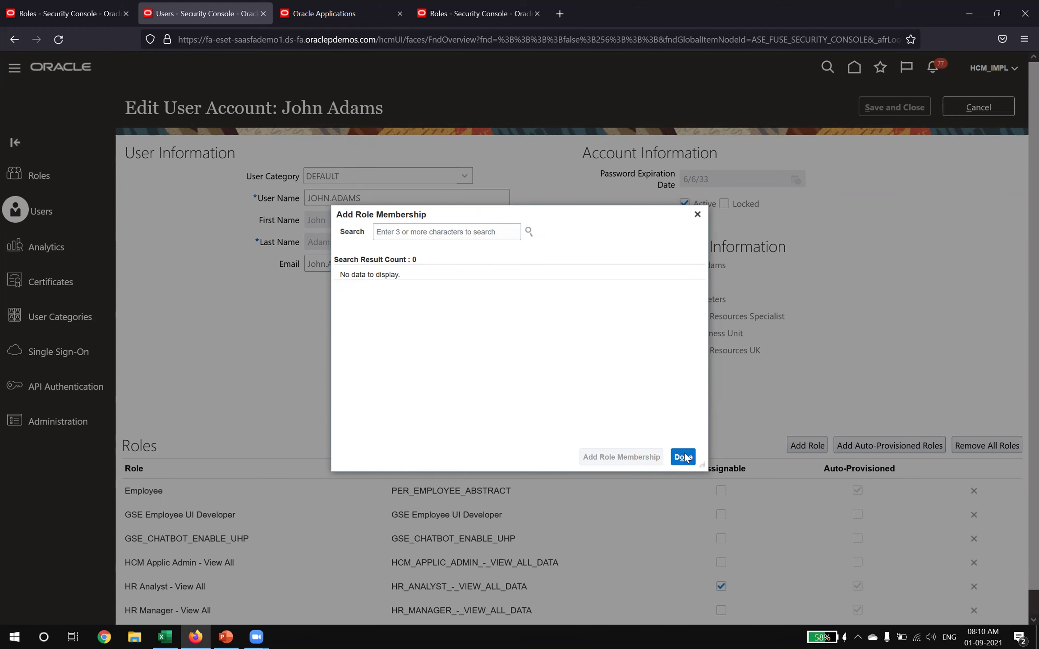
Step: Try adding the auto-provisioned roles to the user account, and cancel editing it without saving
click(68, 14)
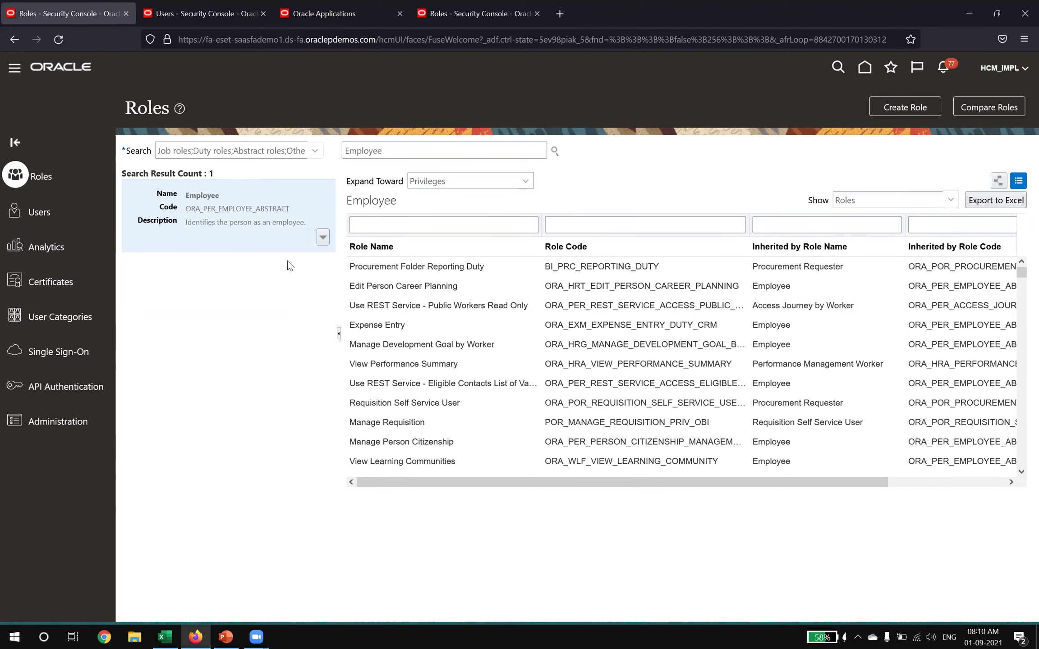
click(205, 13)
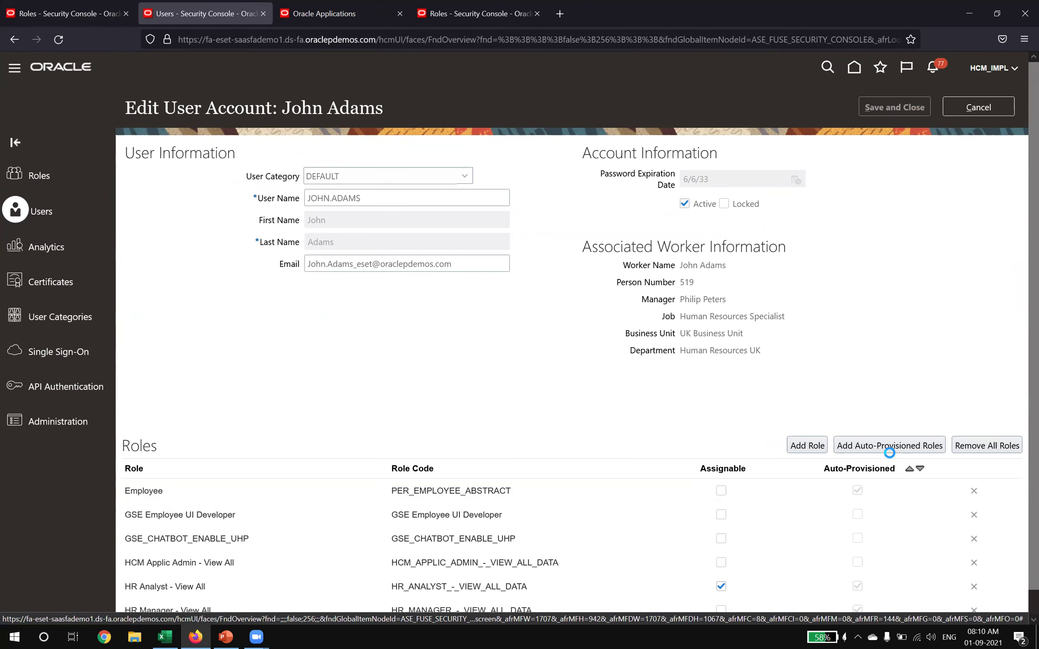
click(895, 446)
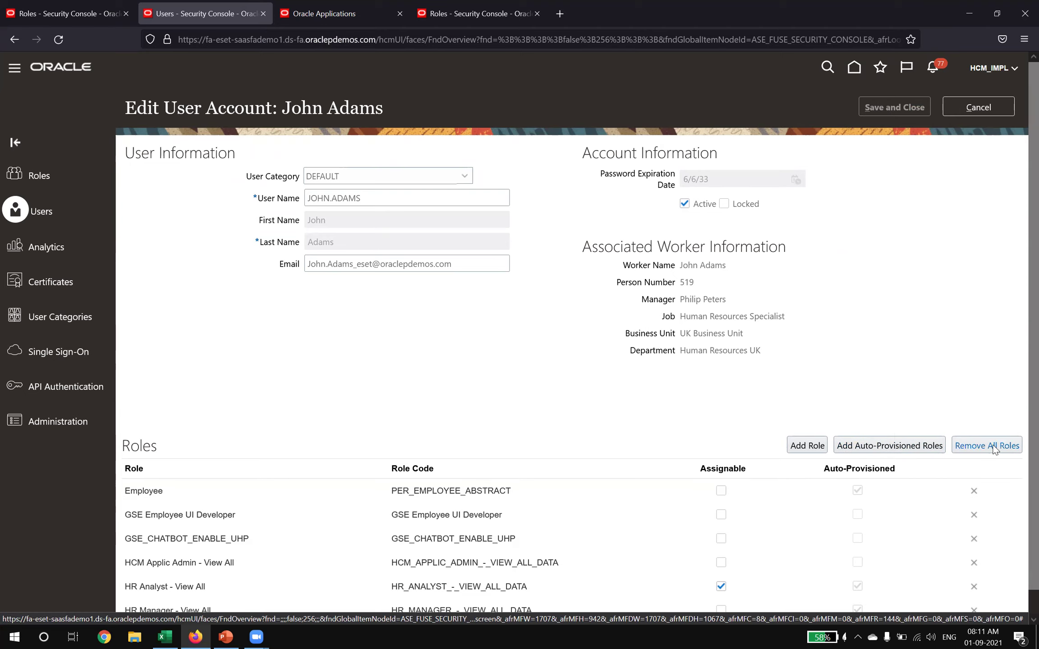
scroll(969, 474, down, 1)
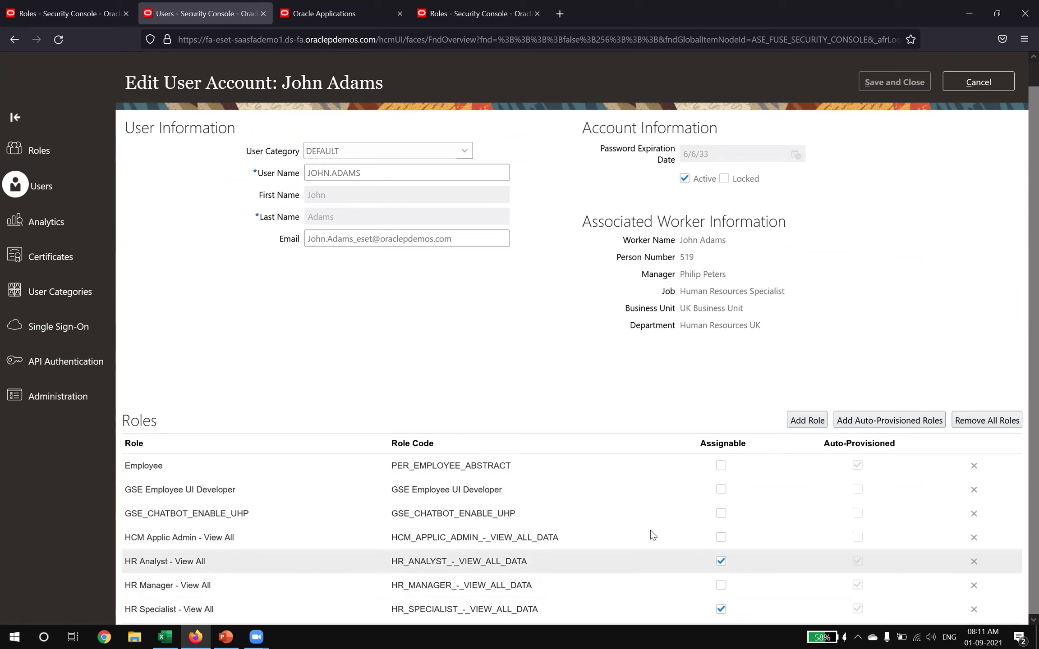
scroll(860, 304, up, 1)
click(976, 106)
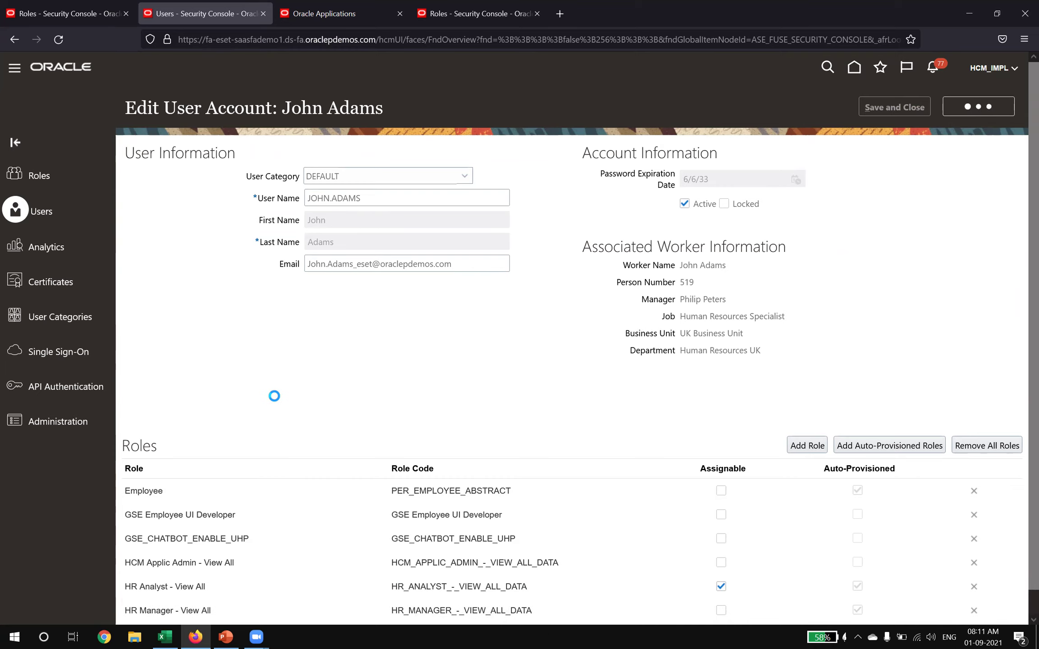
Step: Examine the Employee role's code and the actions available for it on the Roles page
click(65, 13)
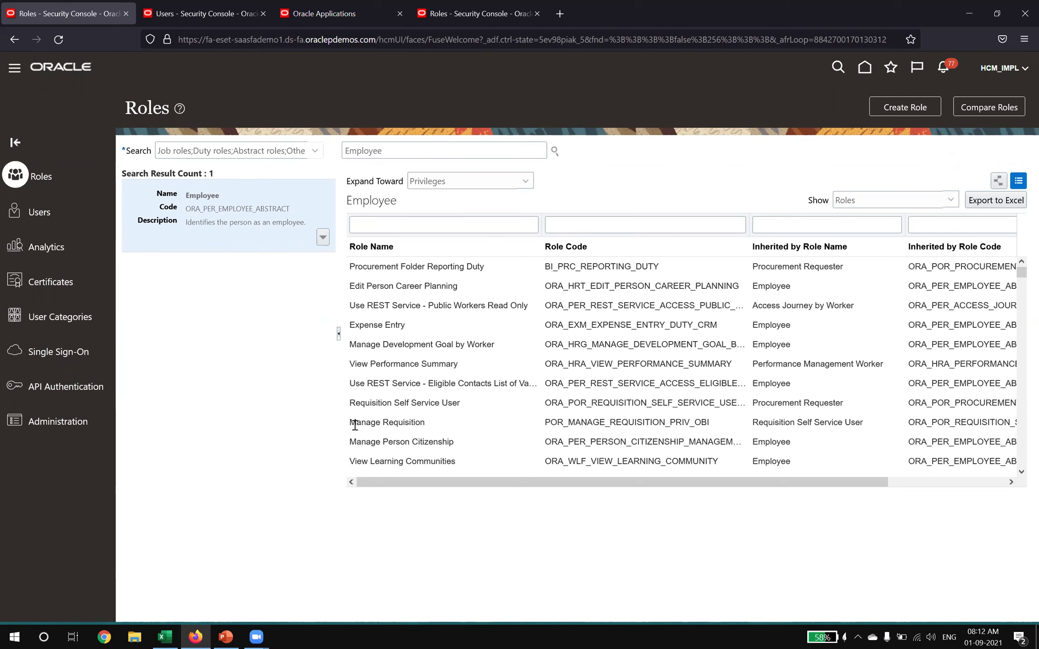
click(323, 237)
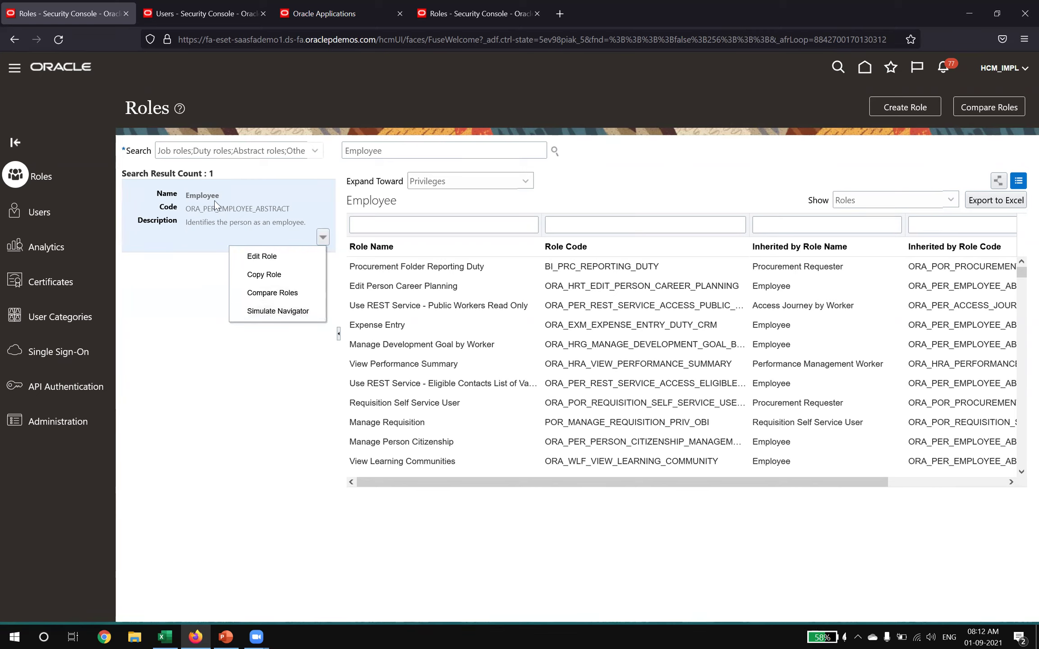
drag(191, 209, 281, 209)
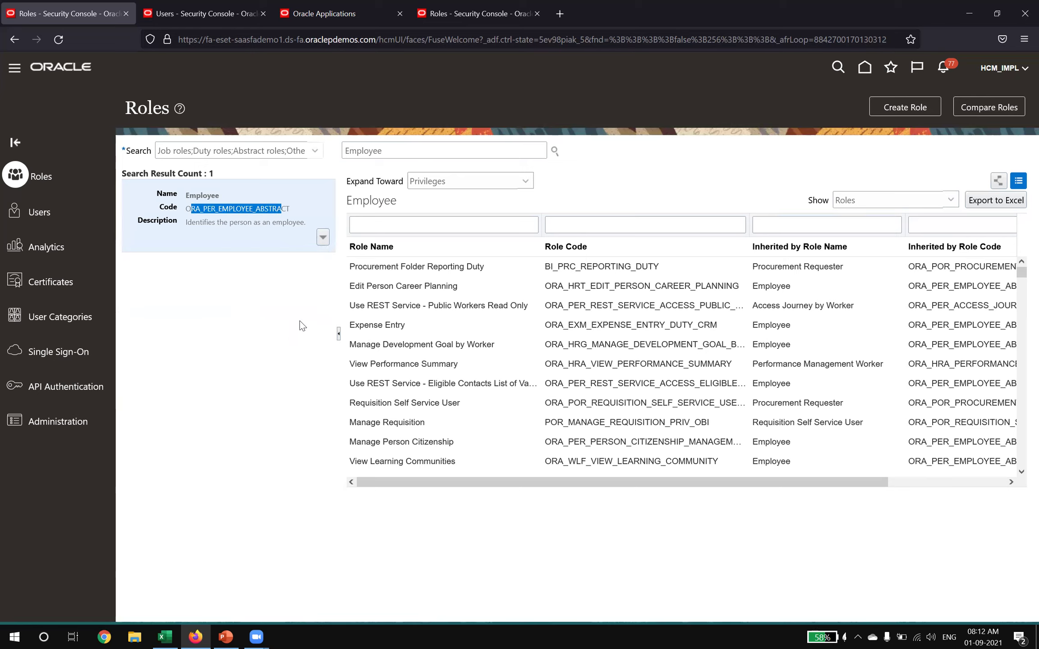
click(322, 238)
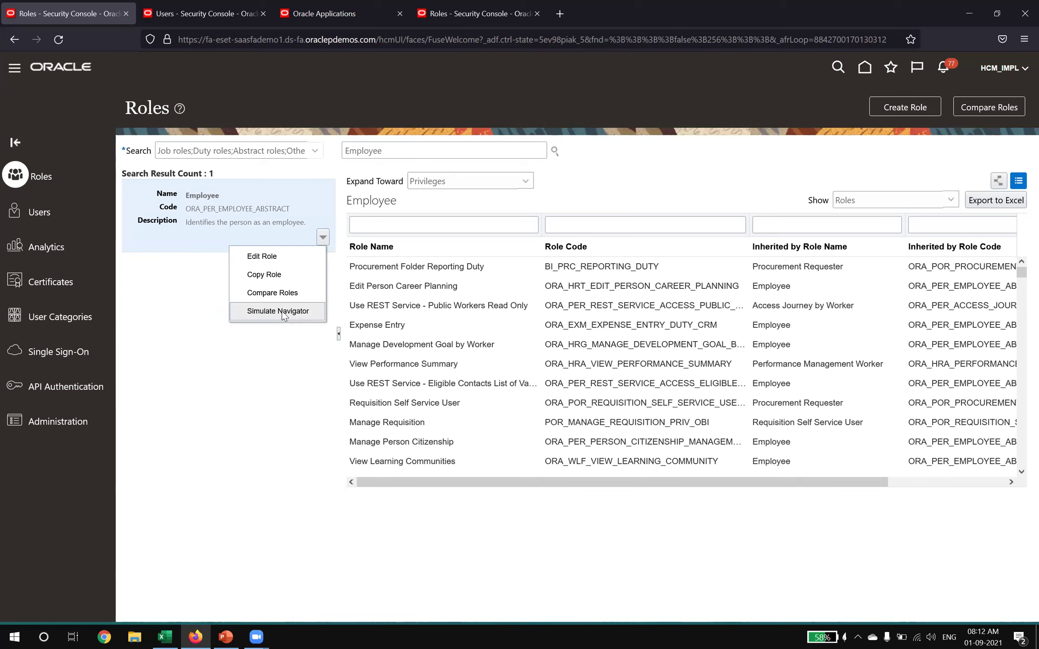
click(280, 373)
click(323, 238)
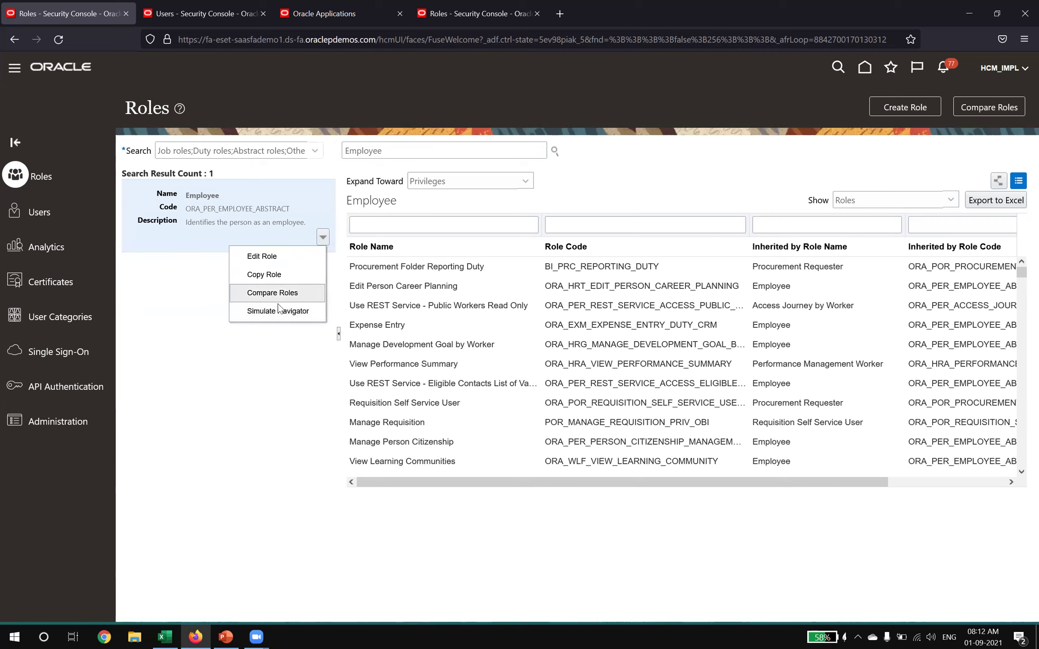
click(278, 365)
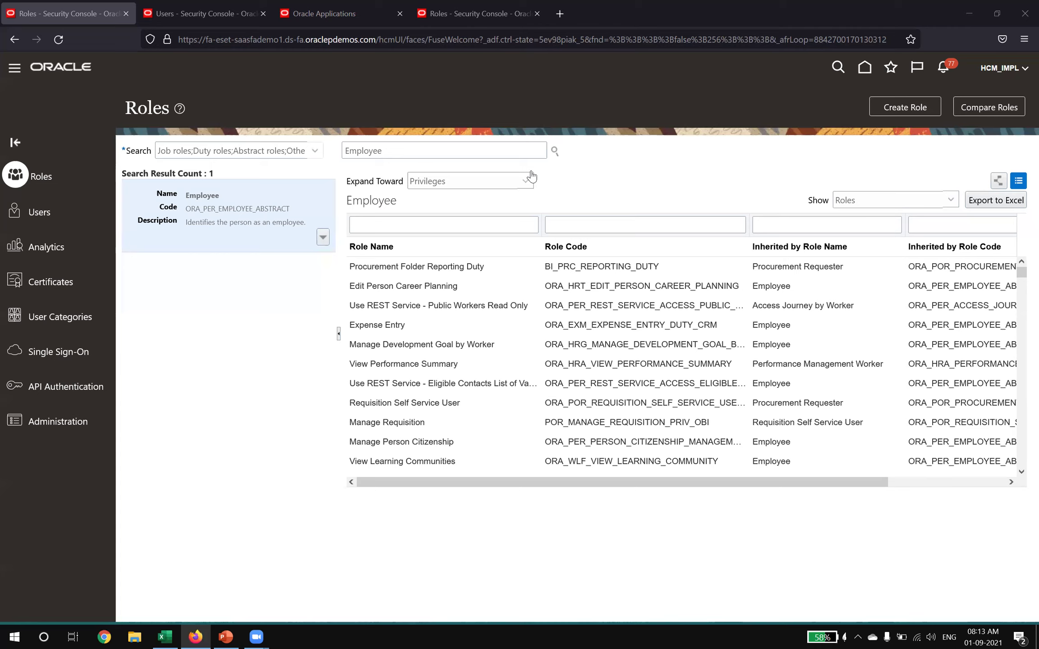
click(323, 236)
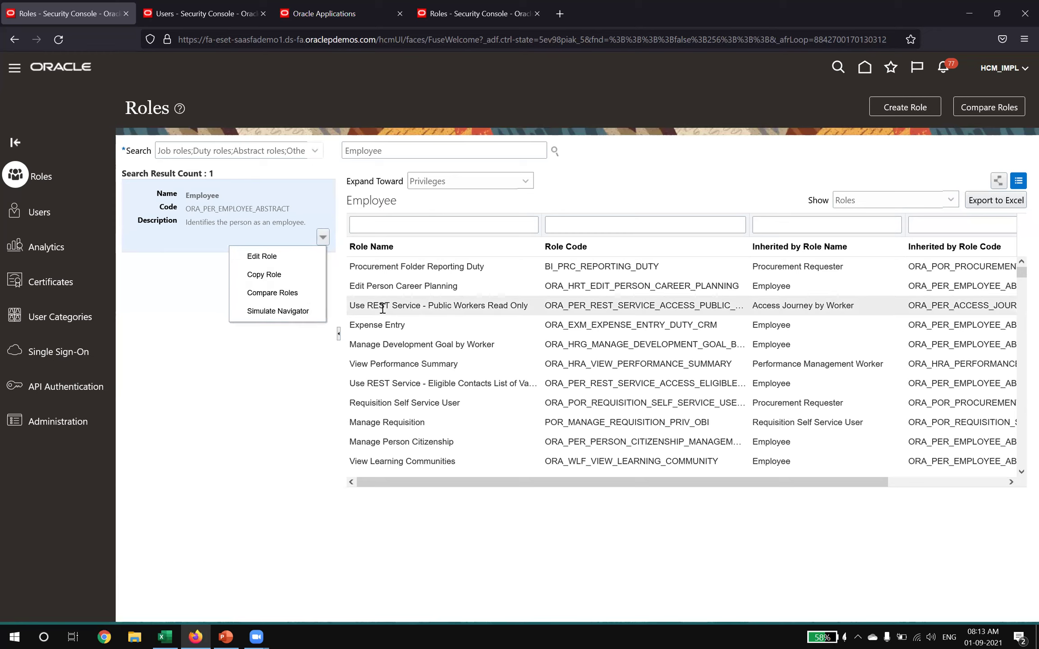